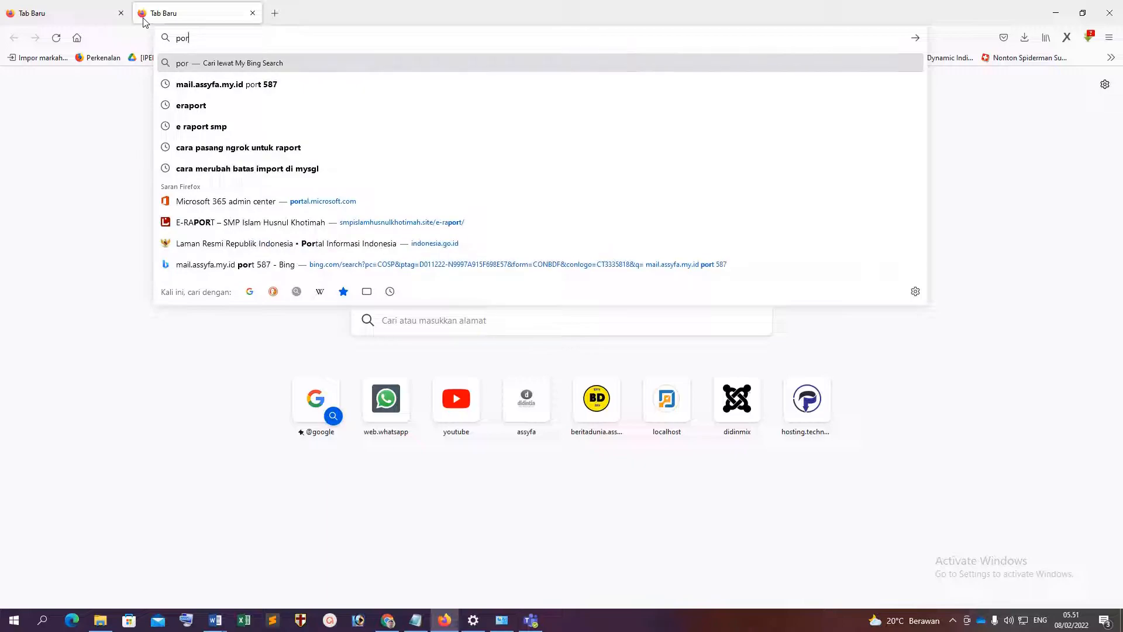
Step: Go to portal.microsoft.com and open Forms from the Microsoft 365 apps
left_click(267, 202)
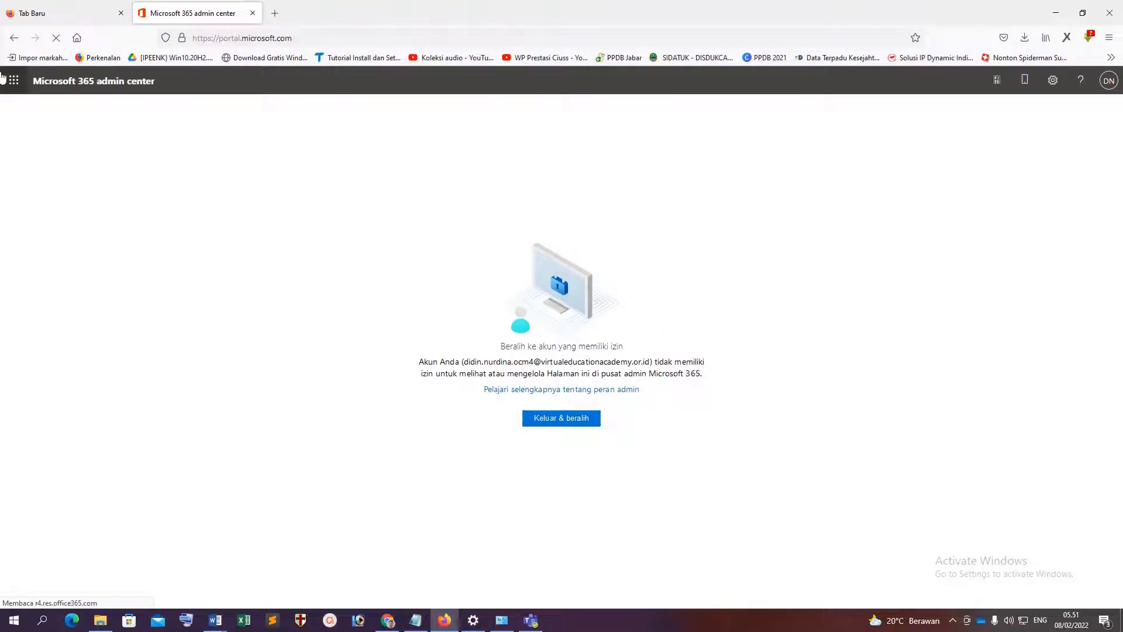
left_click(13, 80)
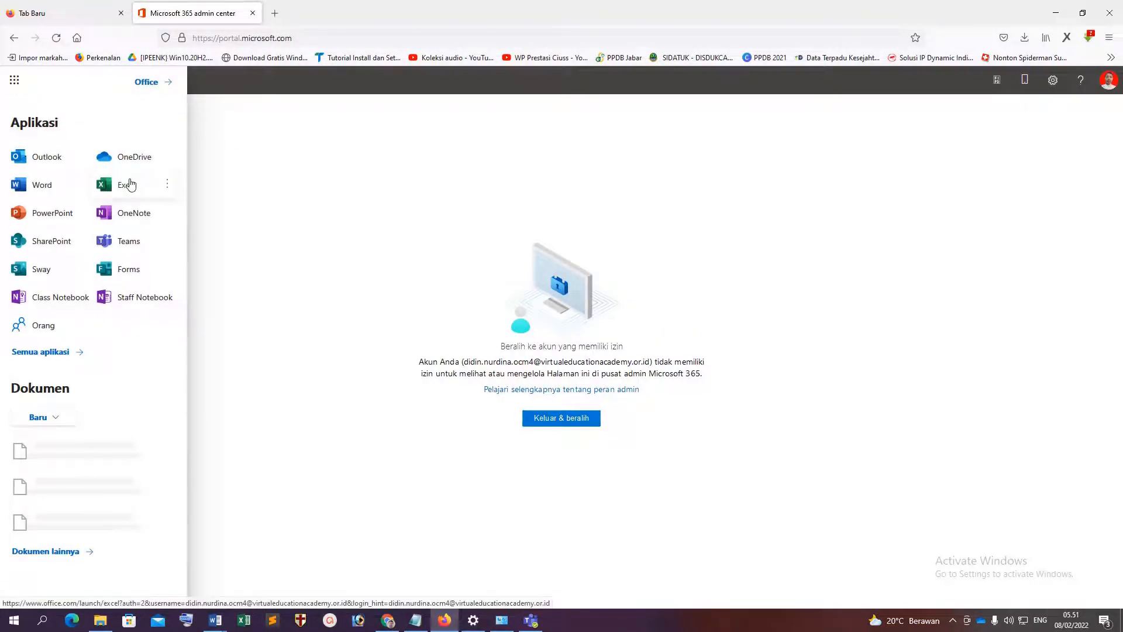
left_click(138, 270)
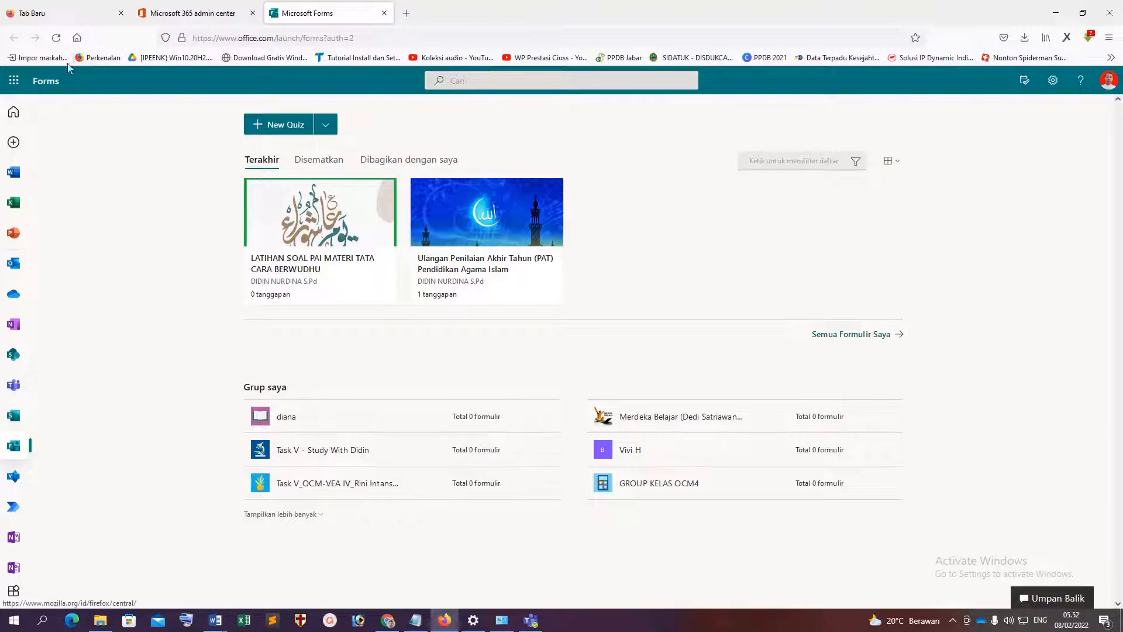
left_click(12, 83)
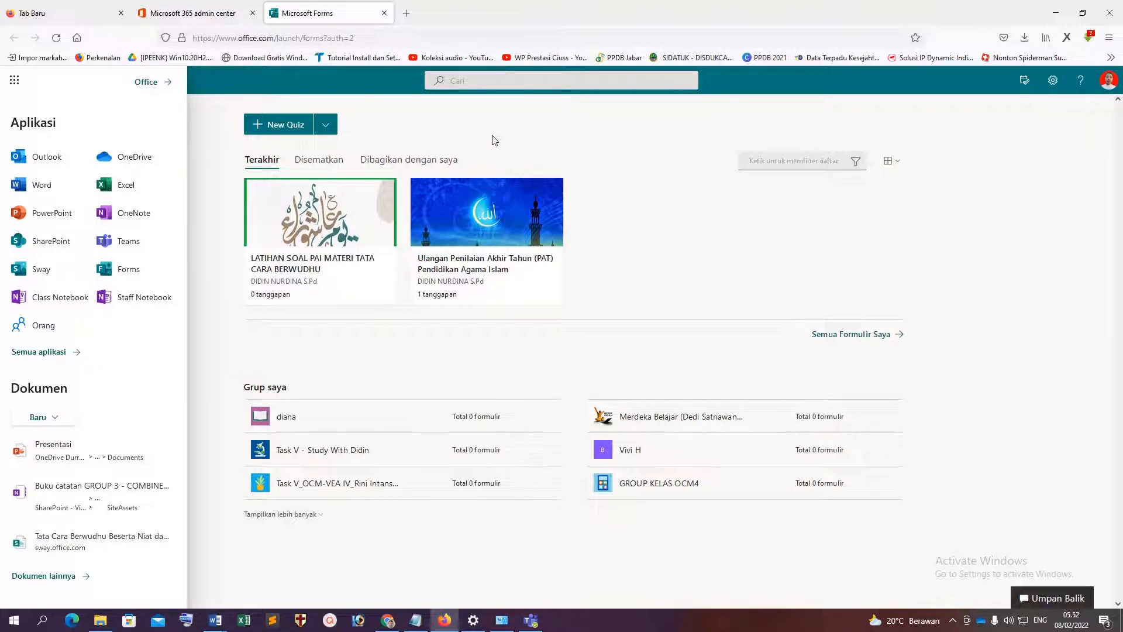
left_click(168, 85)
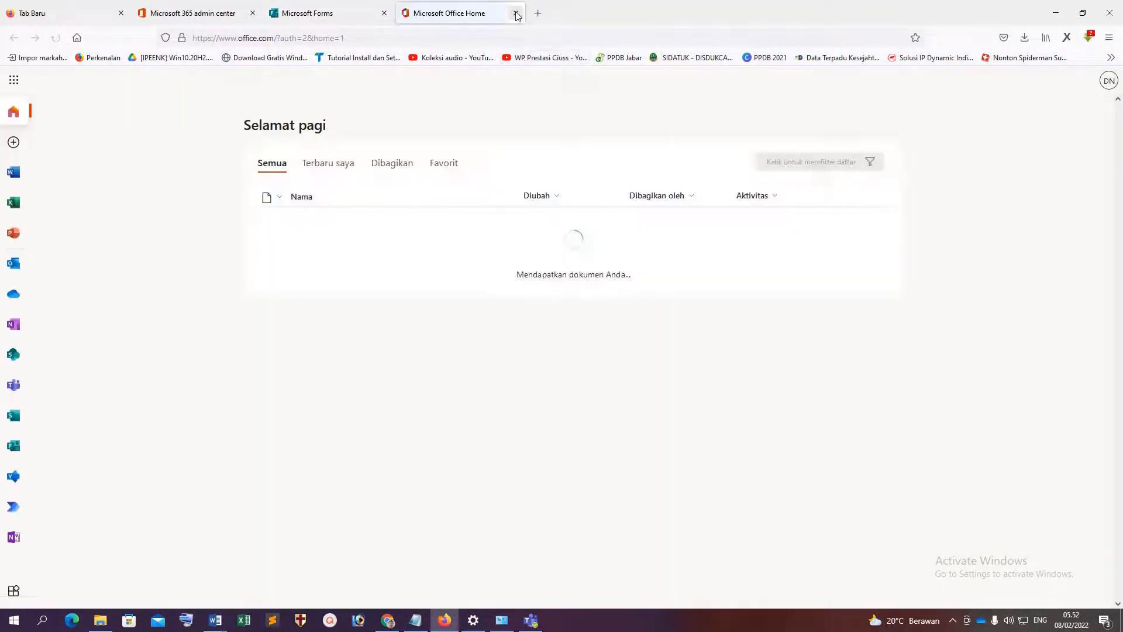
left_click(515, 13)
left_click(408, 13)
type("g")
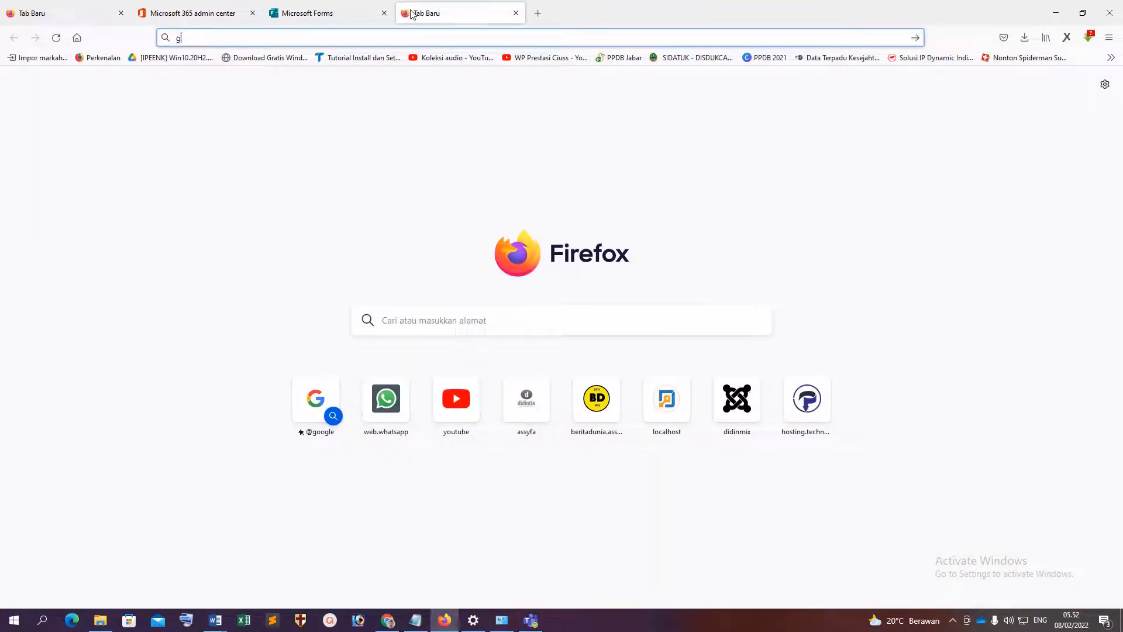
key("Return")
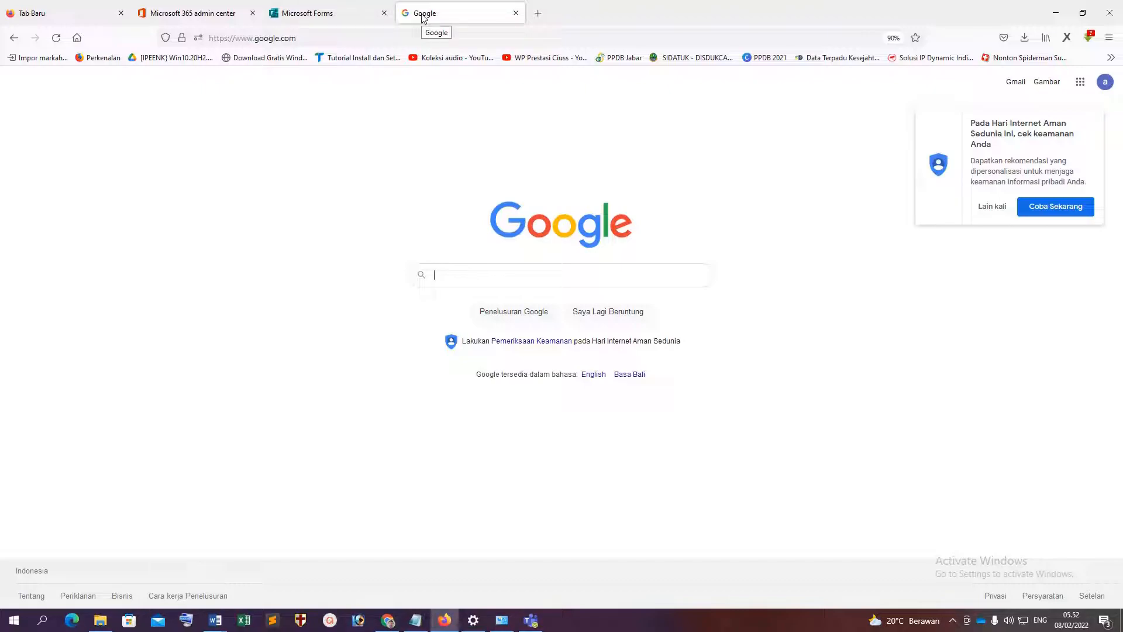
left_click(515, 13)
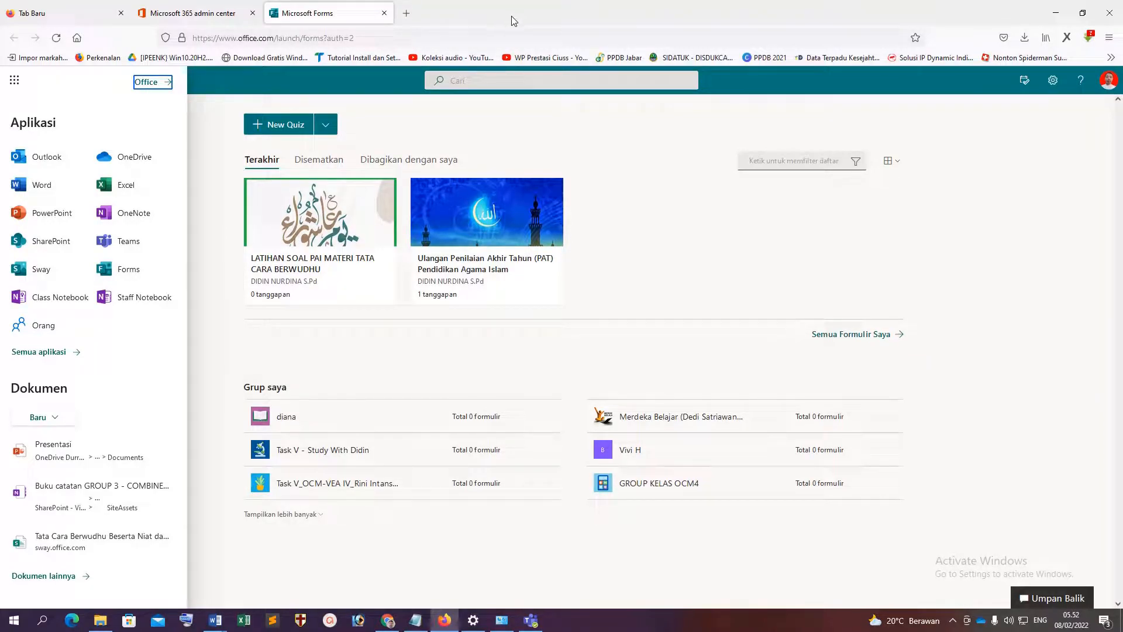
Step: Create a new blank form instead of a quiz
left_click(326, 128)
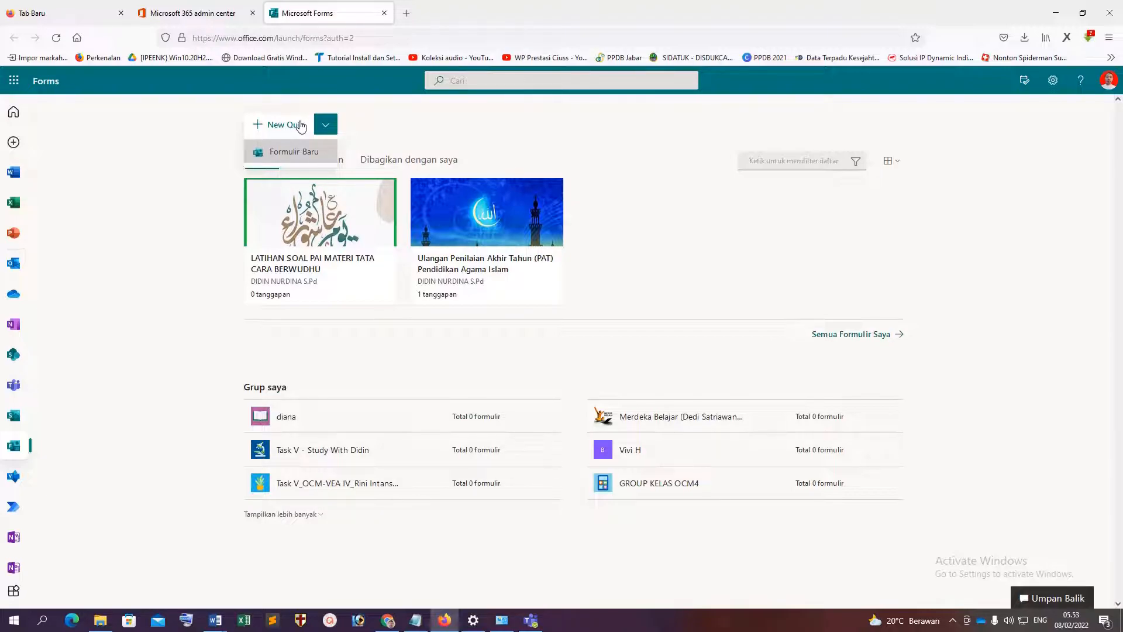
left_click(286, 153)
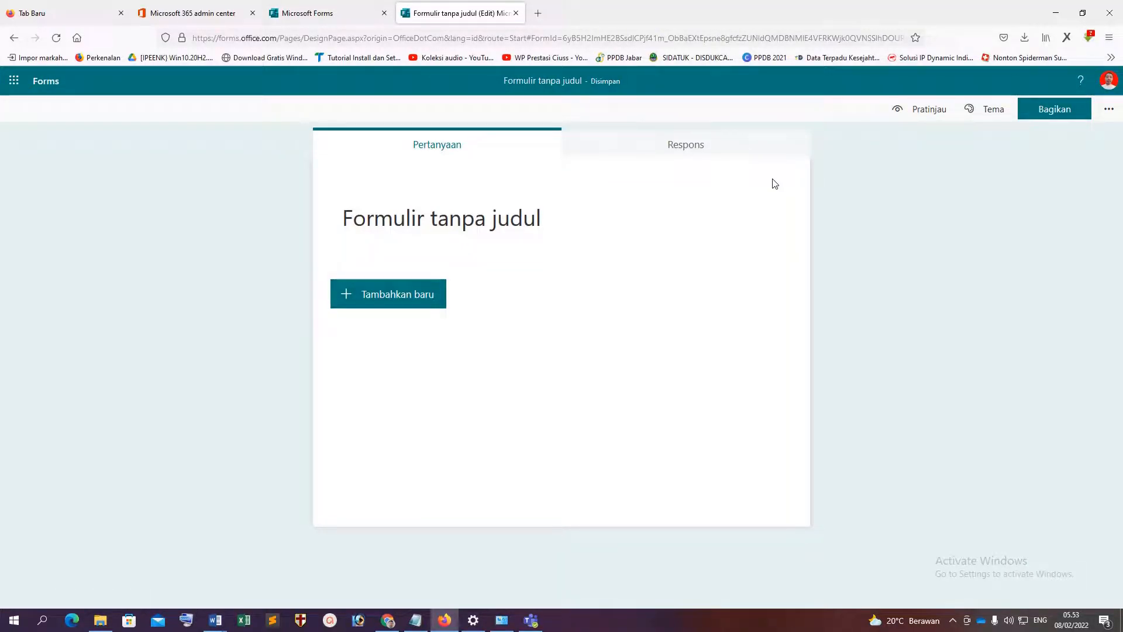
Step: Open Google Drive from Google's home page in a new tab and show the creation options for Google Forms
left_click(537, 13)
type("g")
key("Return")
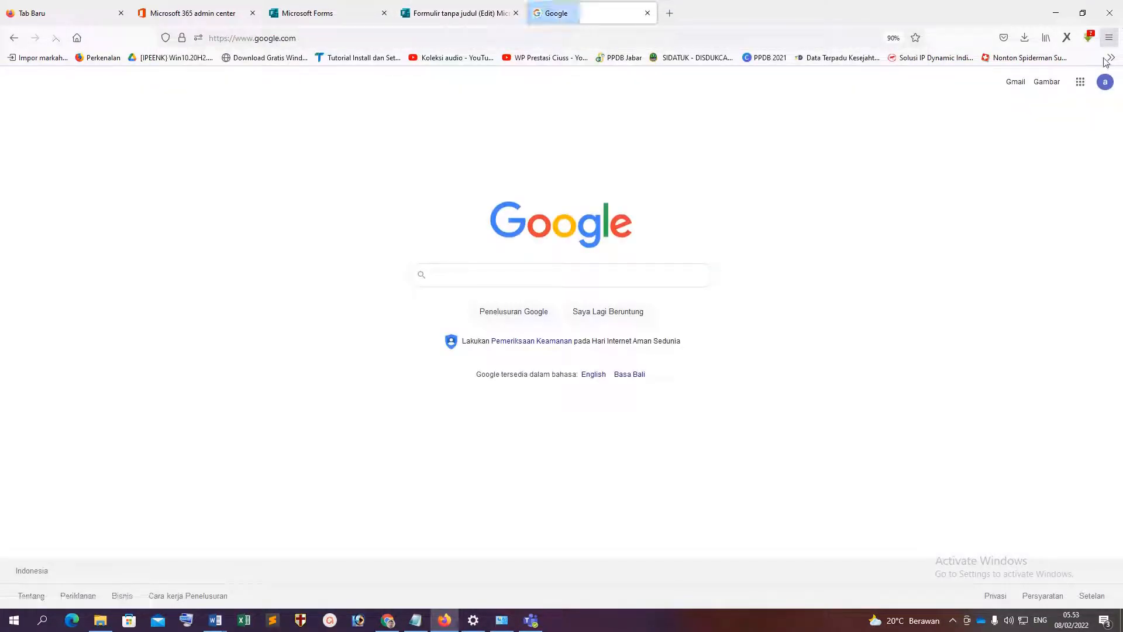
left_click(1080, 88)
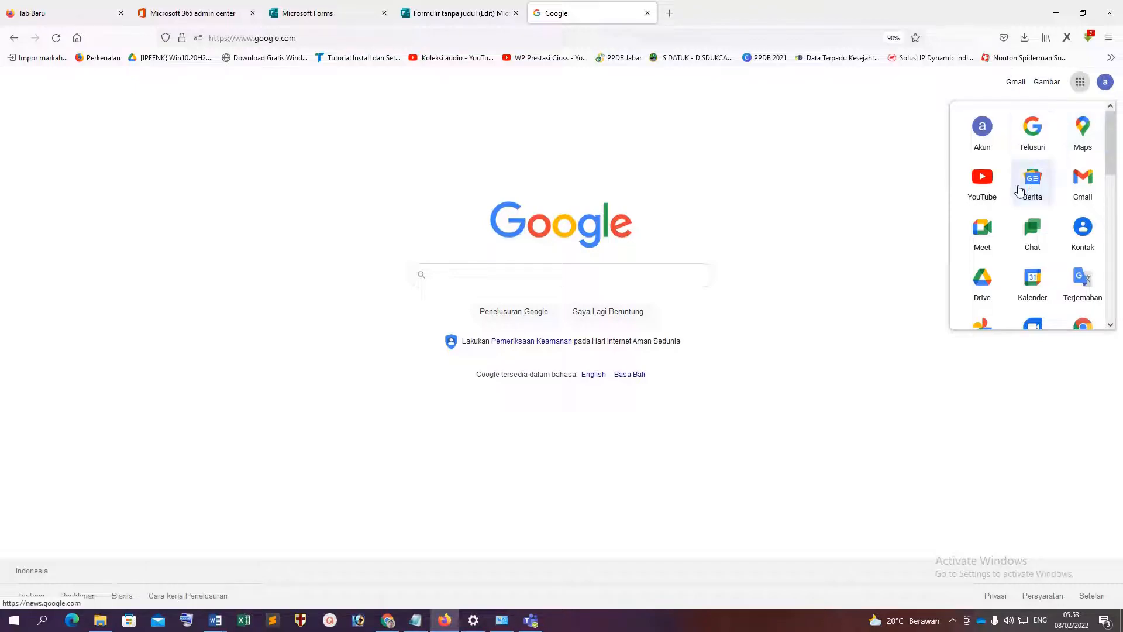
scroll(985, 261, "down", 1)
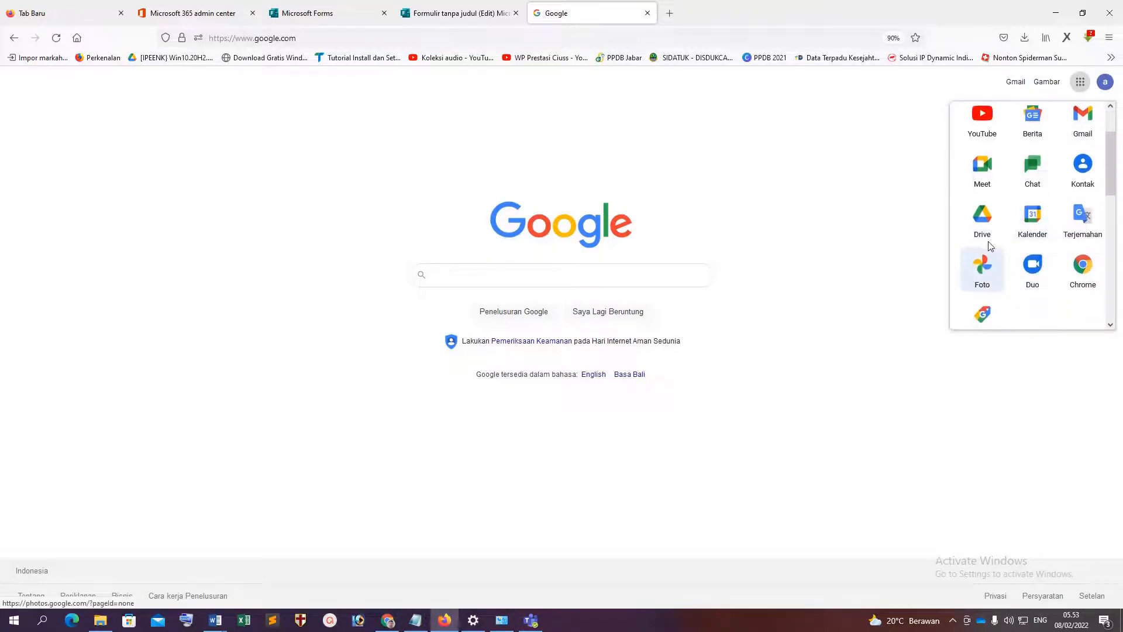
left_click(985, 225)
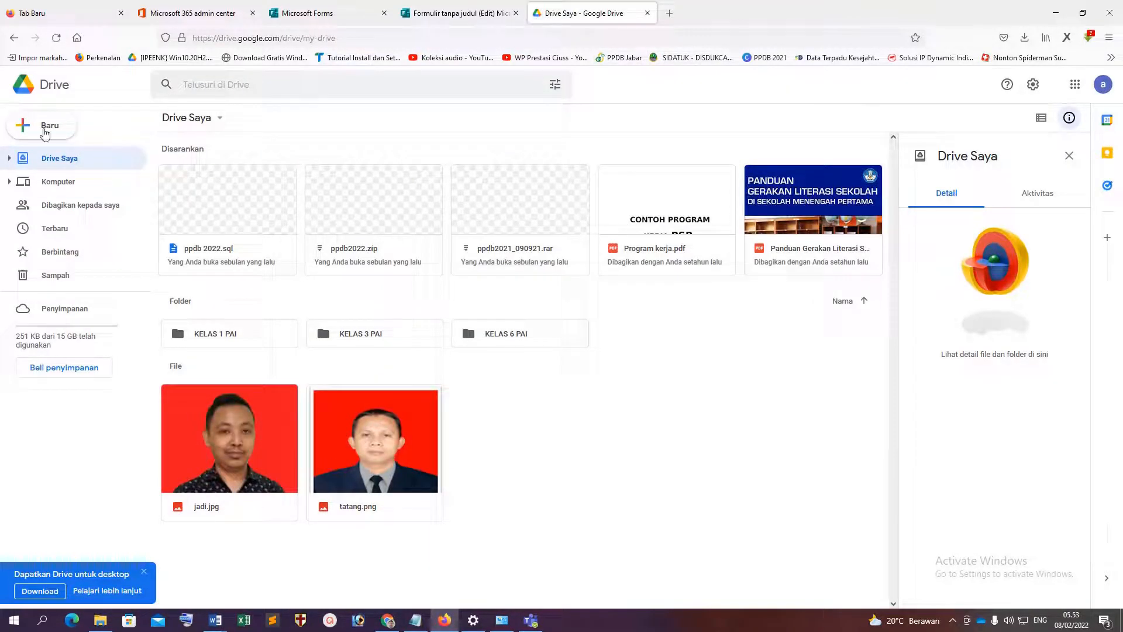
left_click(46, 129)
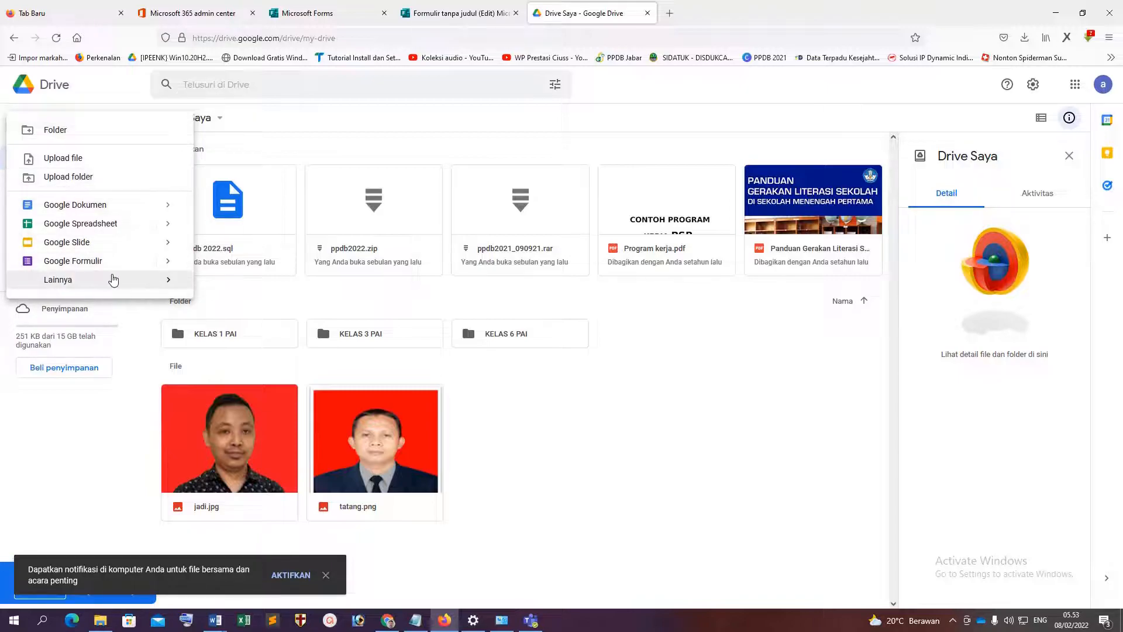
left_click(167, 261)
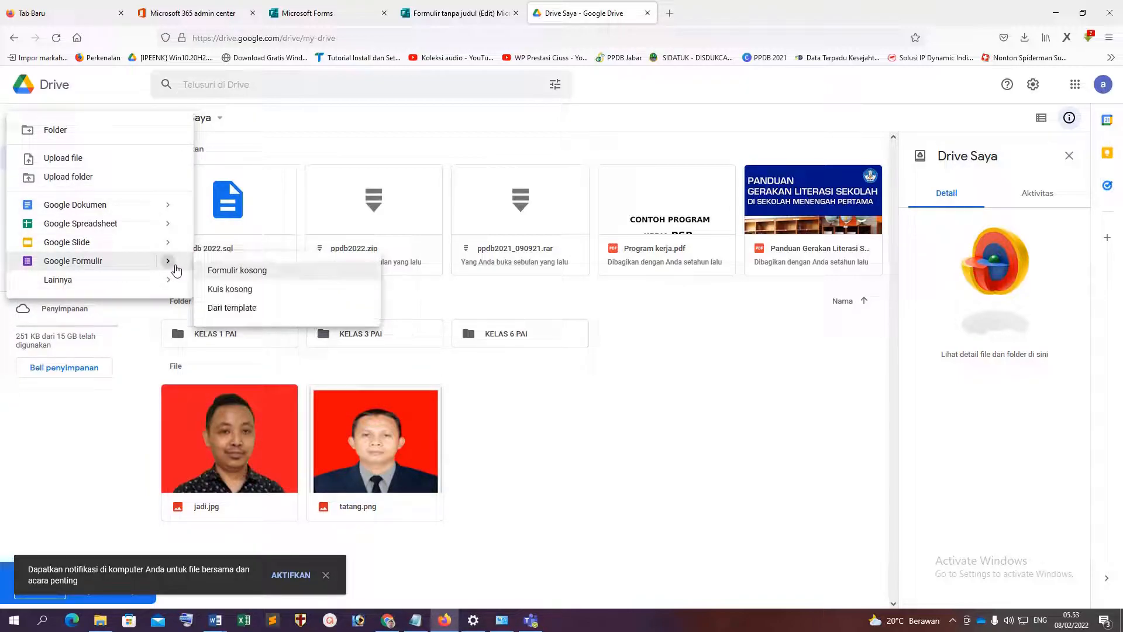
Step: Return to the untitled Microsoft form and title it PENERIMAAN PESERTA DIDIK BARU (PPDB), with SMP ISLAM HUSNUL KHOTIMAH on a second line
left_click(456, 13)
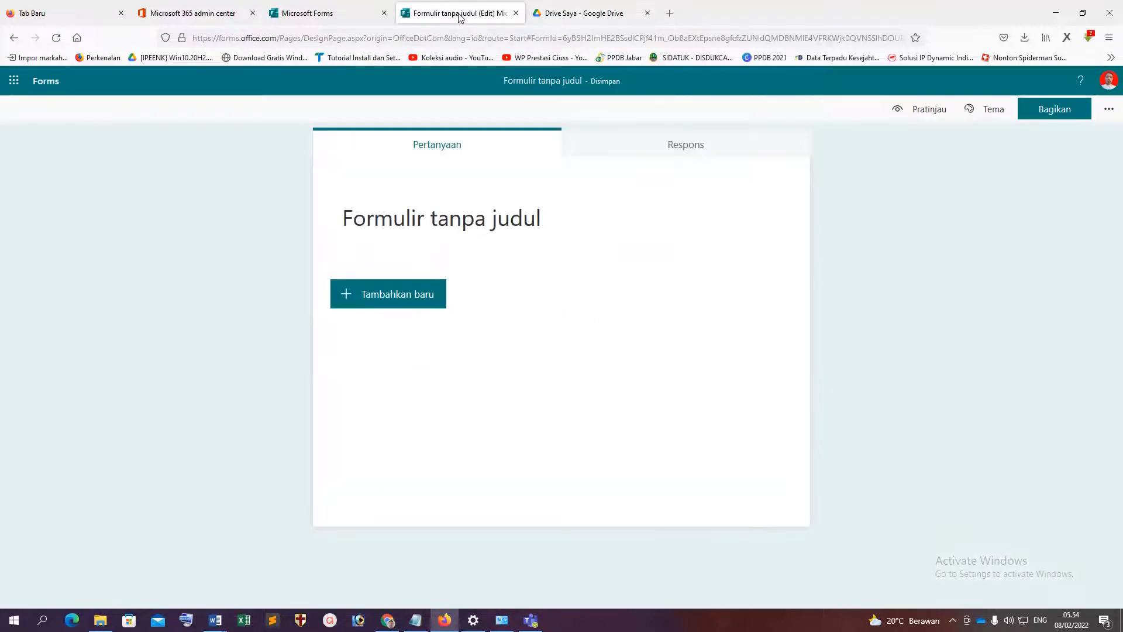
left_click(338, 8)
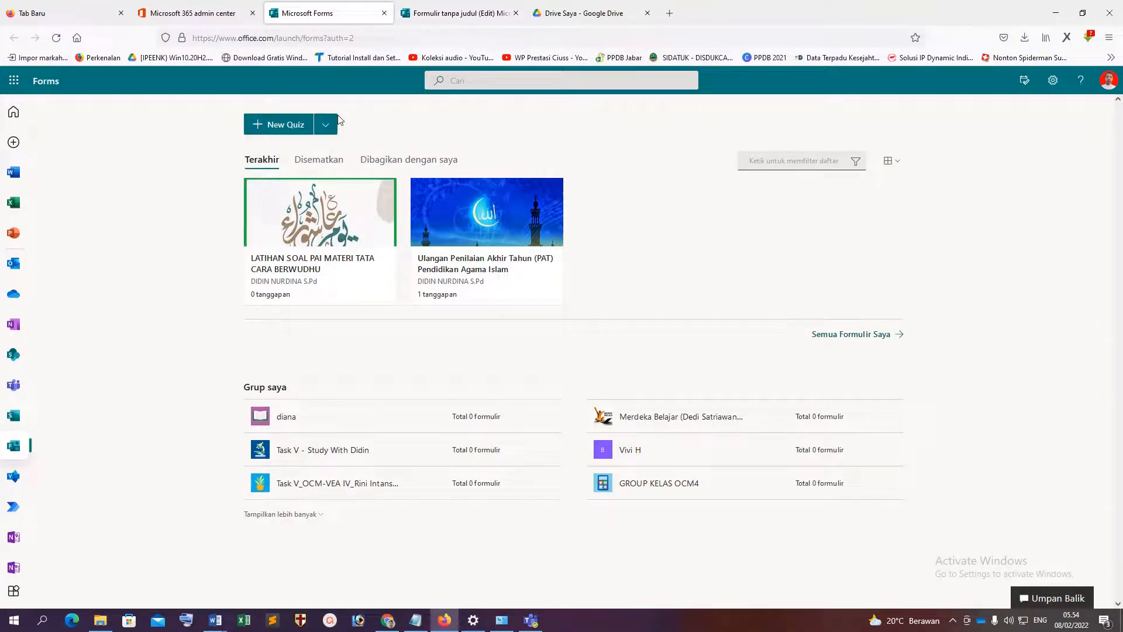
left_click(446, 14)
left_click(411, 212)
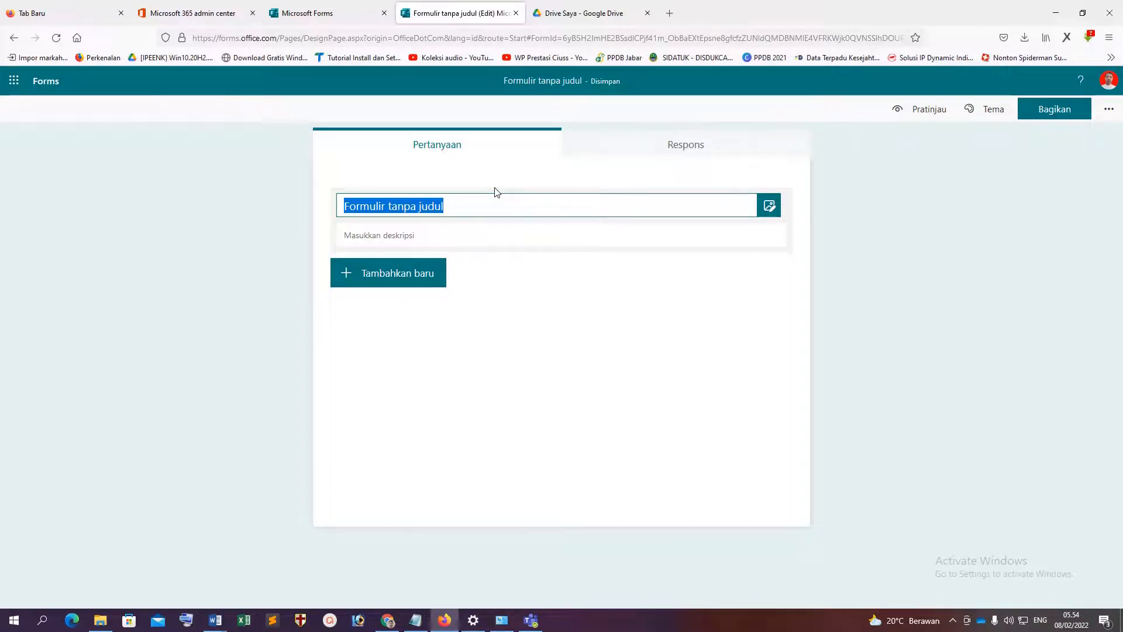
type("PENERIMAA")
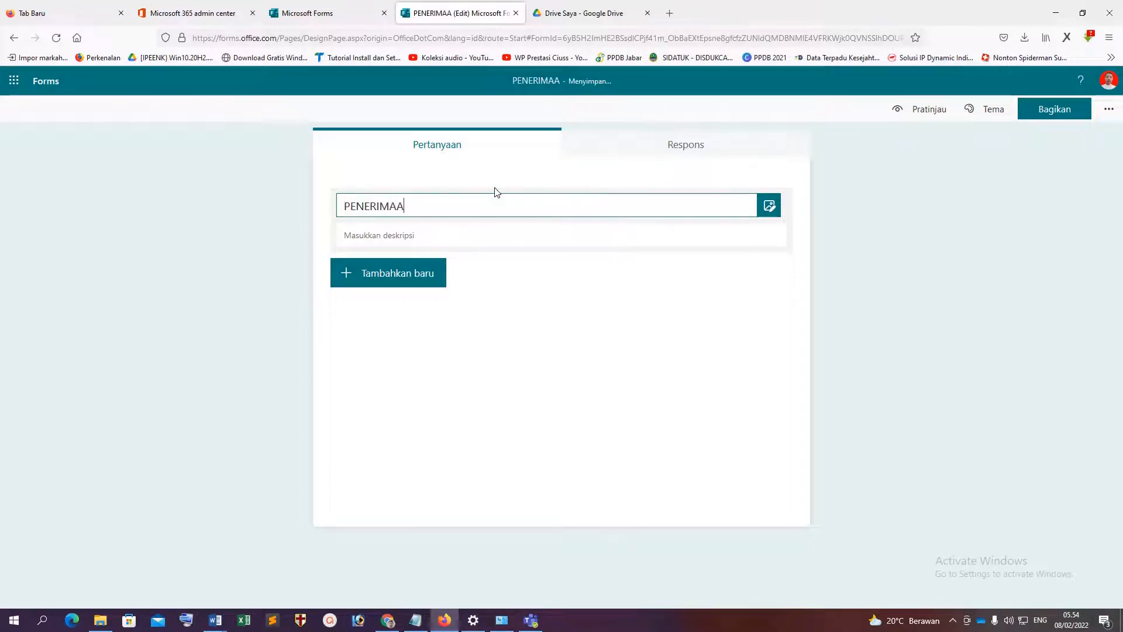
type("N PESERTA")
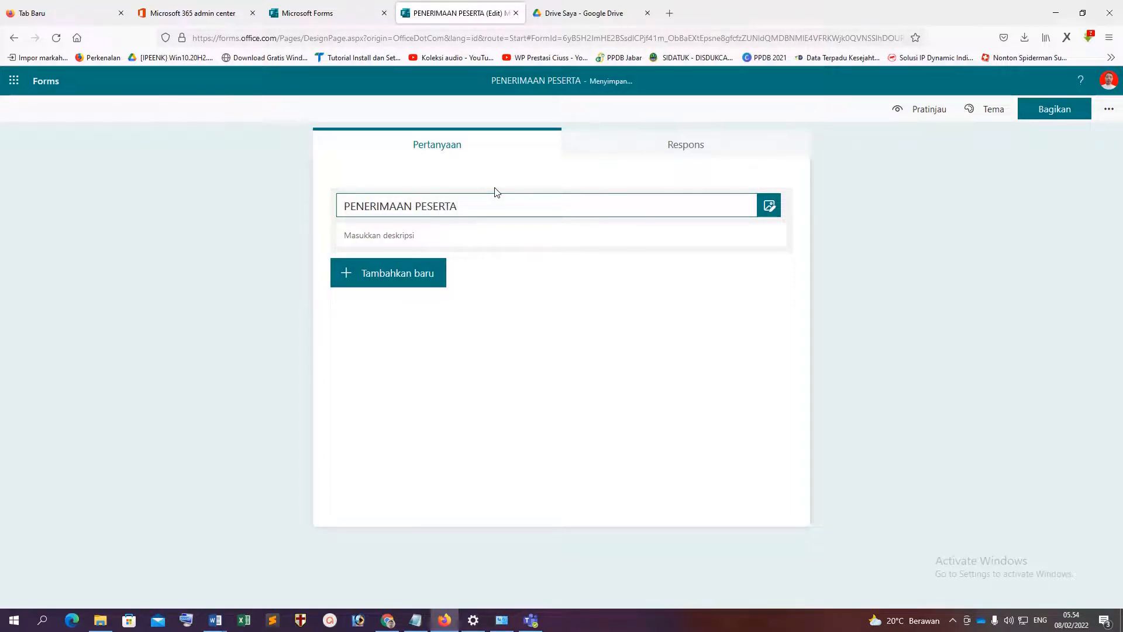
type(" DIDIK BARU ")
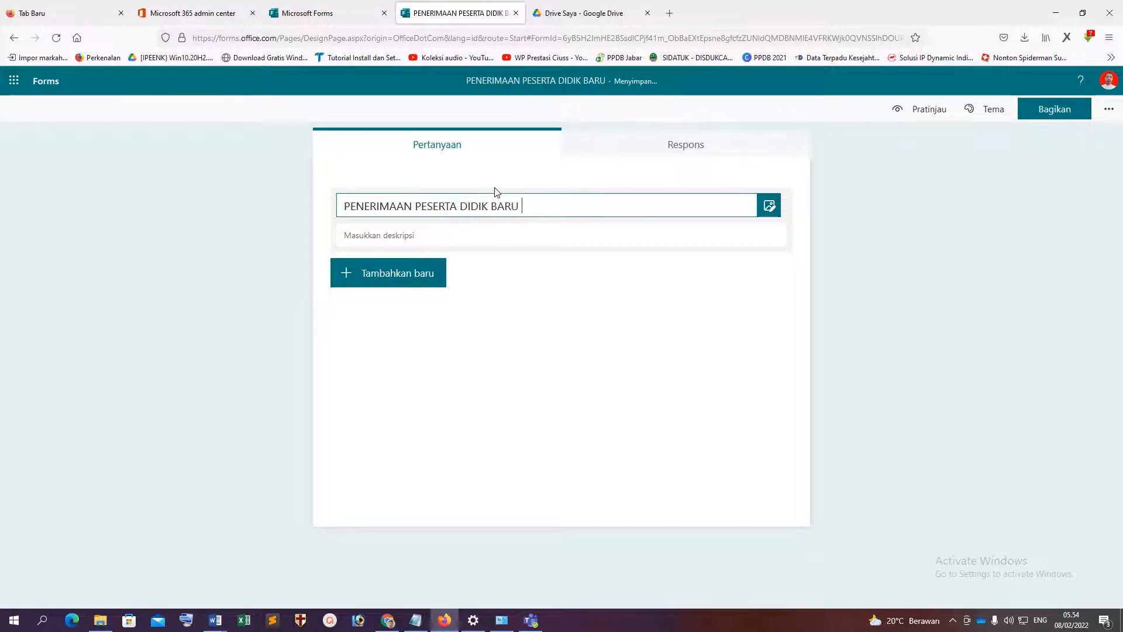
type("(PPDB)")
key("Return")
type("SMP ISLAM HUSNUL KHOTIMAH")
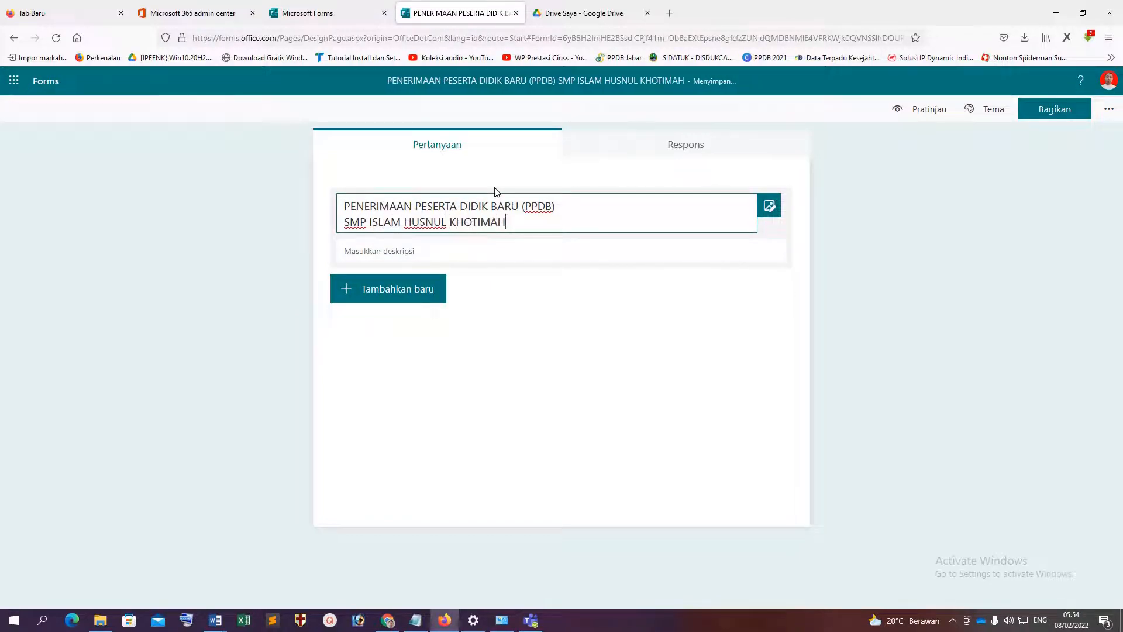
Step: Add GUANAJAYA MANONJAYA TASIKMLAYA as the third line of the form title
key("Return")
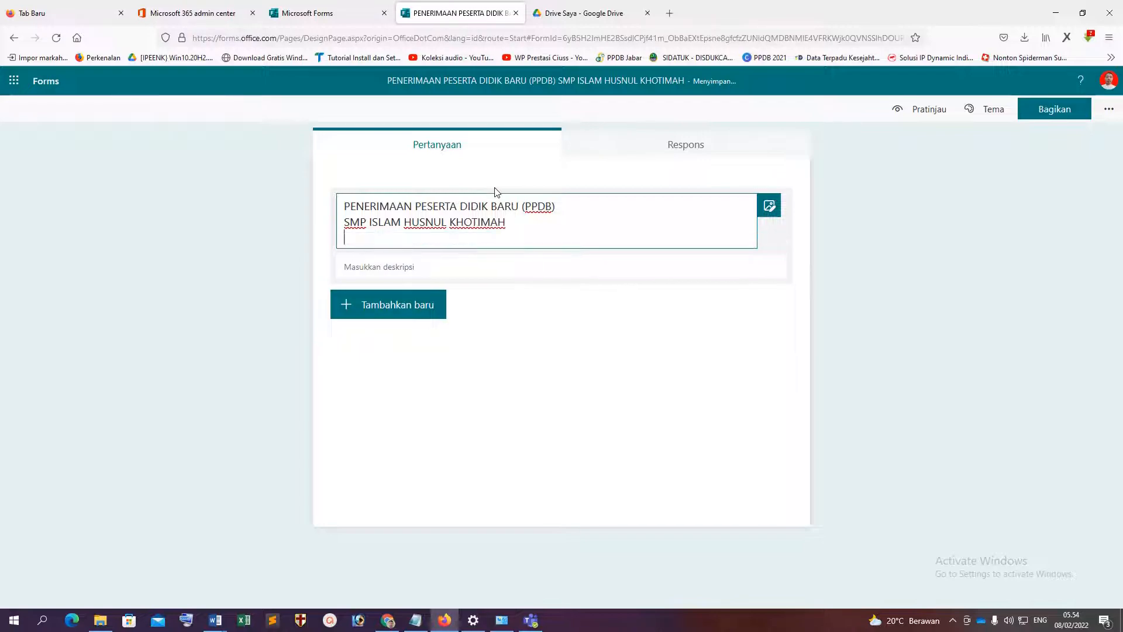
type("GUANAJAY MAN")
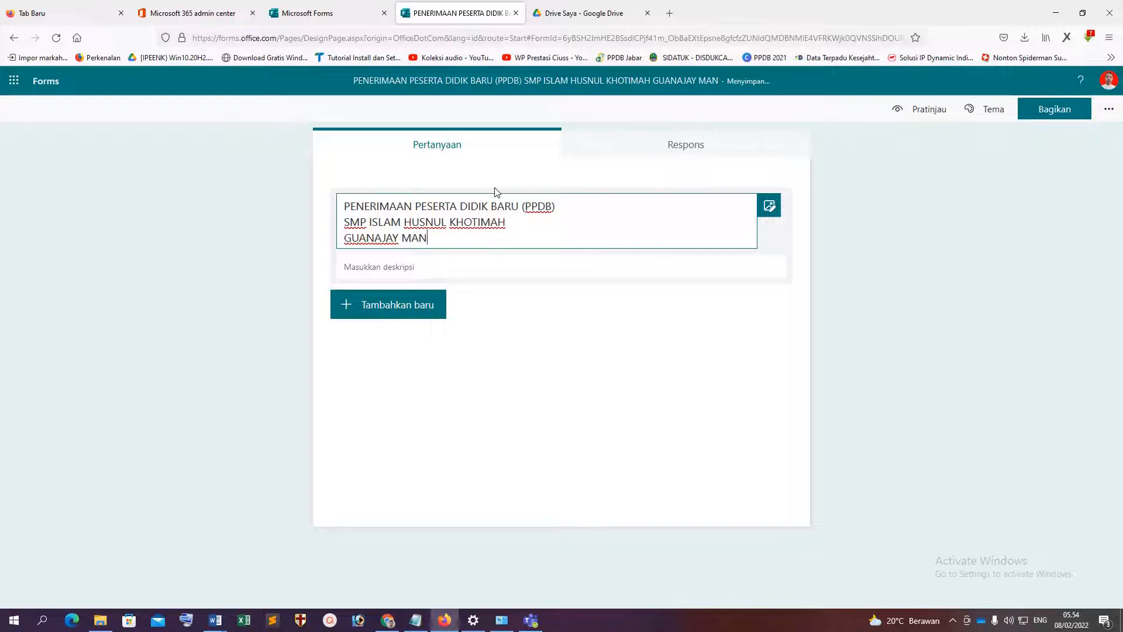
key("BackSpace")
key("BackSpace")
key("BackSpace")
key("BackSpace")
type("A MANONJAYA TASIKMLAYAAT")
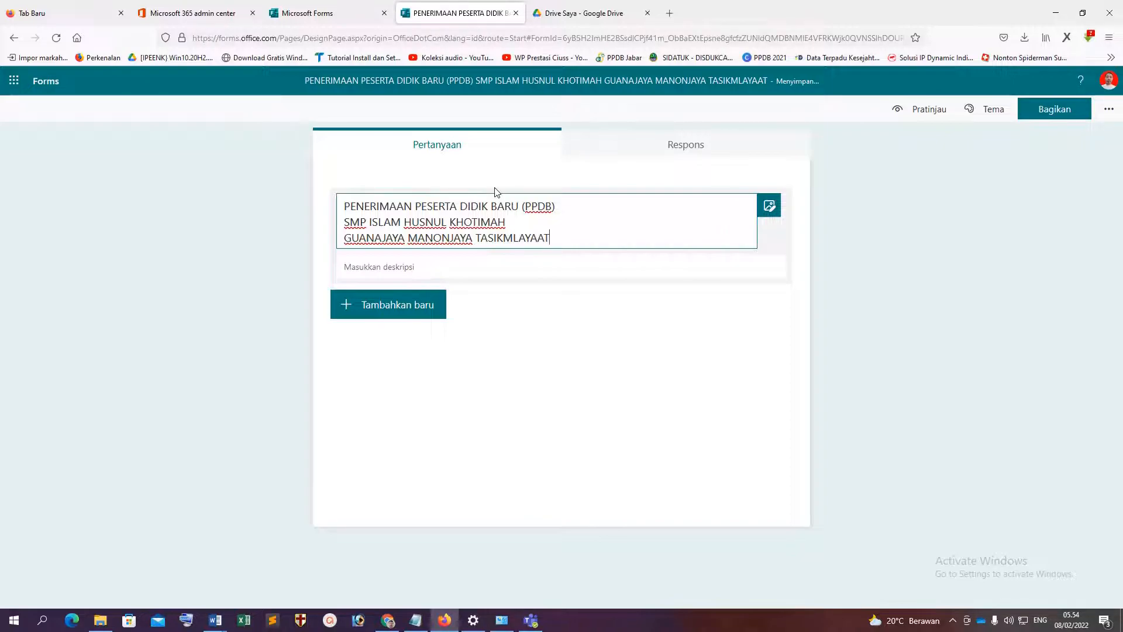
key("BackSpace")
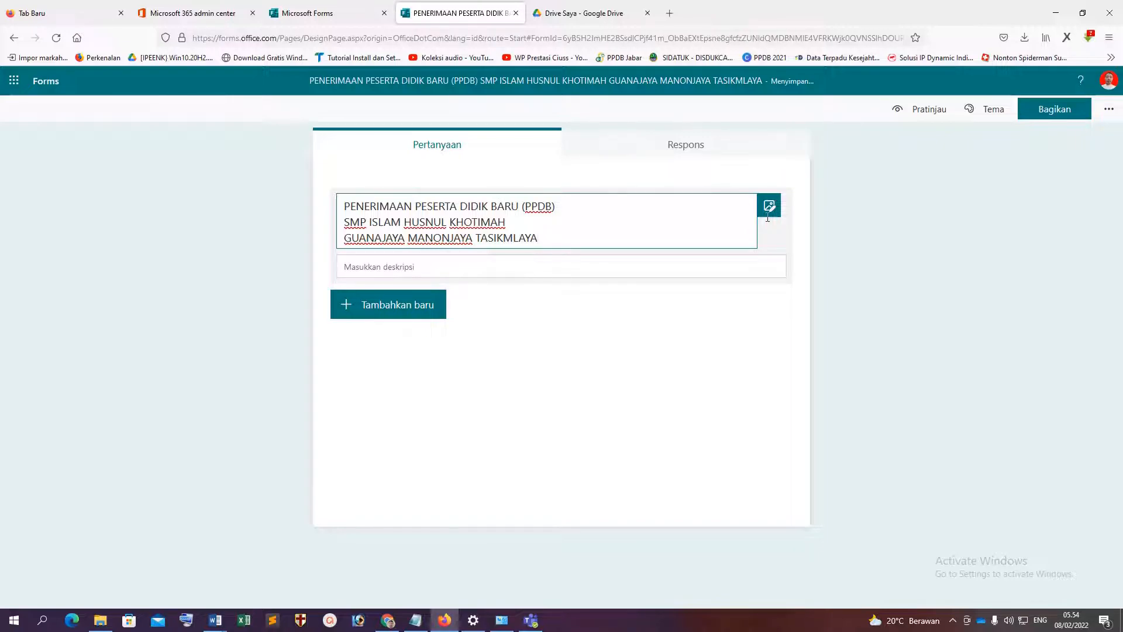
Step: Start inserting an image for the form title and look through Bing image results for BANNER PPDB
left_click(769, 206)
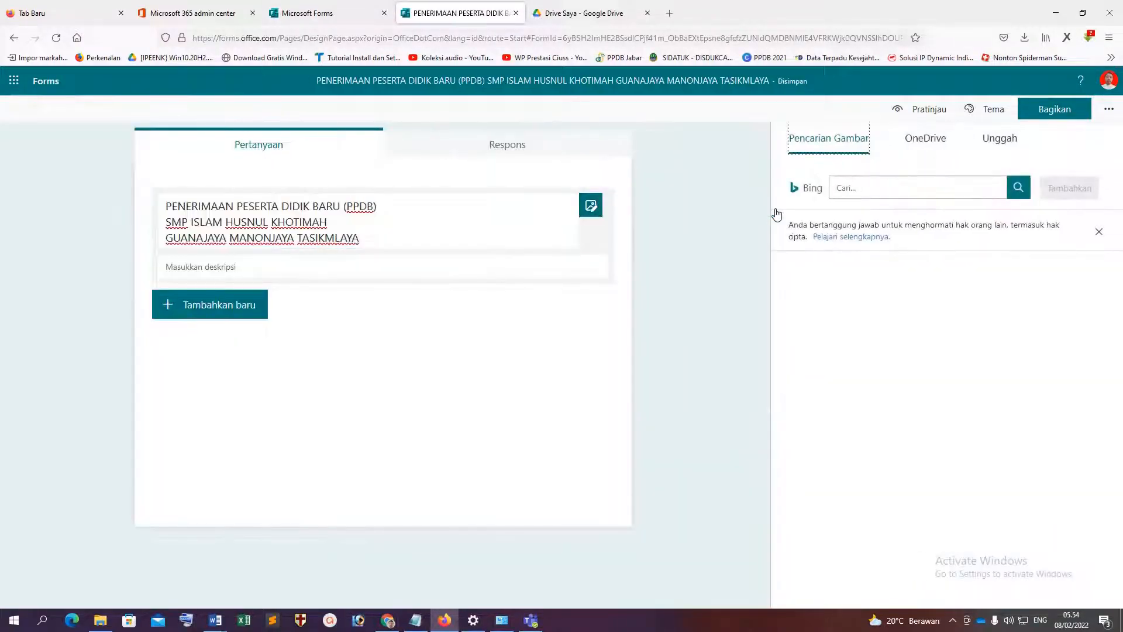
left_click(902, 186)
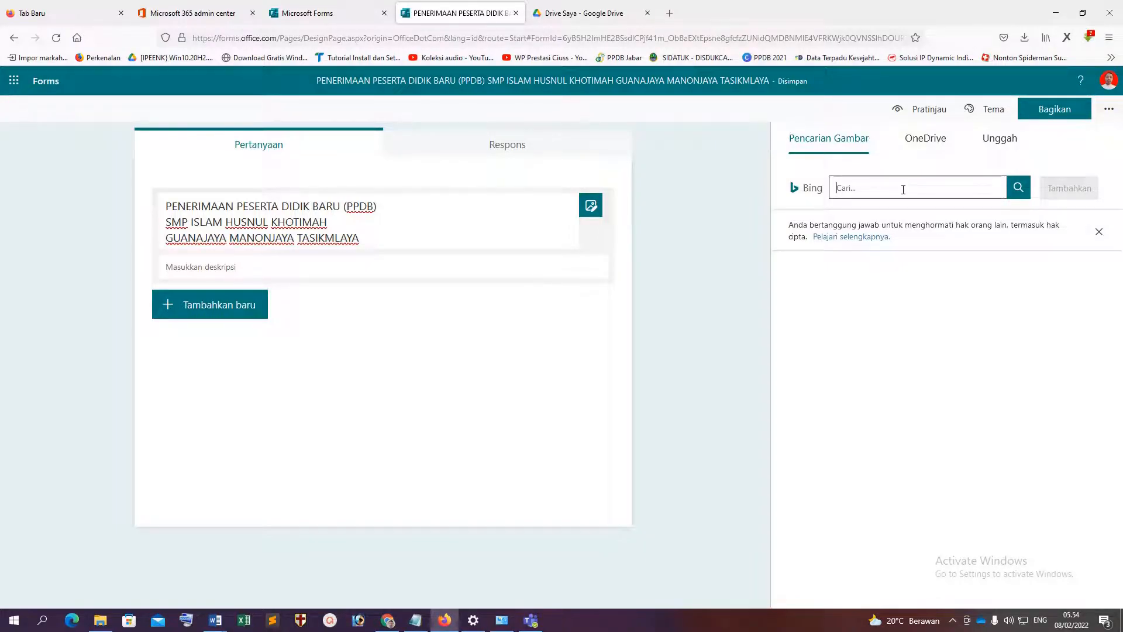
type("BANNER PPDB")
key("Return")
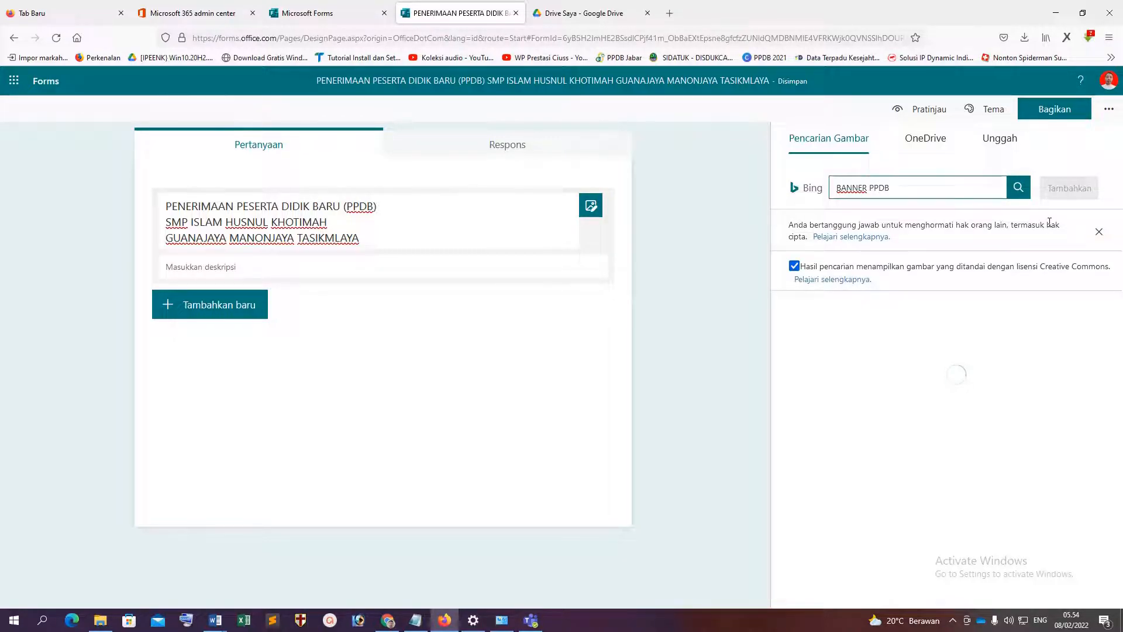
scroll(1094, 336, "down", 3)
scroll(1098, 334, "up", 3)
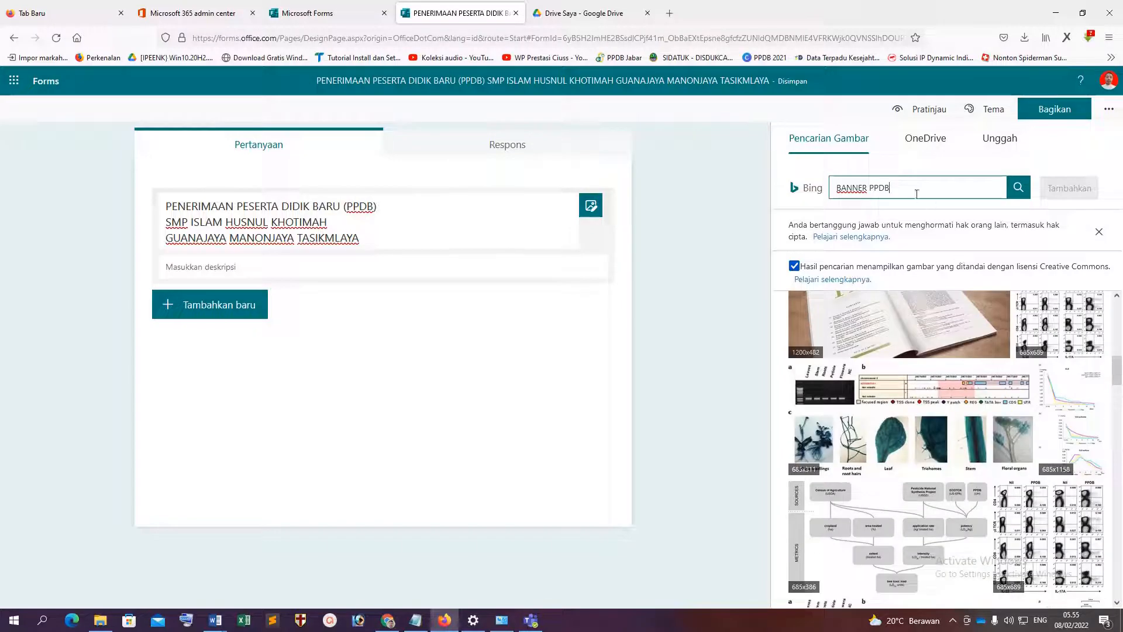
Step: Insert the 2560x1440 sunset skyline image from a Bing search for BANNER into the form title, and preview the form
left_click_drag(912, 189, 658, 185)
type("BANNER")
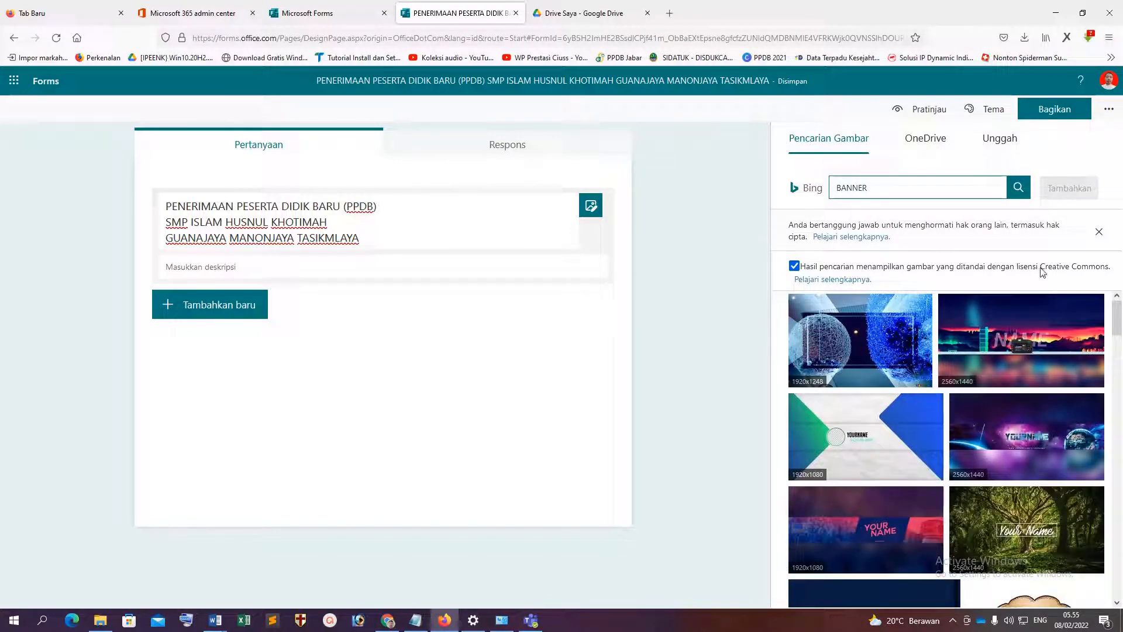
left_click(1093, 344)
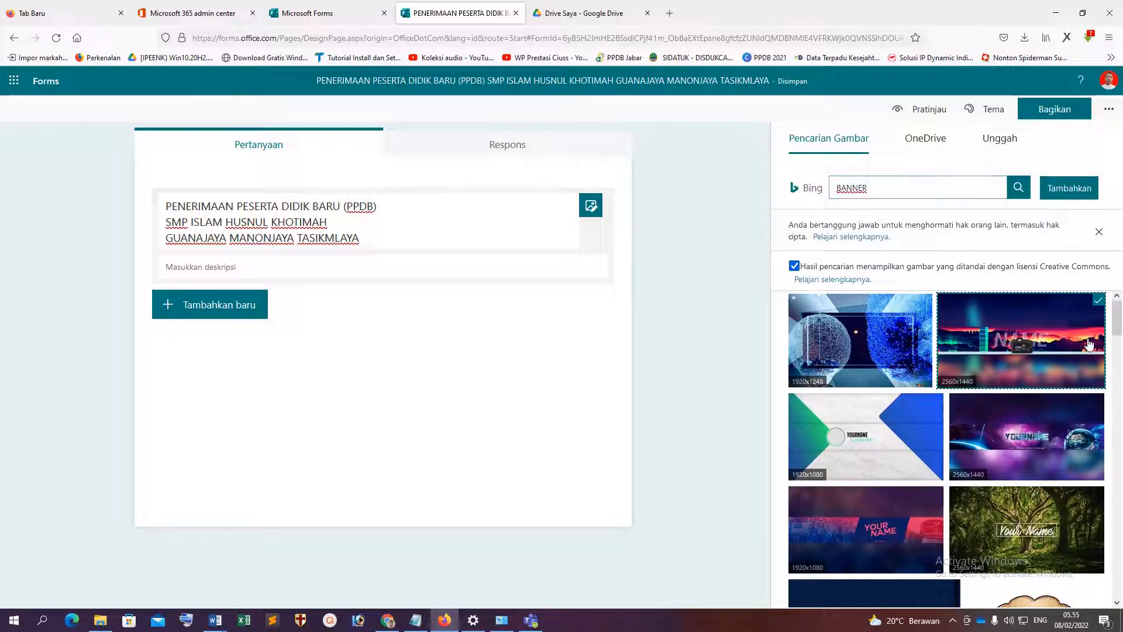
left_click(1067, 190)
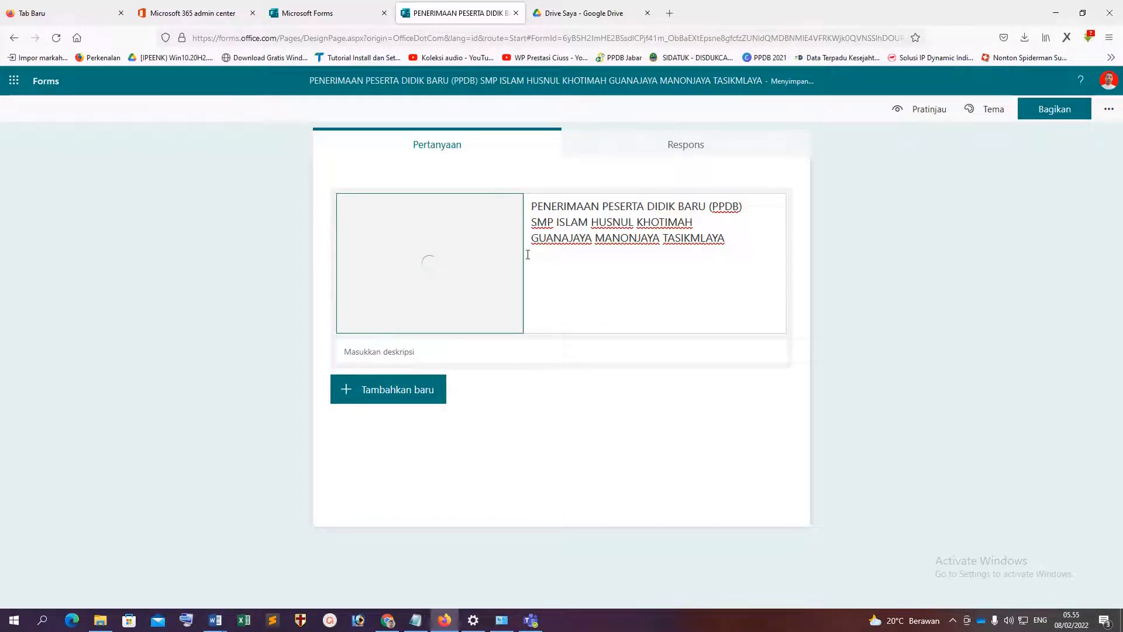
left_click(924, 114)
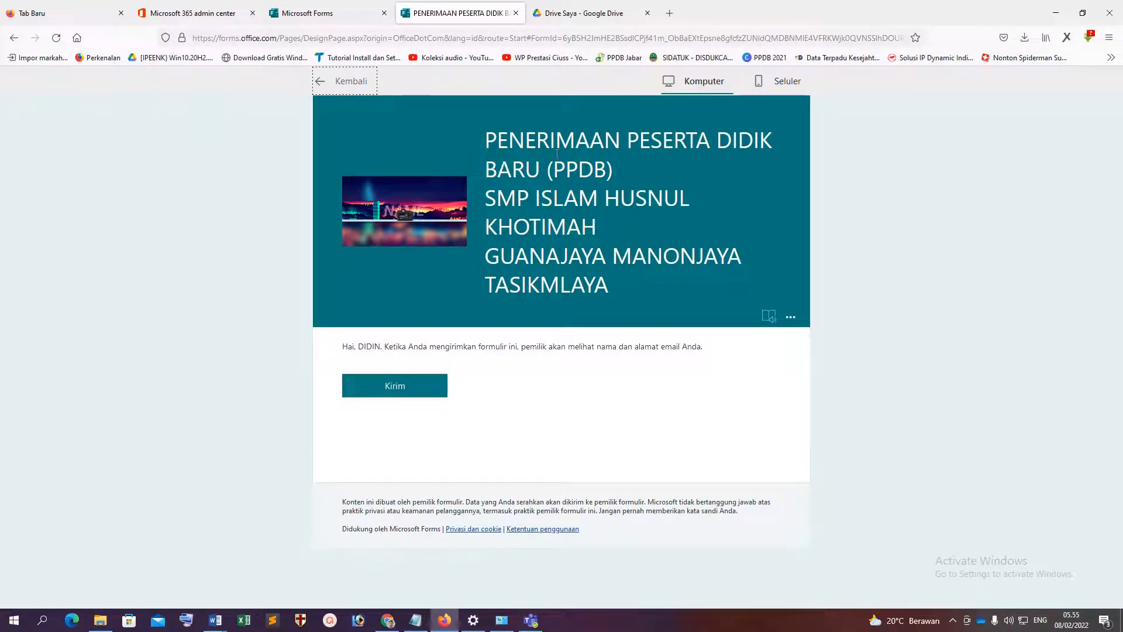
Step: Return from the preview to editing and remove the sunset skyline image from the form title
left_click(327, 82)
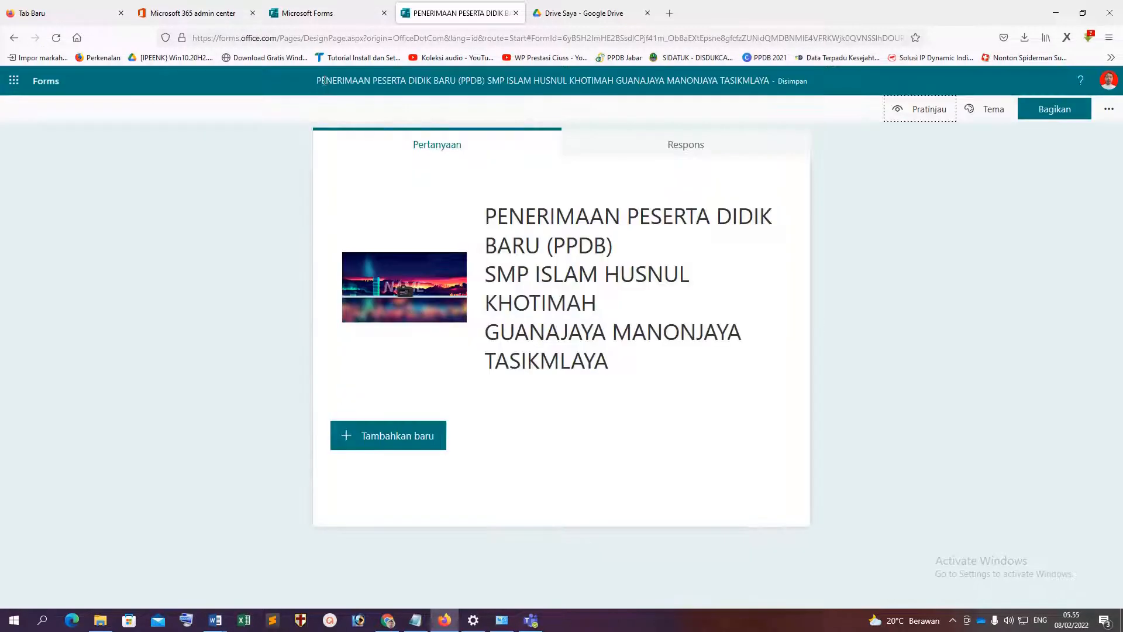
left_click(423, 301)
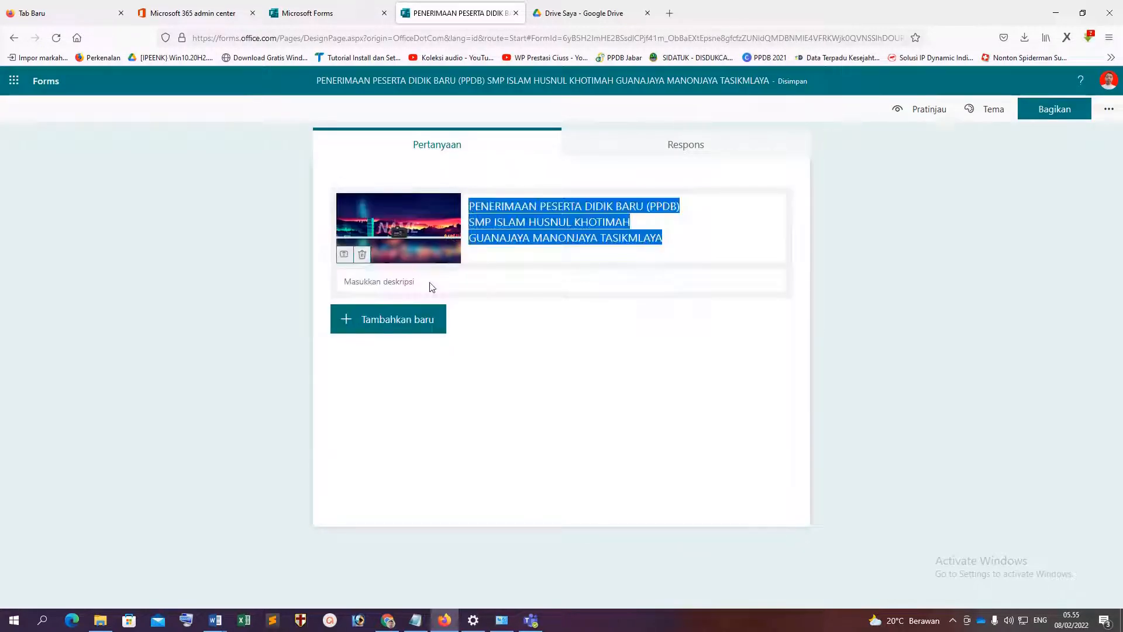
left_click(362, 255)
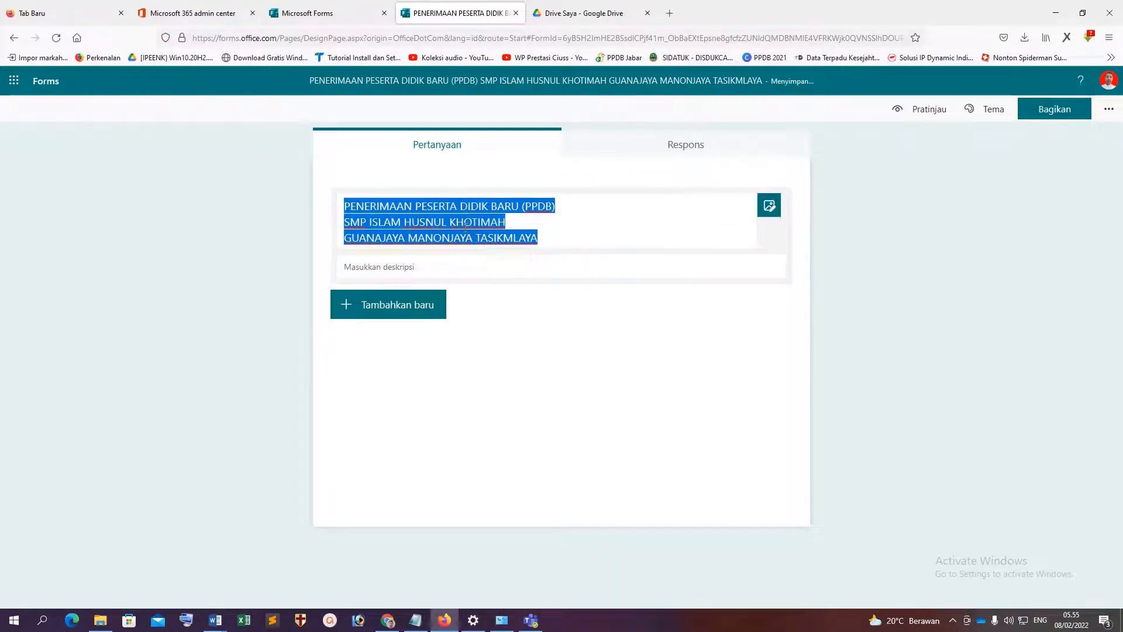
Step: Upload the school logo file 20244775d33 copy from New Volume (D:) as the form title image
left_click(767, 204)
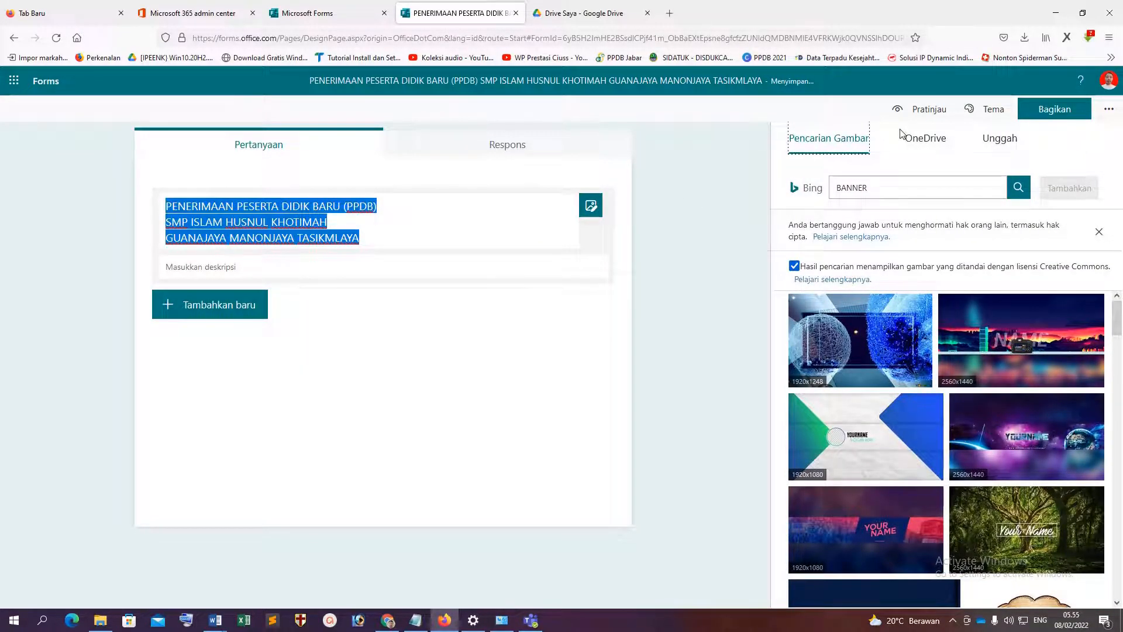
left_click(936, 145)
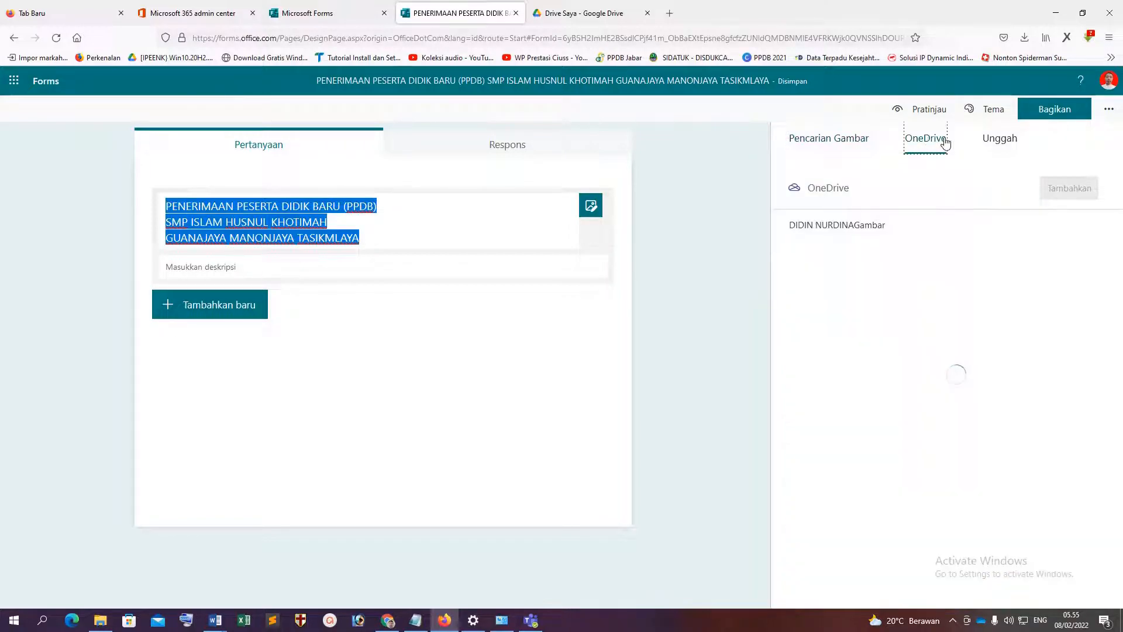
left_click(1000, 140)
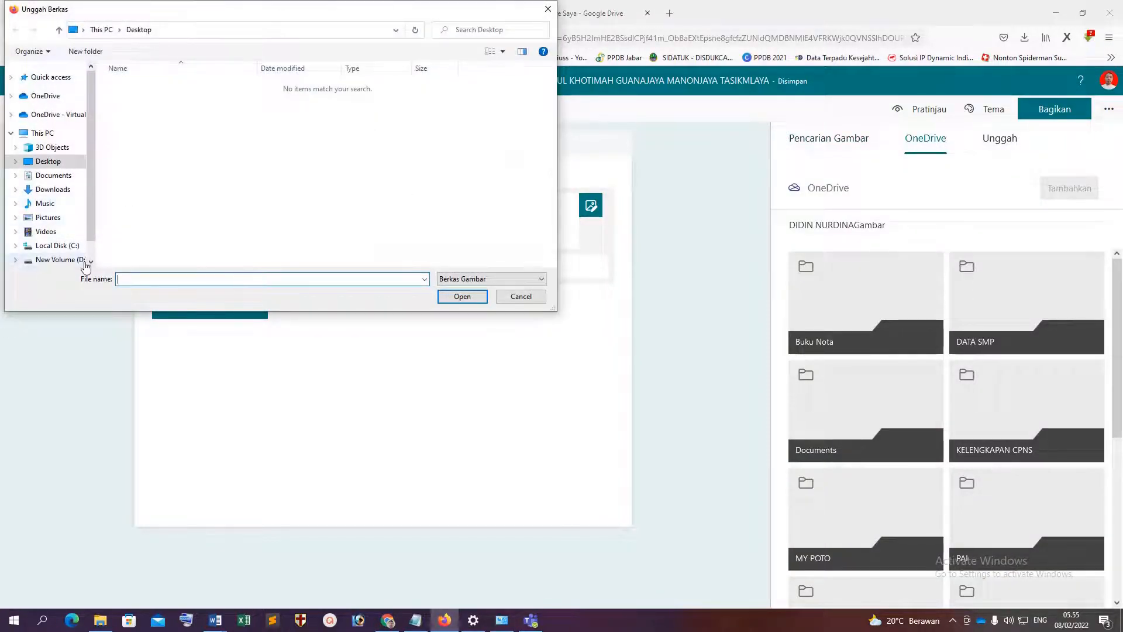
left_click(75, 259)
scroll(328, 240, "down", 2)
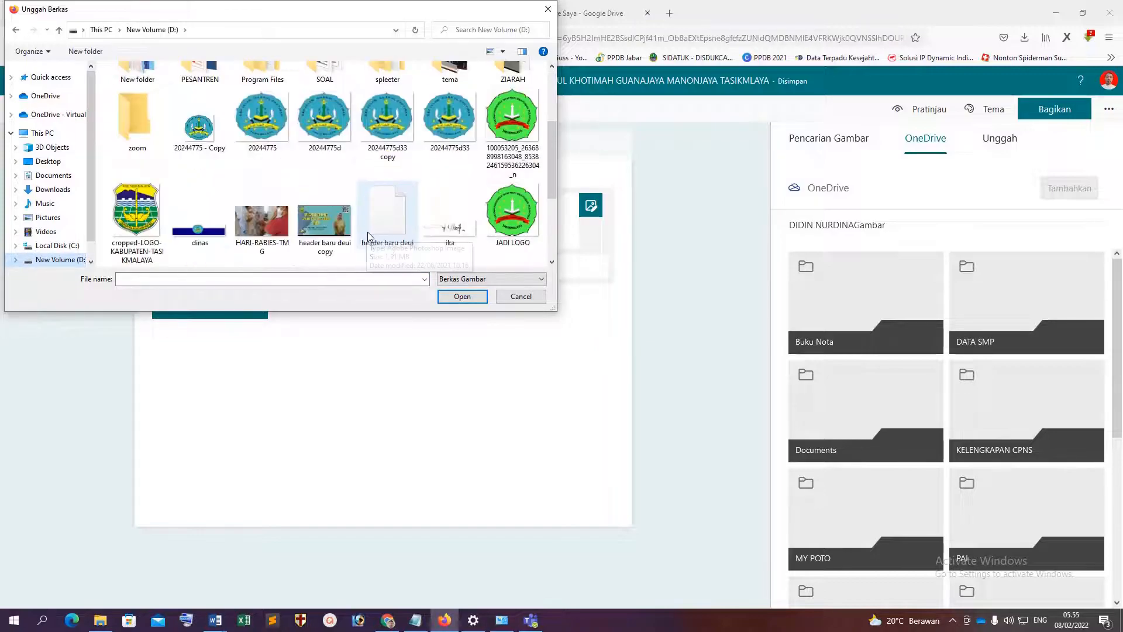
double_click(383, 138)
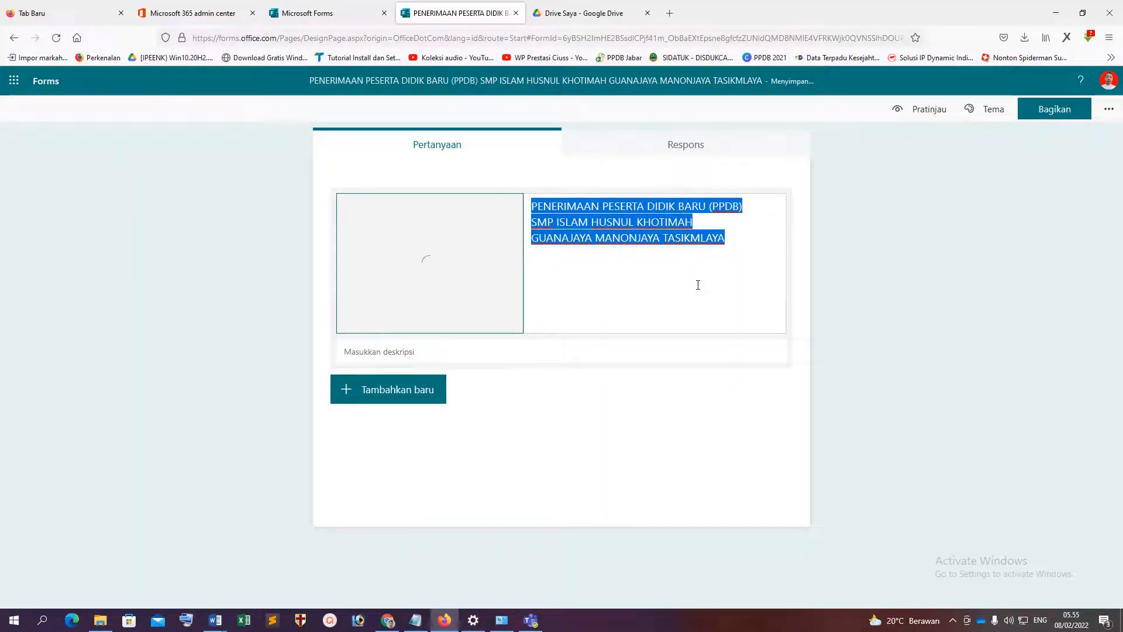
Step: Preview the form with the school logo, check the Immersive Reader option, and return to editing
left_click(947, 112)
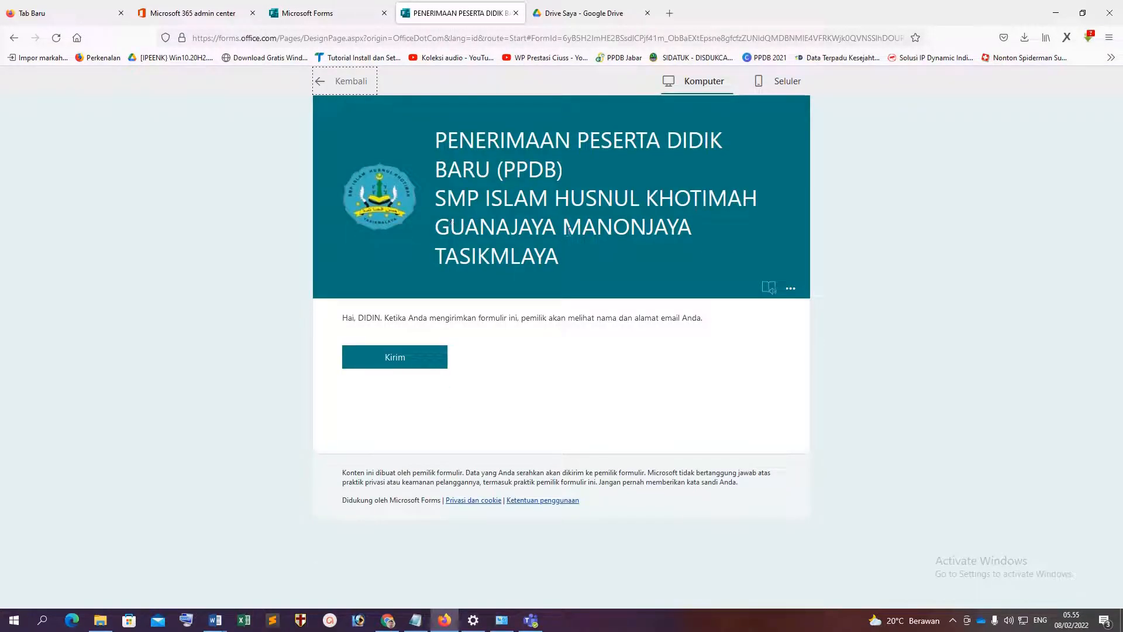
left_click(790, 288)
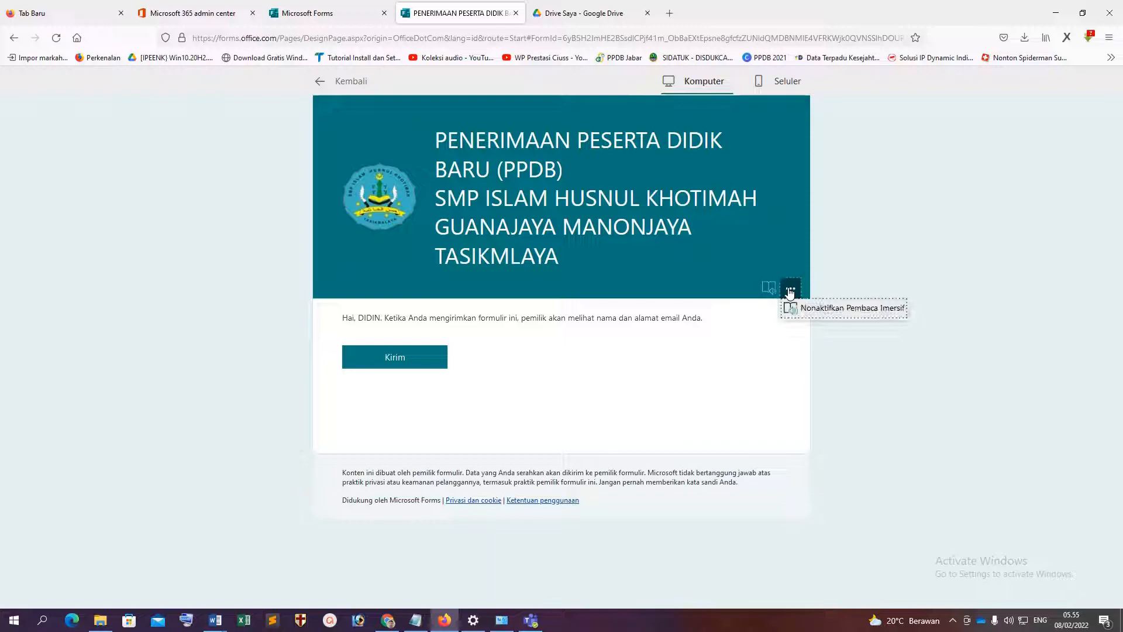
left_click(322, 81)
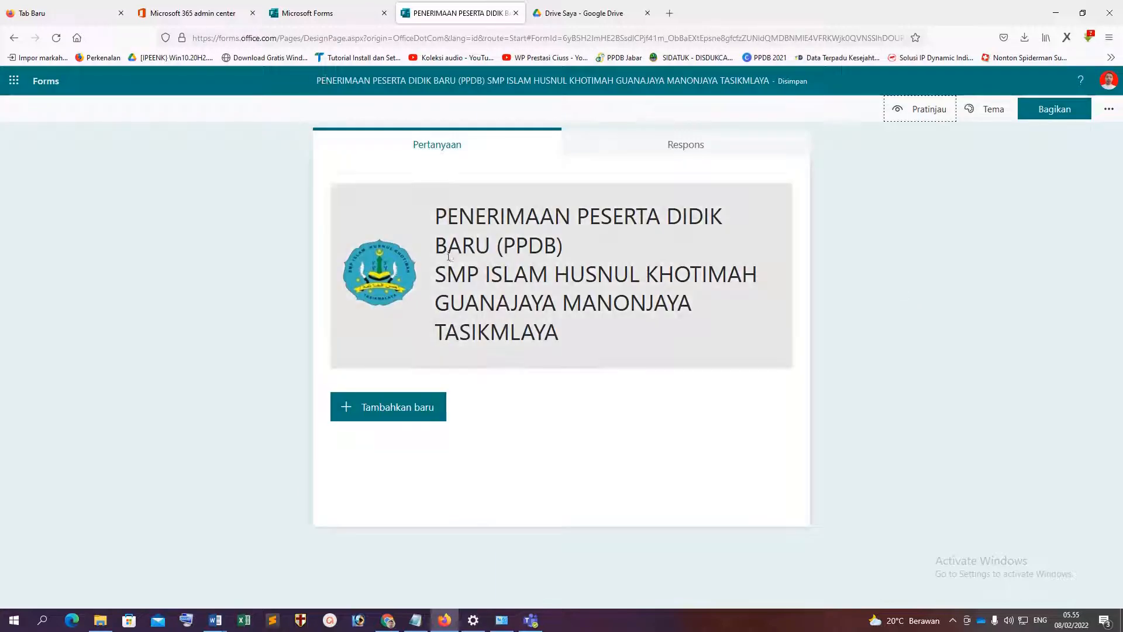
Step: Look at the logo's alt text field and the form's response summary, and return to the questions
left_click(566, 269)
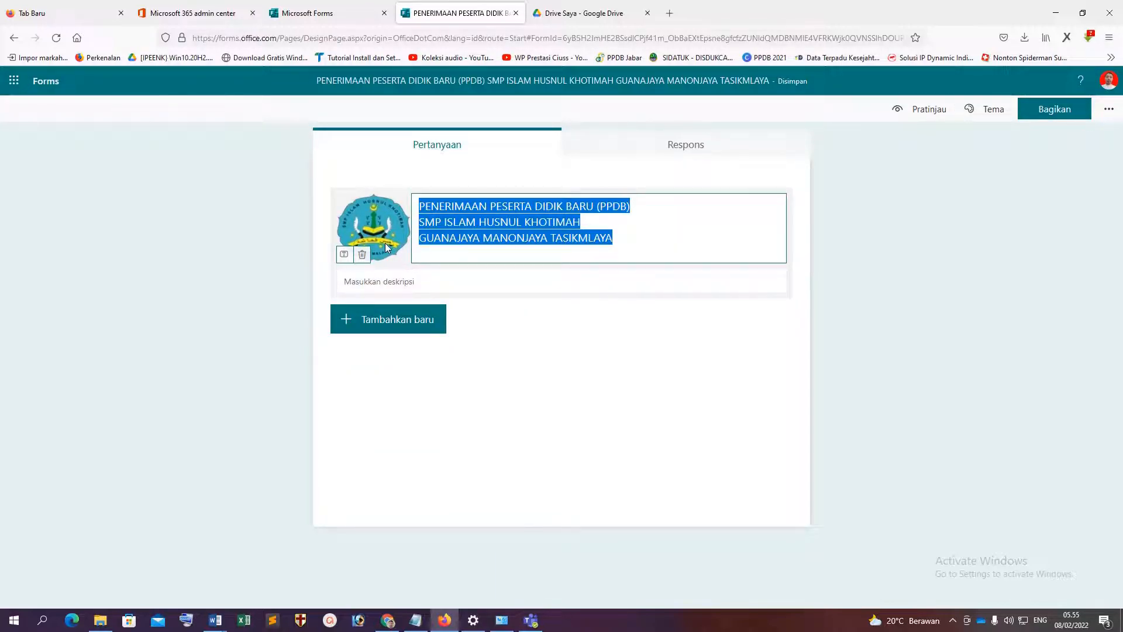
left_click(344, 255)
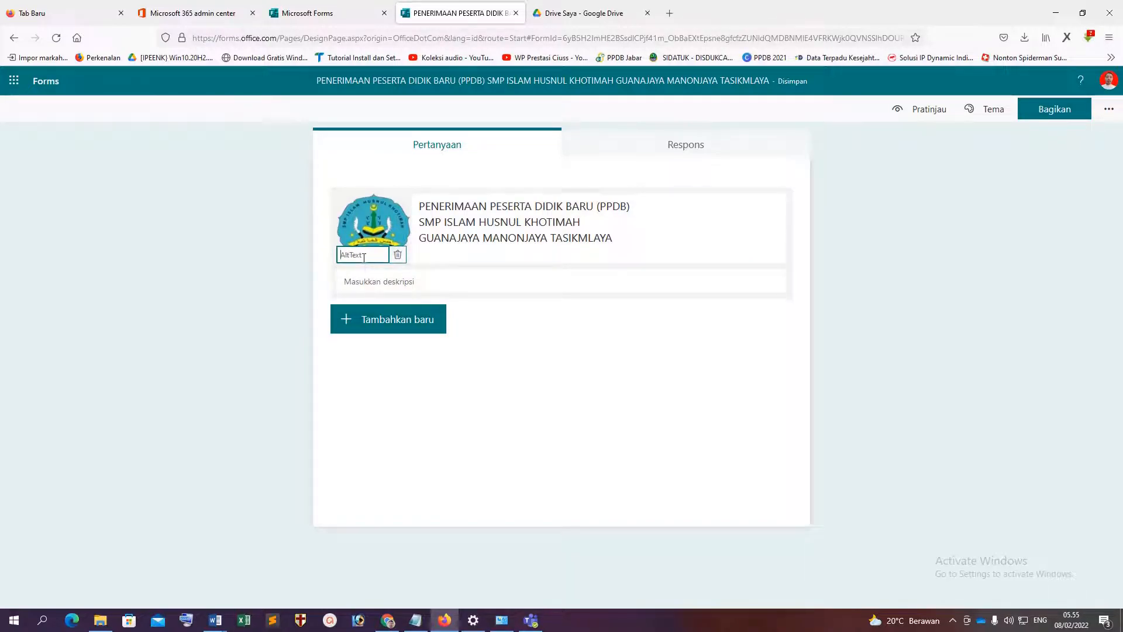
left_click(555, 251)
left_click(631, 235)
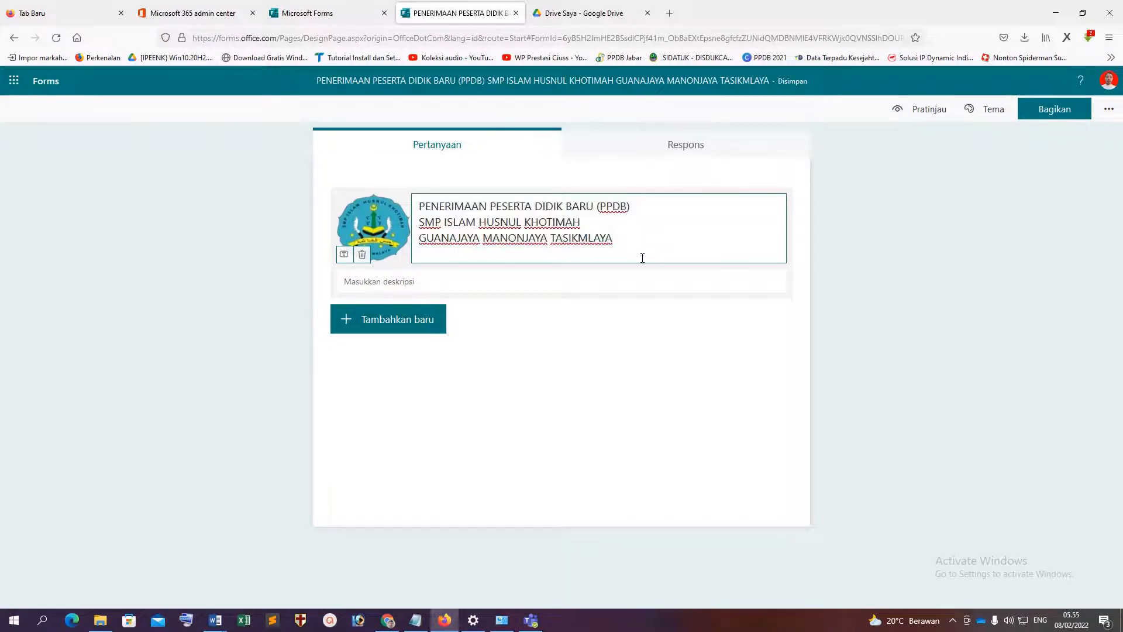
left_click(694, 151)
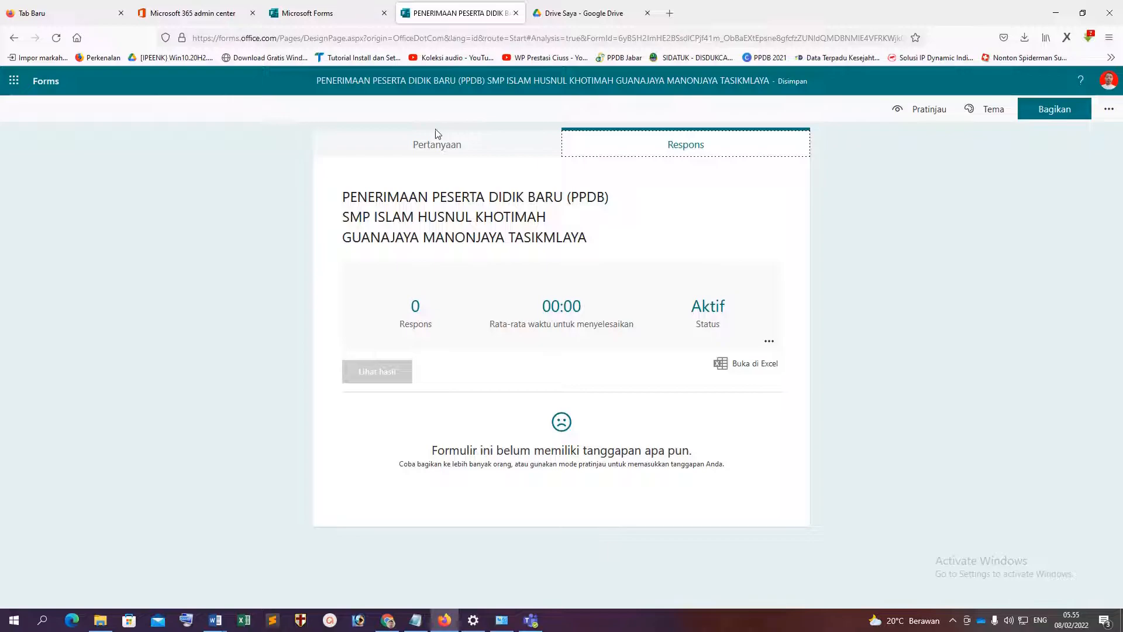
left_click(447, 154)
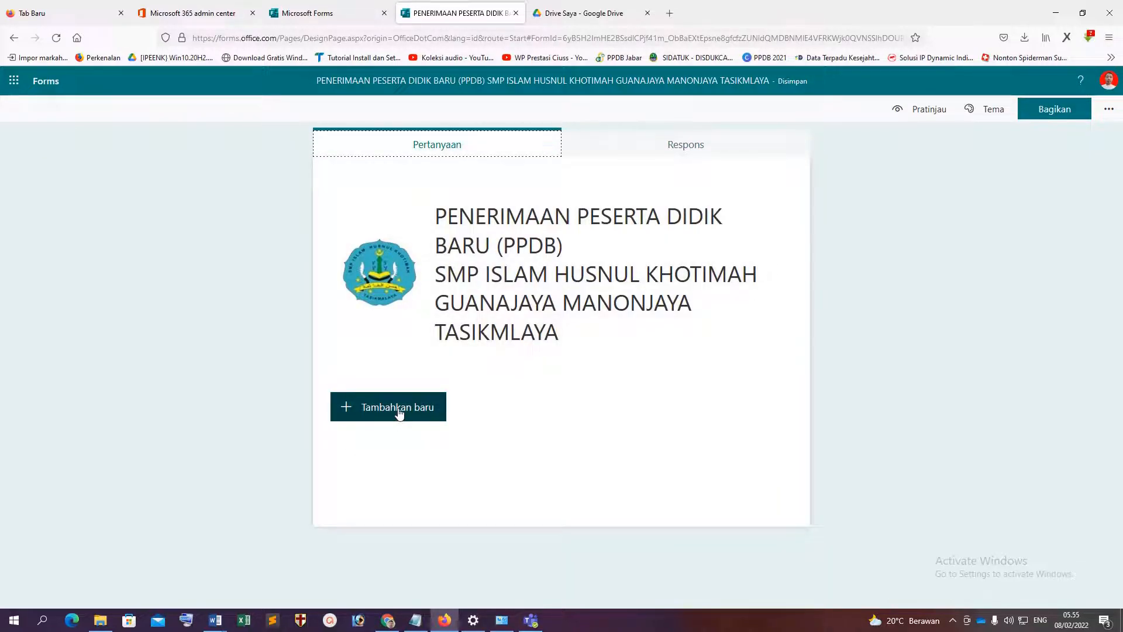
Step: Apply the outer-space theme with the rocket and orange planet to the form
left_click(996, 112)
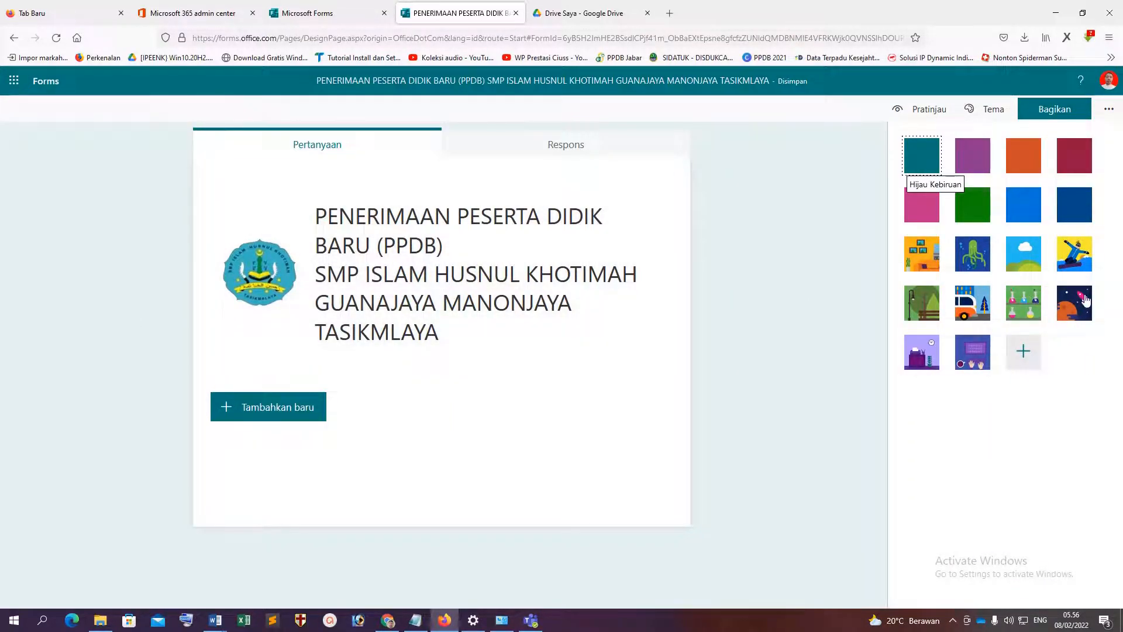
left_click(1084, 300)
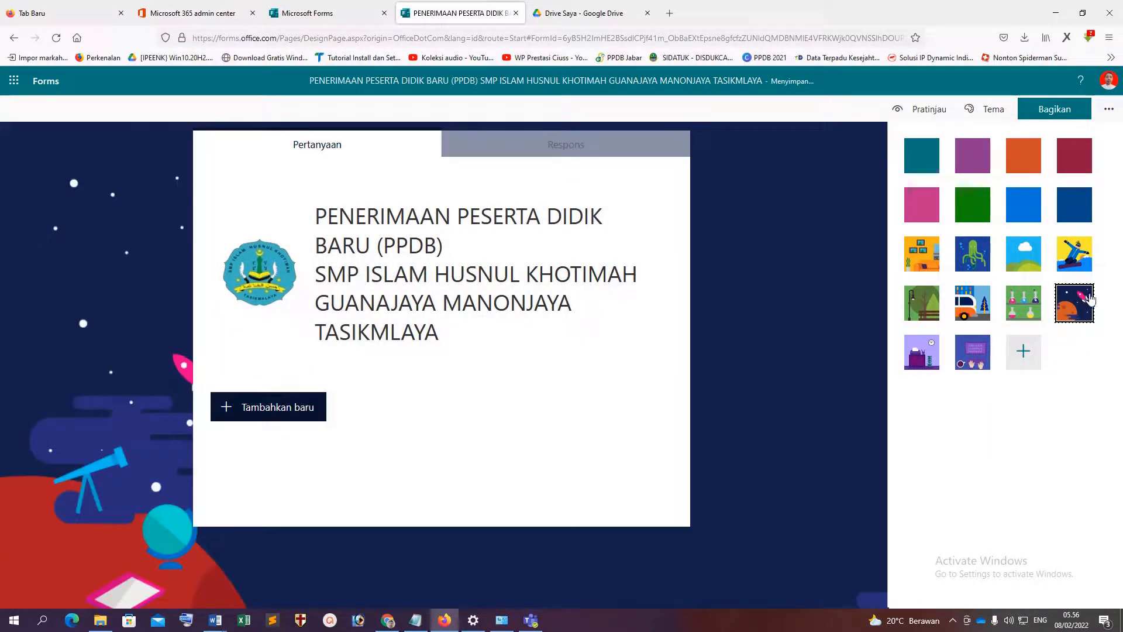
Step: Try the image header baru deui copy from New Volume (D:) as a custom theme background
left_click(1022, 352)
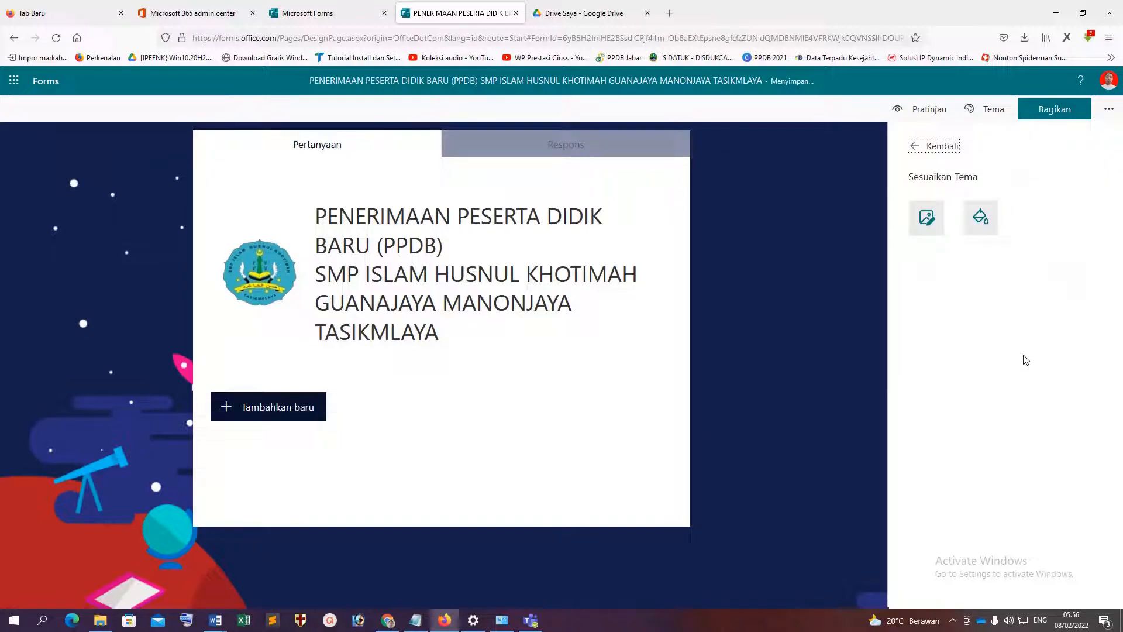
left_click(938, 221)
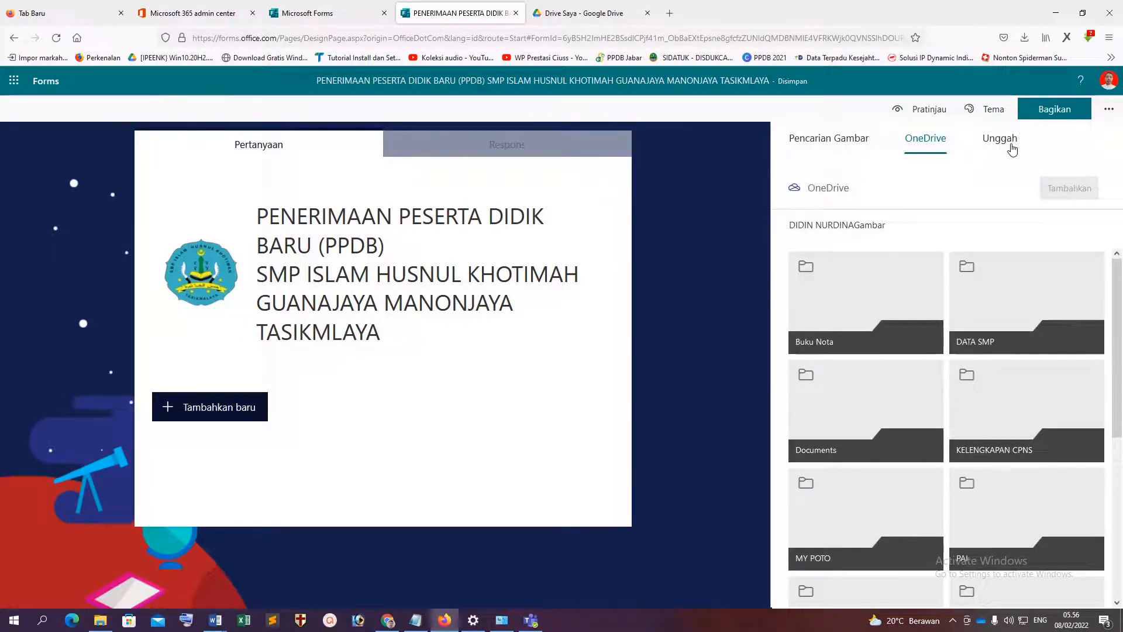
left_click(1011, 145)
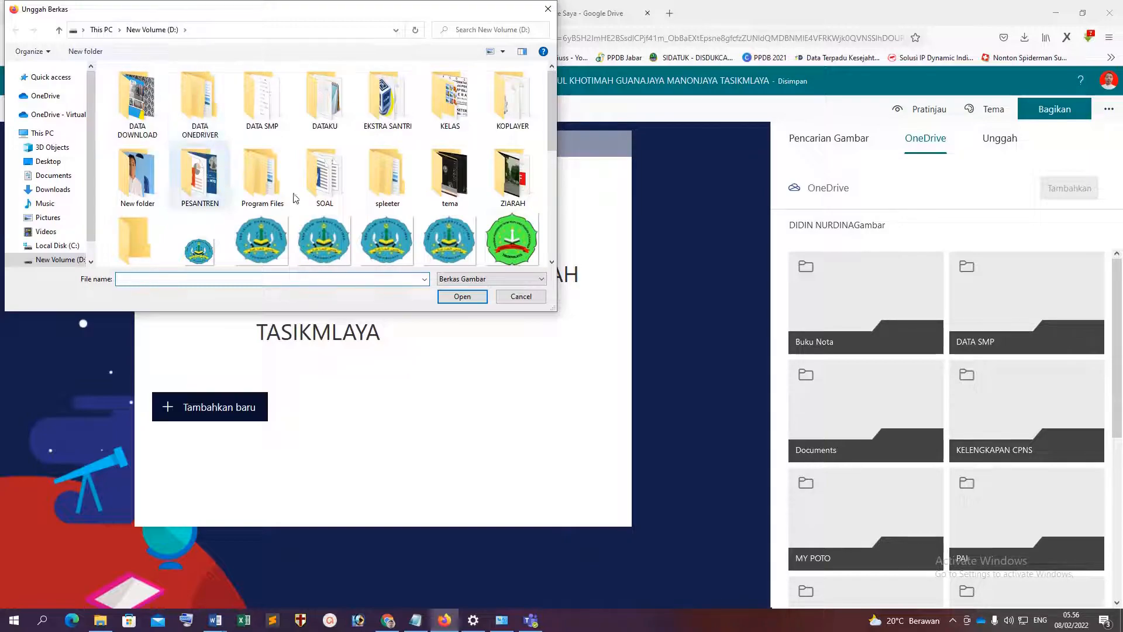
scroll(455, 208, "down", 10)
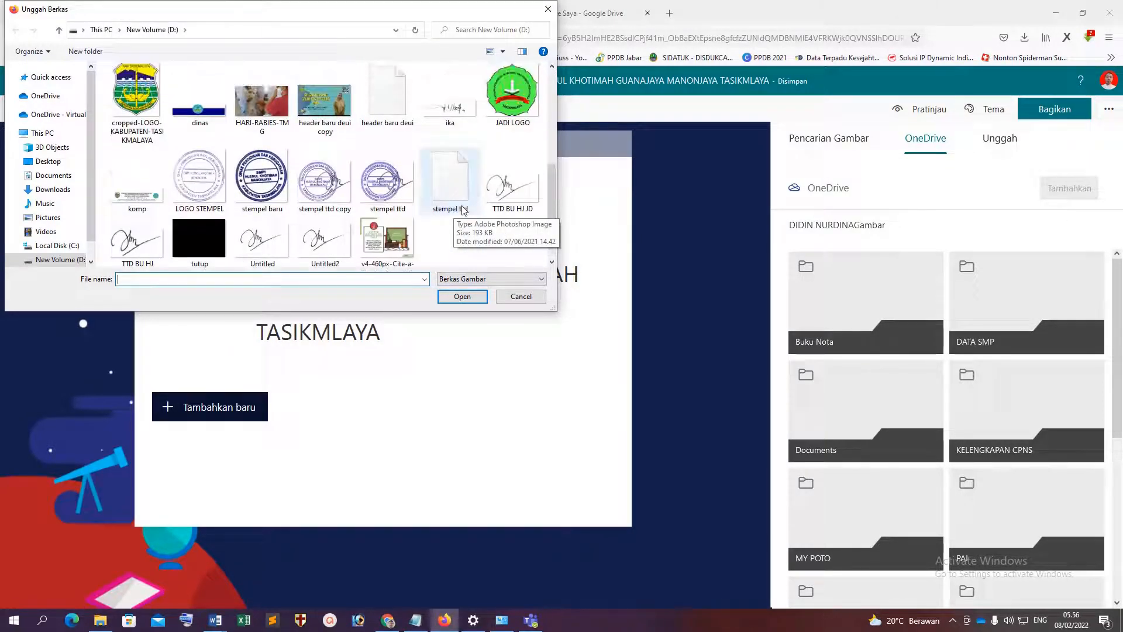
scroll(392, 206, "down", 1)
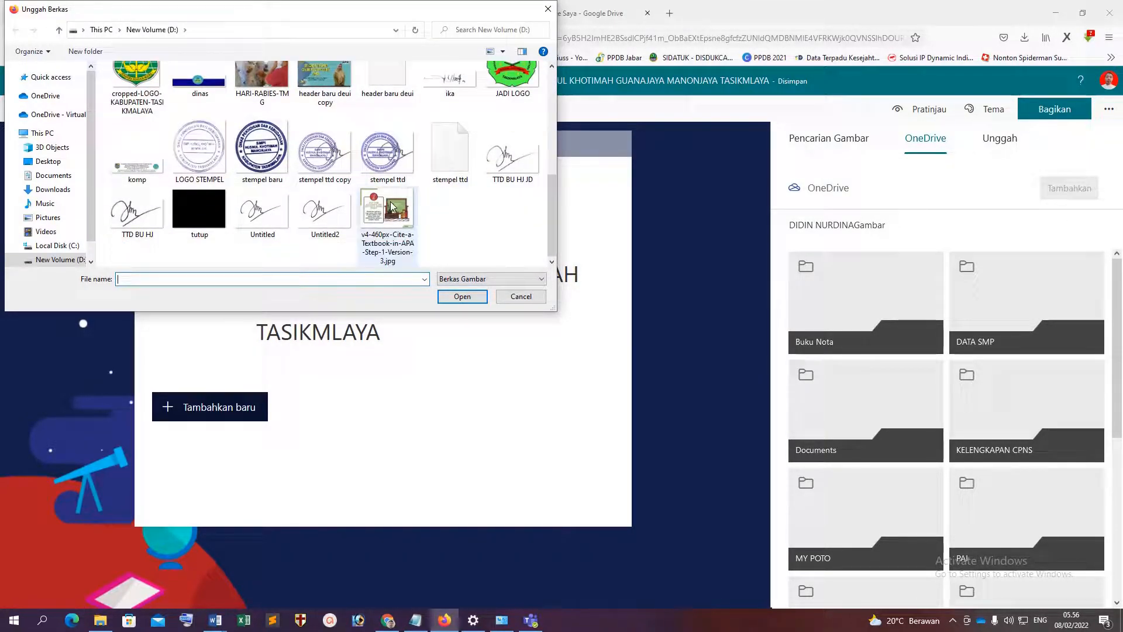
scroll(392, 206, "up", 10)
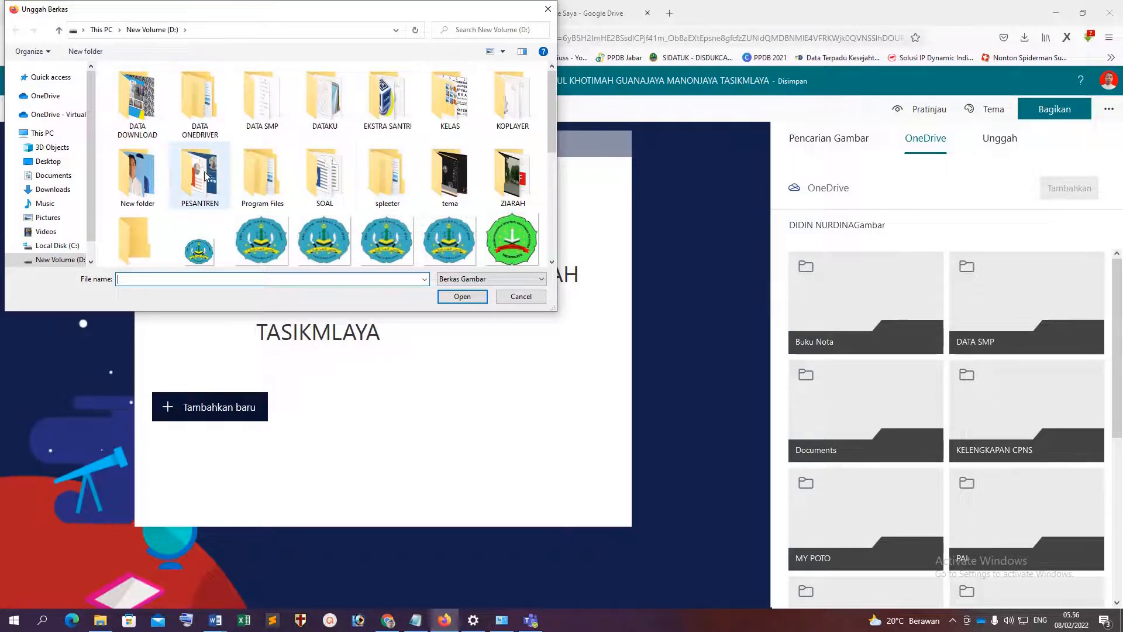
left_click(150, 171)
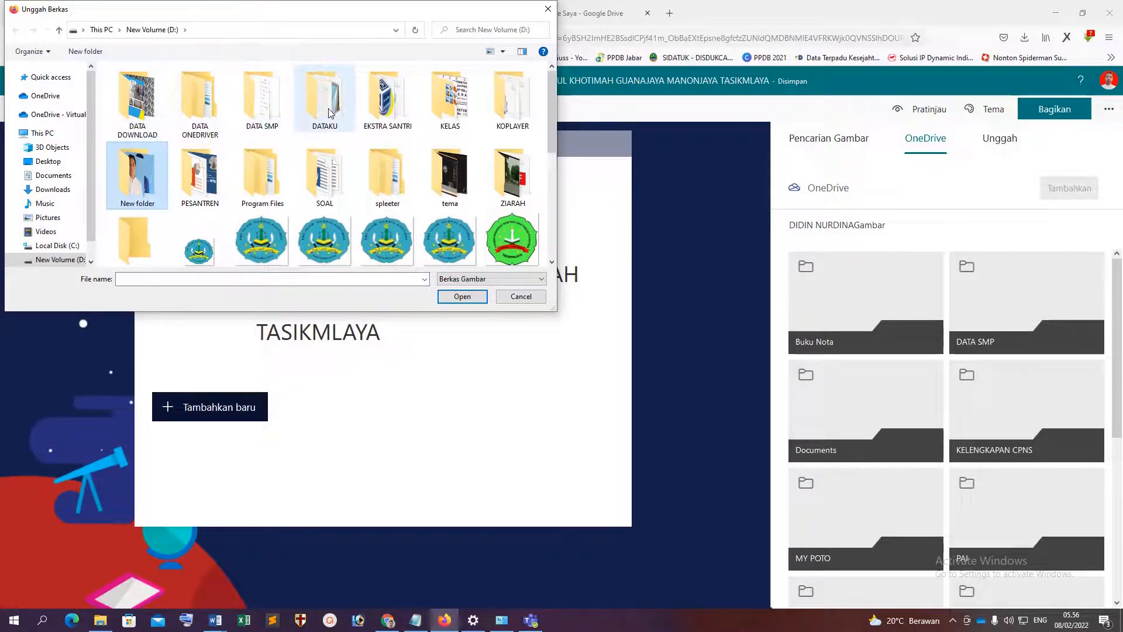
scroll(512, 190, "down", 2)
scroll(512, 190, "down", 3)
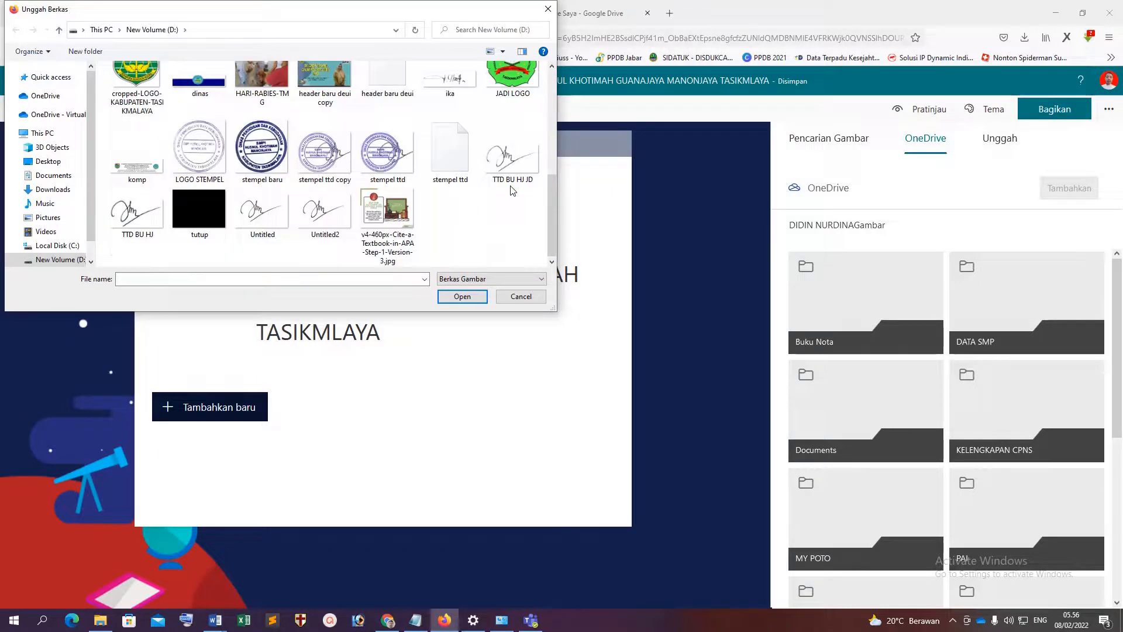
scroll(513, 191, "up", 1)
left_click(331, 105)
double_click(332, 105)
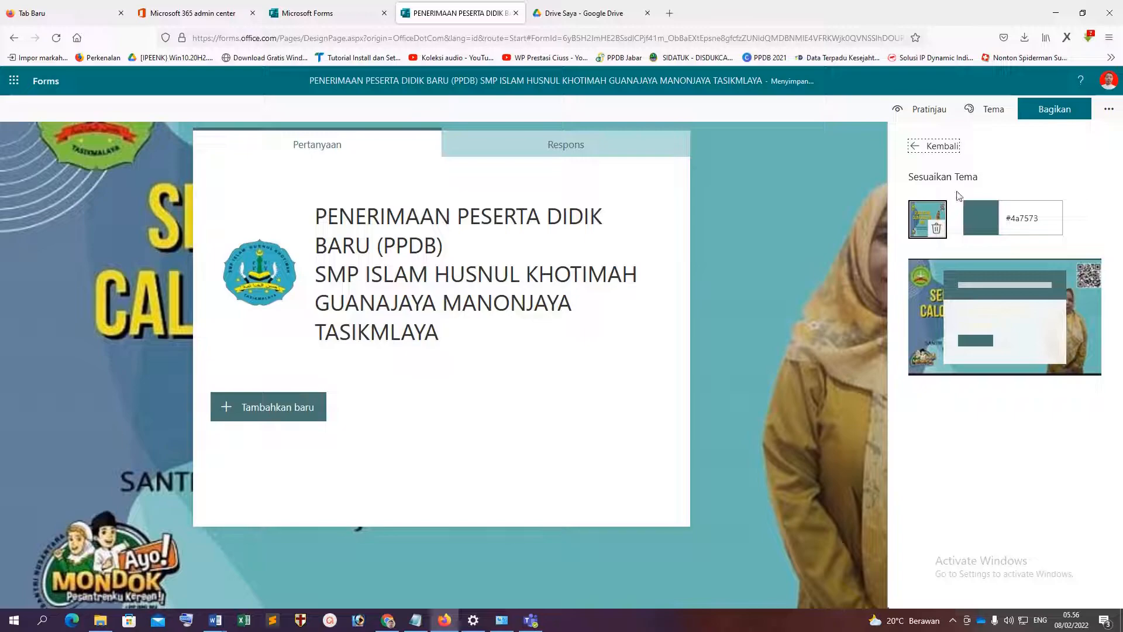
Step: Switch from the custom background image back to the outer-space rocket theme and close the theme choices
left_click(926, 148)
left_click(1077, 295)
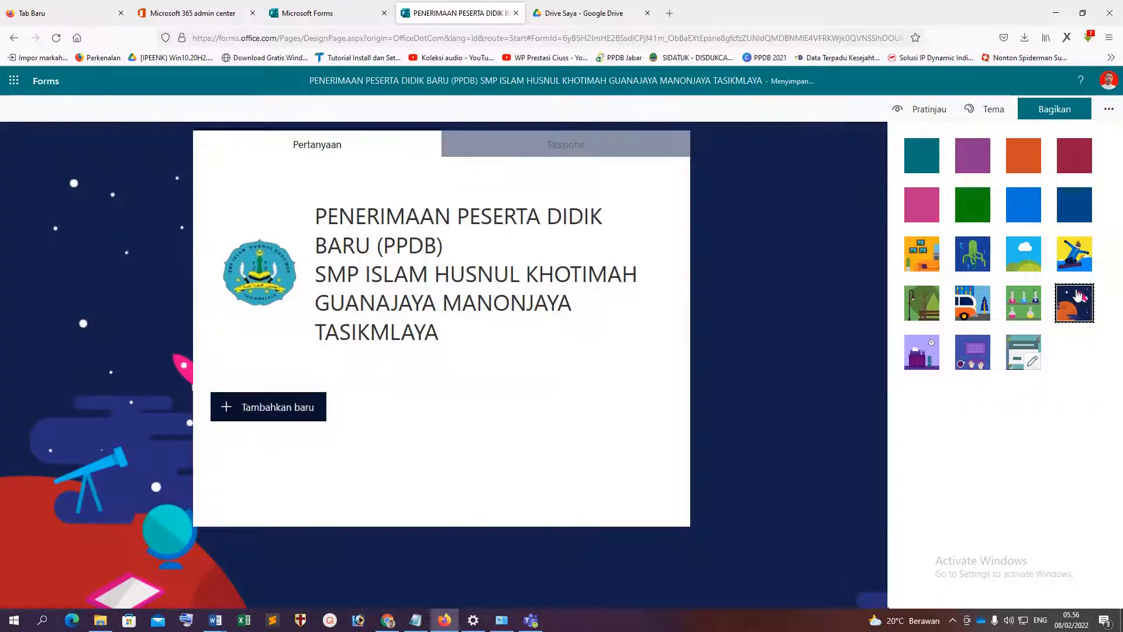
left_click(850, 244)
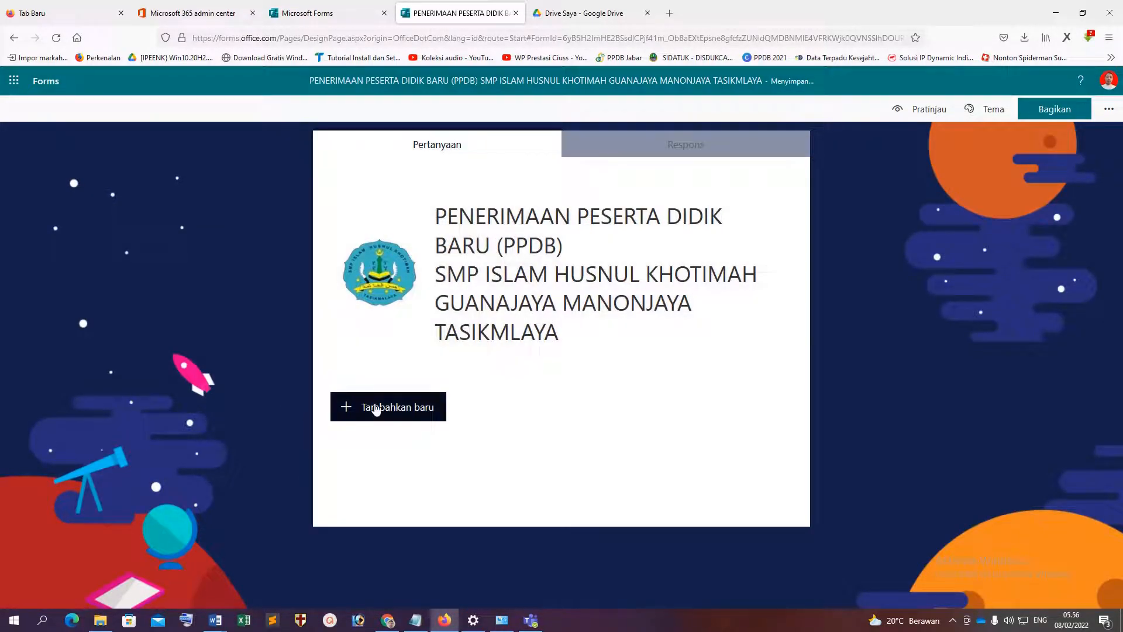
left_click(377, 408)
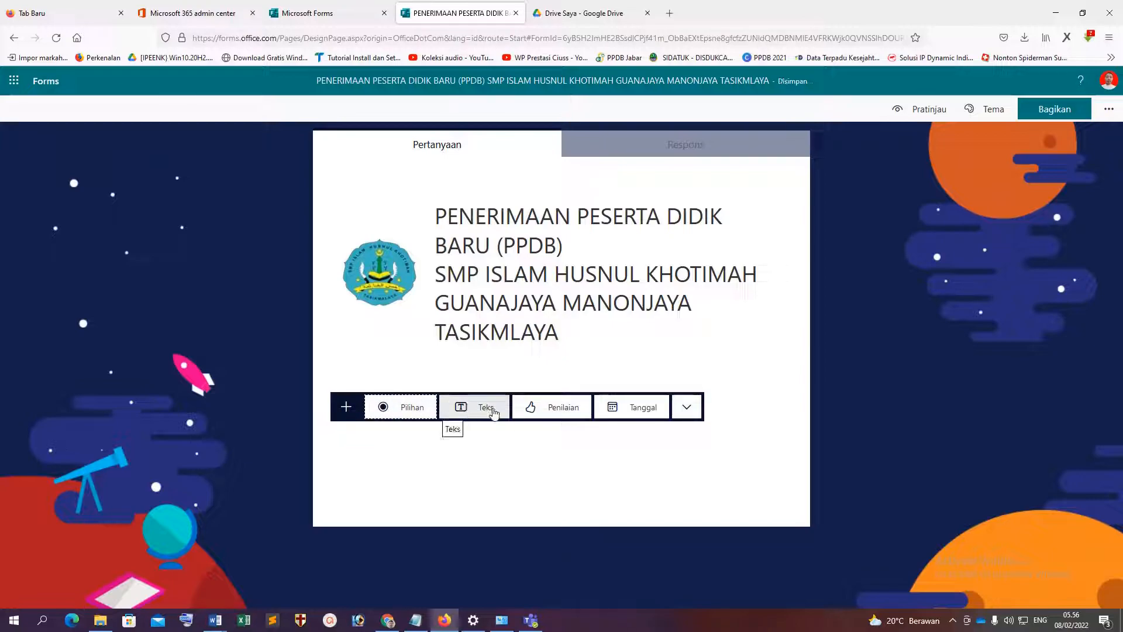
left_click(396, 406)
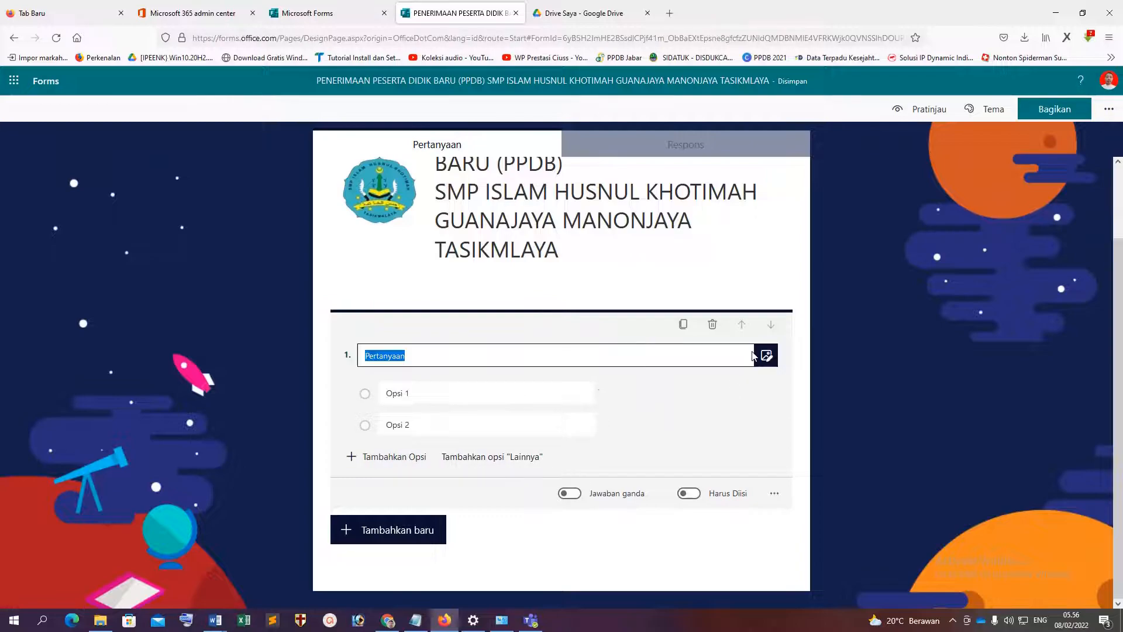
left_click(709, 325)
Step: Check the additional question types and add a new Pilihan (choice) question as question 1
left_click(398, 407)
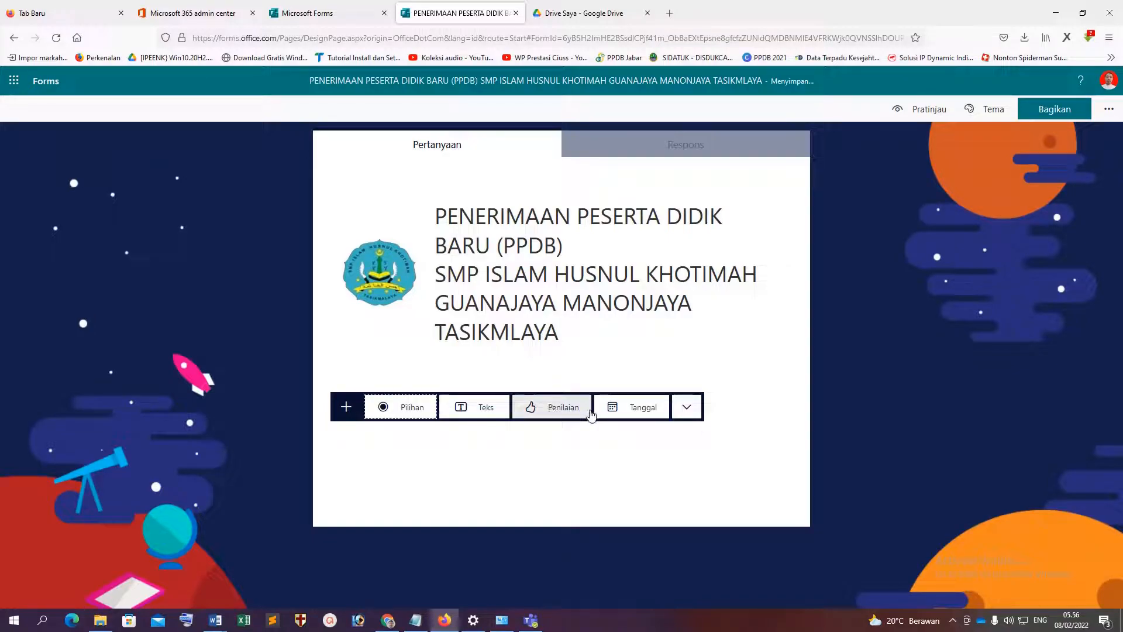
left_click(687, 410)
left_click(688, 412)
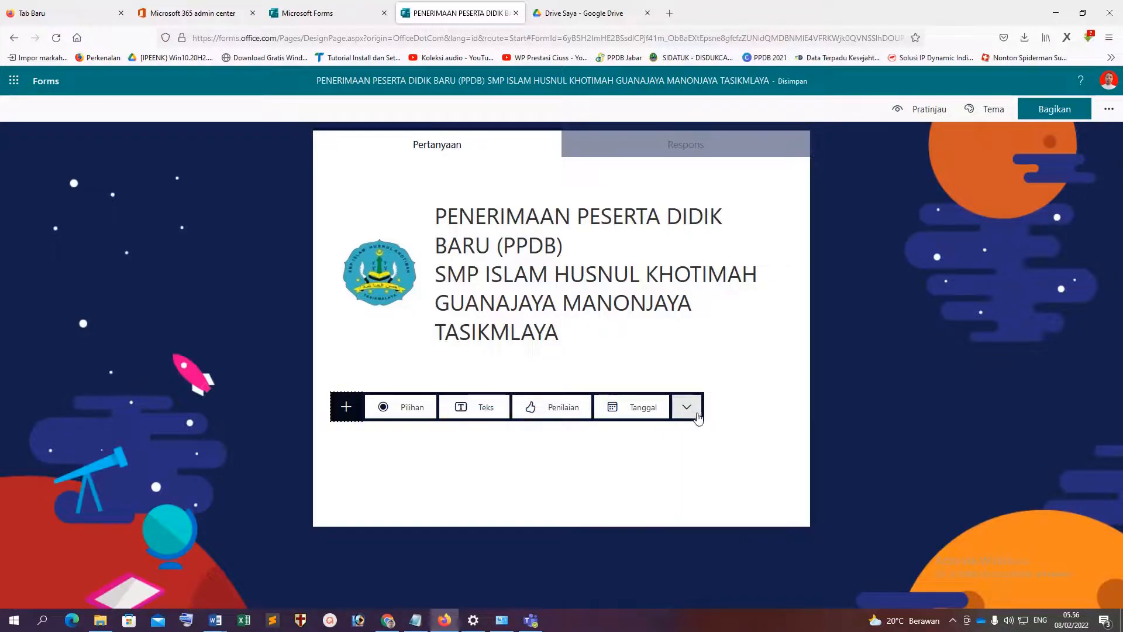
left_click(686, 410)
left_click(767, 357)
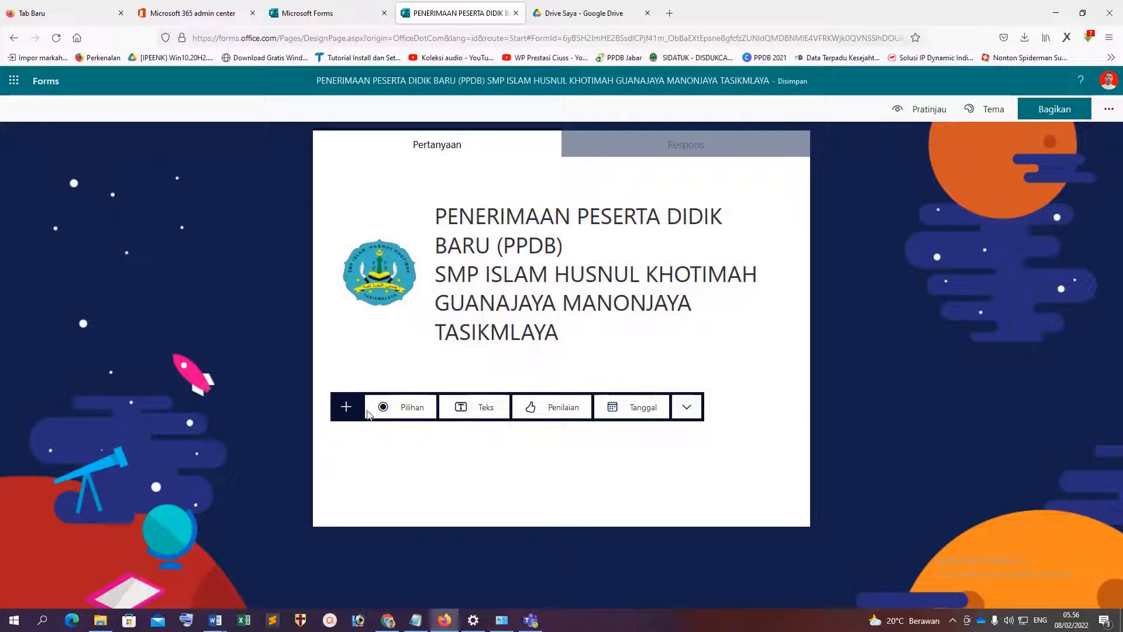
left_click(399, 408)
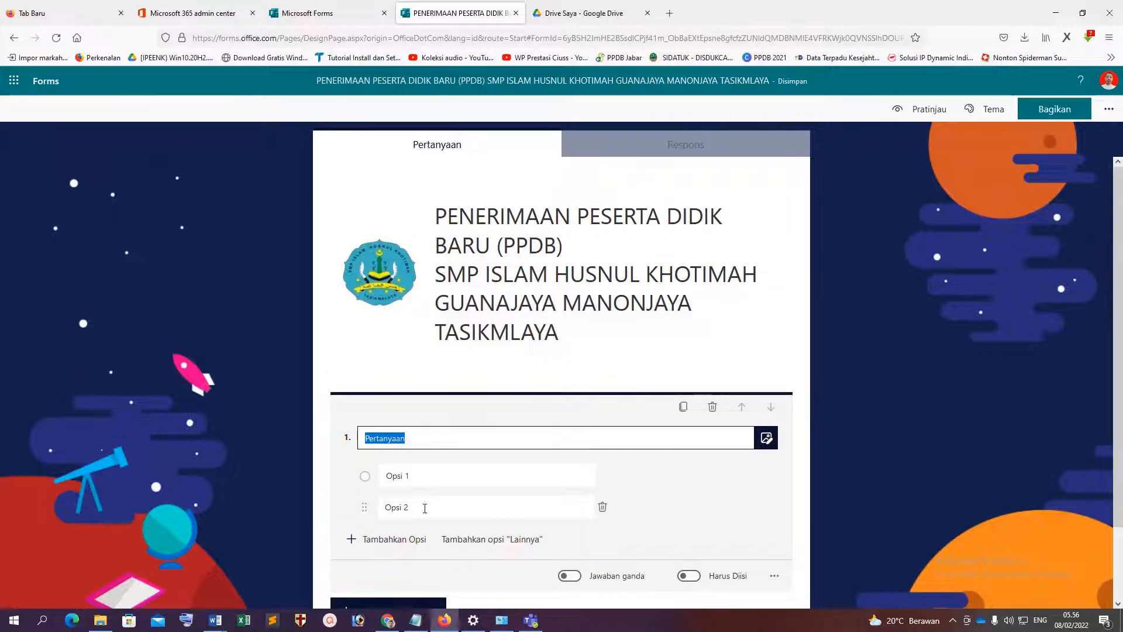
Step: Add a third option to the choice question and try the Jawaban ganda (multiple answers) setting on and off
scroll(468, 471, "down", 2)
left_click(388, 461)
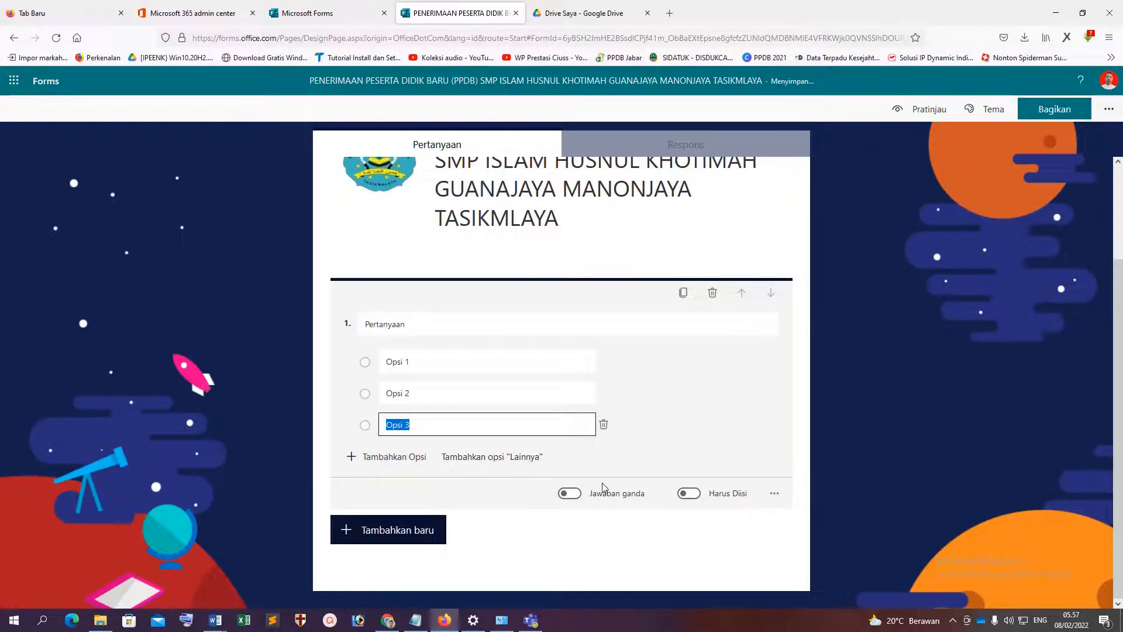
left_click(570, 495)
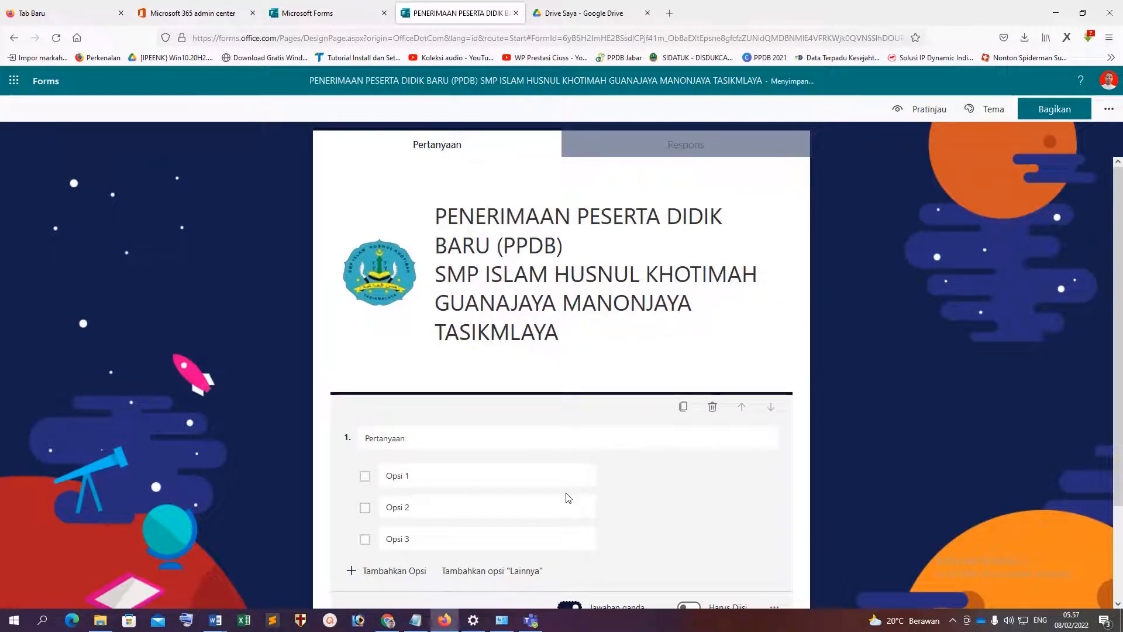
left_click(569, 494)
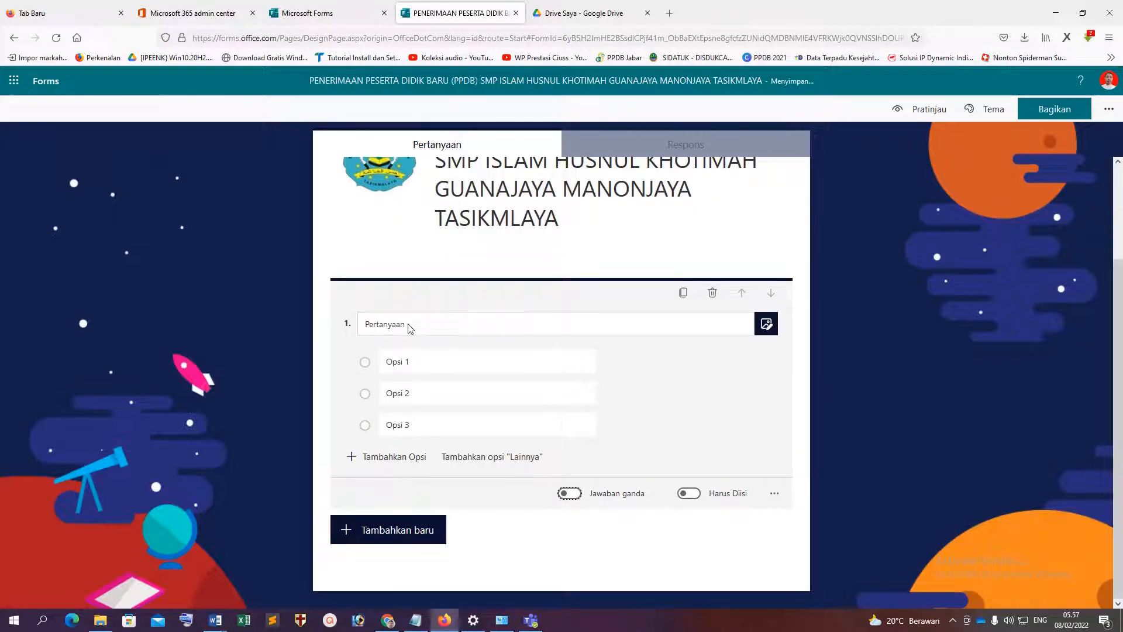
Step: Delete the choice question and add a Teks (text) question as question 1 in its place
double_click(410, 325)
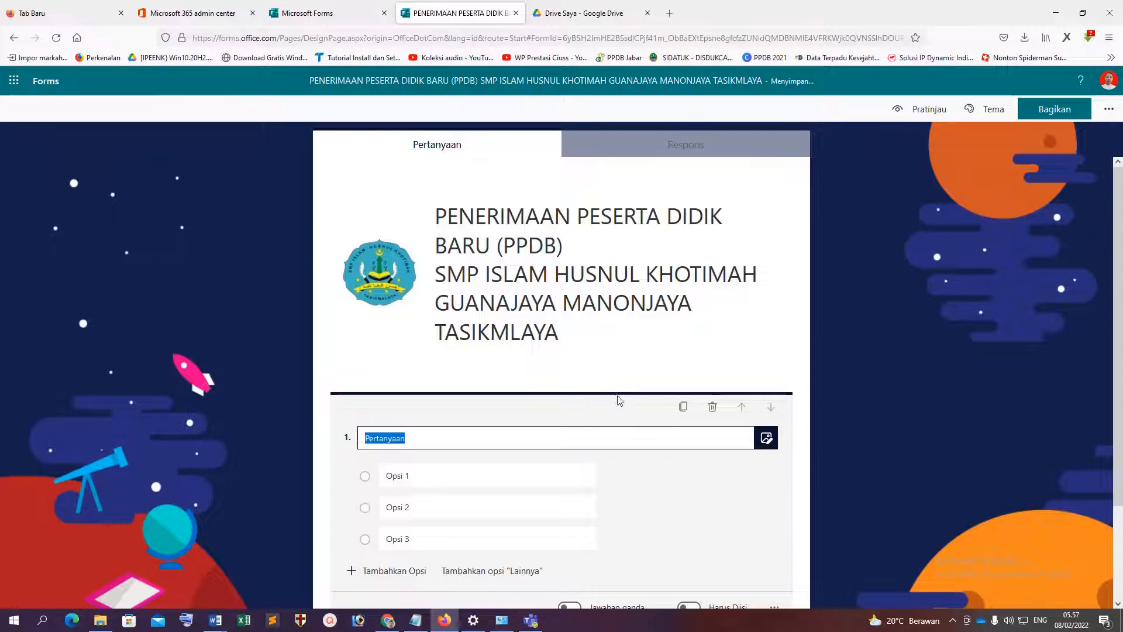
left_click(713, 408)
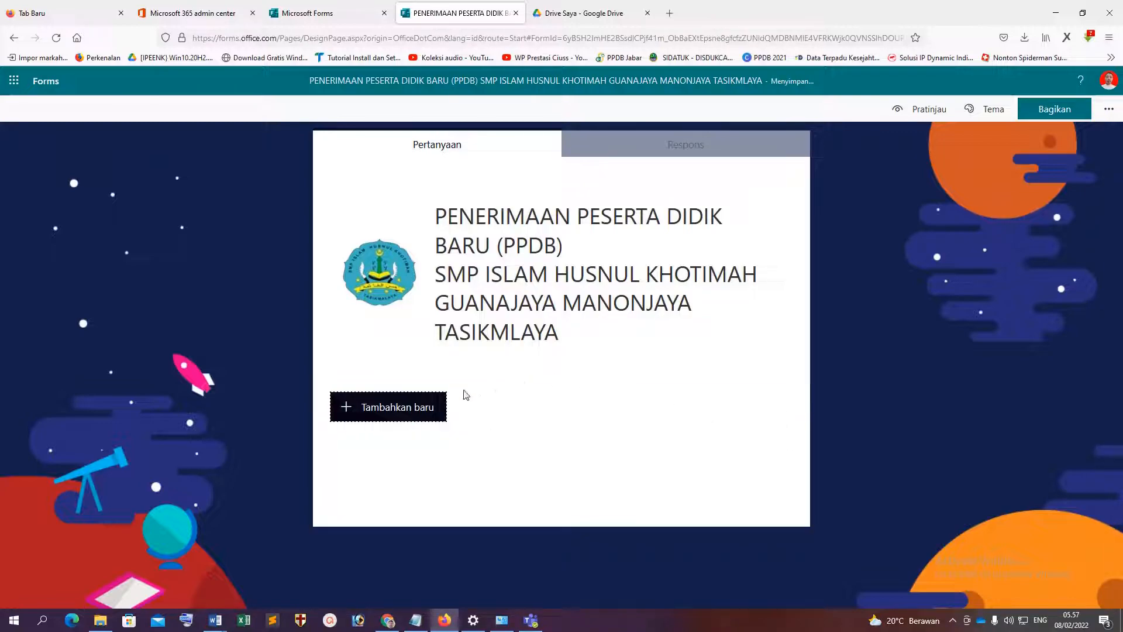
left_click(407, 413)
left_click(483, 409)
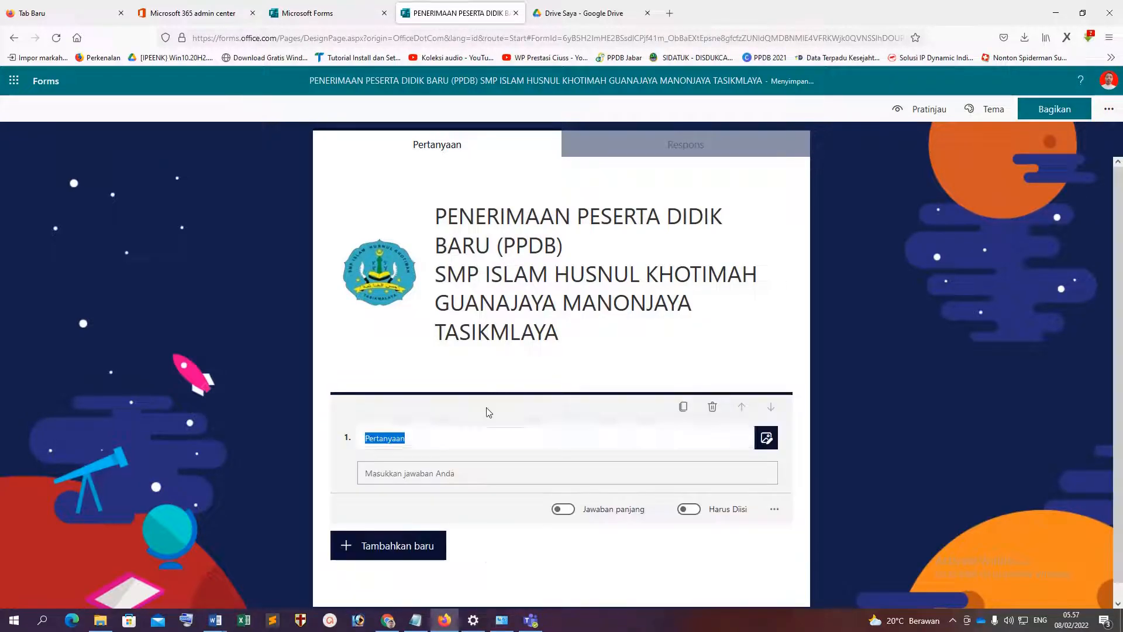
Step: Title question 1 "Nama Lengkap"
left_click(411, 440)
double_click(433, 432)
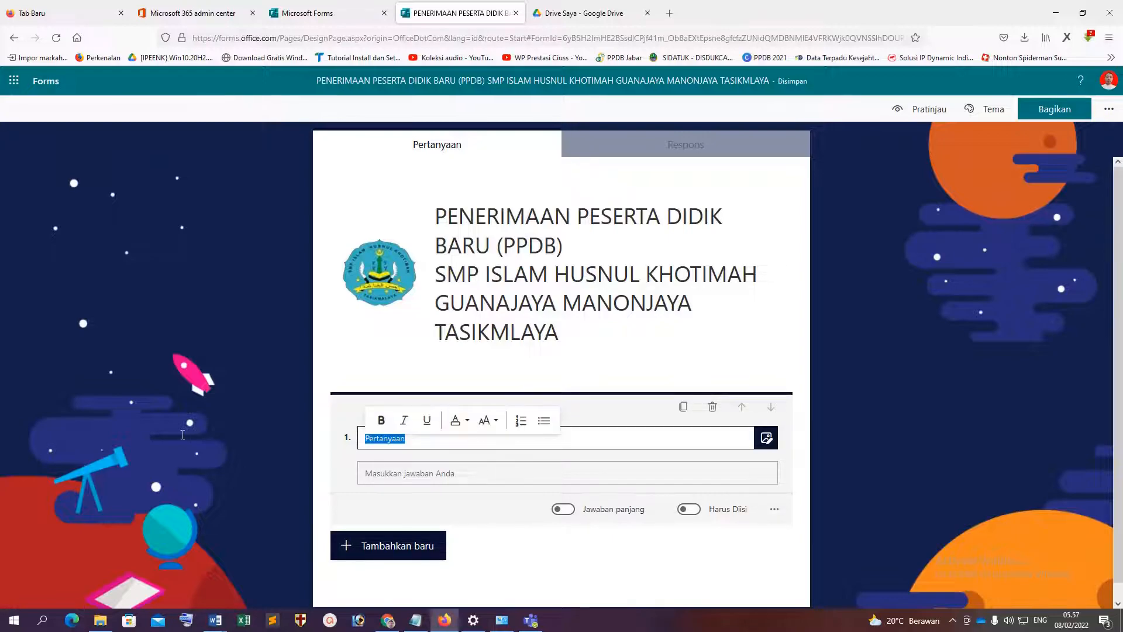
type("nA")
key("BackSpace")
key("BackSpace")
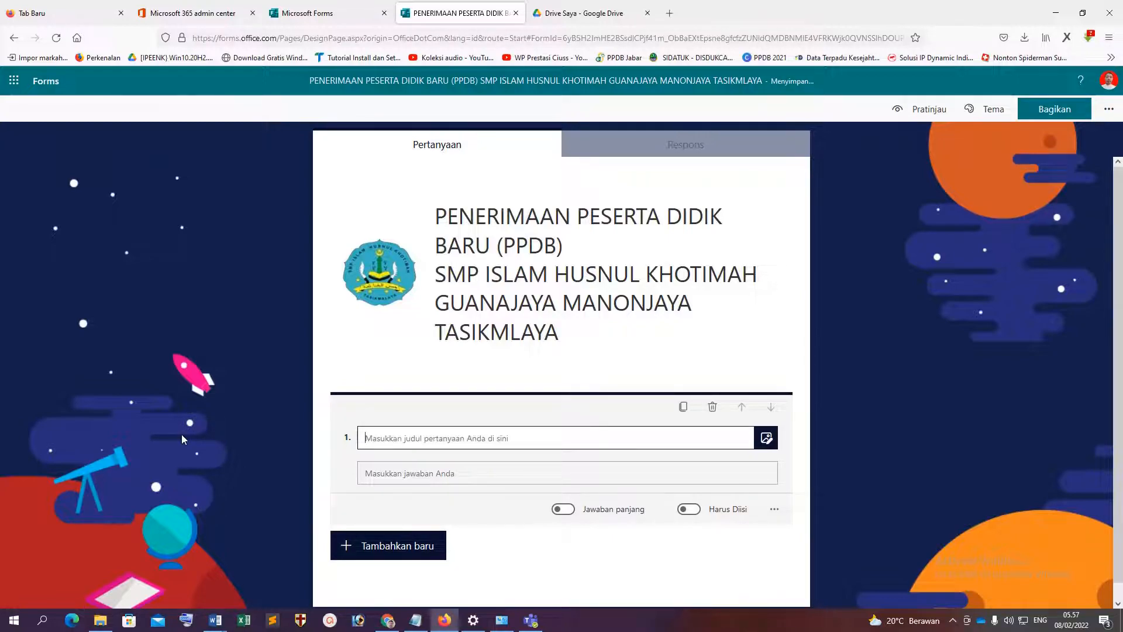
type("nA")
key("BackSpace")
key("BackSpace")
type("Nama le")
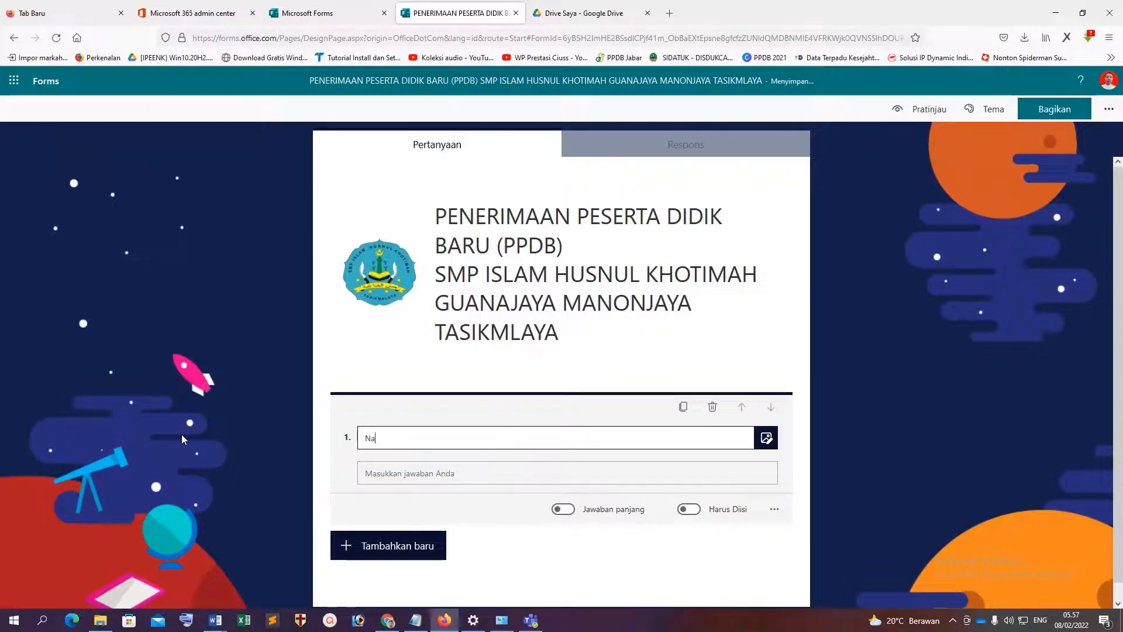
key("BackSpace")
key("BackSpace")
type("L")
Step: Turn on Jawaban panjang (long answer) and Harus Diisi (required) for the Nama Lengkap question
scroll(434, 480, "down", 1)
left_click(562, 493)
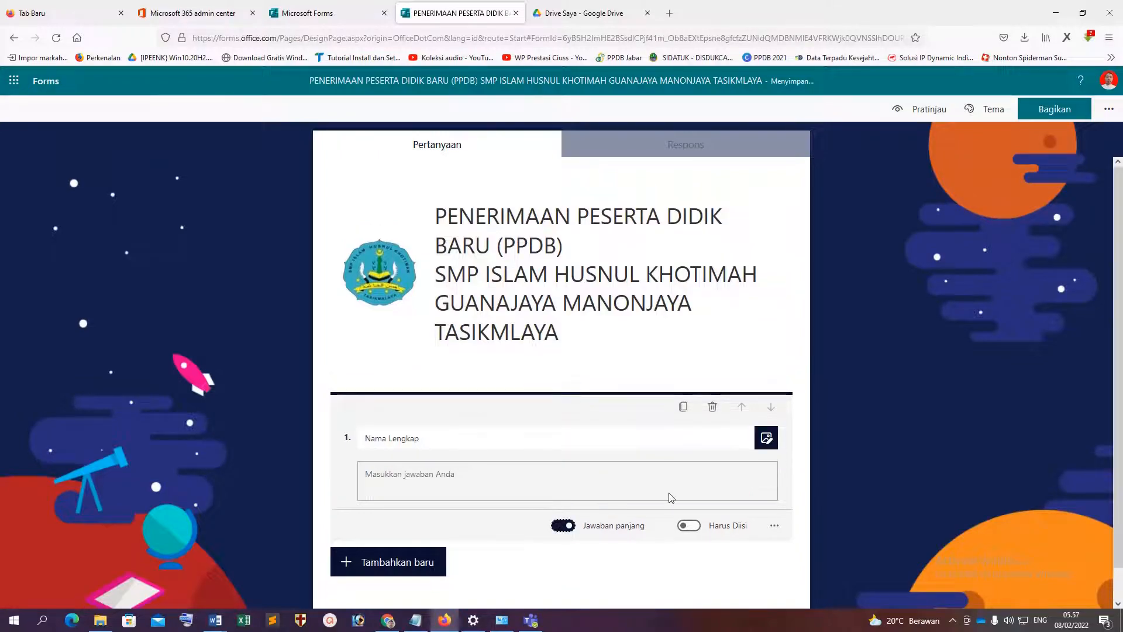
left_click(690, 533)
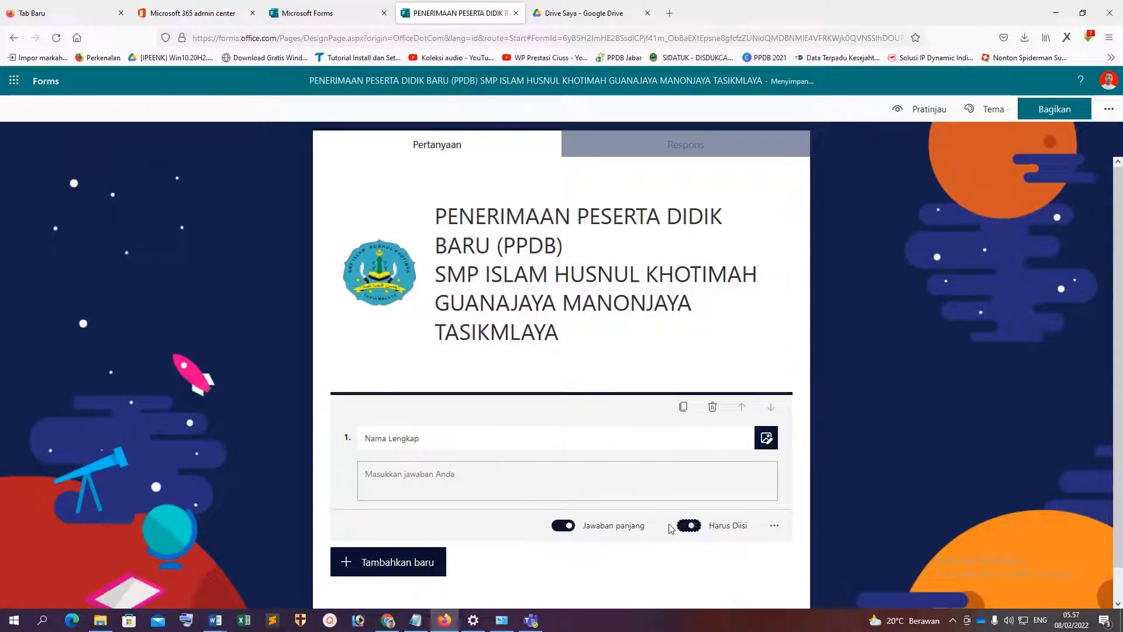
Step: Add text question 2 titled "Tempat/Tgl Lahir" and allow a long answer for it
scroll(436, 527, "down", 2)
left_click(397, 529)
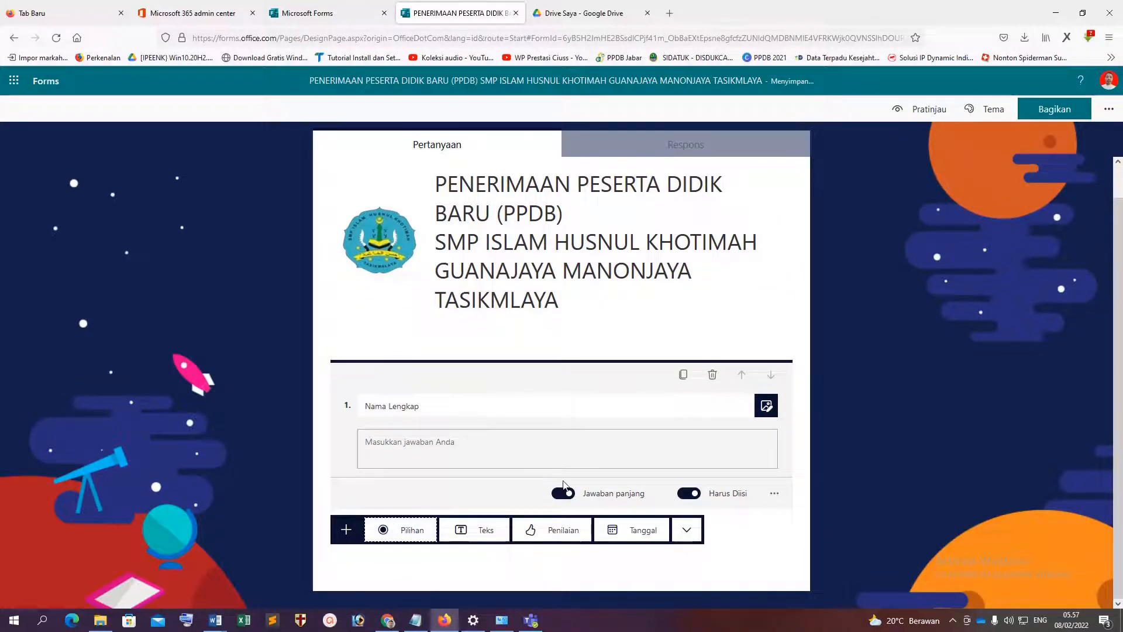
scroll(700, 501, "up", 1)
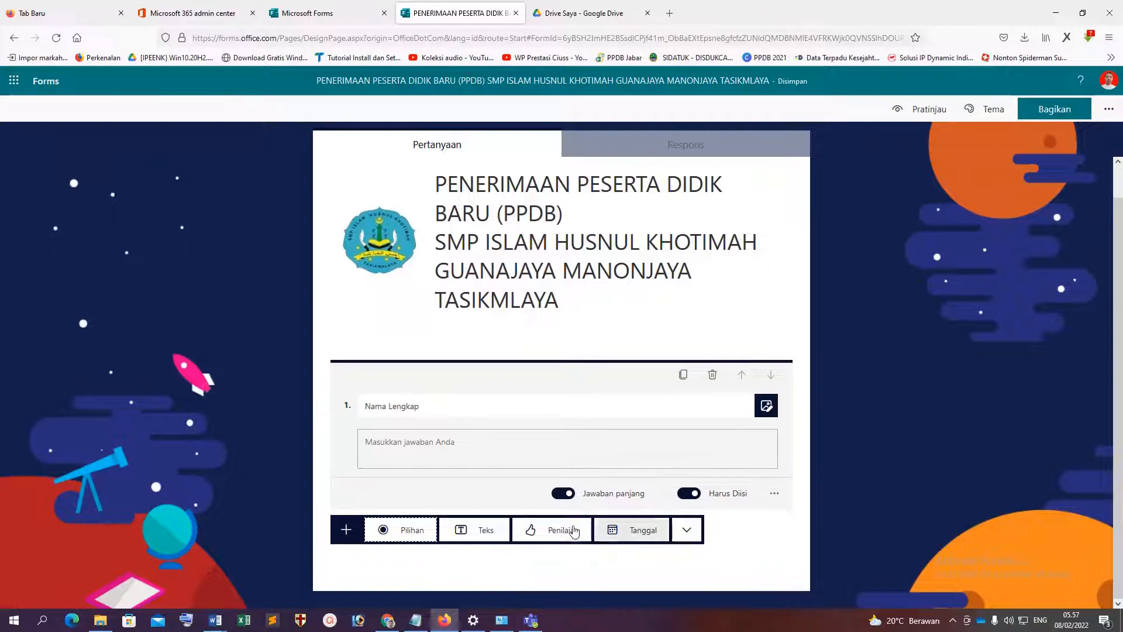
left_click(468, 529)
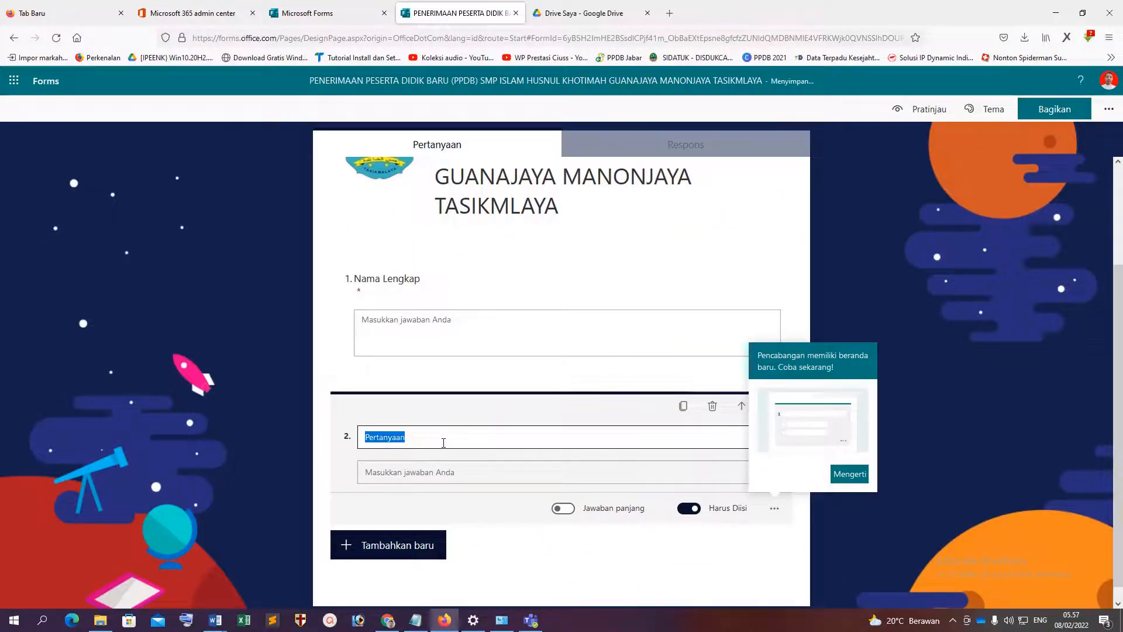
type("Temp")
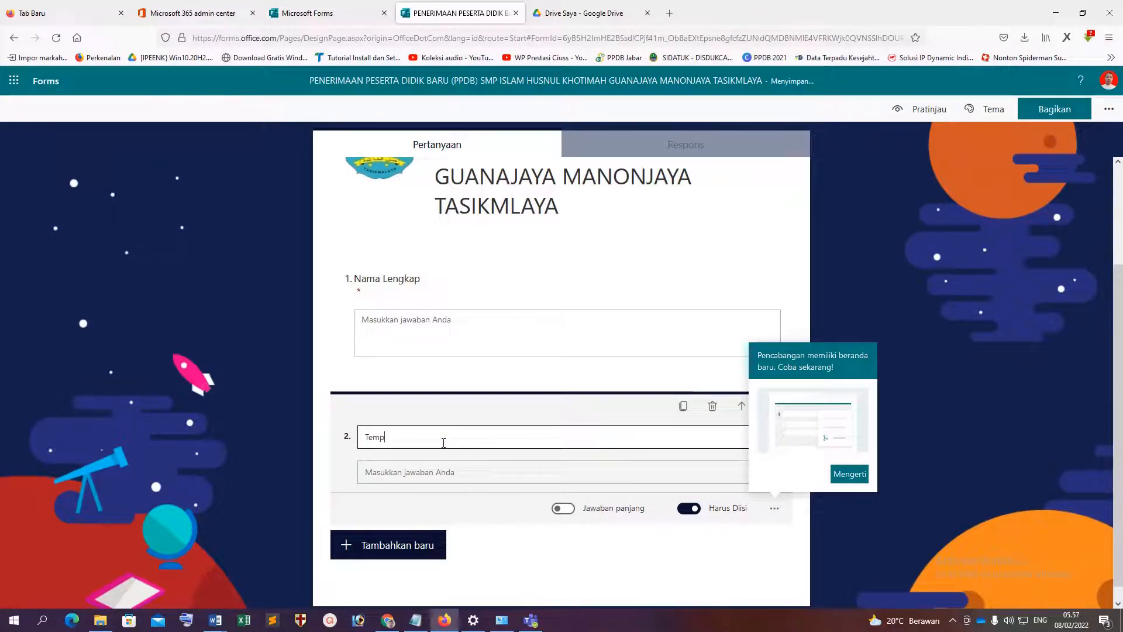
type("at")
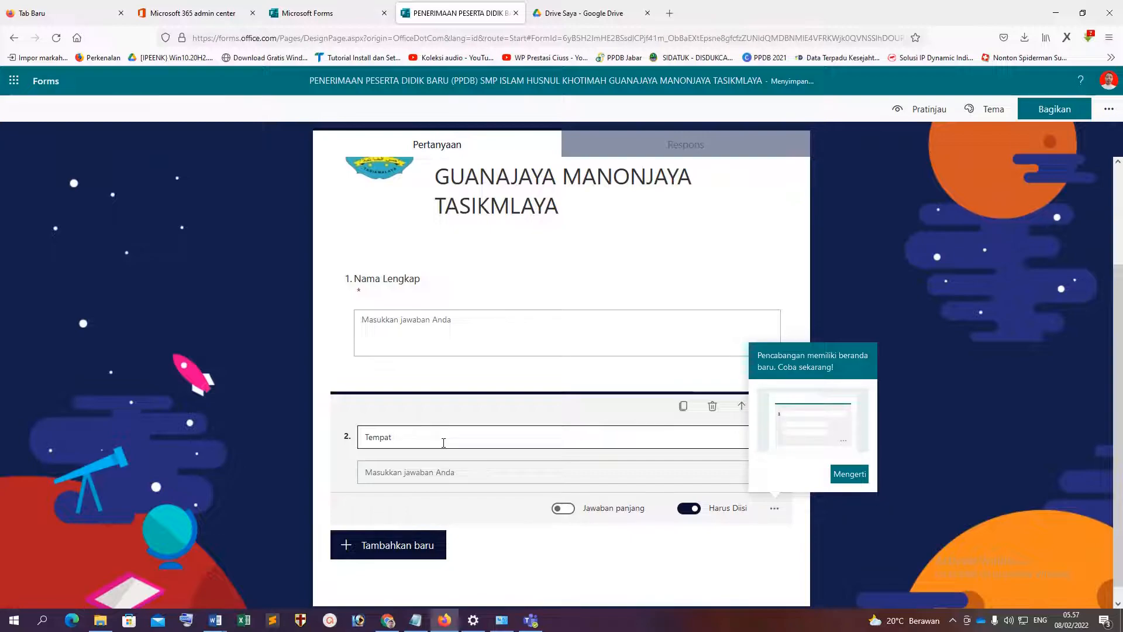
type("/Tgl Lahir")
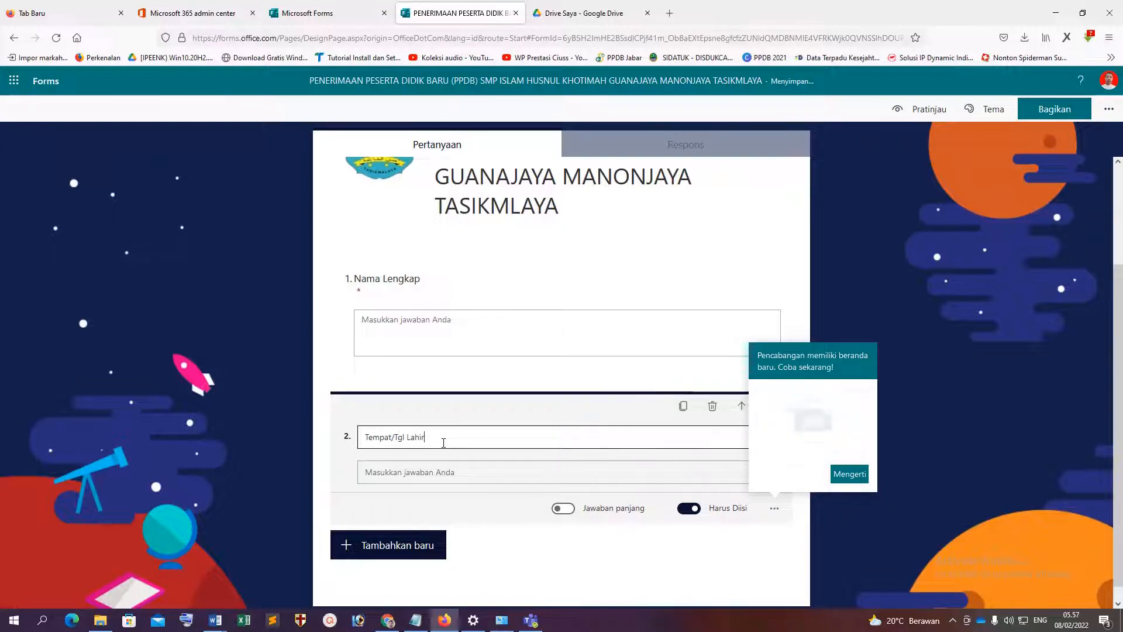
left_click(562, 508)
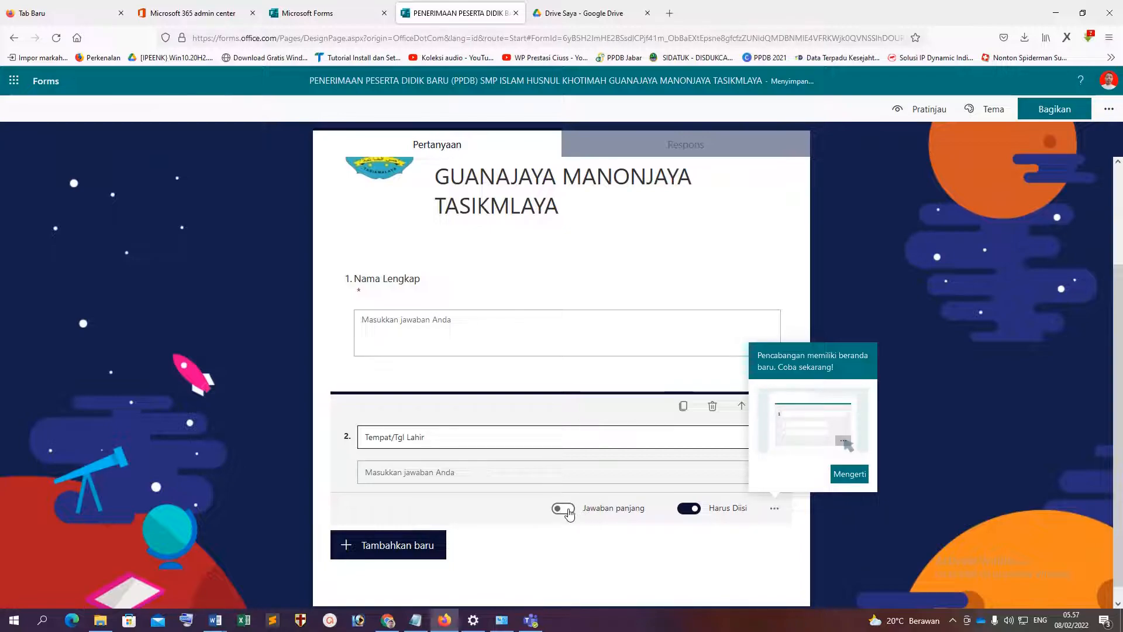
Step: Add text question 3 titled "Alamat Rumah" with Jawaban panjang (long answer) turned on
left_click(426, 559)
left_click(481, 560)
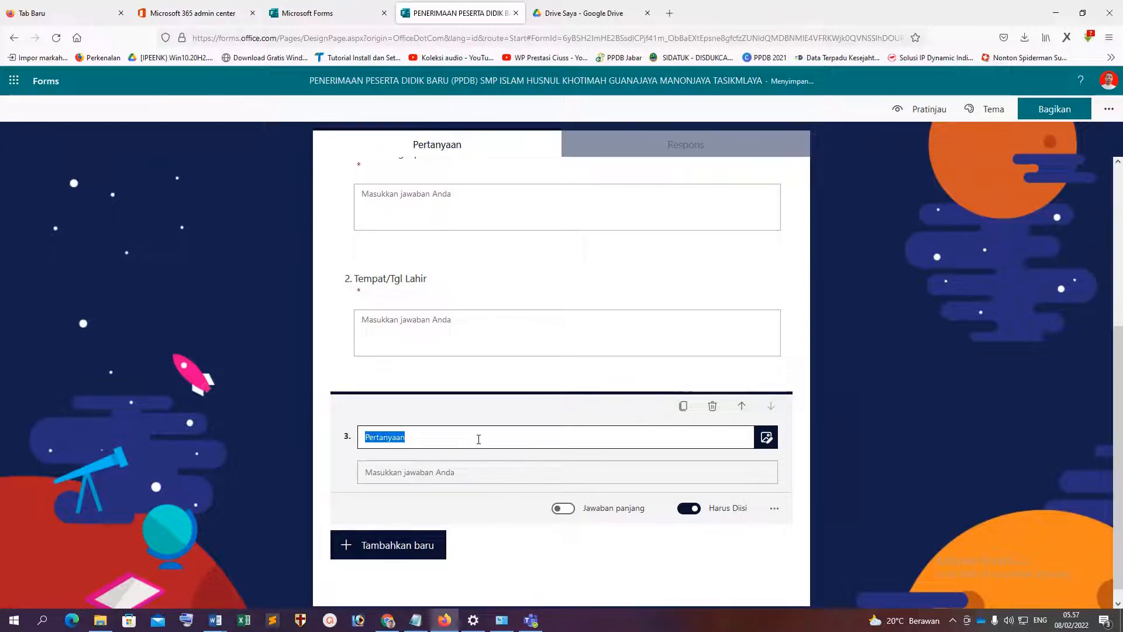
type("Alamat Rumah")
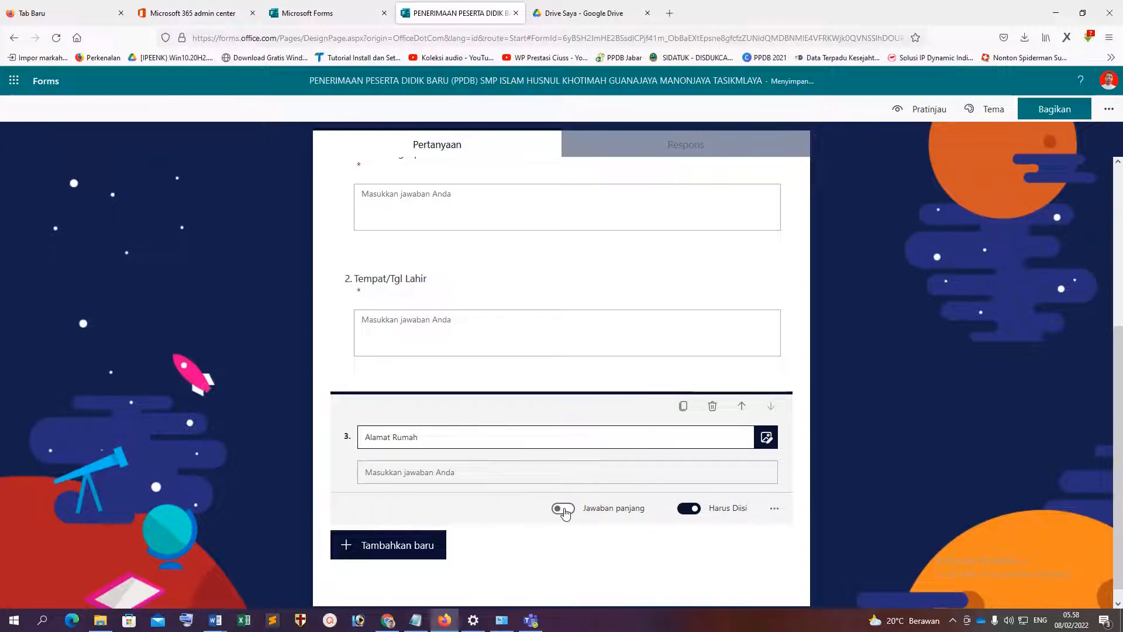
left_click(563, 508)
Step: Add text question 4 titled "NISN" and turn on its Jawaban panjang (long answer) setting
left_click(405, 558)
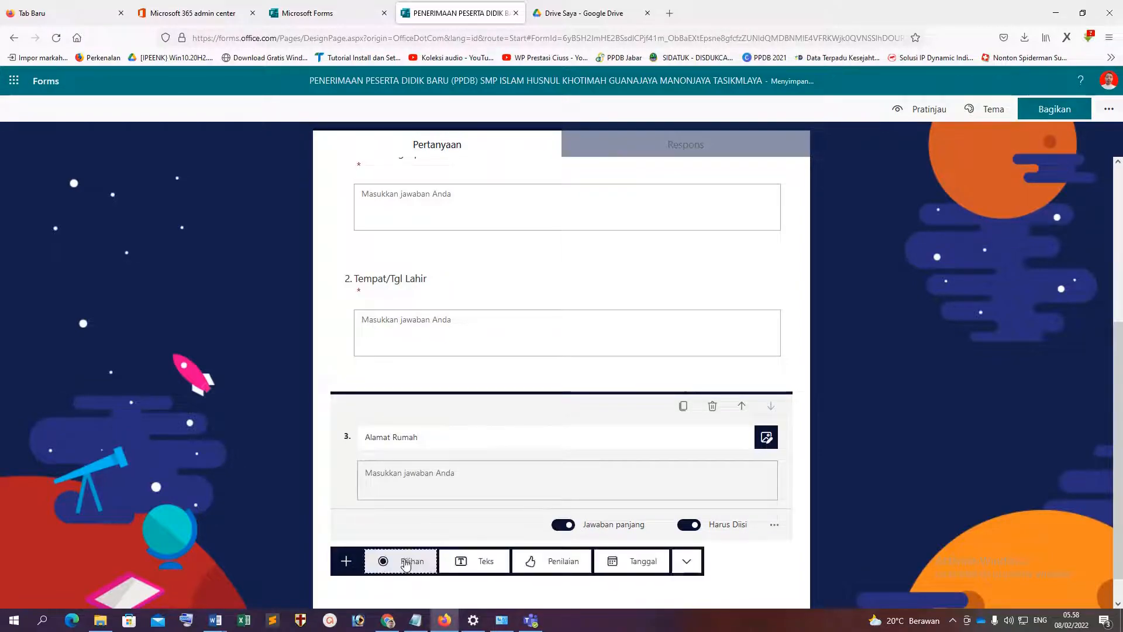
left_click(487, 561)
type("NISN")
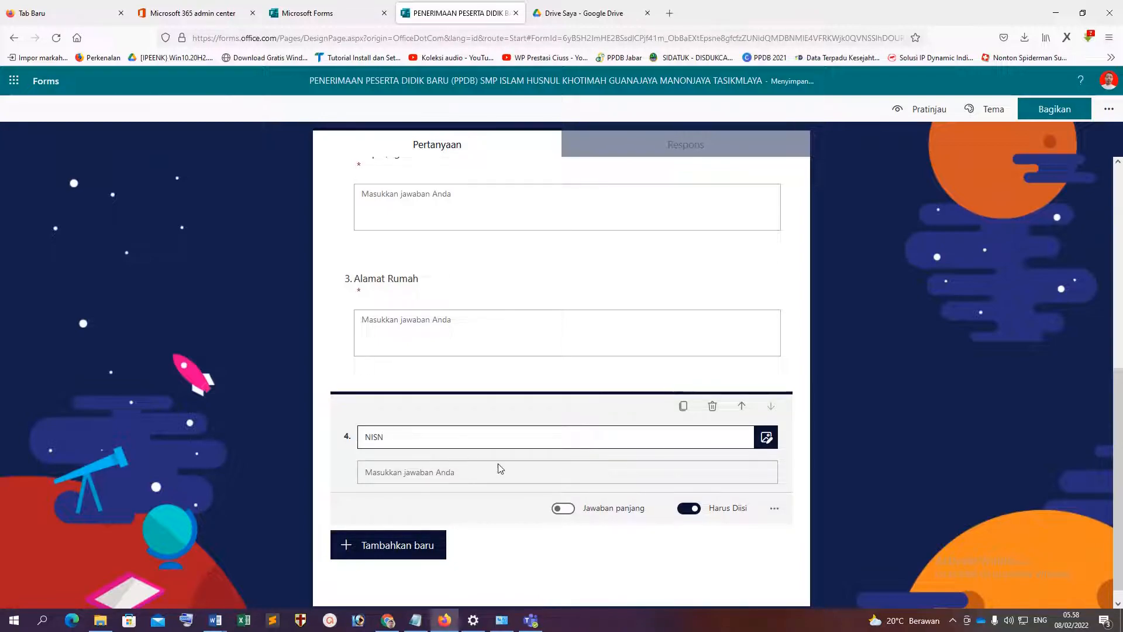
left_click(568, 510)
Step: Add a fifth text question, dismiss the completion-time suggestion and select the question's placeholder title for editing
left_click(436, 558)
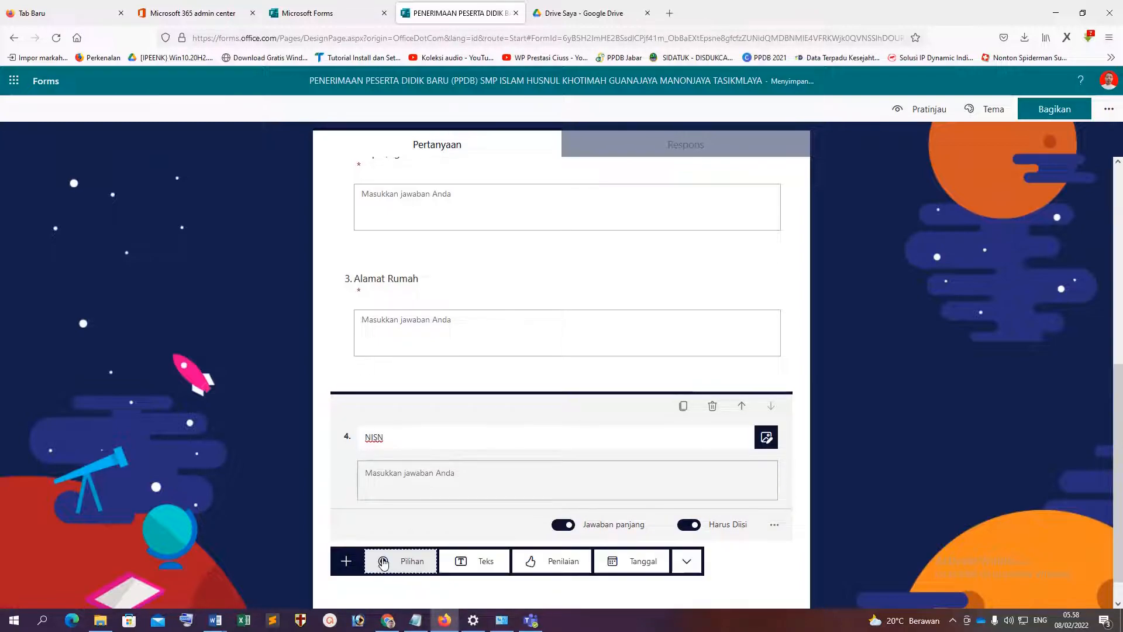
left_click(488, 562)
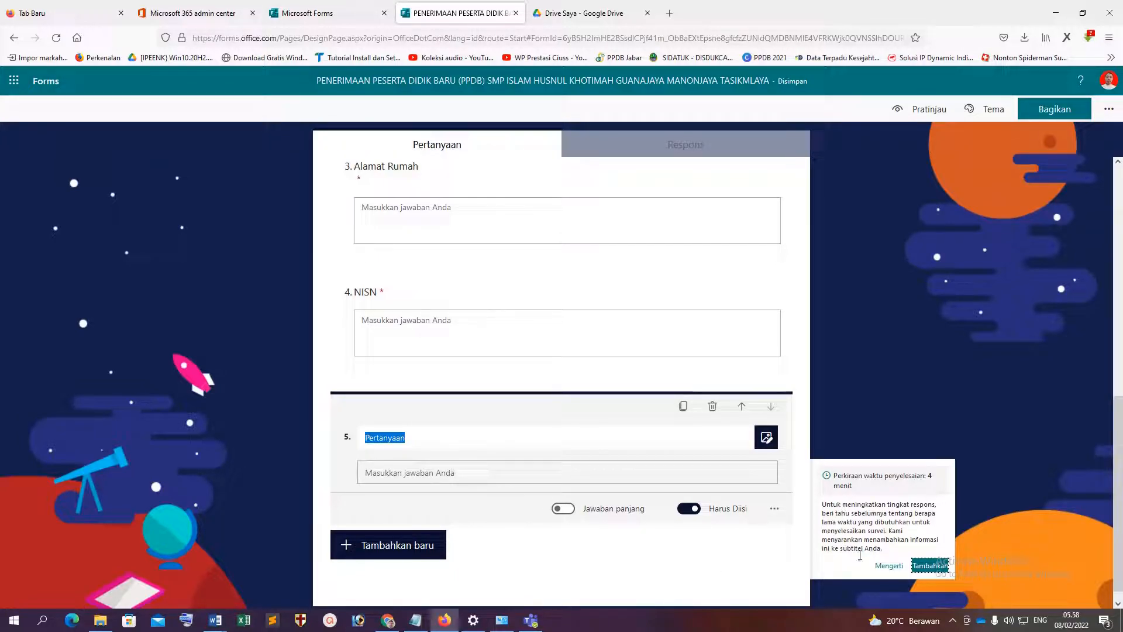
left_click(883, 566)
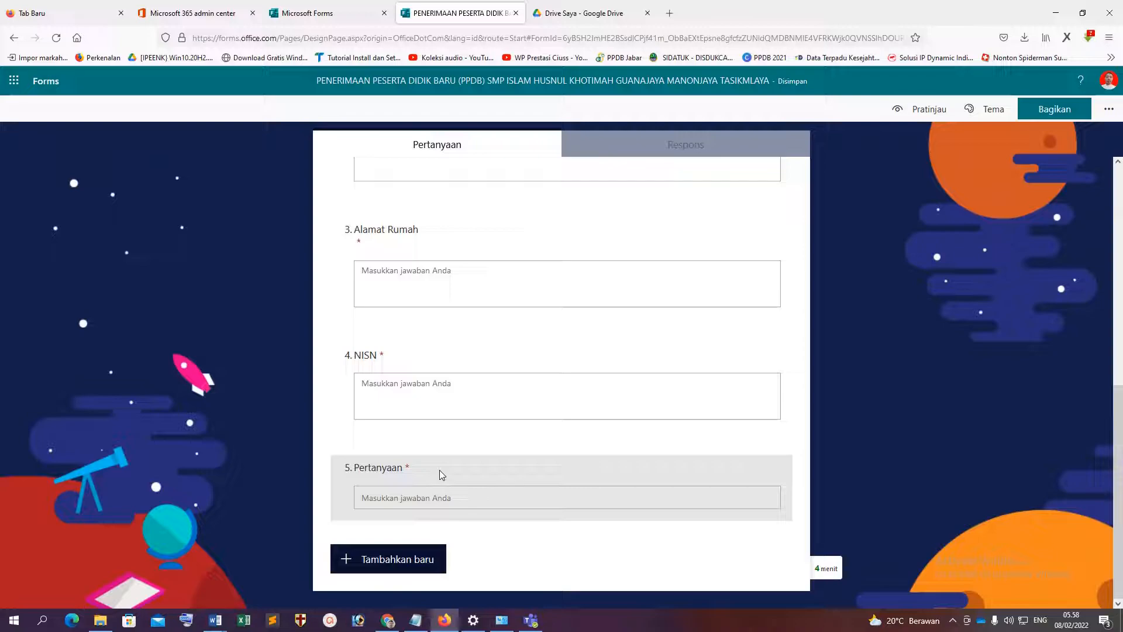
left_click(404, 497)
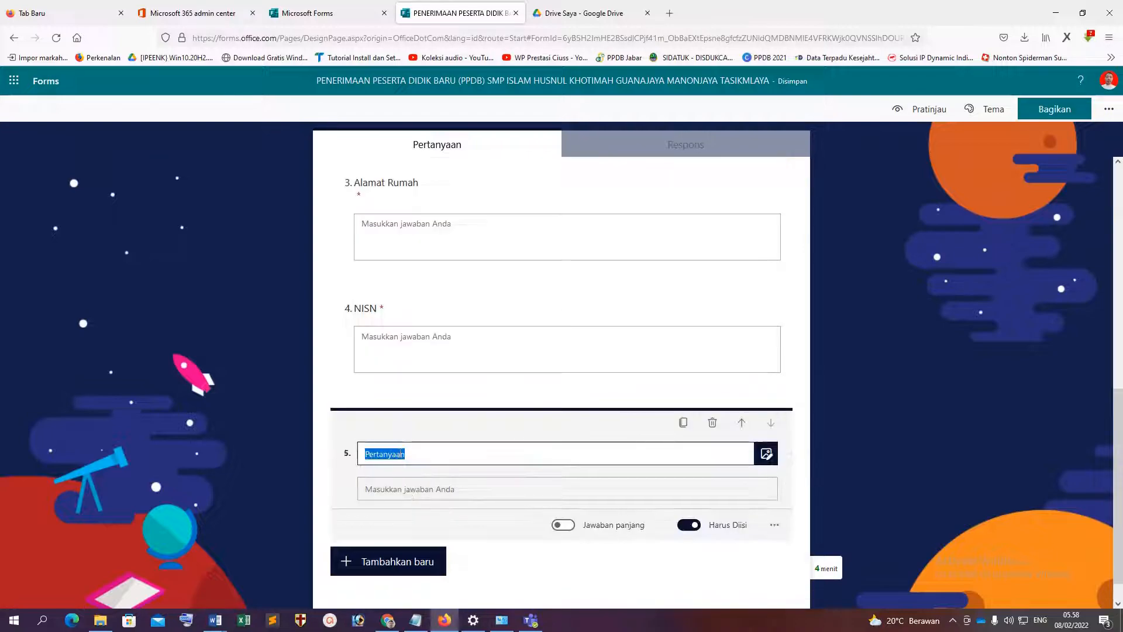
left_click(416, 460)
left_click_drag(423, 458, 330, 458)
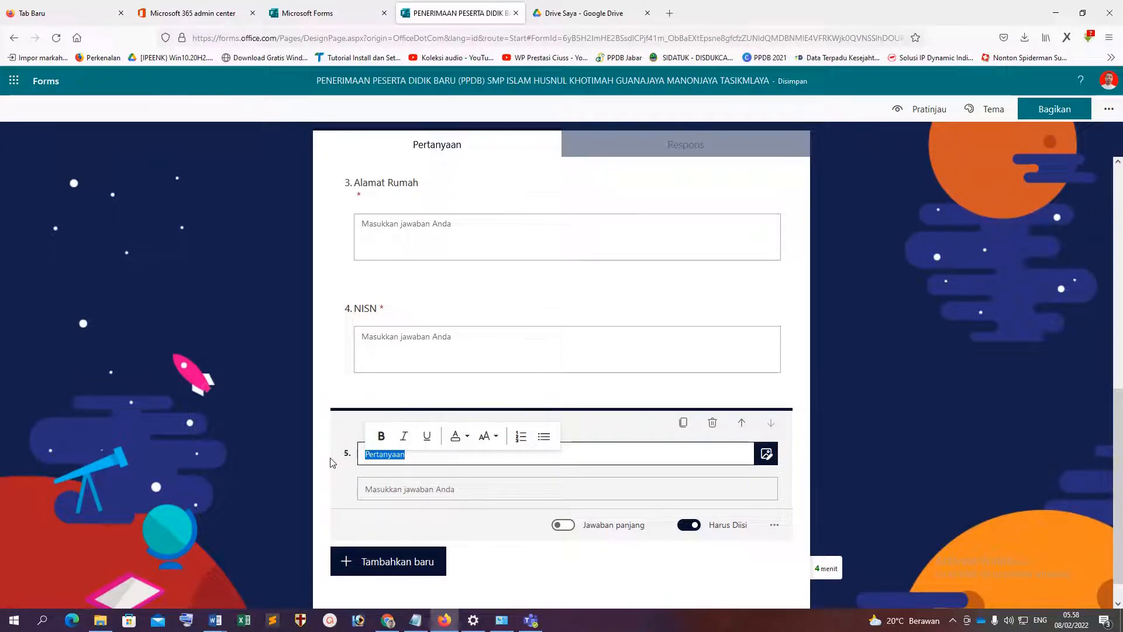
Step: Insert a new text question directly after the Tempat/Tgl Lahir question
scroll(430, 421, "up", 7)
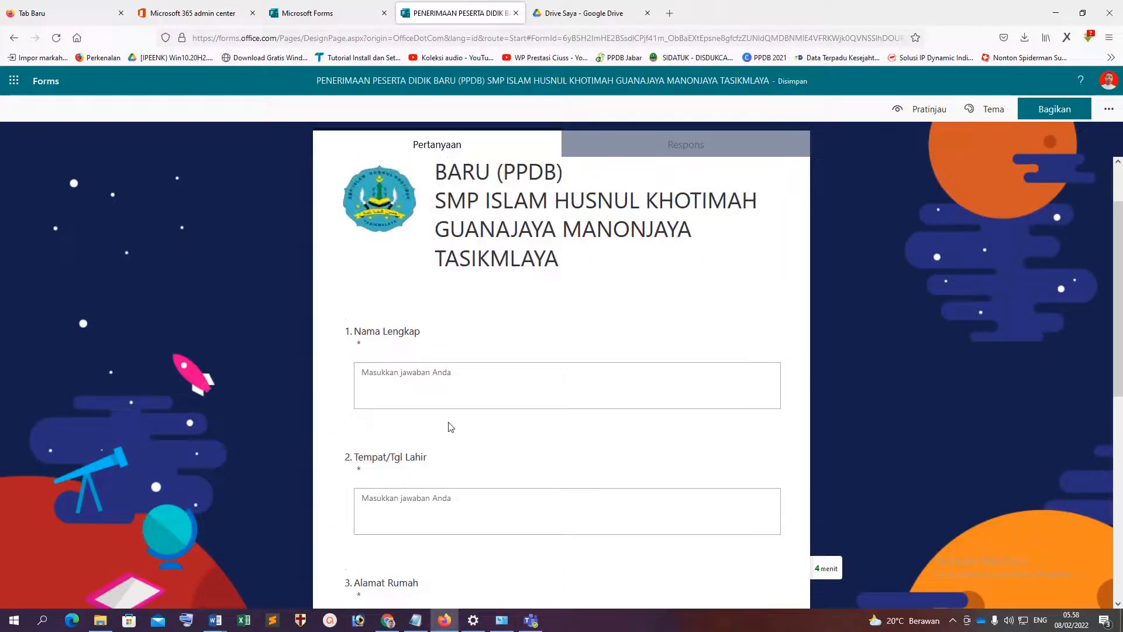
scroll(431, 408, "down", 3)
left_click(416, 388)
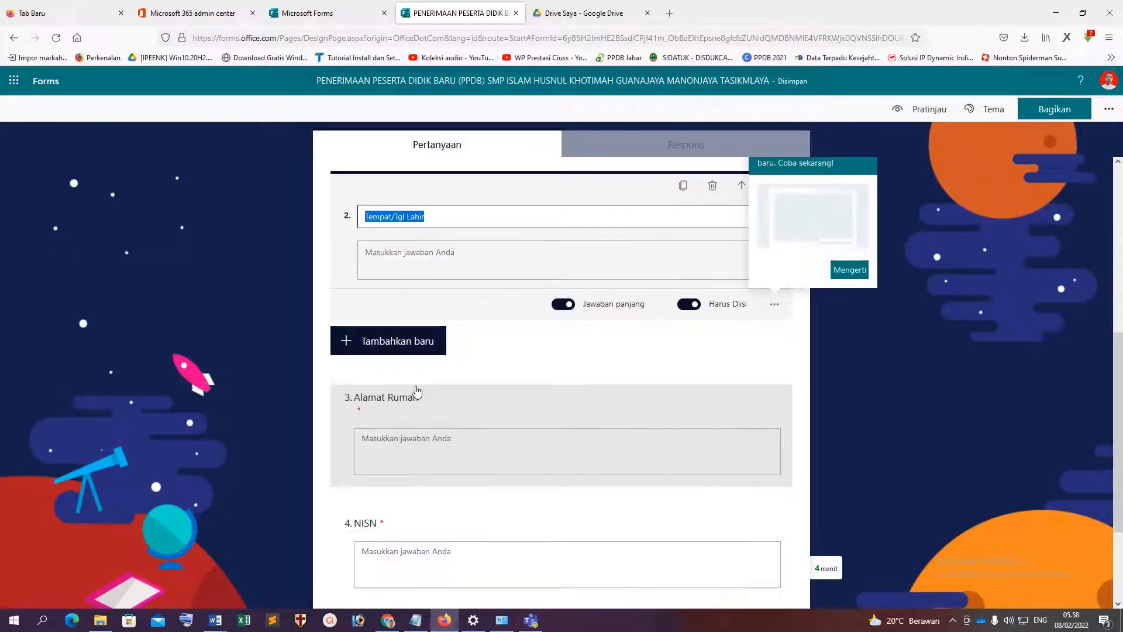
scroll(427, 393, "down", 2)
left_click(377, 212)
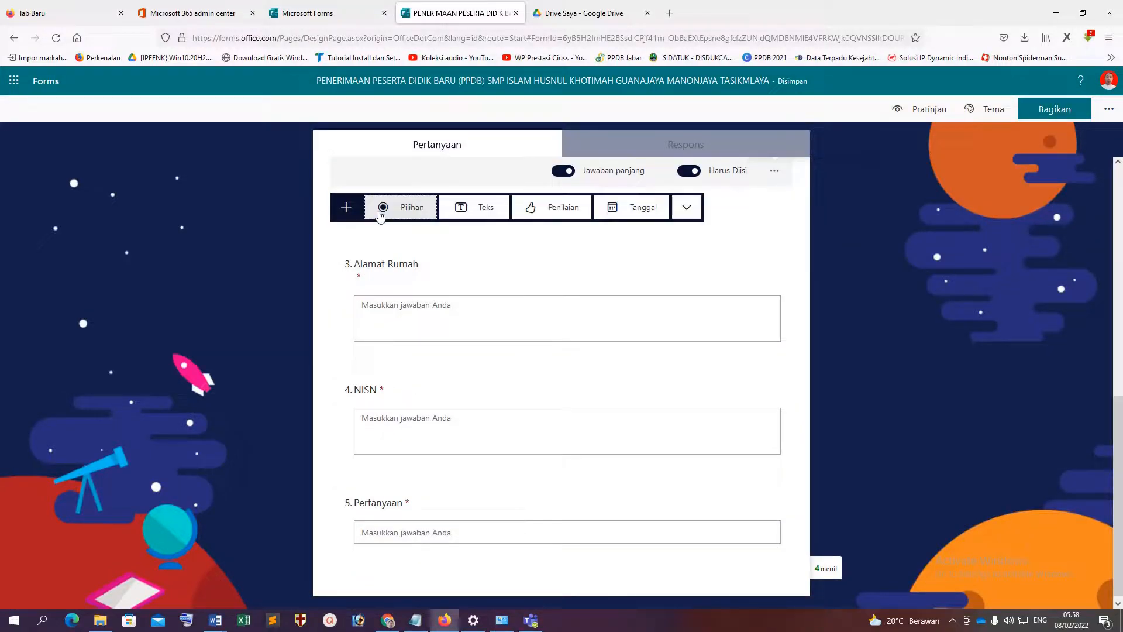
left_click(489, 210)
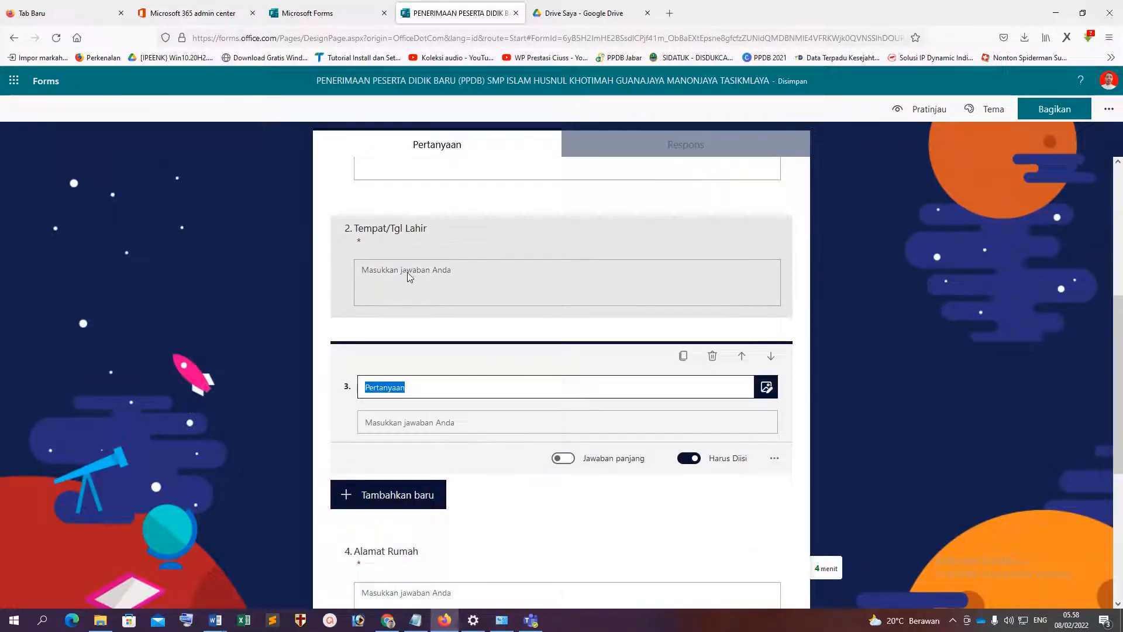
Step: Shorten the title of question 2 to "Tempat"
left_click(403, 270)
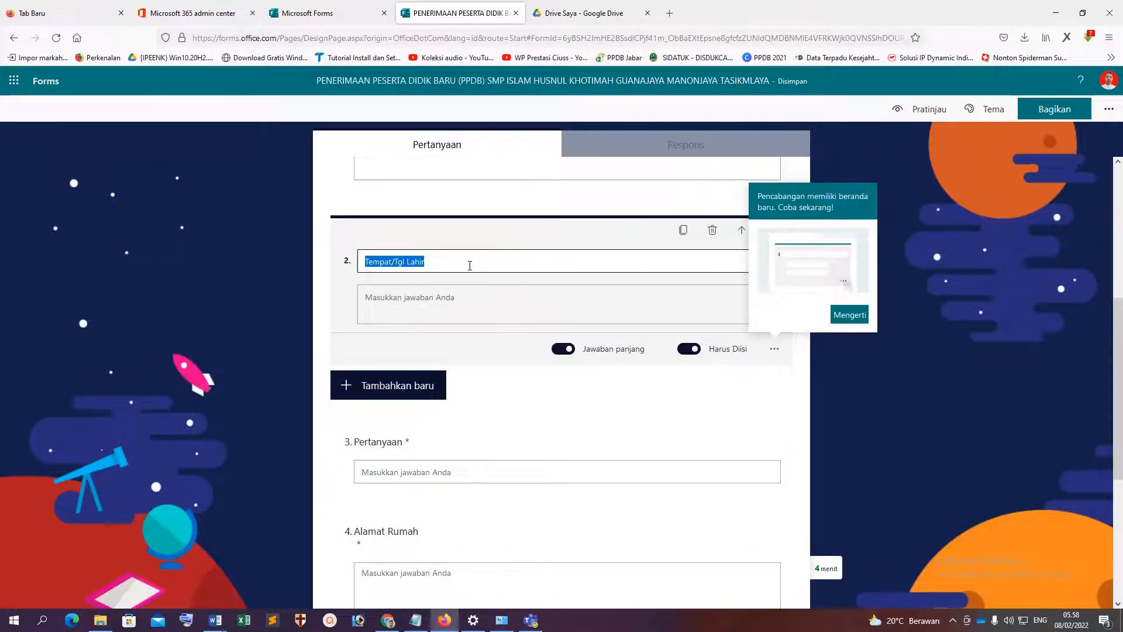
type("Tempat")
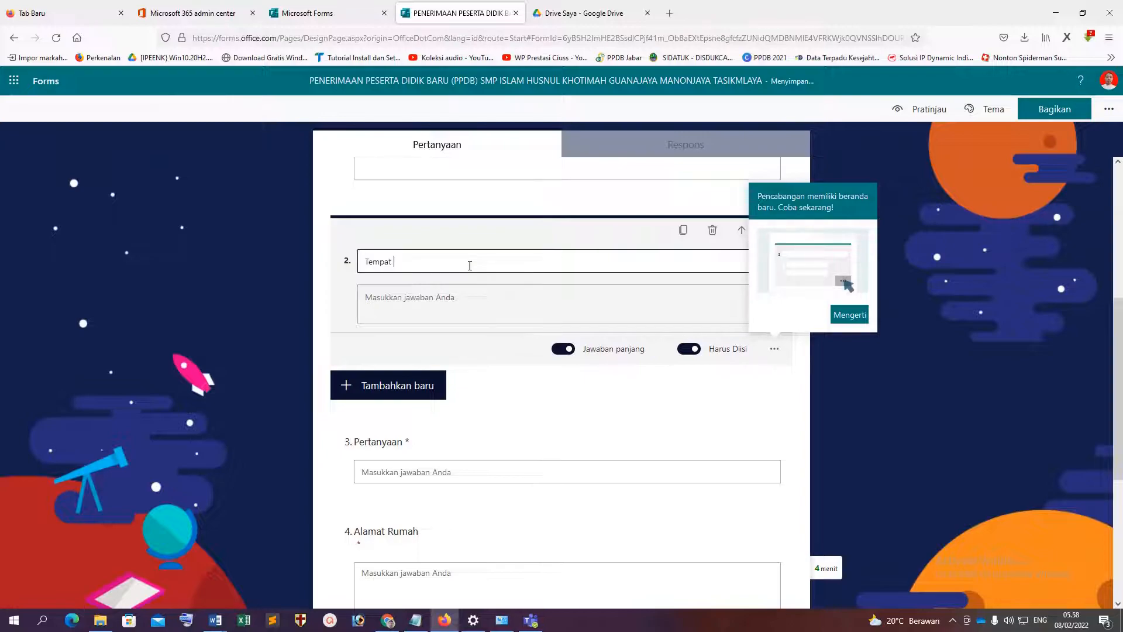
left_click(876, 407)
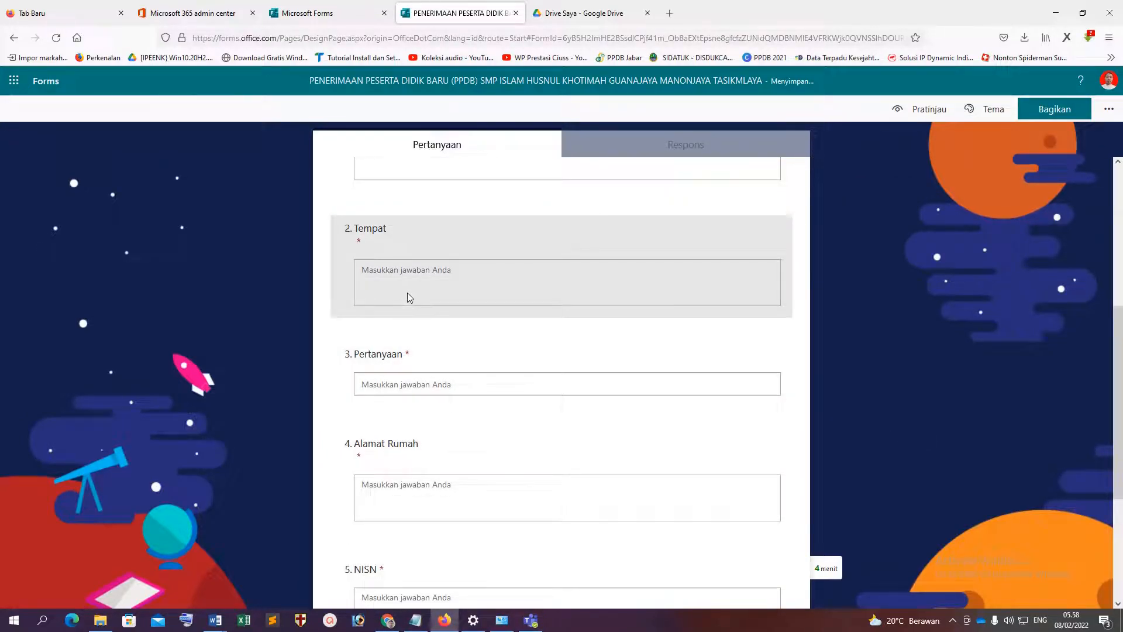
left_click(416, 276)
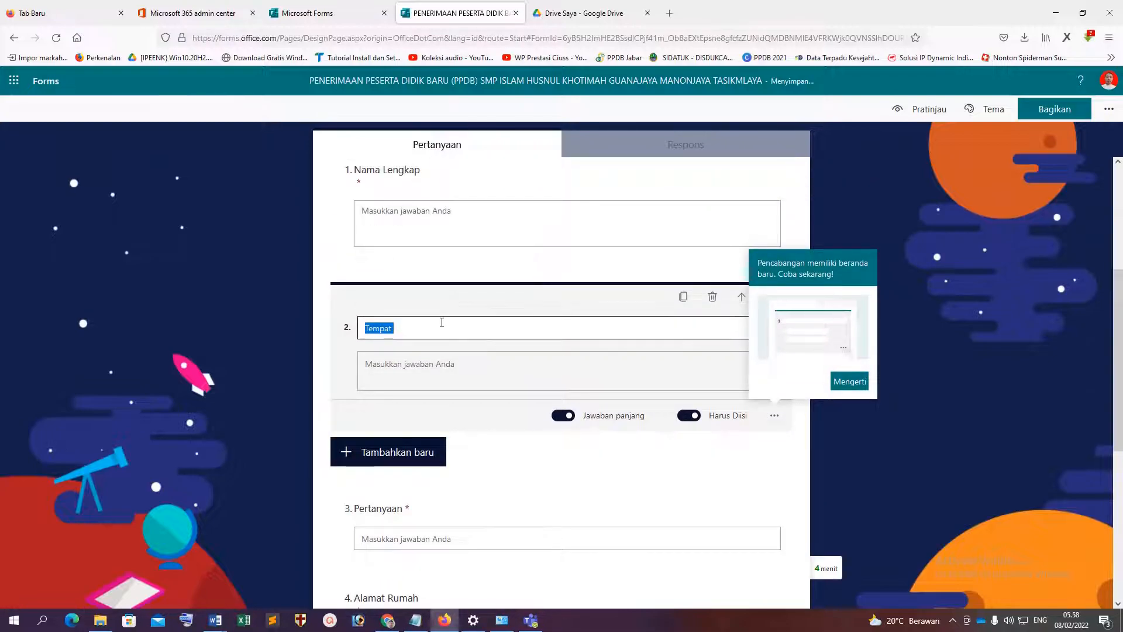
left_click(910, 459)
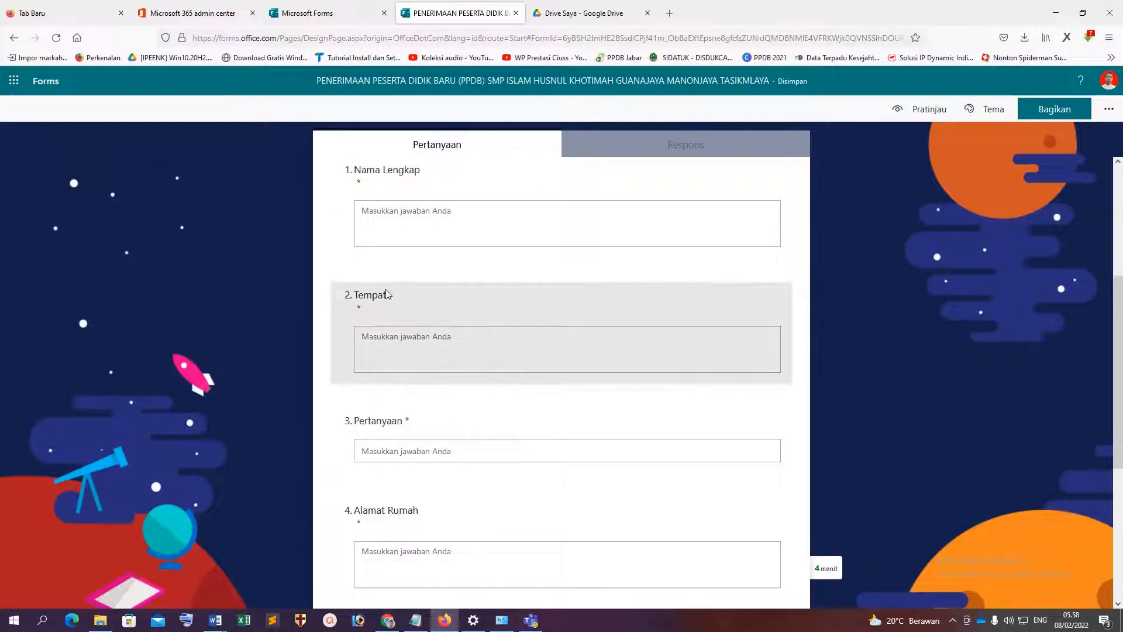
Step: Retitle question 2 as "Tempat/Tgl Lahir" and leave its editing mode
left_click(386, 307)
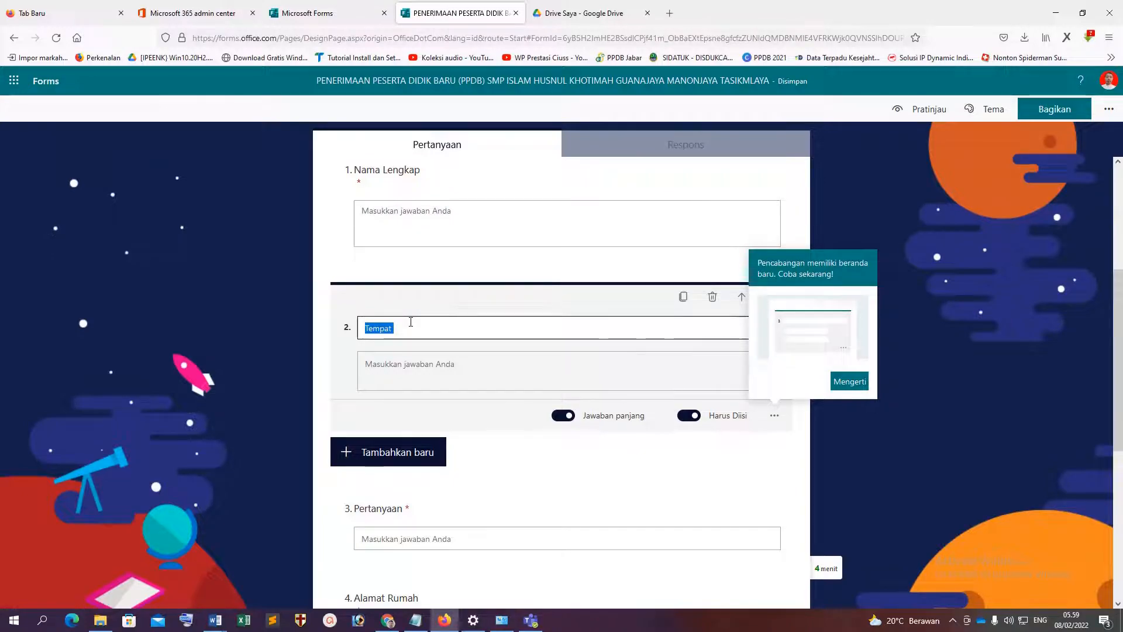
type("Tempat/")
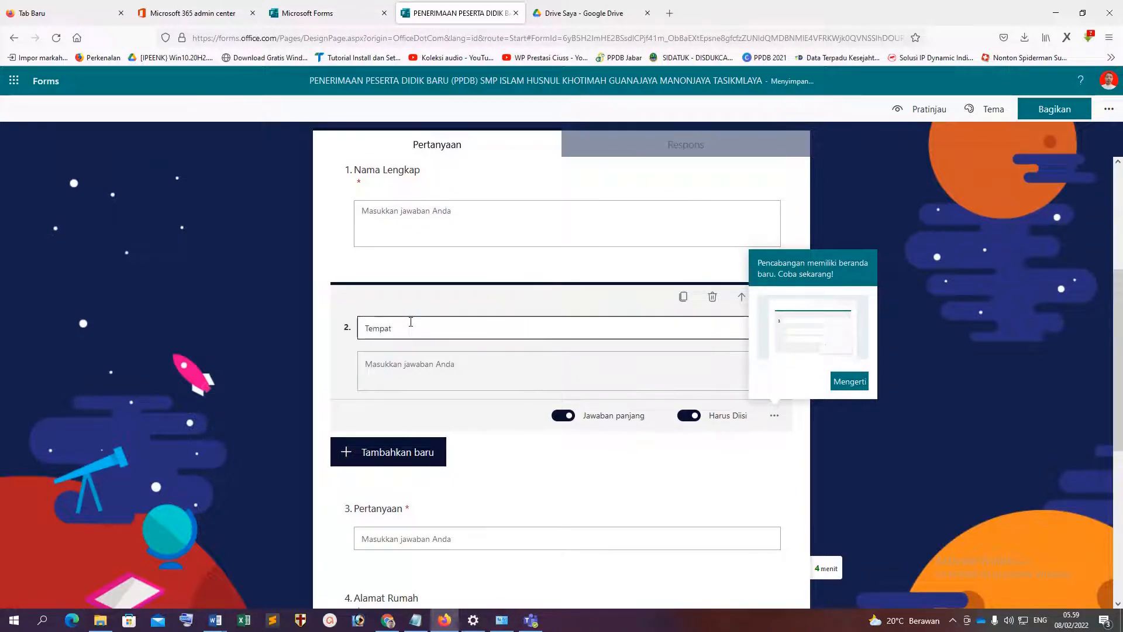
type("Tgl Lahir")
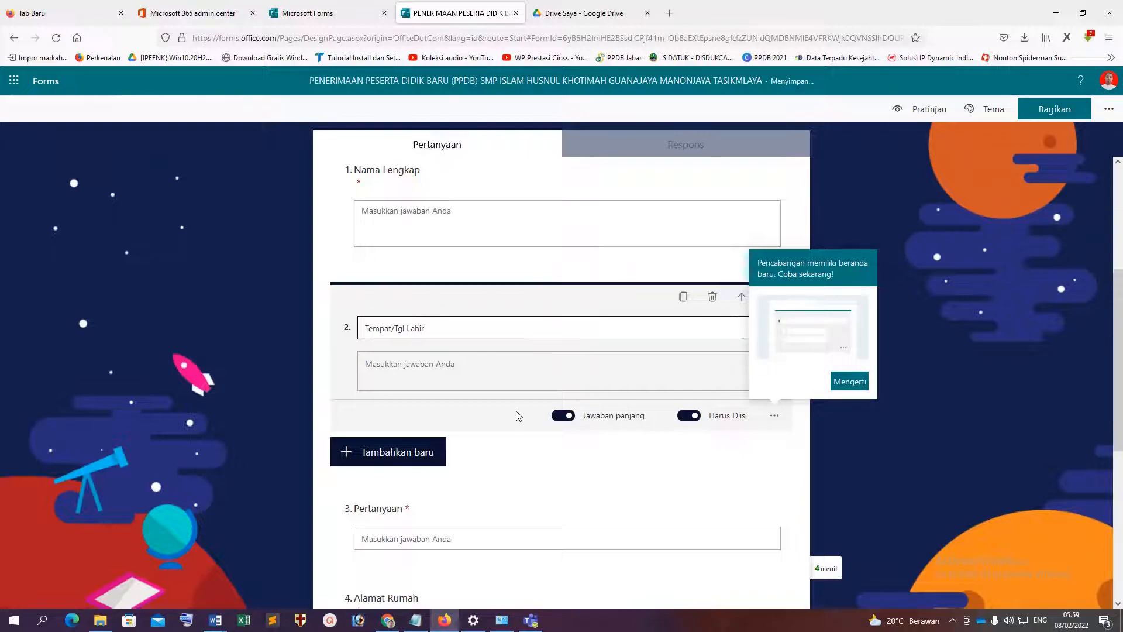
scroll(526, 412, "down", 3)
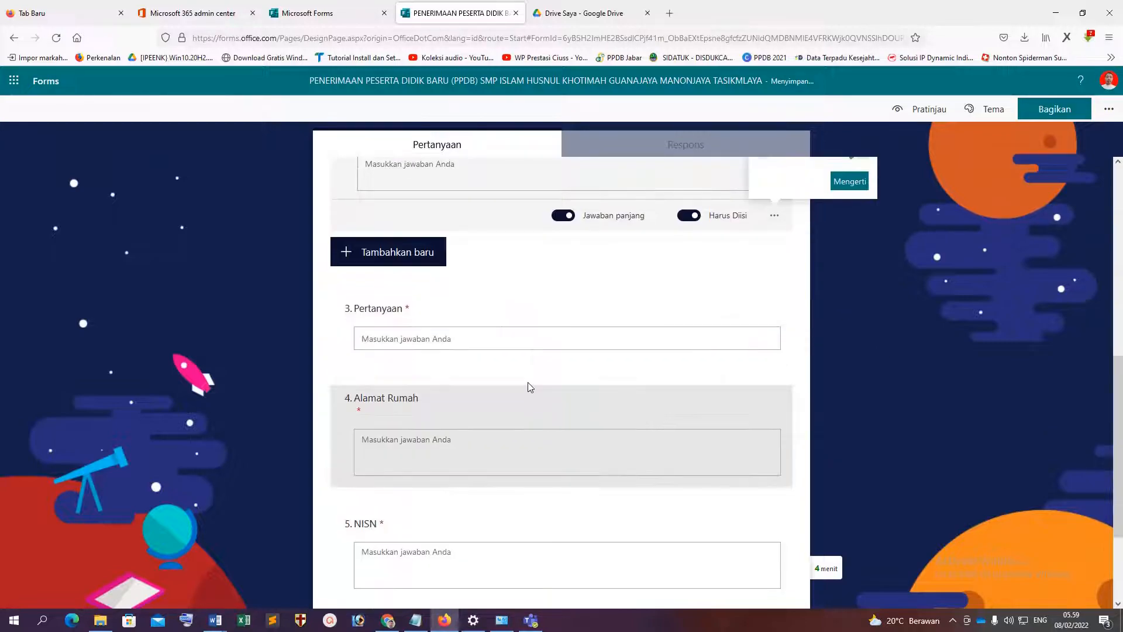
left_click(520, 304)
left_click(305, 365)
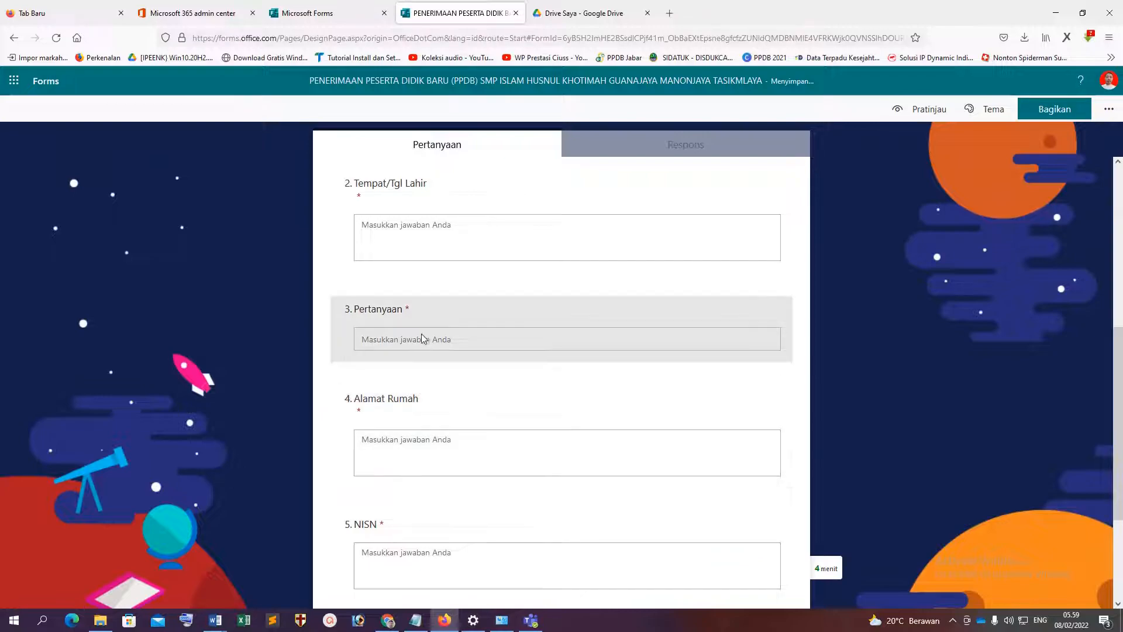
Step: Move the untitled question 3 down past Alamat Rumah and NISN to the end of the form as question 6
left_click(560, 332)
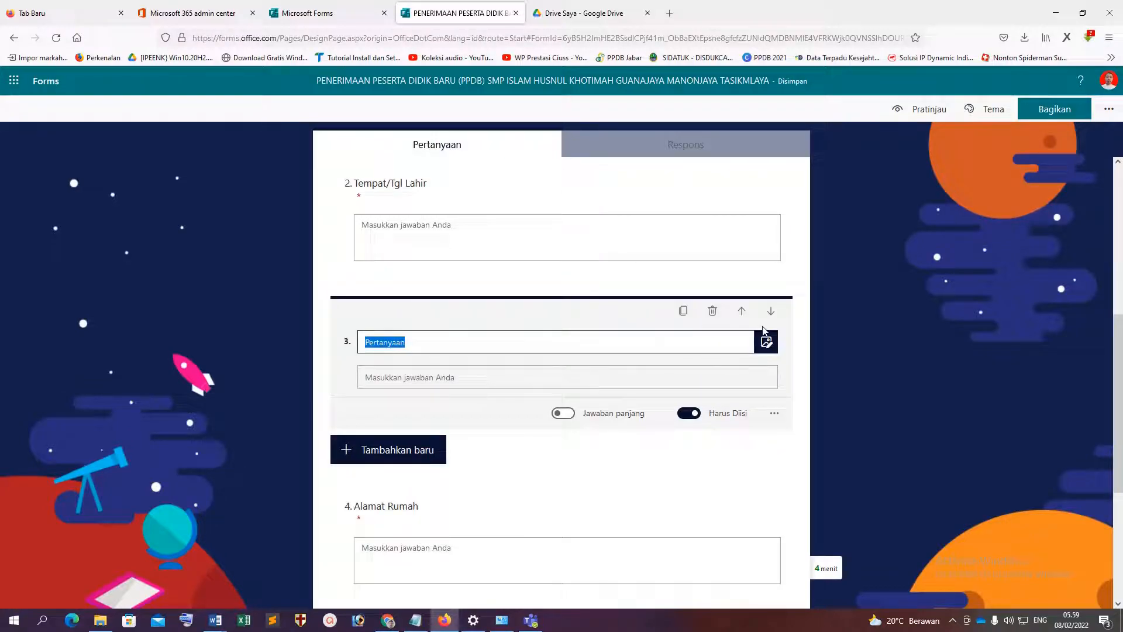
left_click(770, 316)
left_click(770, 316)
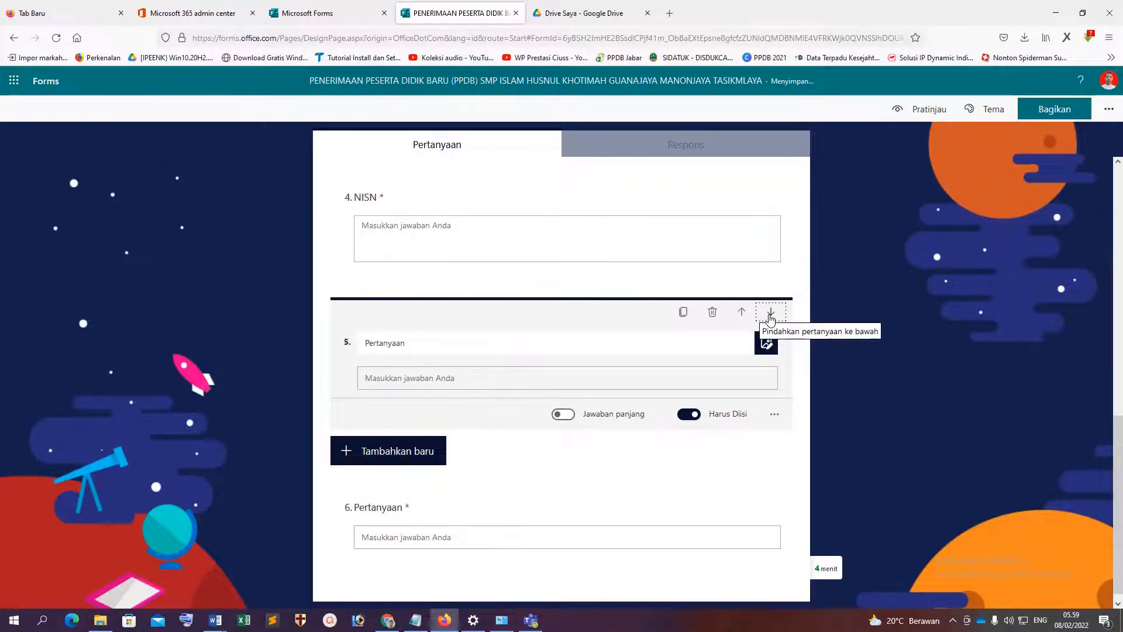
left_click(770, 316)
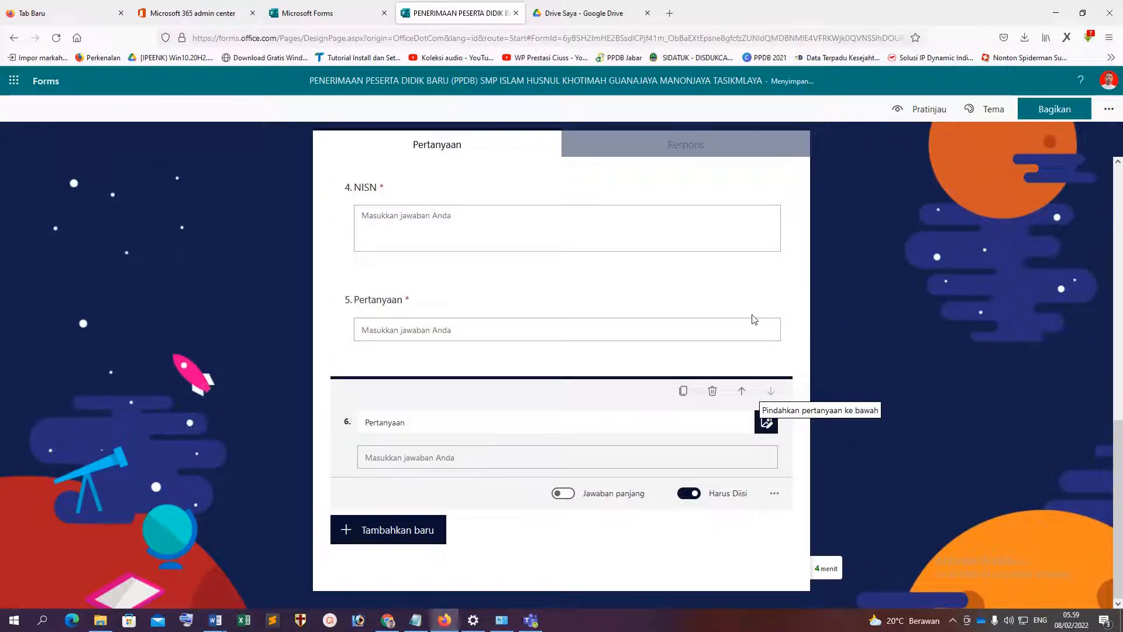
Step: Title the untitled question 5 "NO NIK" and the untitled question 6 "NO KK"
scroll(491, 395, "up", 5)
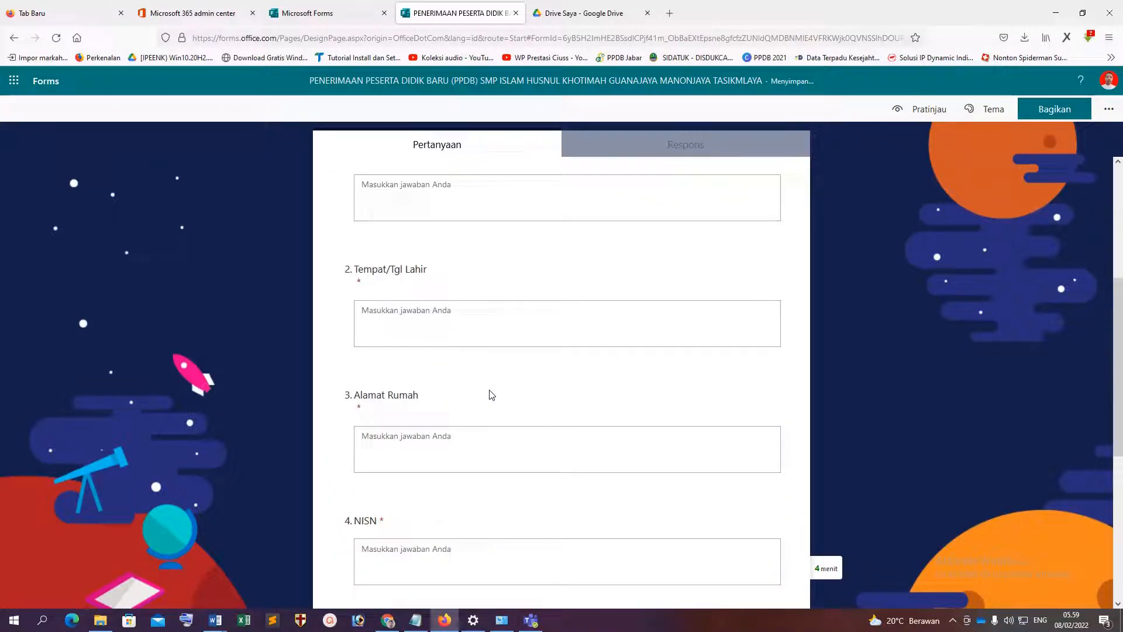
scroll(490, 395, "down", 3)
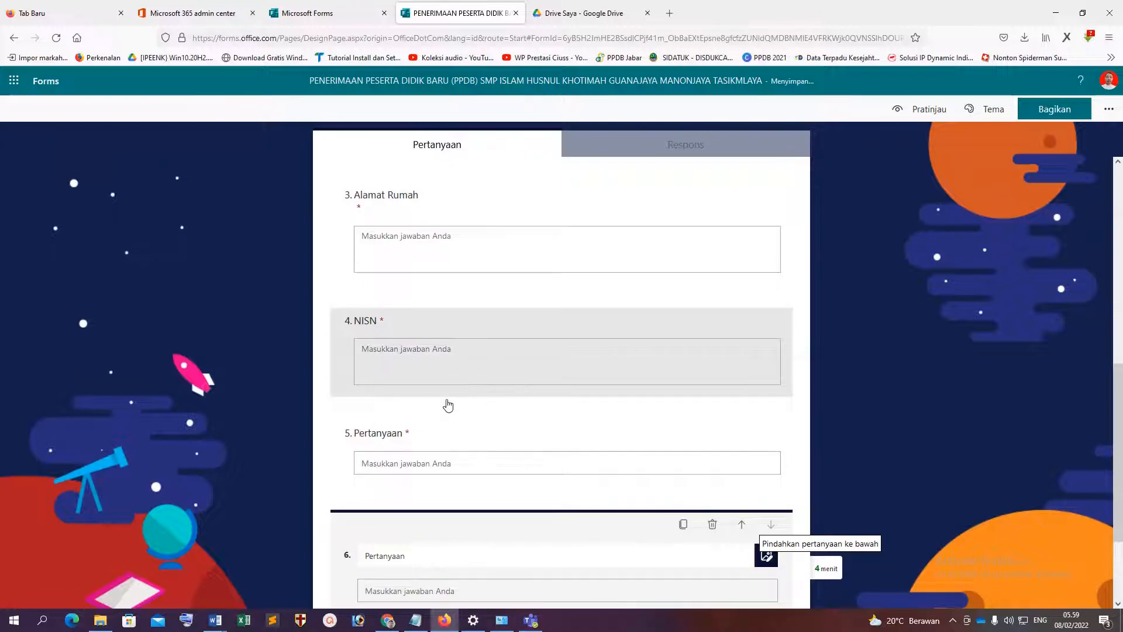
left_click(427, 467)
type("NO NIK")
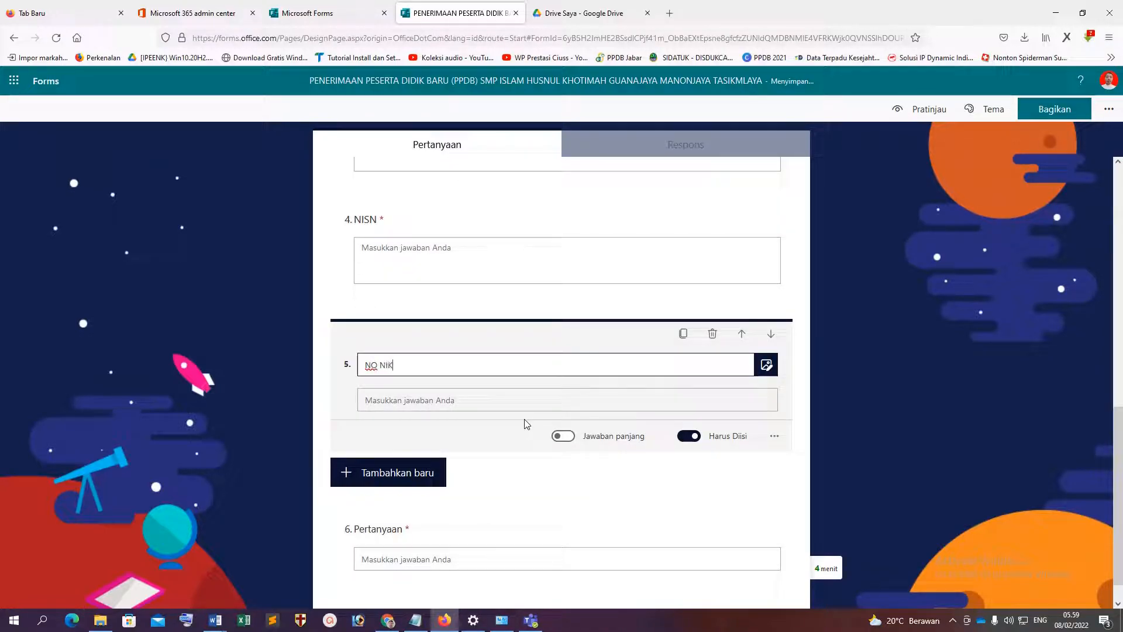
left_click(409, 560)
type("NO KK")
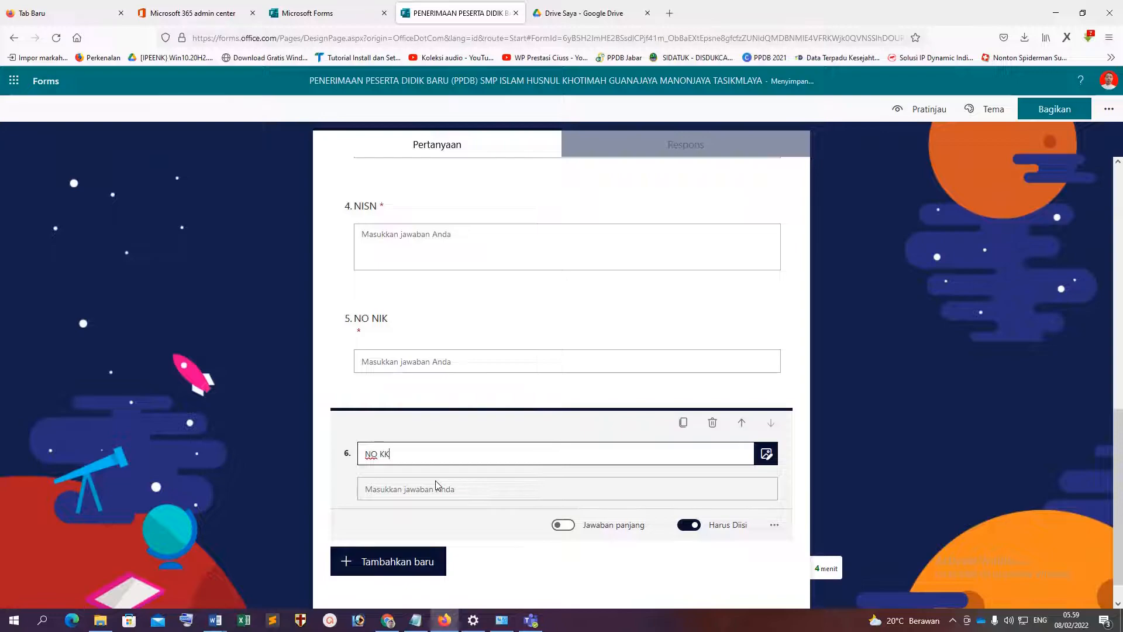
left_click(882, 362)
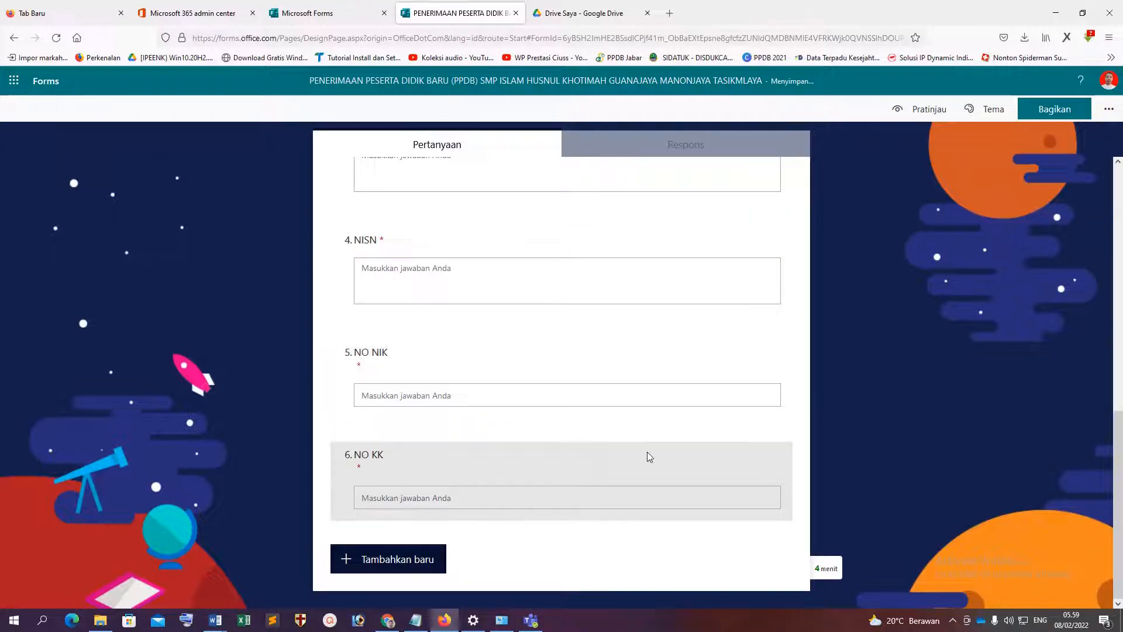
Step: Review the finished question list and preview the whole form in computer (Komputer) view
scroll(777, 439, "up", 8)
scroll(781, 437, "down", 8)
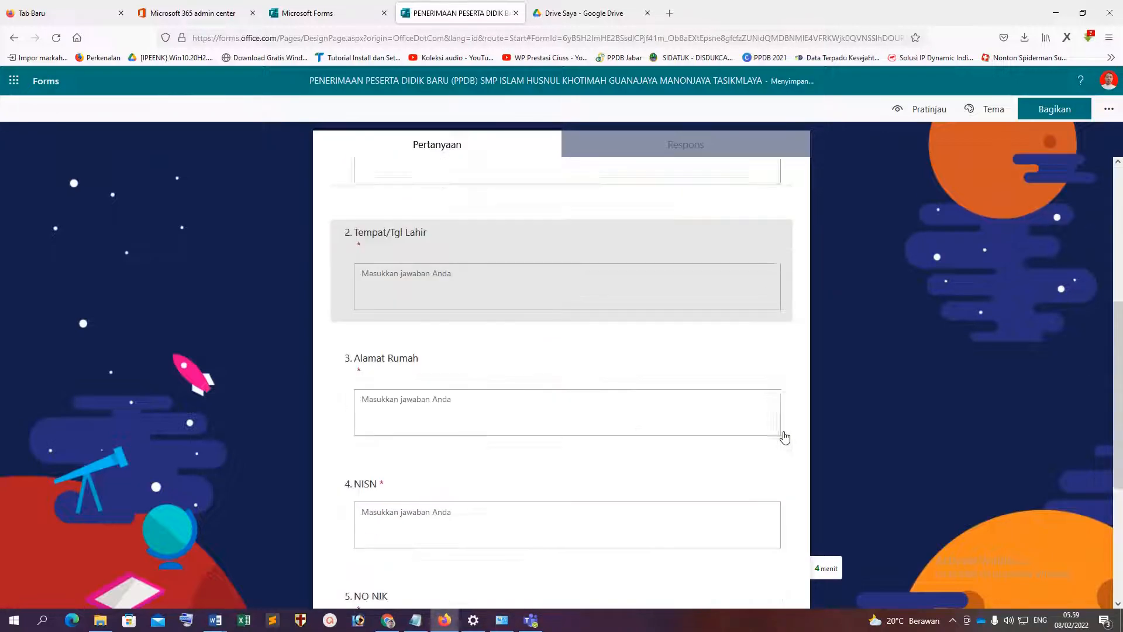
scroll(604, 344, "up", 8)
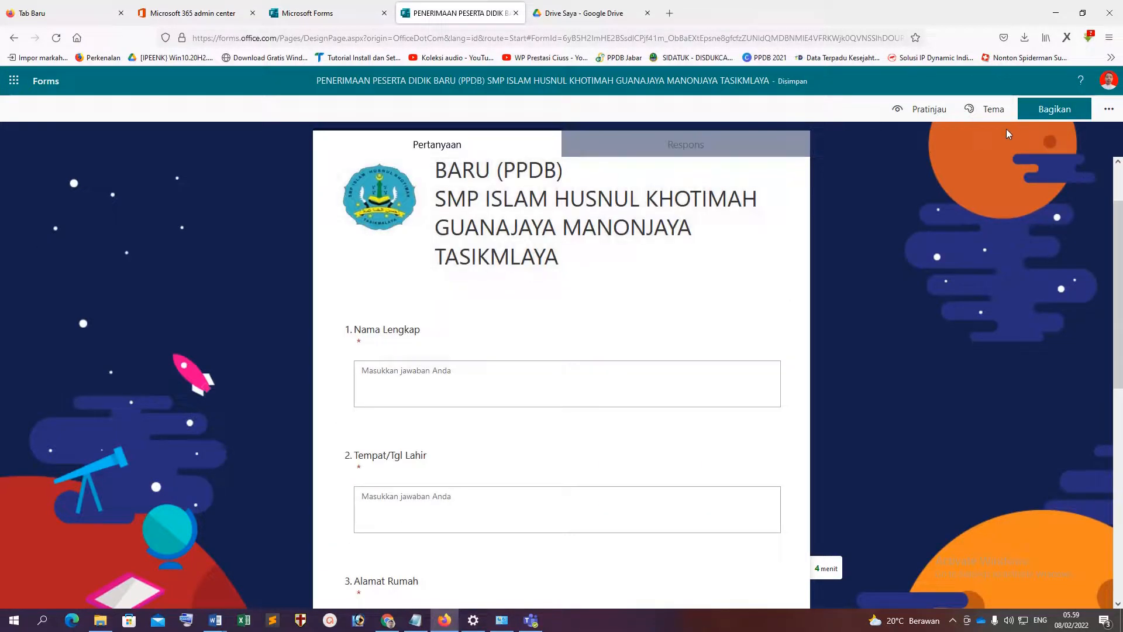
left_click(923, 108)
scroll(503, 334, "down", 15)
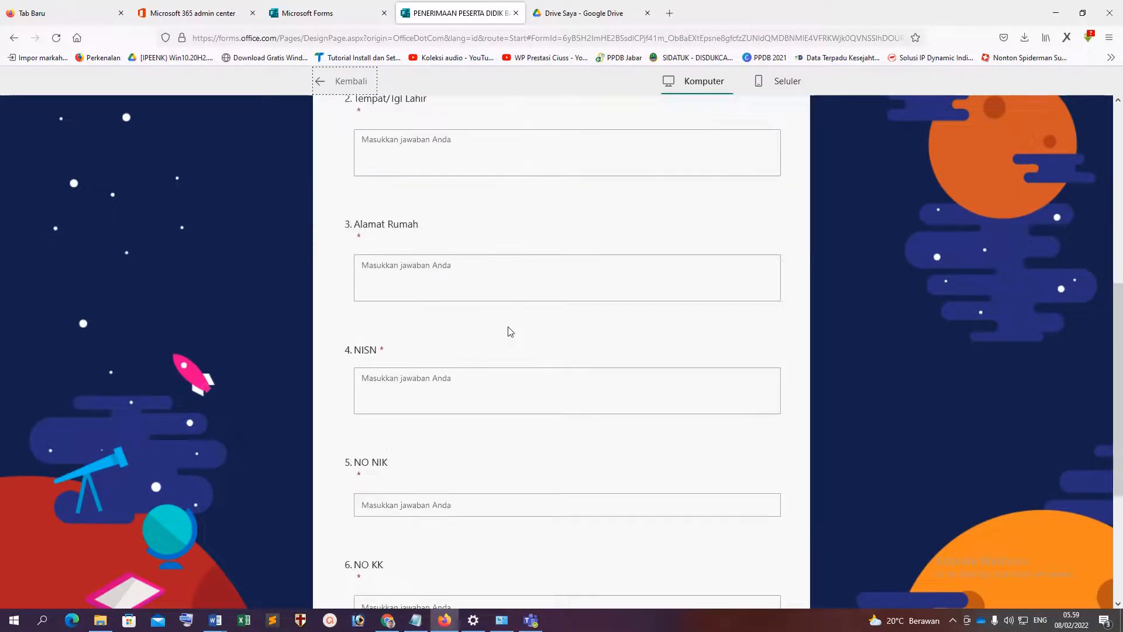
left_click(400, 164)
left_click(415, 379)
scroll(433, 374, "up", 10)
left_click(383, 422)
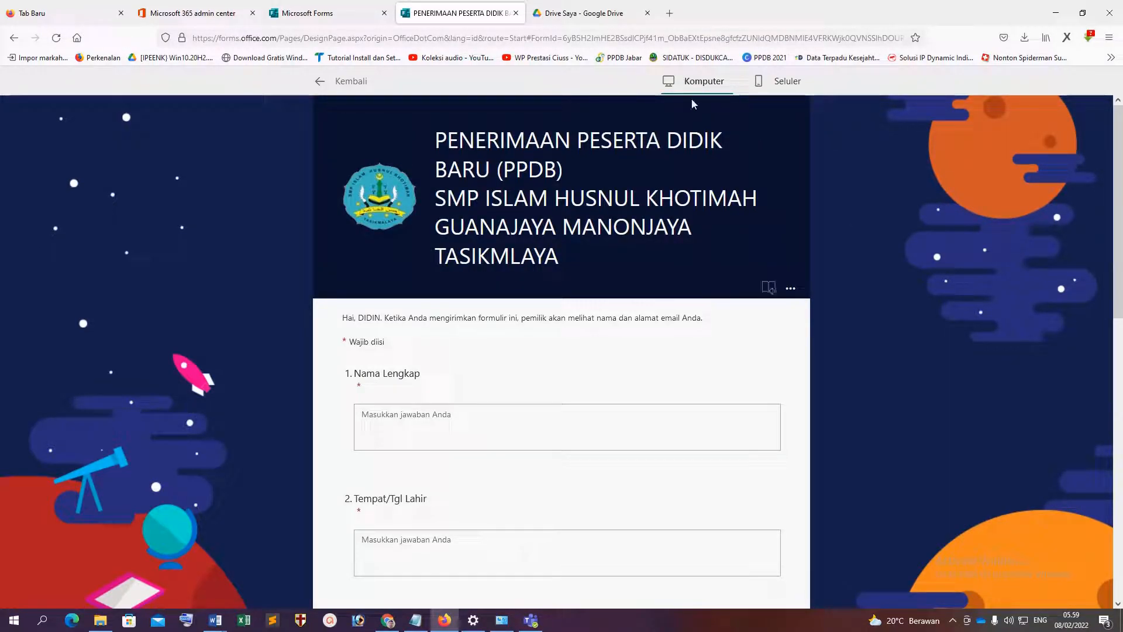
Step: Preview the form in mobile (Seluler) view from start to end and return to the editor
left_click(783, 84)
scroll(535, 396, "down", 10)
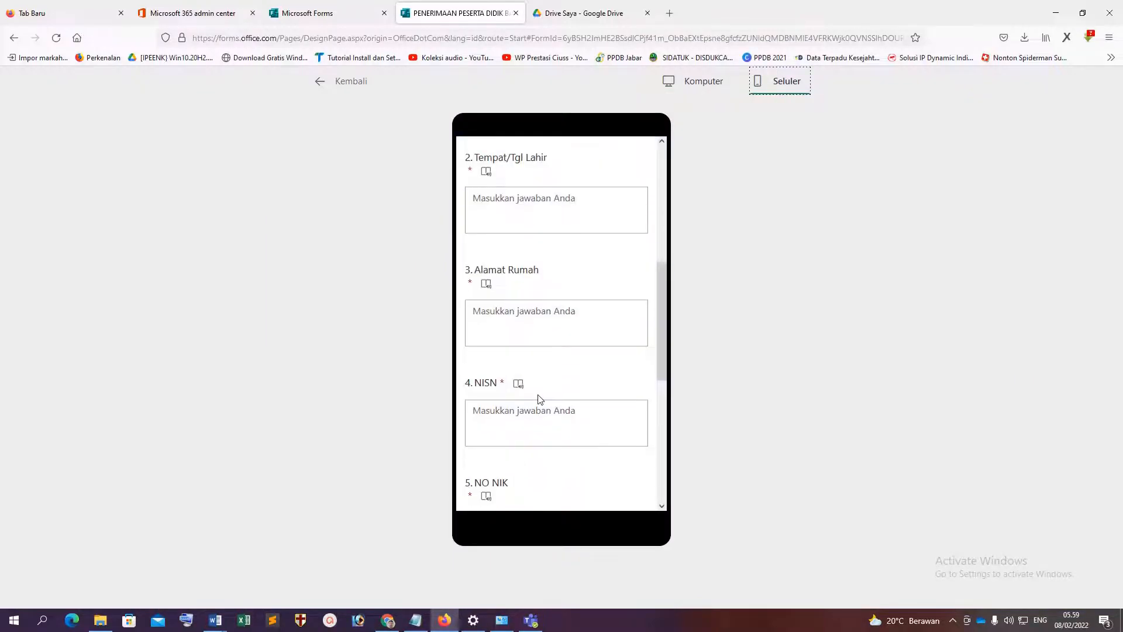
scroll(544, 396, "up", 10)
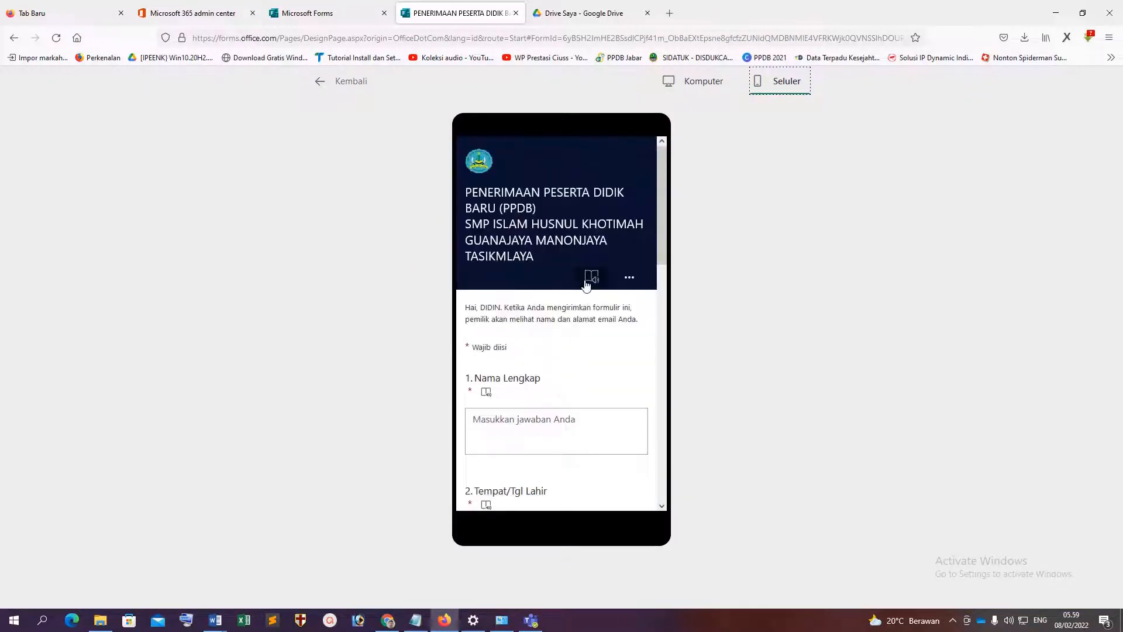
left_click(310, 82)
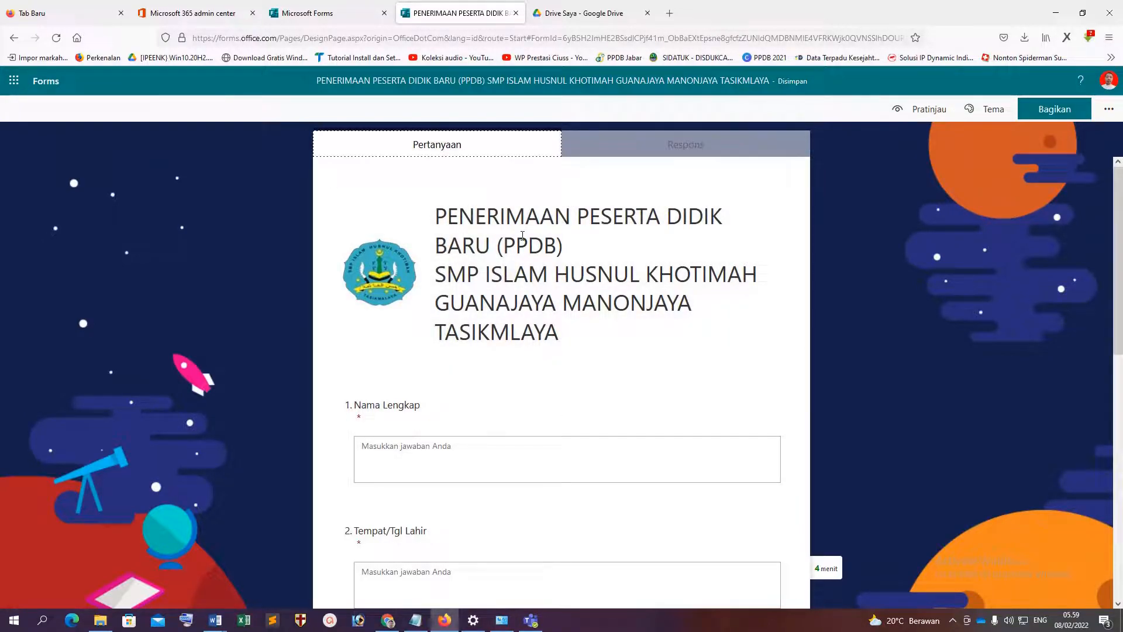
Step: Open the form's Multibahasa (multilingual) settings and check the choices for the primary language
left_click(417, 450)
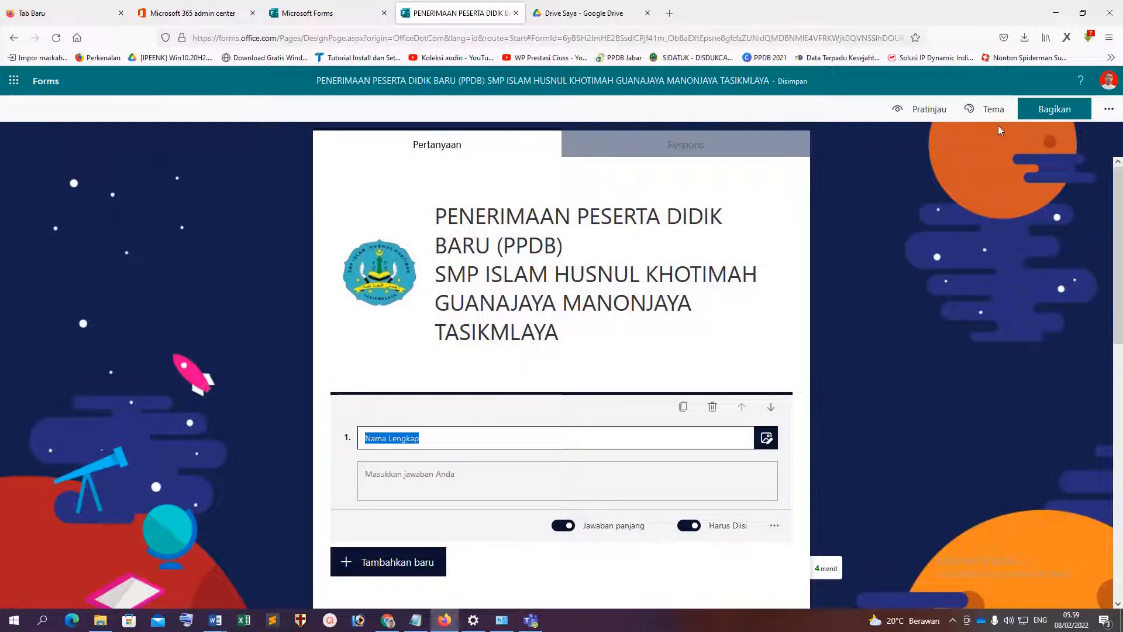
left_click(1108, 110)
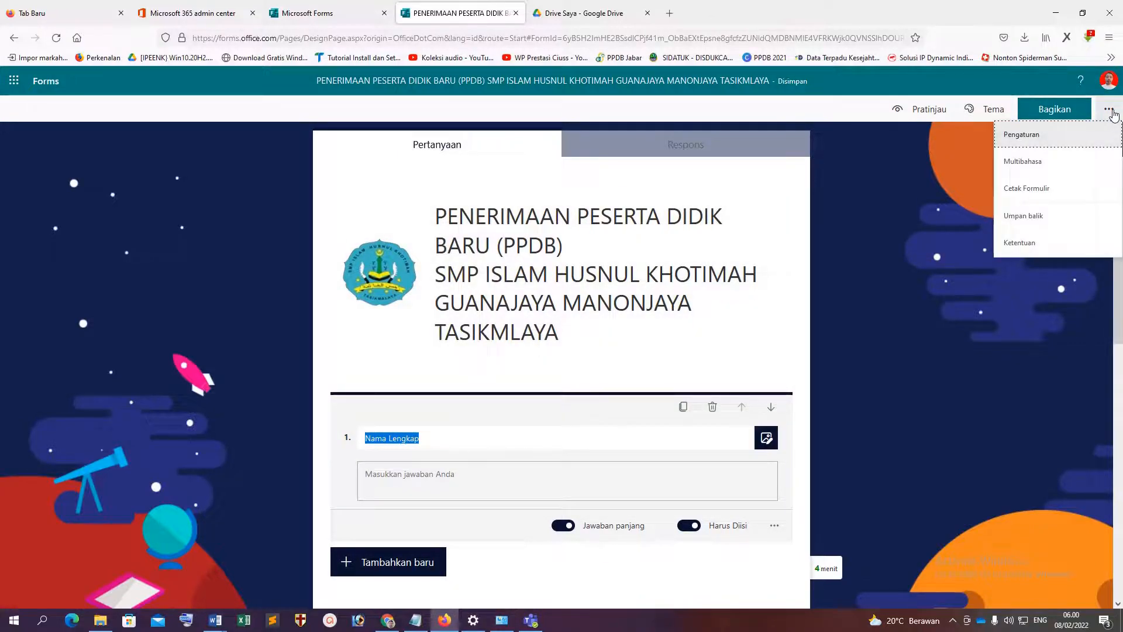
left_click(1036, 166)
left_click(942, 213)
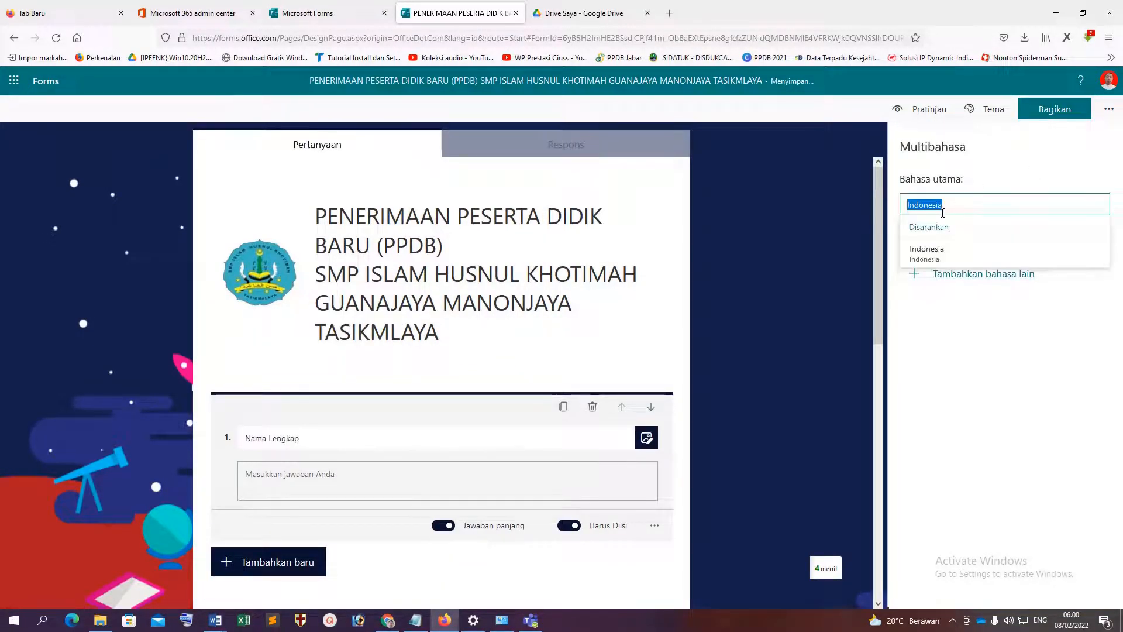
left_click(1030, 418)
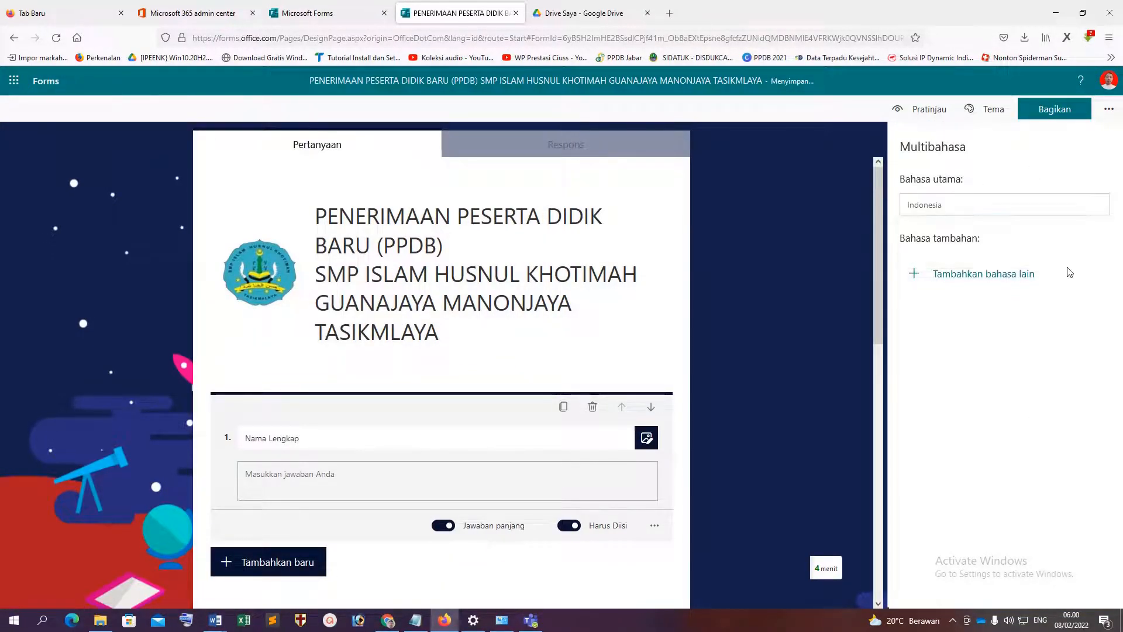
Step: Add English (United States) as an additional language in the form's Multibahasa settings
left_click(1108, 111)
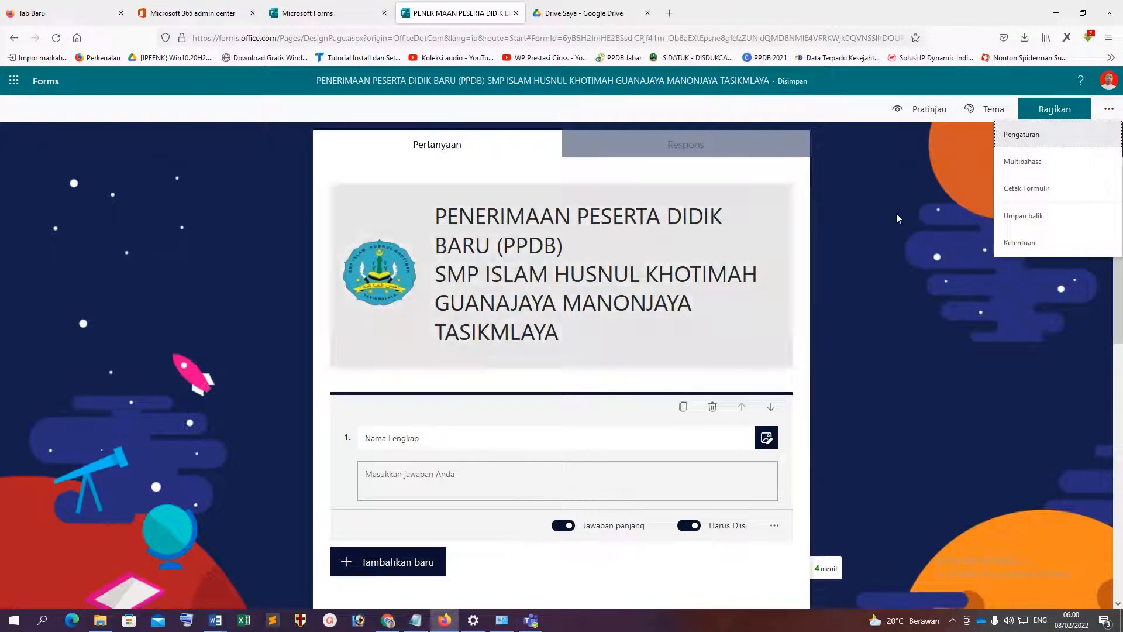
left_click(1022, 164)
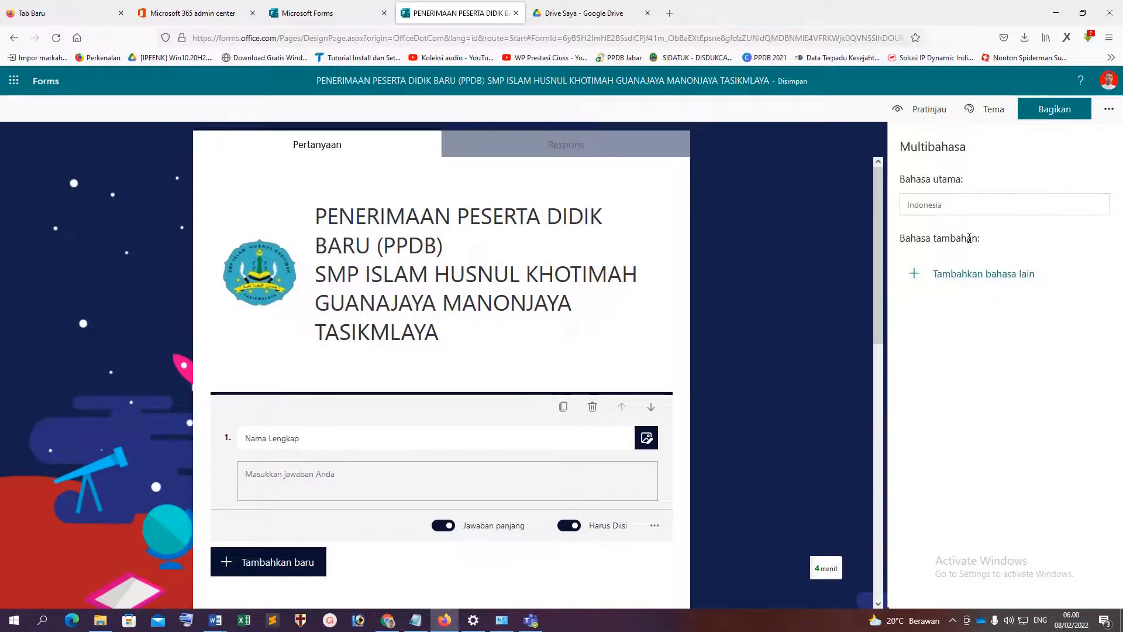
left_click(930, 273)
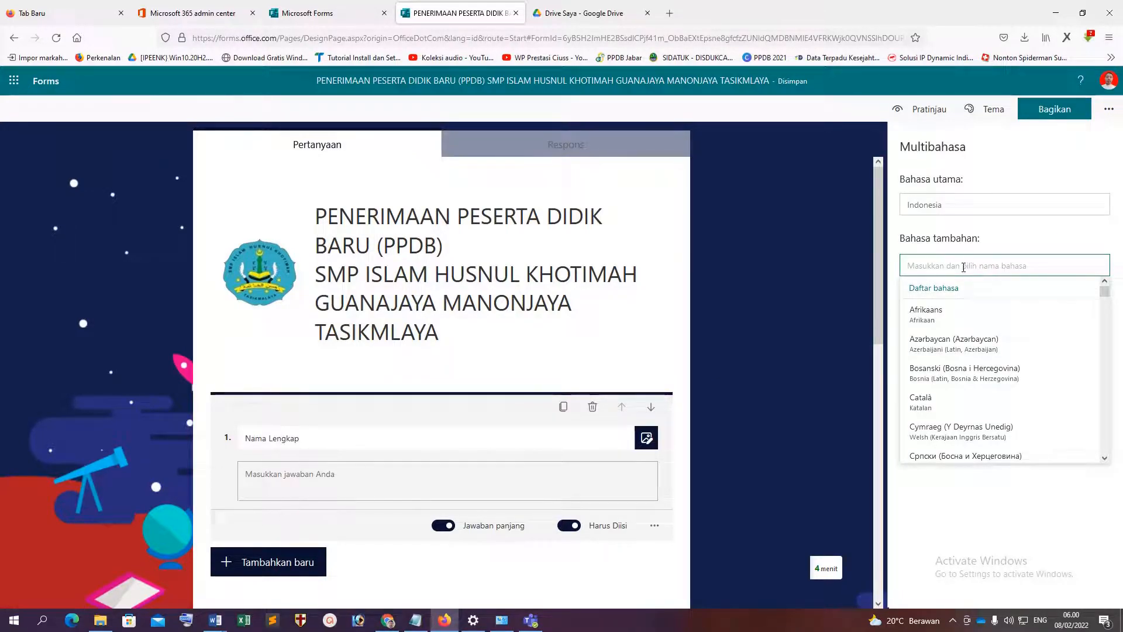
type("Engl")
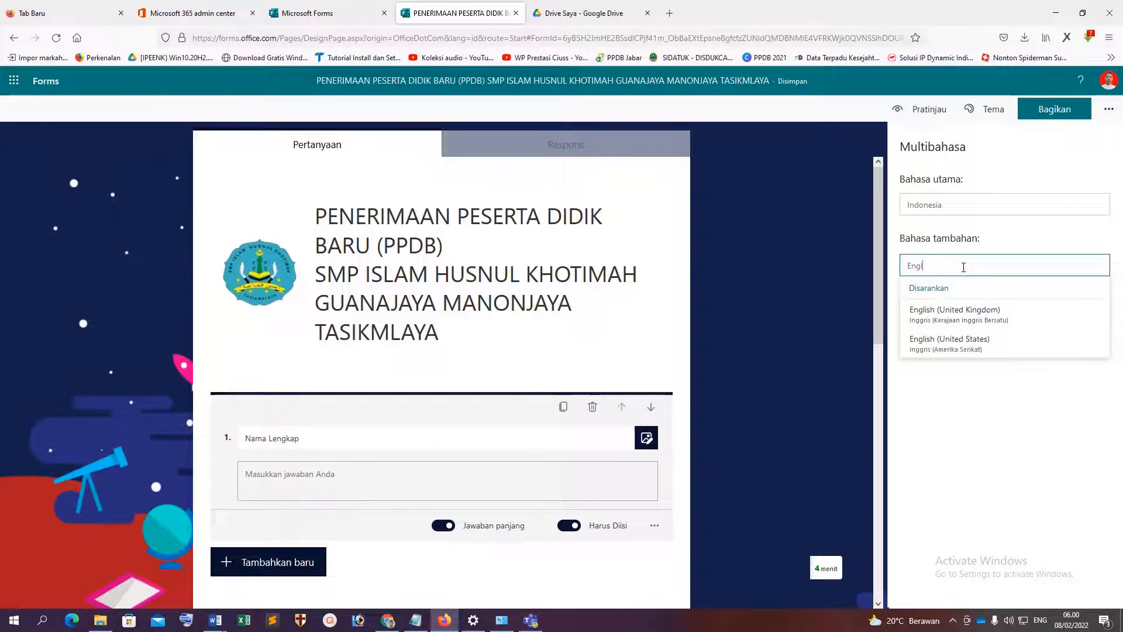
left_click(953, 342)
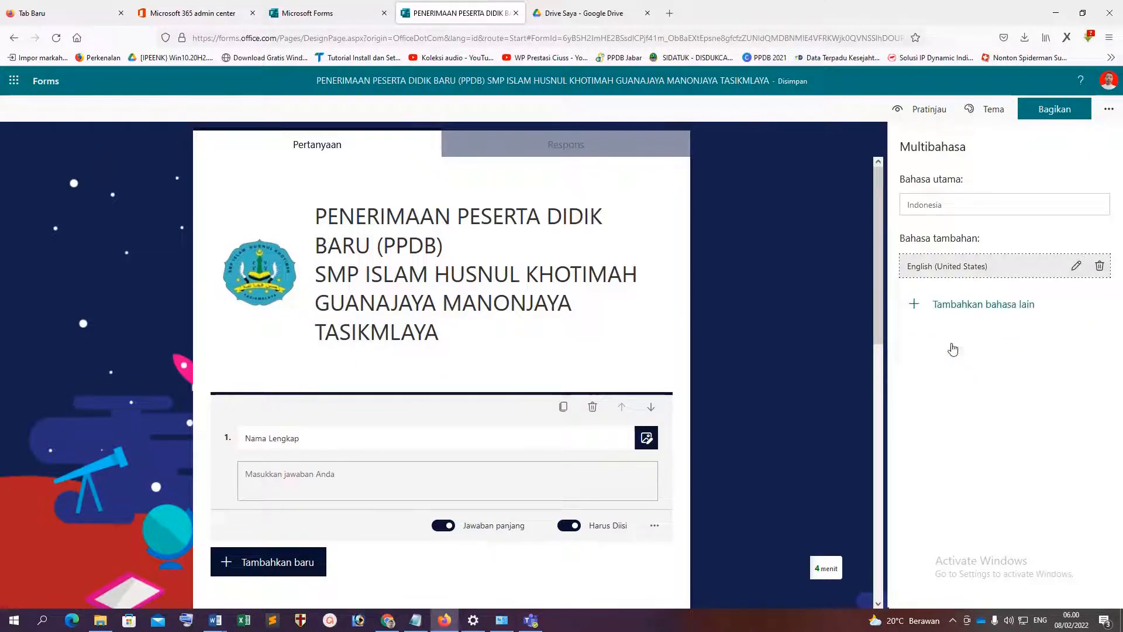
Step: Add Arabic (Arab) as another additional language in the form's Multibahasa settings
left_click(1002, 312)
type("Indo")
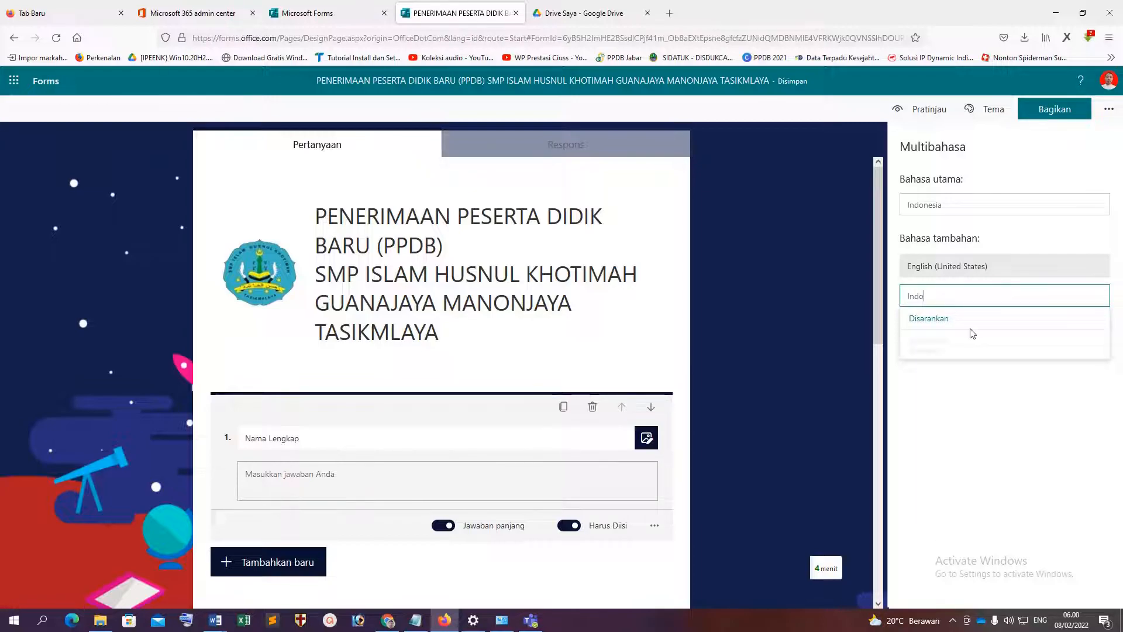
type("Arab")
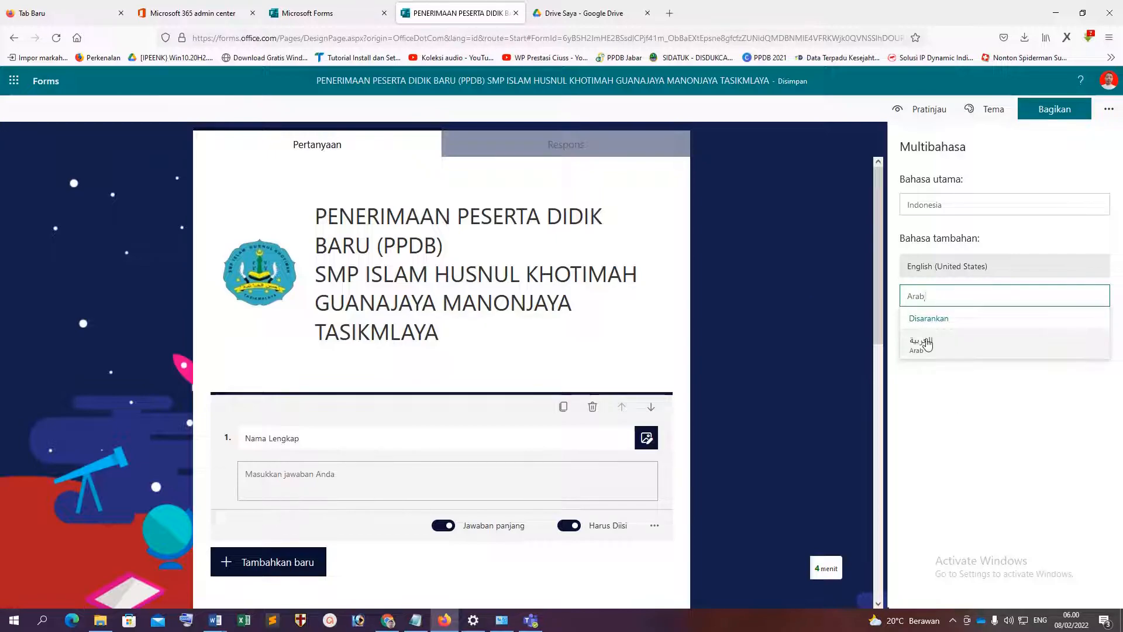
left_click(927, 344)
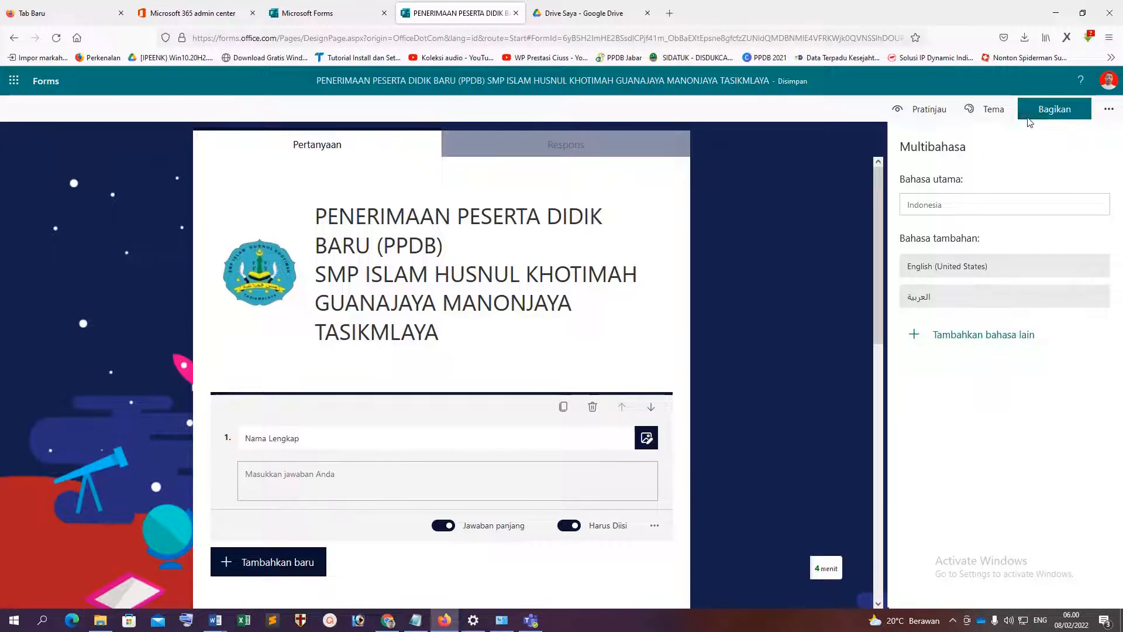
Step: Open the form's print preview, set the paper size to US Legal and look through the pages
left_click(1108, 109)
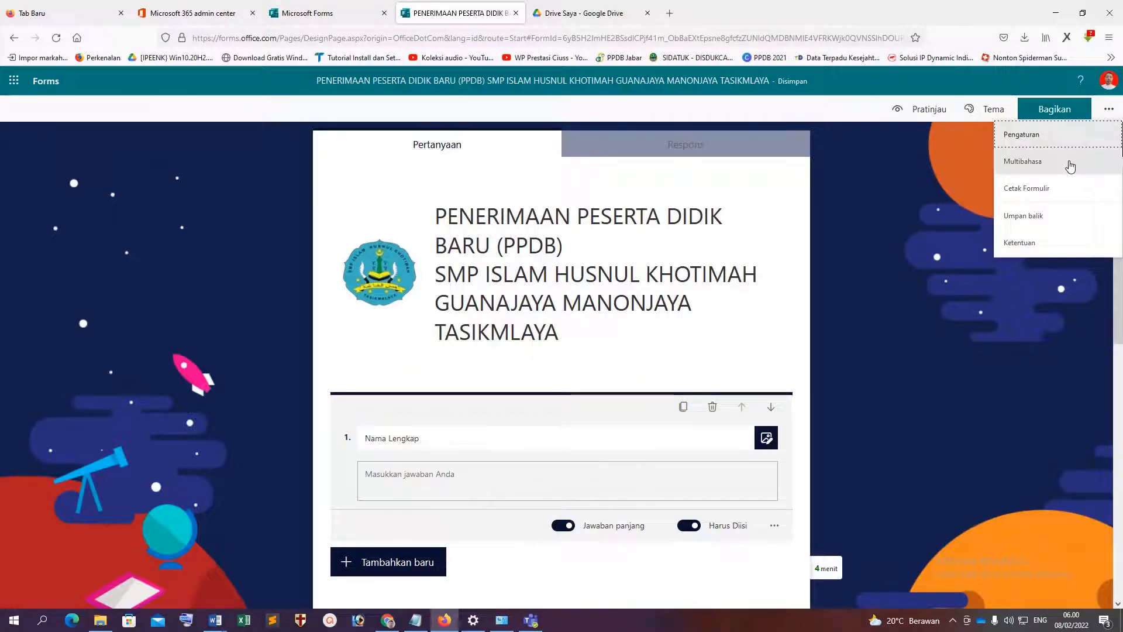
left_click(1034, 188)
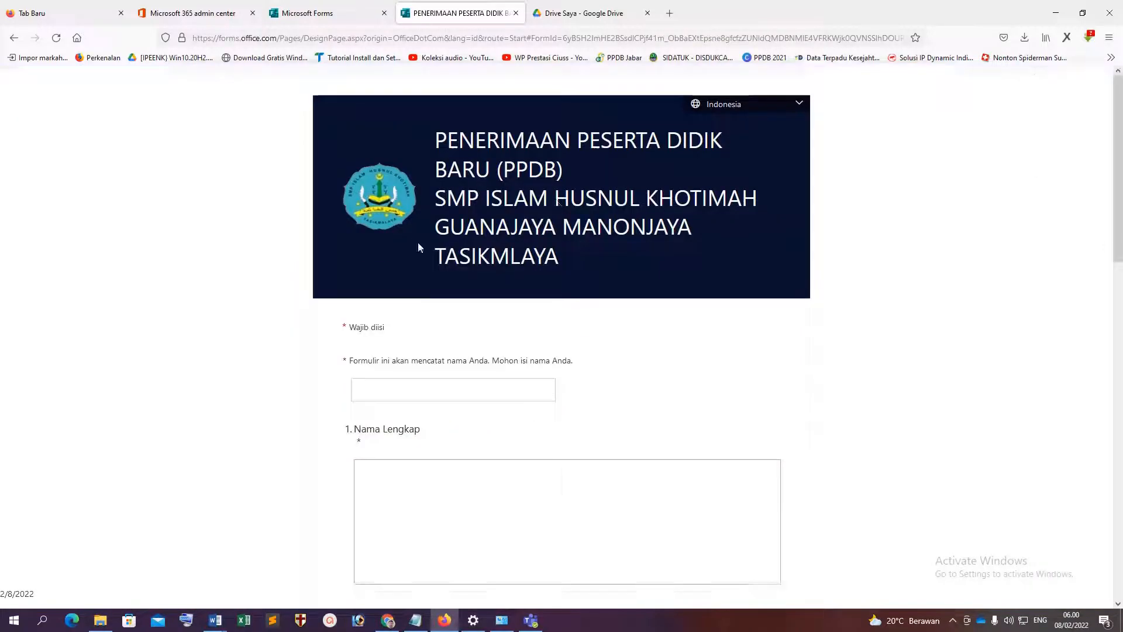
scroll(647, 329, "down", 10)
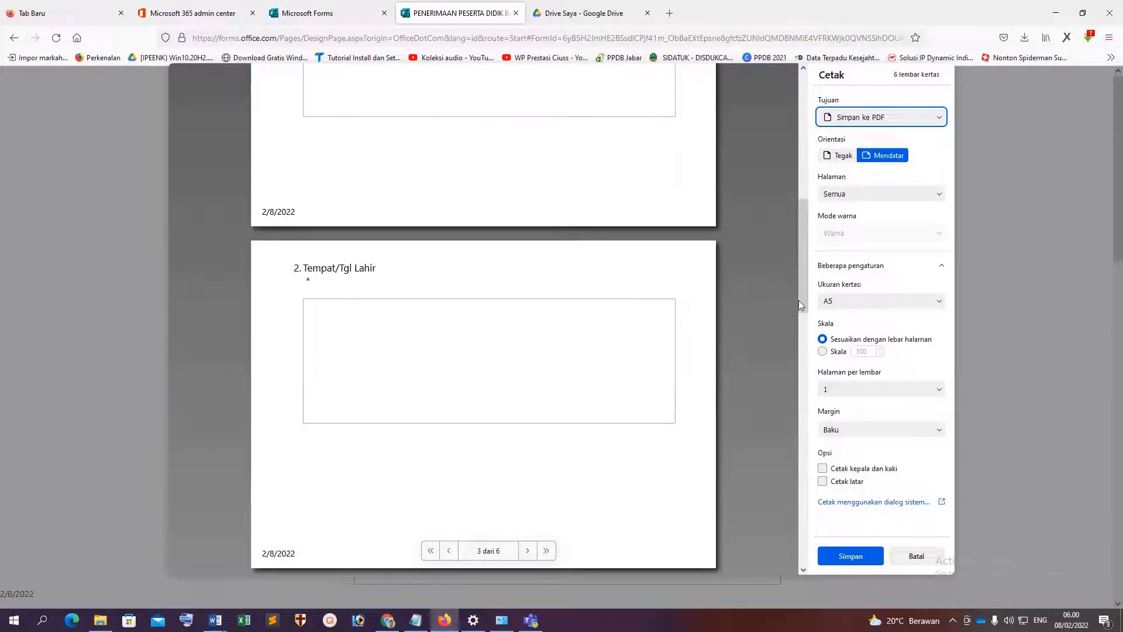
left_click(889, 300)
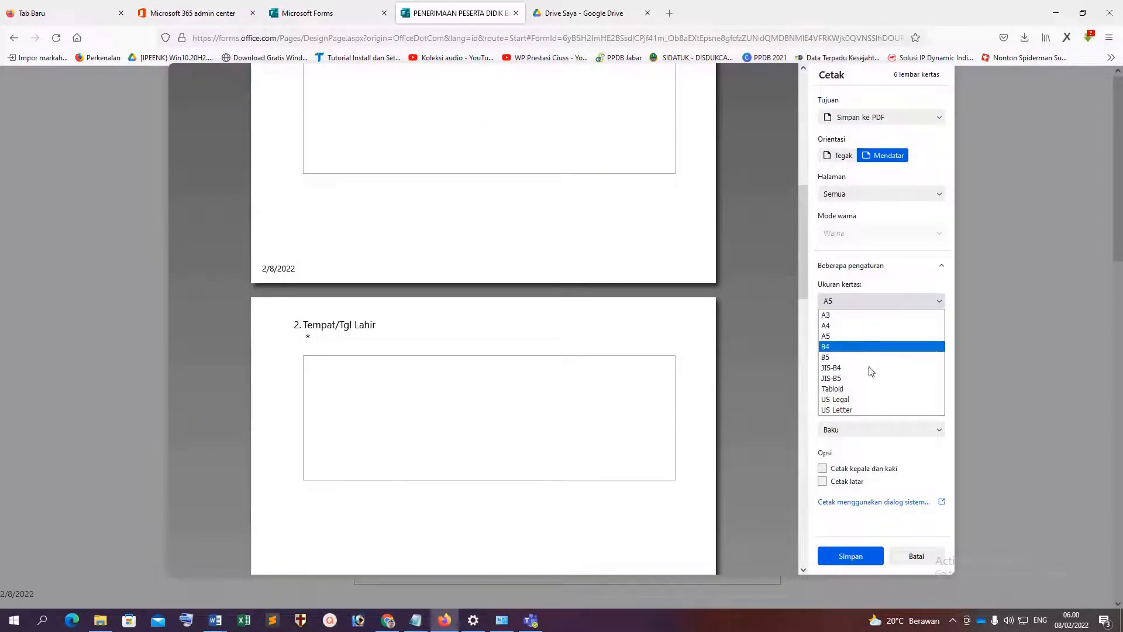
left_click(858, 400)
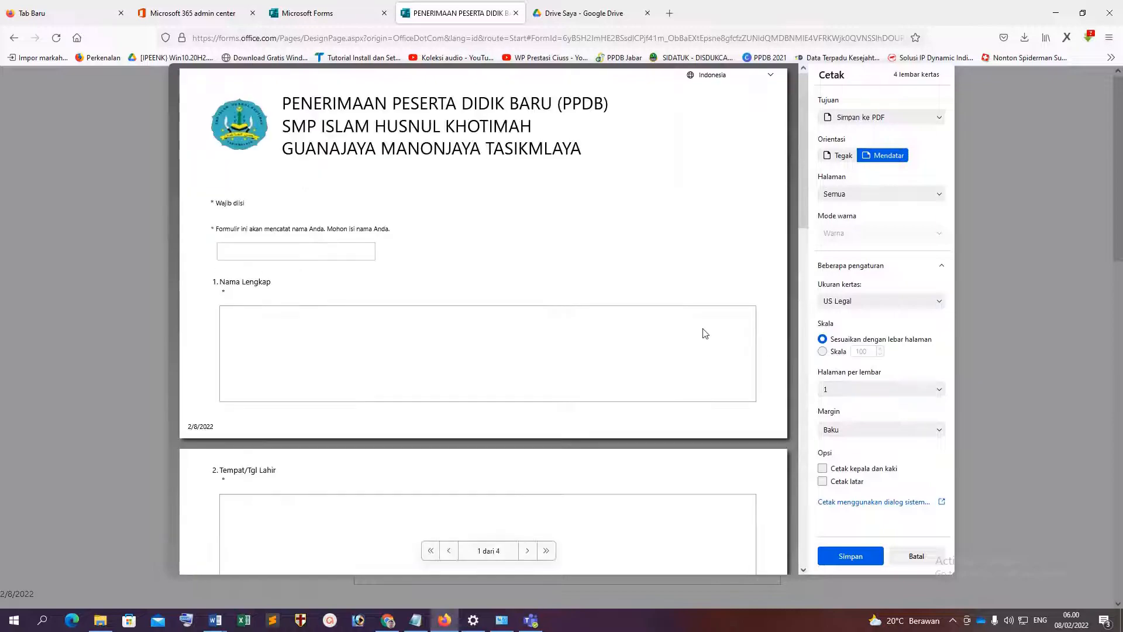
scroll(485, 307, "down", 5)
scroll(485, 307, "up", 5)
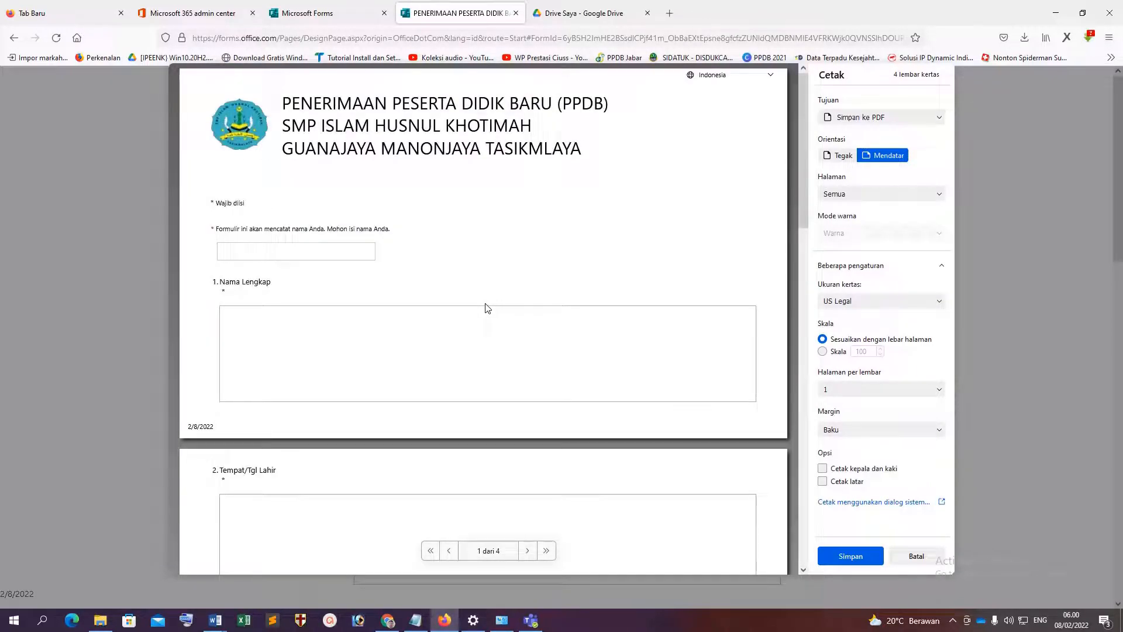
Step: Set the print orientation to portrait (Tegak), check the previewed pages and cancel printing
left_click(870, 195)
left_click(868, 194)
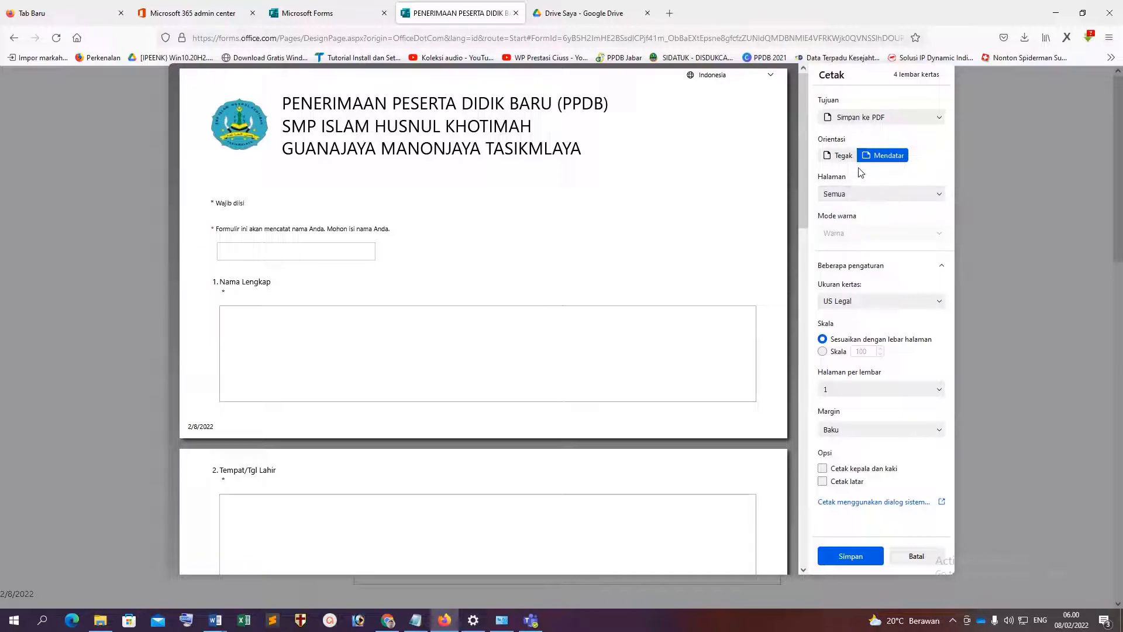
left_click(843, 157)
scroll(539, 381, "down", 10)
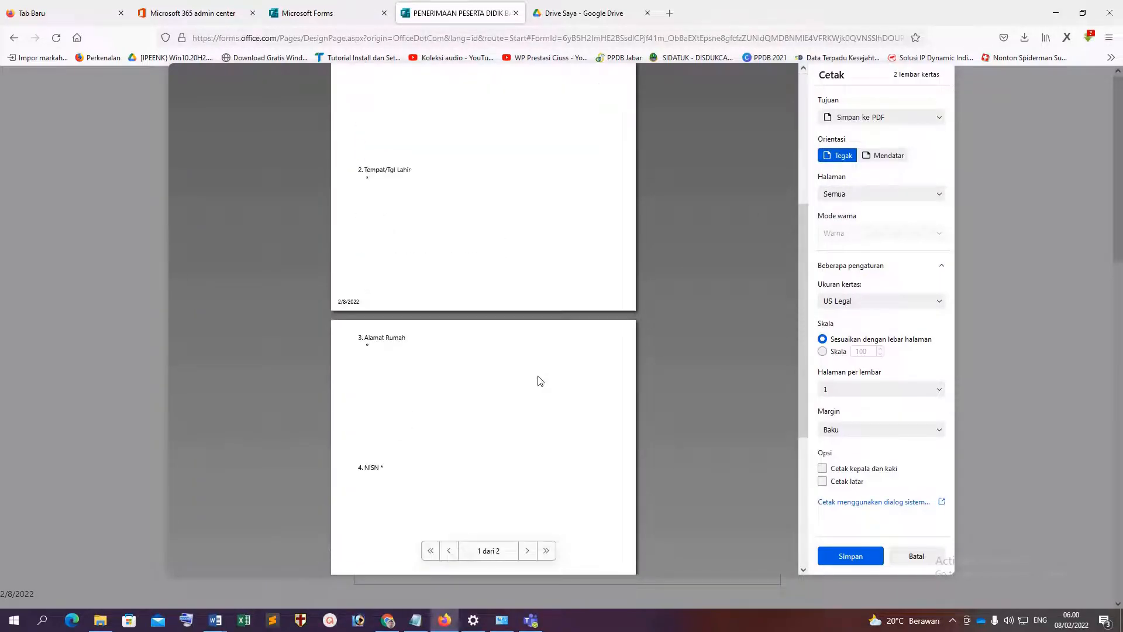
scroll(539, 380, "up", 10)
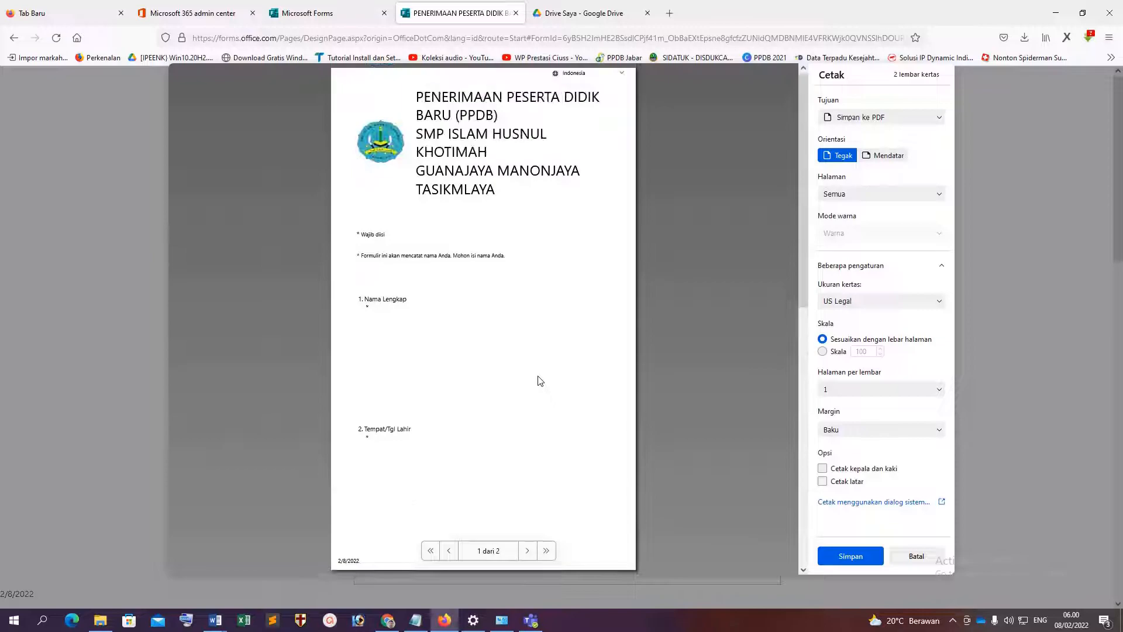
left_click(917, 557)
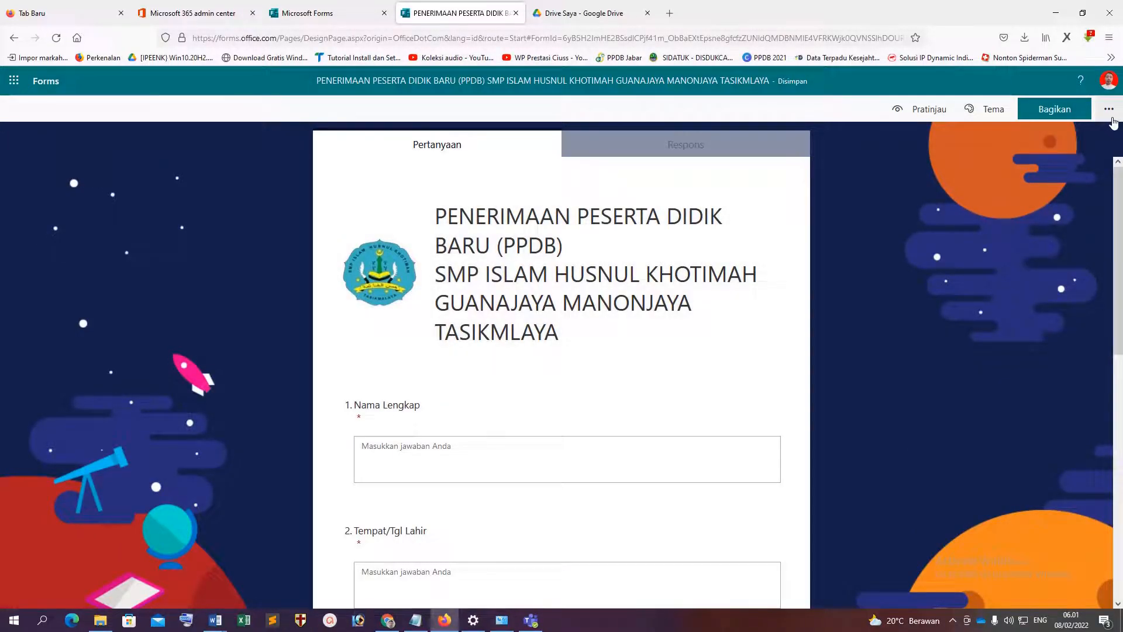
left_click(1108, 109)
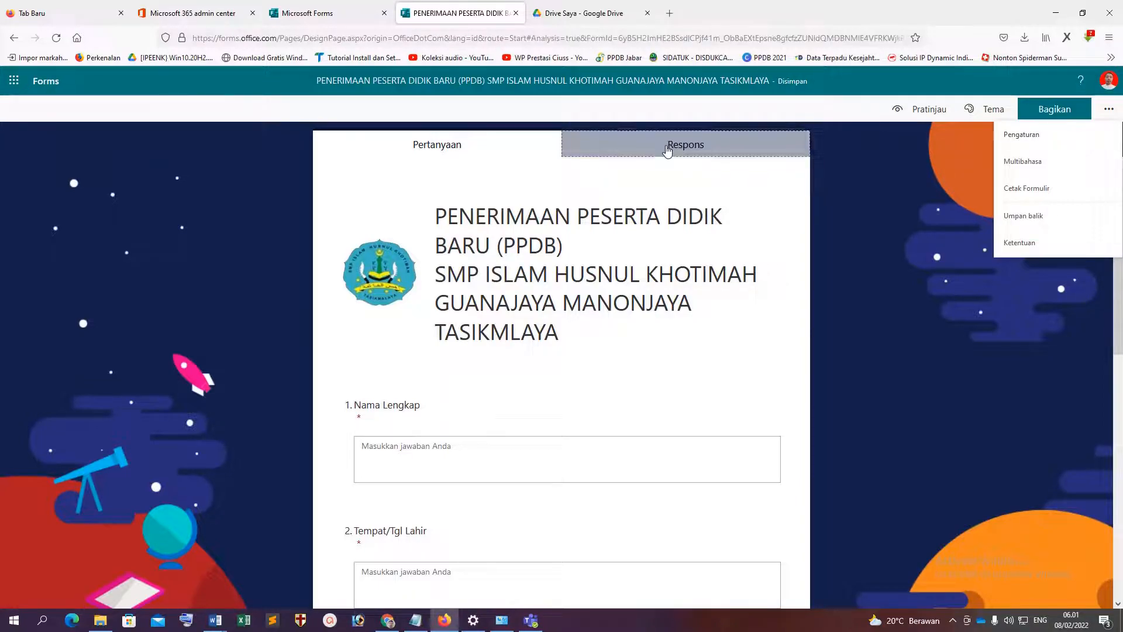
left_click(670, 147)
left_click(509, 148)
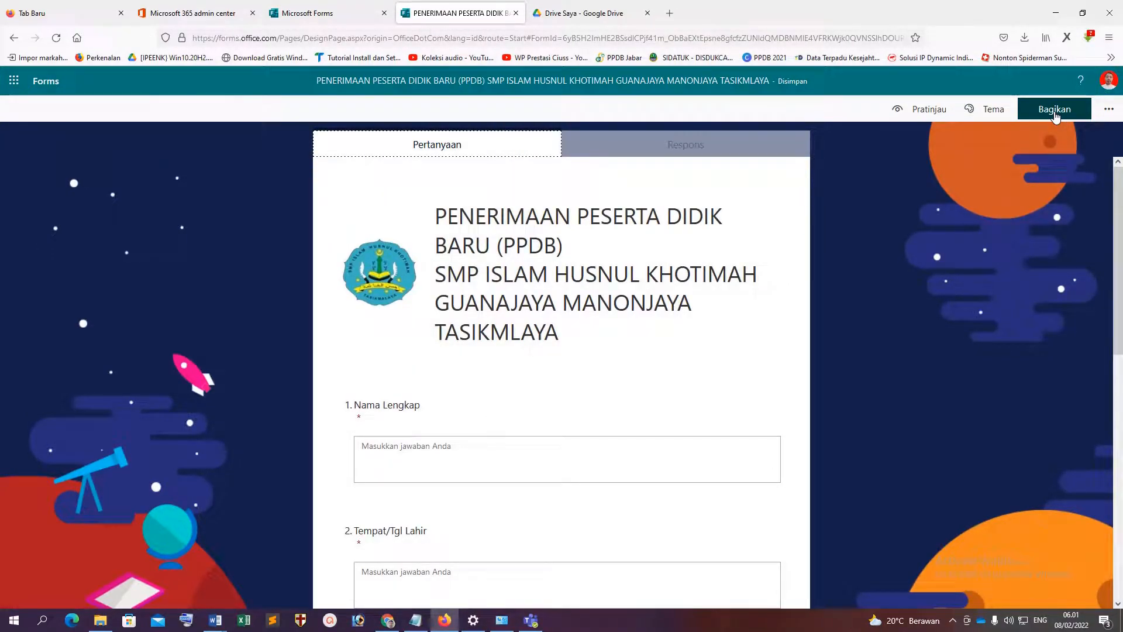
scroll(613, 258, "down", 5)
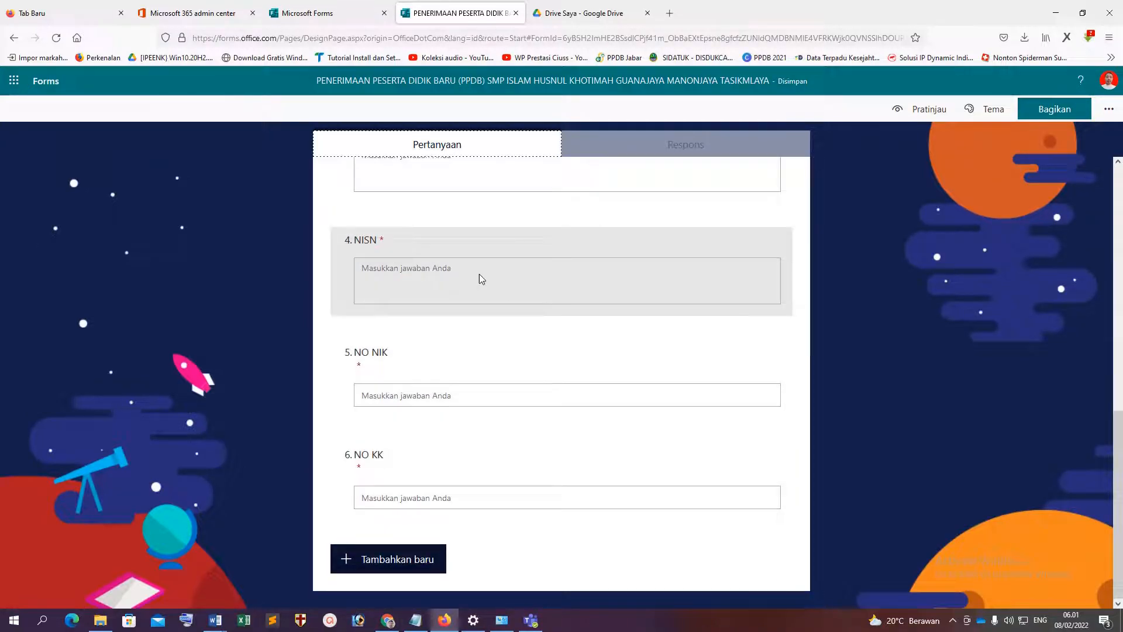
left_click(479, 273)
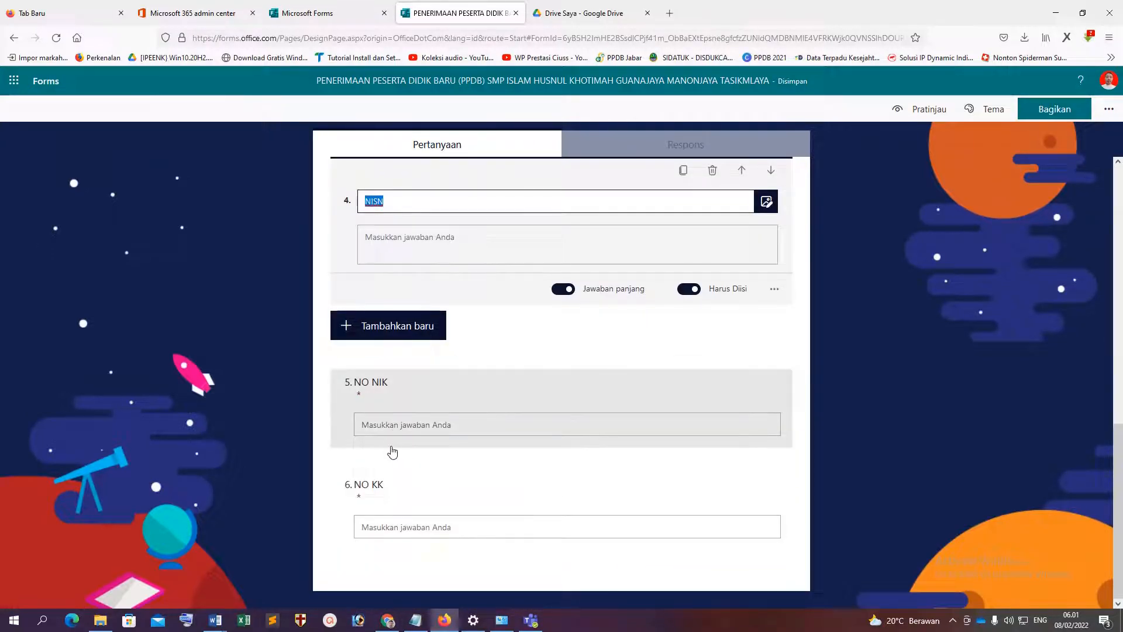
Step: Insert a date (Tanggal) question directly after the NO NIK question
left_click(413, 437)
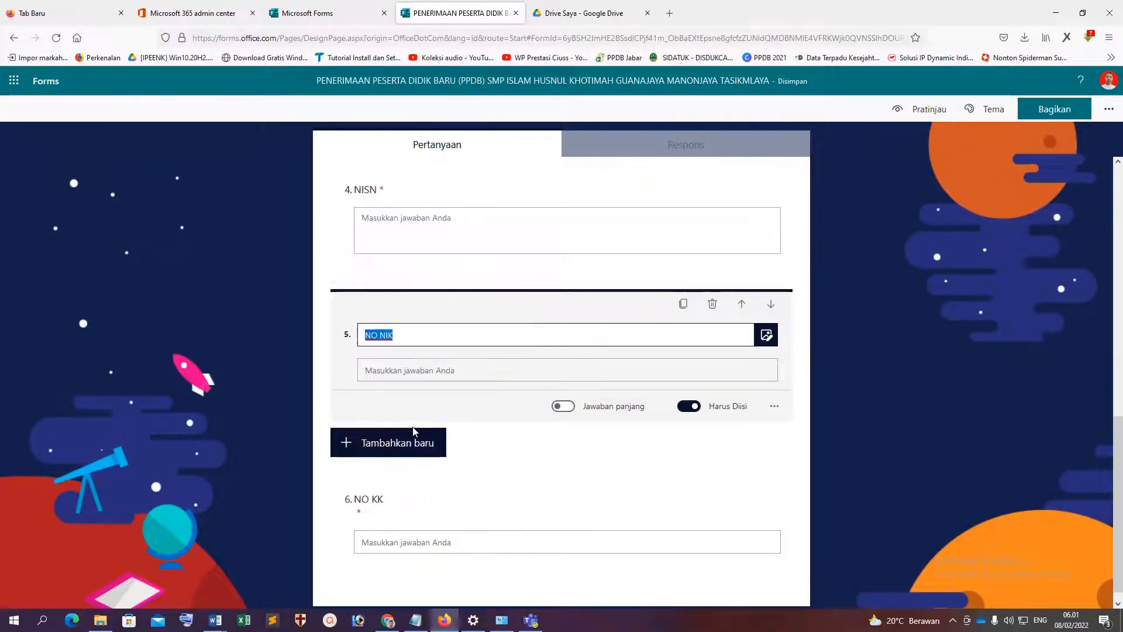
left_click(774, 406)
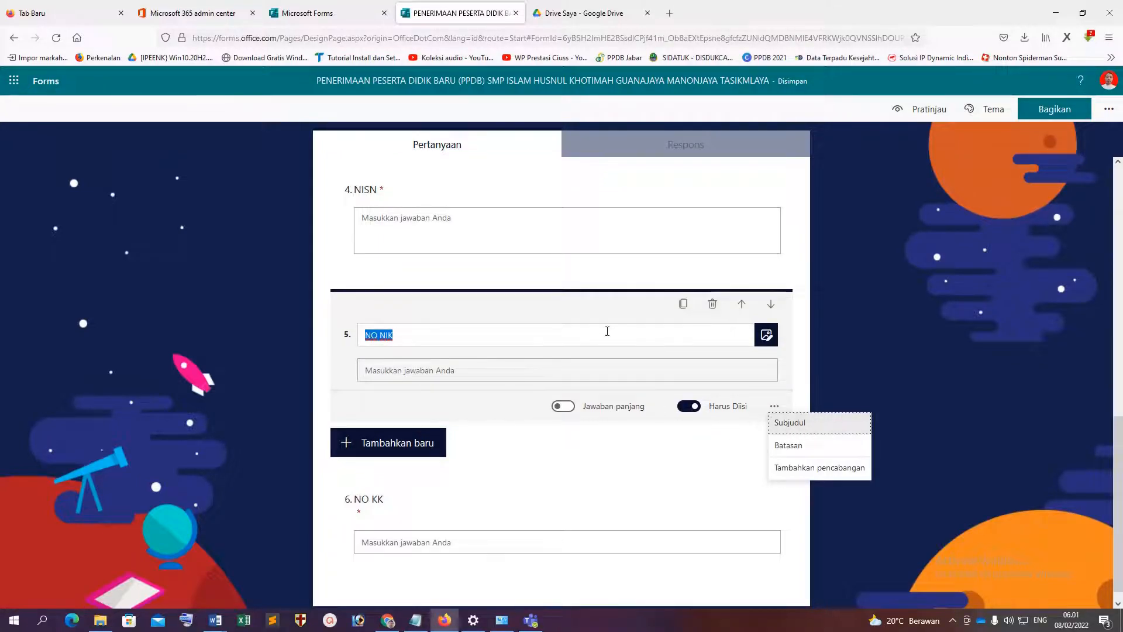
left_click(561, 334)
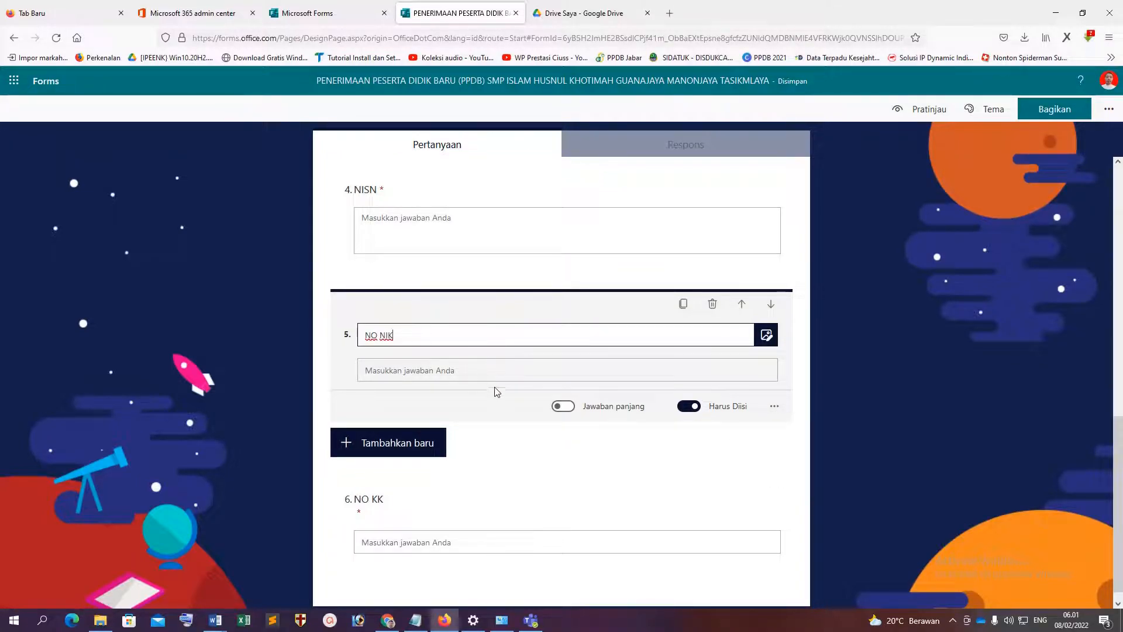
left_click(416, 443)
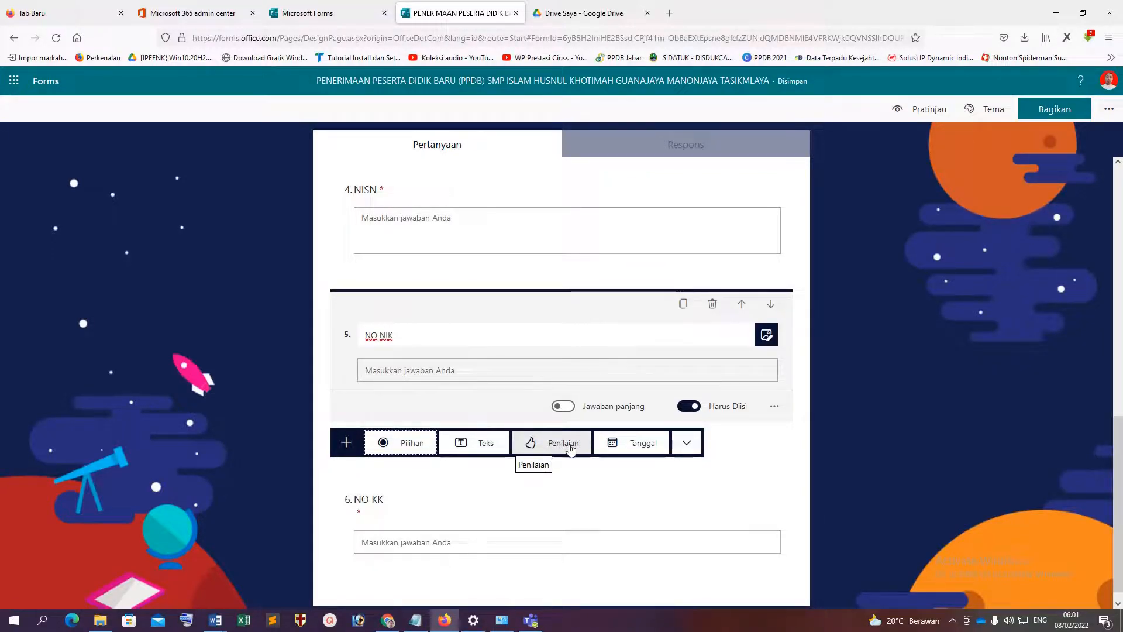
left_click(652, 448)
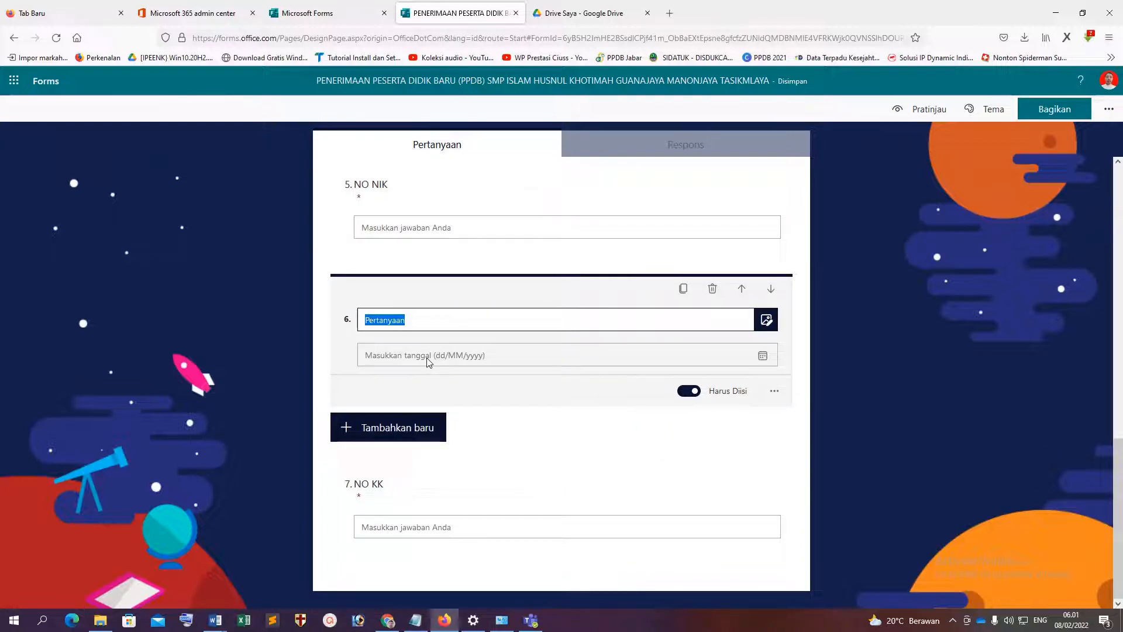
Step: Move the new date question up so it sits directly below the Tempat/Tgl Lahir question
scroll(427, 361, "up", 5)
scroll(395, 343, "up", 4)
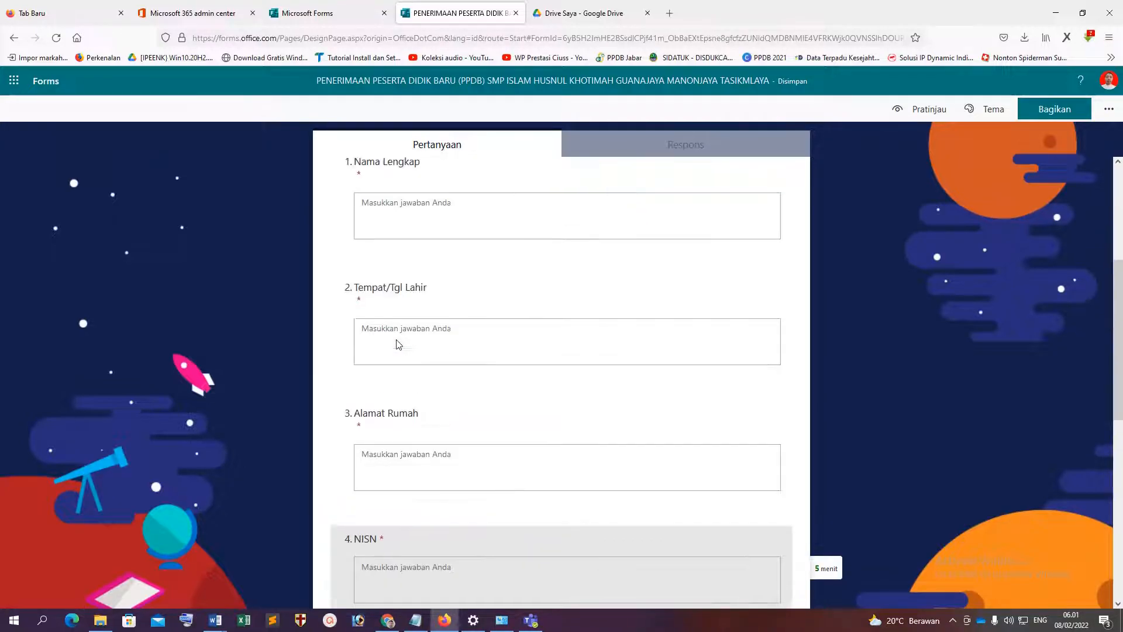
scroll(403, 336, "down", 9)
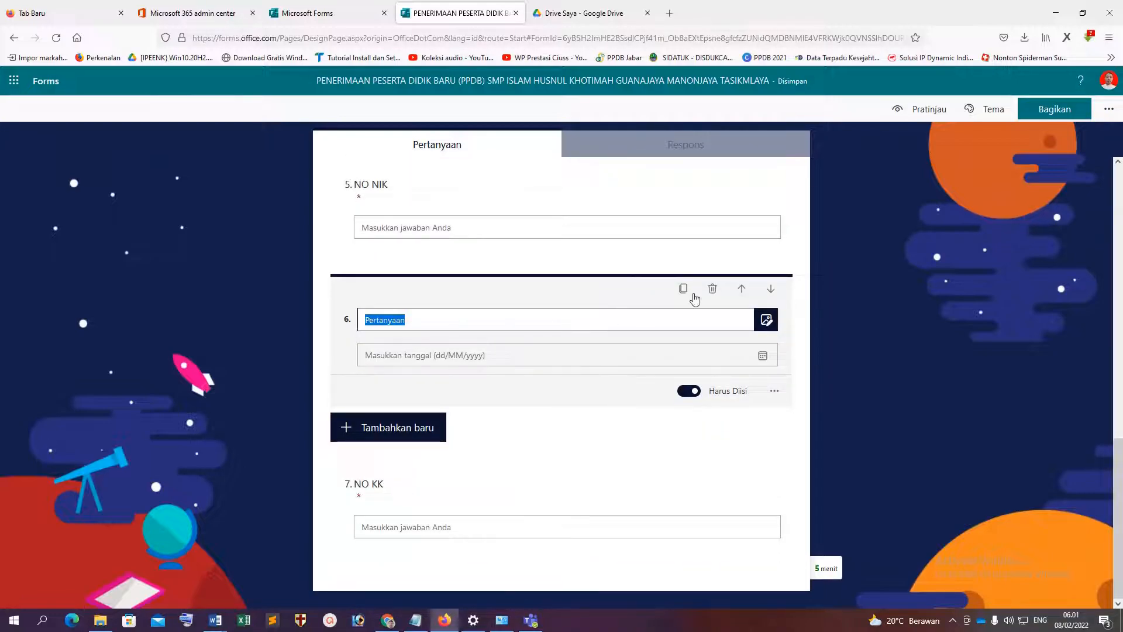
left_click(741, 288)
left_click(740, 289)
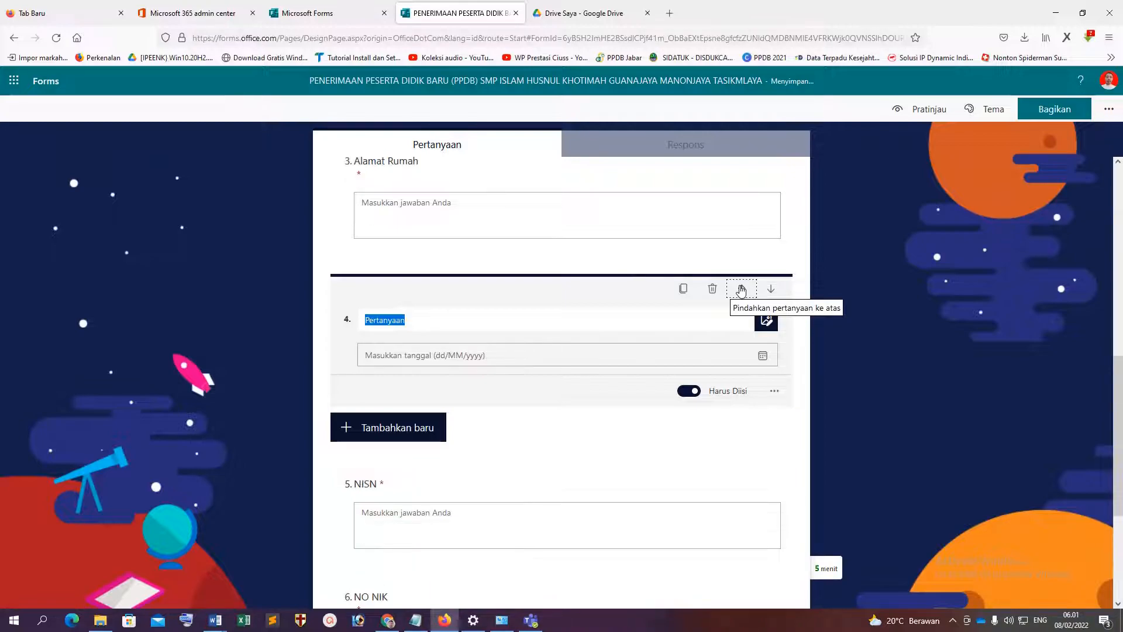
left_click(741, 289)
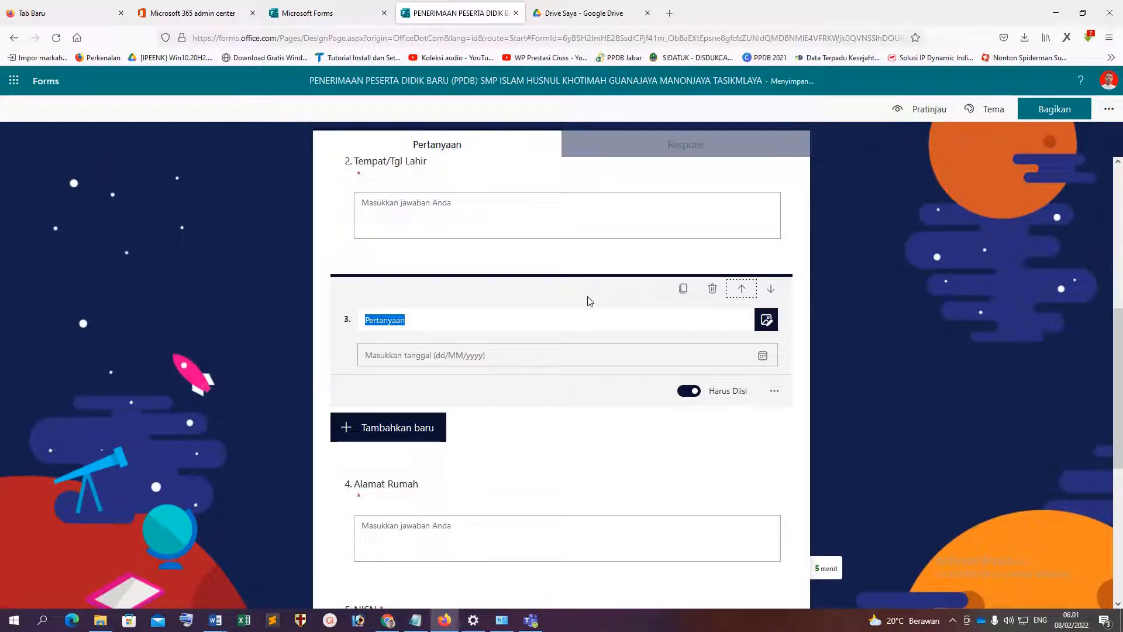
Step: Shorten question 2's title to "Tempat" and title the date question below it "Tgl Lahir"
left_click(440, 214)
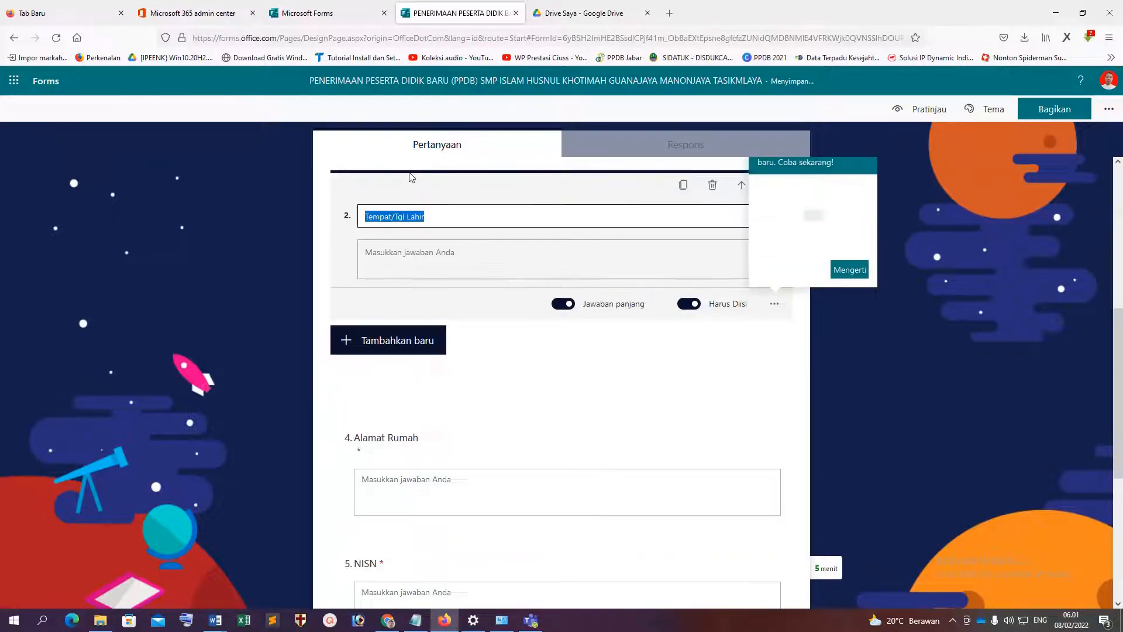
left_click_drag(440, 214, 395, 217)
key("ctrl+c")
key("BackSpace")
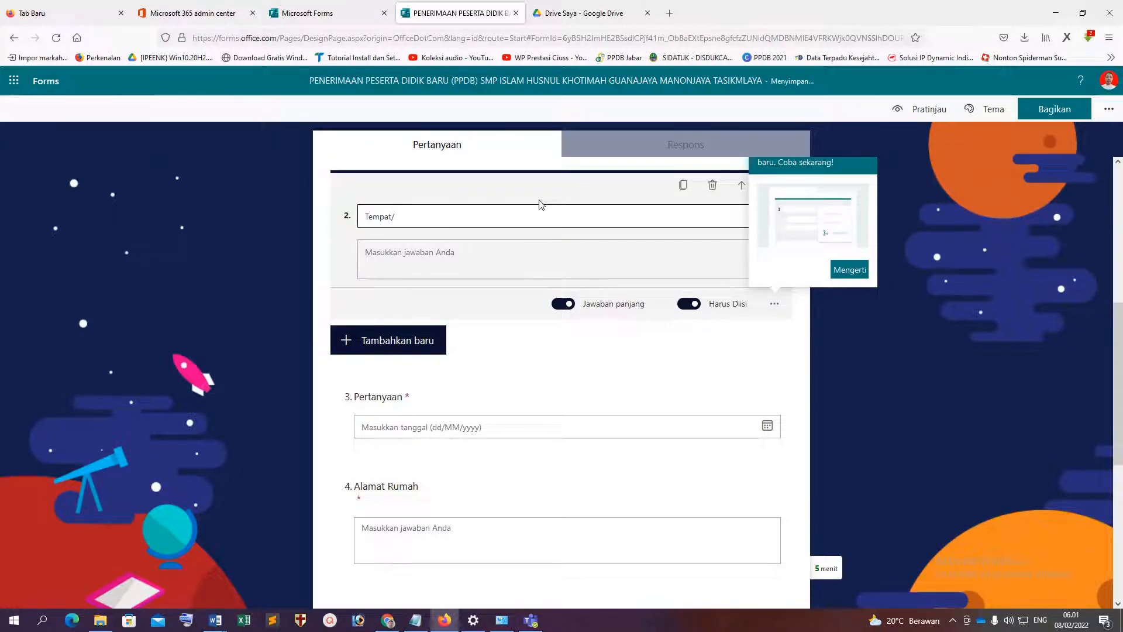
left_click(390, 426)
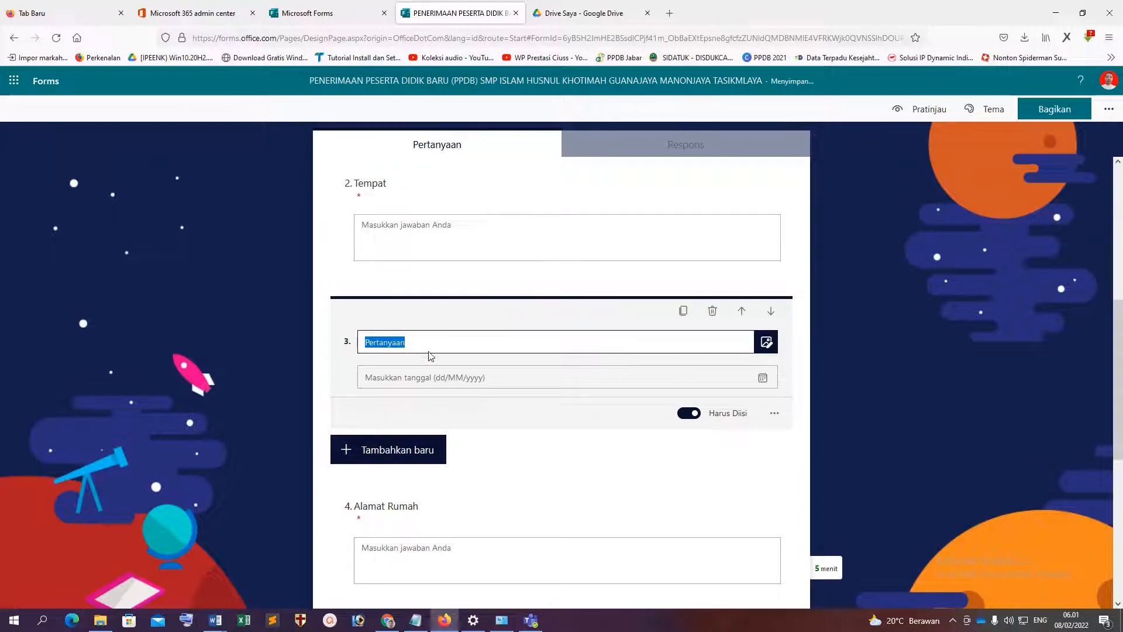
key("ctrl+v")
left_click(249, 340)
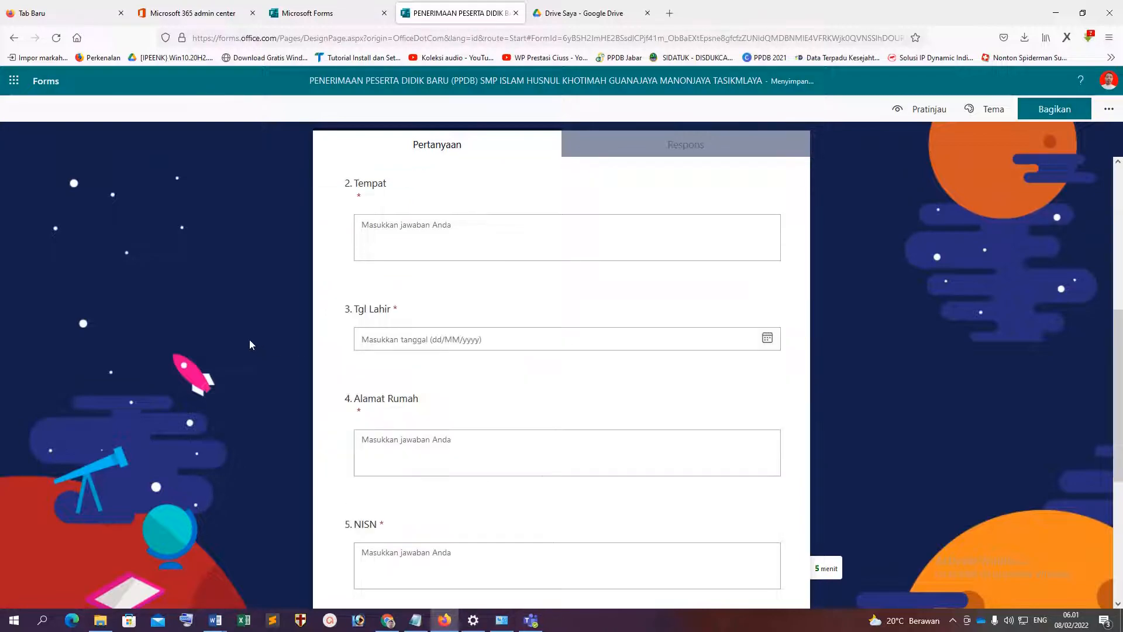
left_click(484, 360)
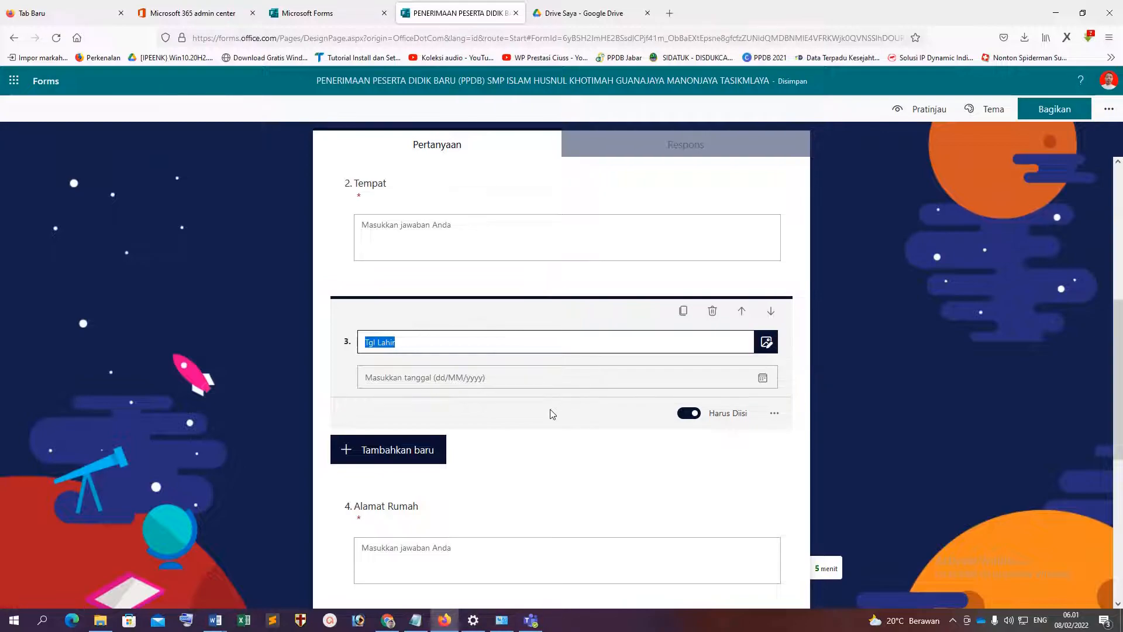
left_click(443, 451)
left_click(686, 450)
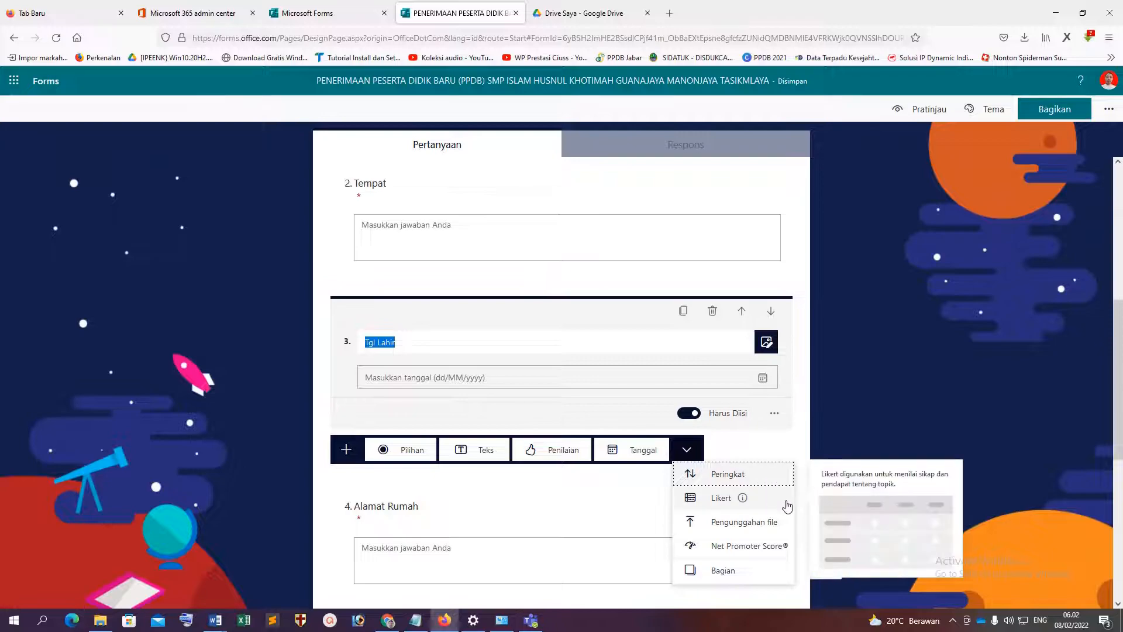
left_click(896, 433)
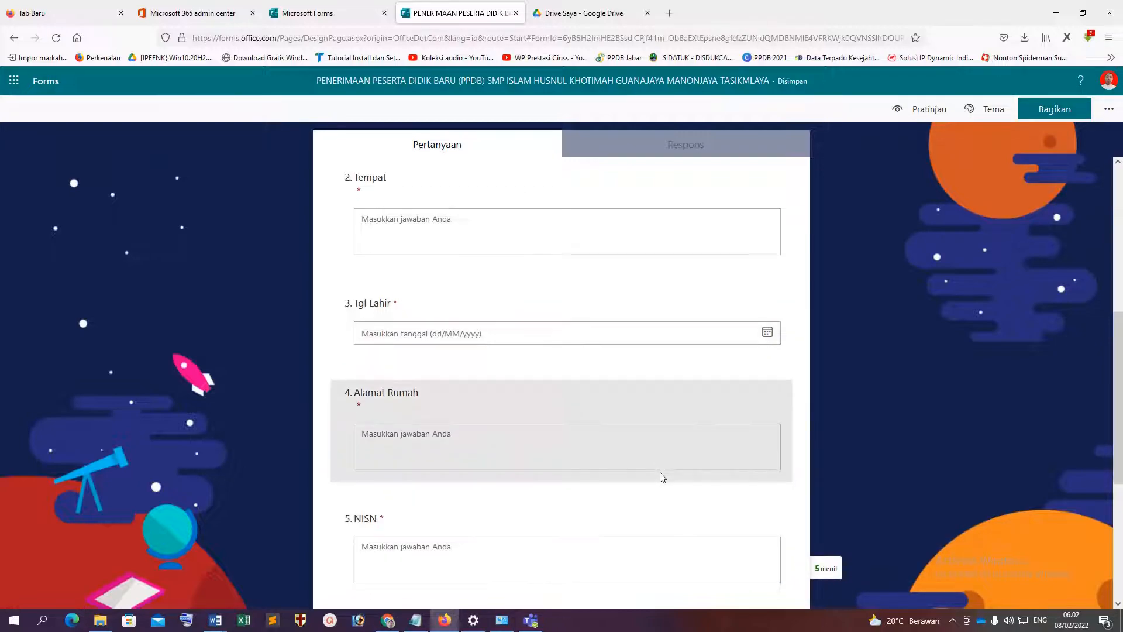
Step: Add a file-upload (Pengunggahan file) question below NO KK and accept the creation of its OneDrive folder
scroll(659, 474, "down", 5)
left_click(413, 564)
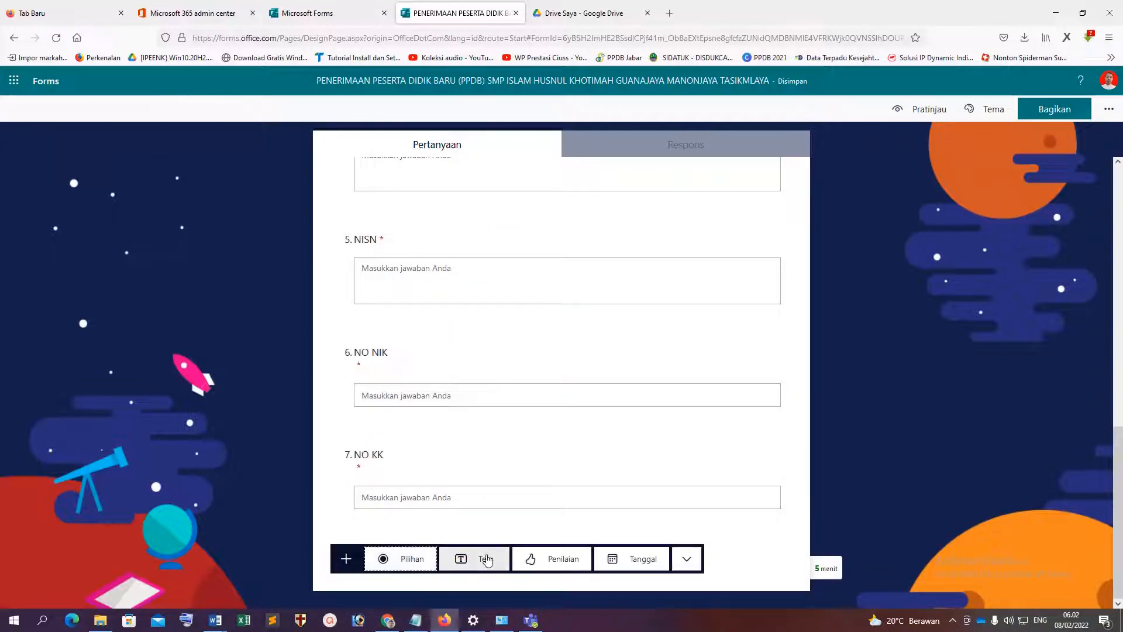
left_click(687, 559)
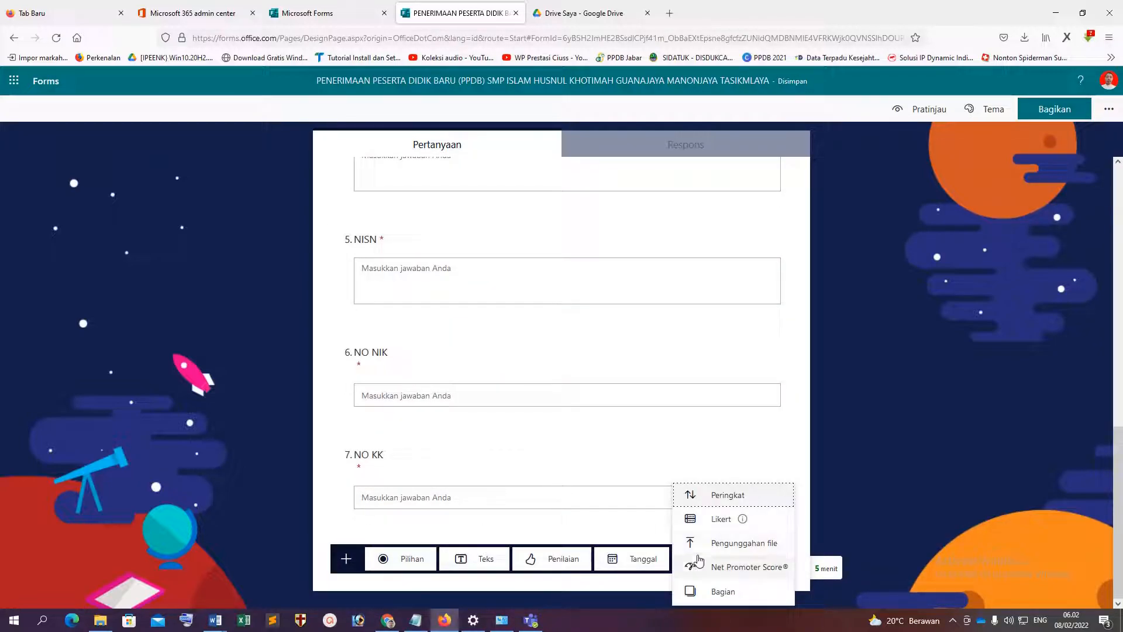
left_click(761, 545)
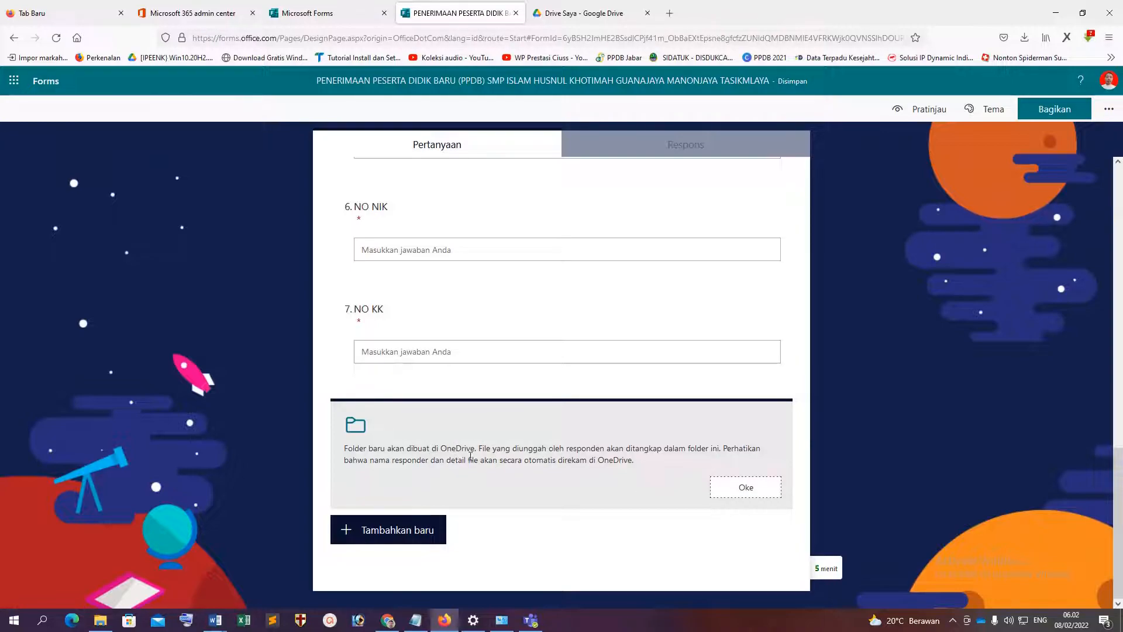
left_click(746, 489)
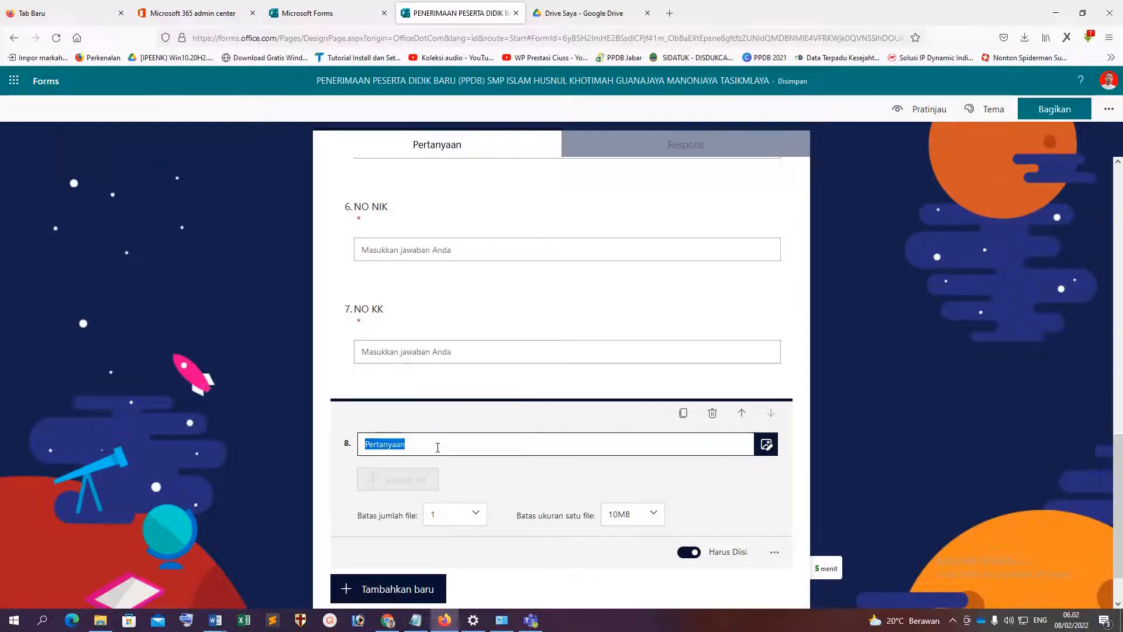
Step: Title the new file-upload question "File Berkas Kartu Keluarga"
type("File")
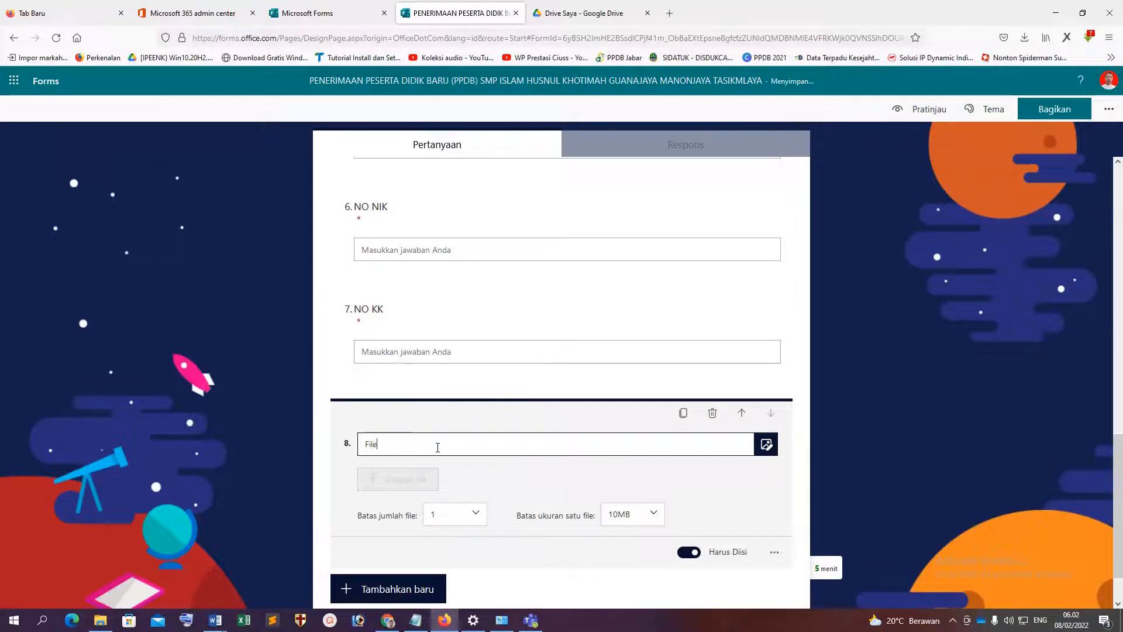
type(" Berkas IJazKartu Keluarga")
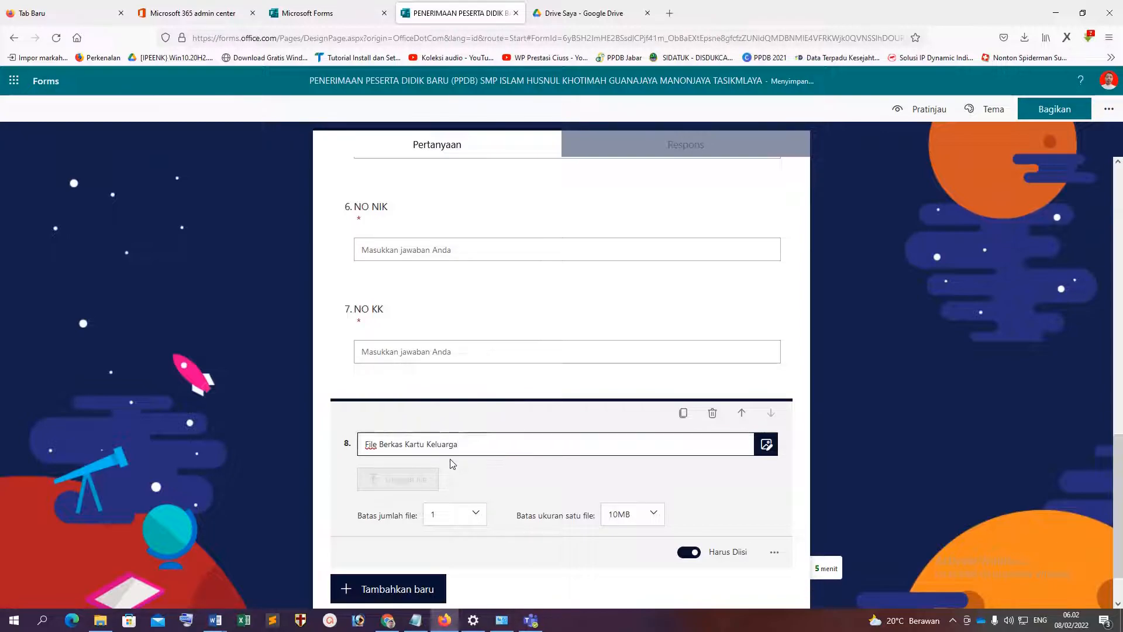
left_click(956, 417)
scroll(462, 497, "down", 2)
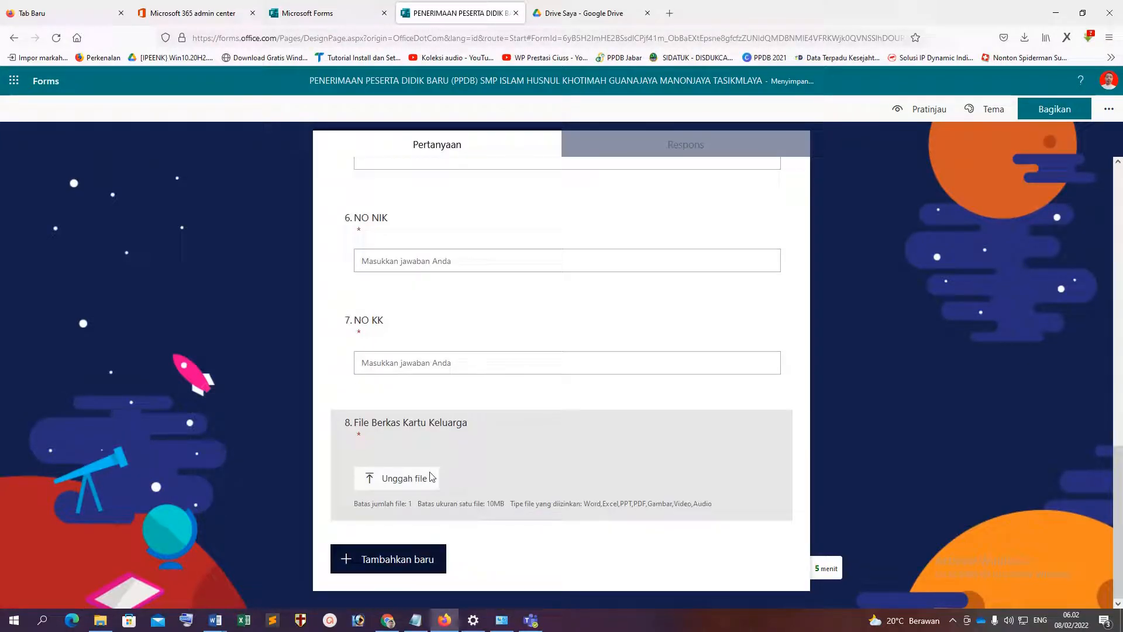
Step: Check the file-count and single-file size limit choices of the File Berkas Kartu Keluarga question
left_click(527, 468)
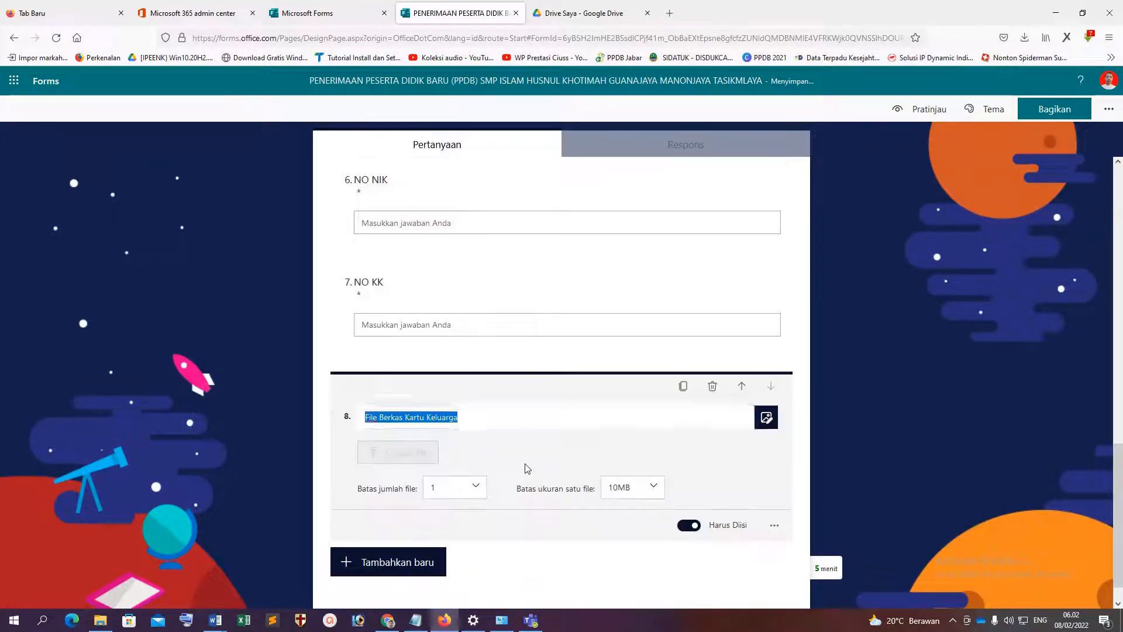
left_click(480, 493)
left_click(479, 491)
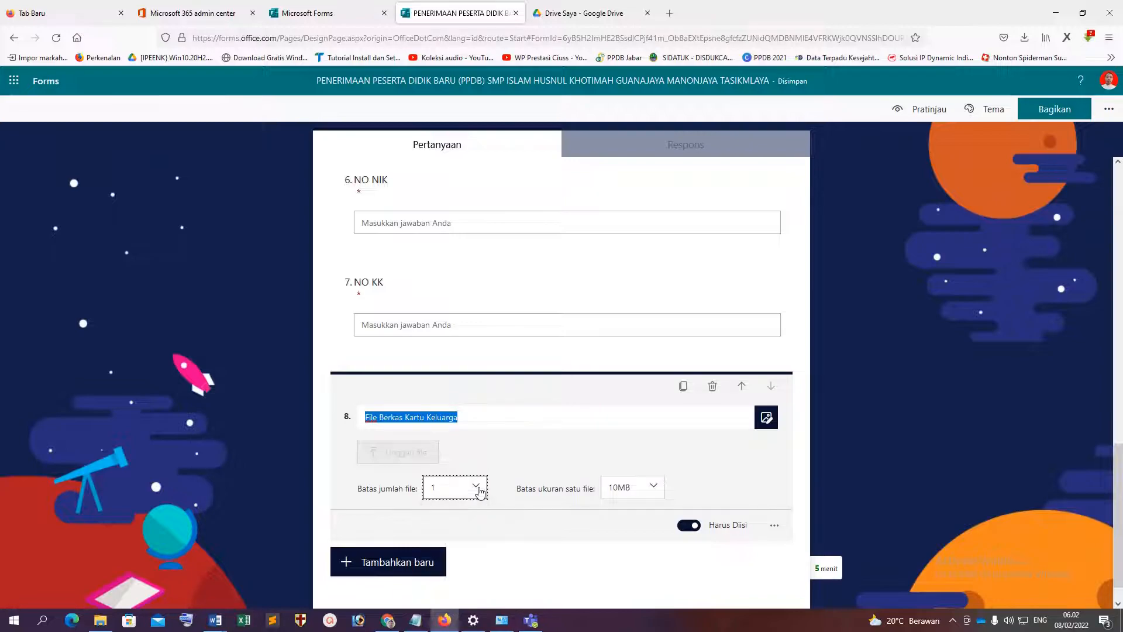
left_click(658, 494)
left_click(658, 493)
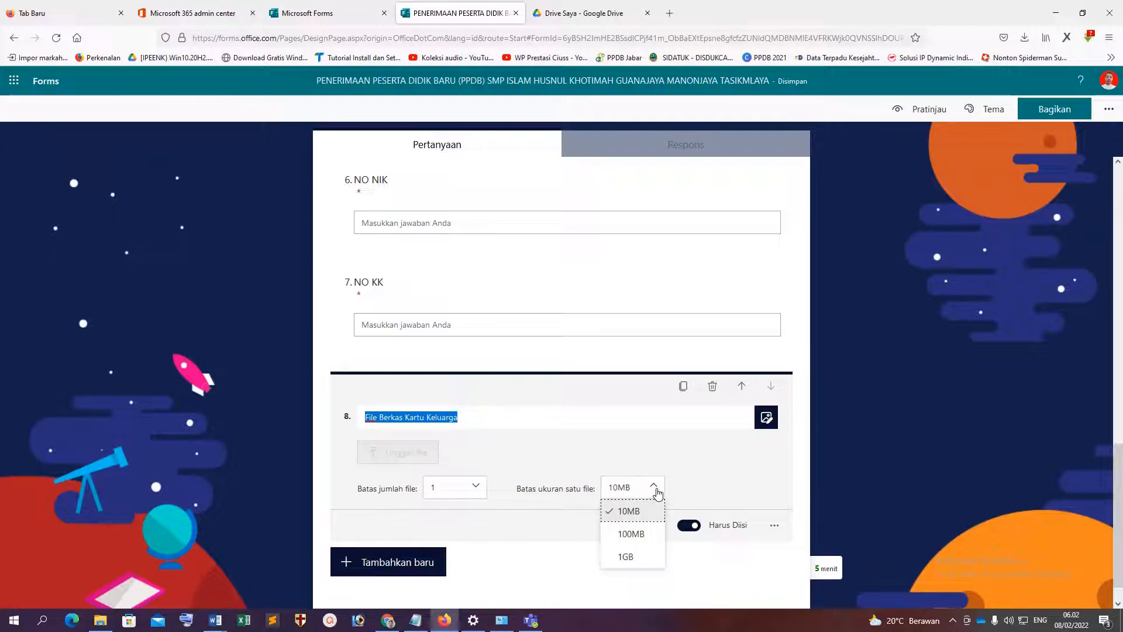
left_click(744, 479)
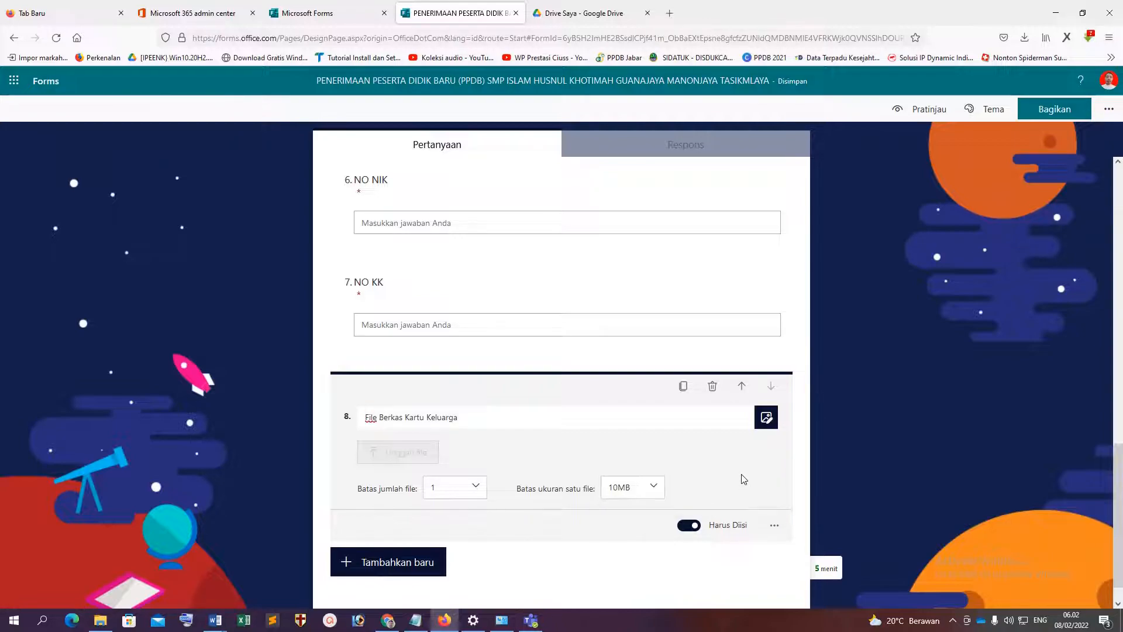
Step: Restrict the file types (Jenis file) accepted by the File Berkas Kartu Keluarga question to PDF and Gambar
left_click(775, 526)
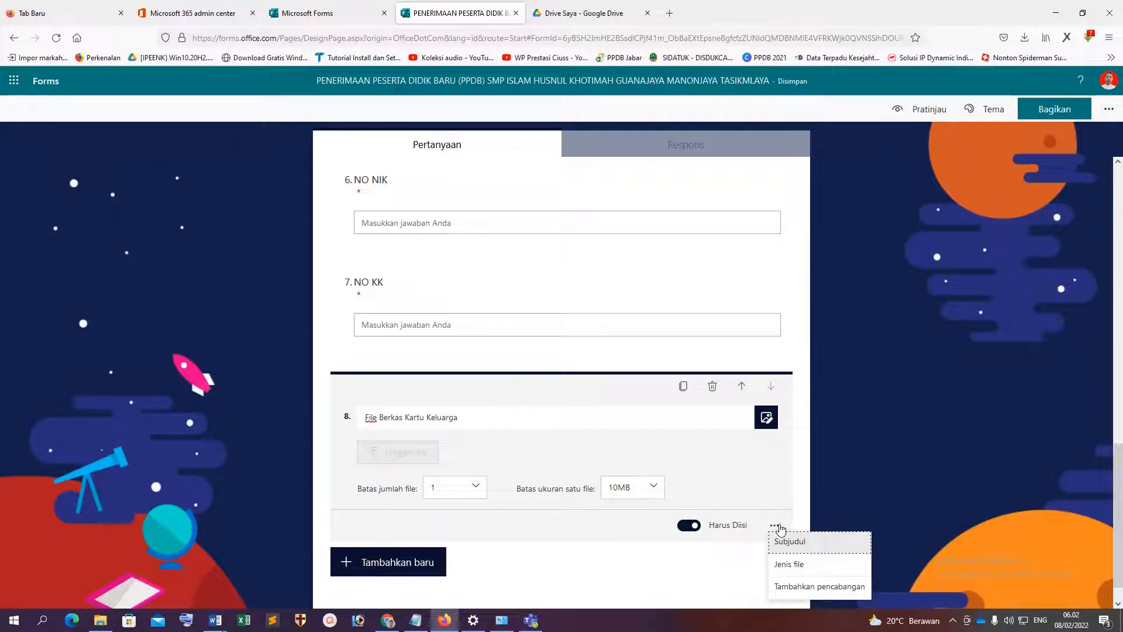
left_click(787, 564)
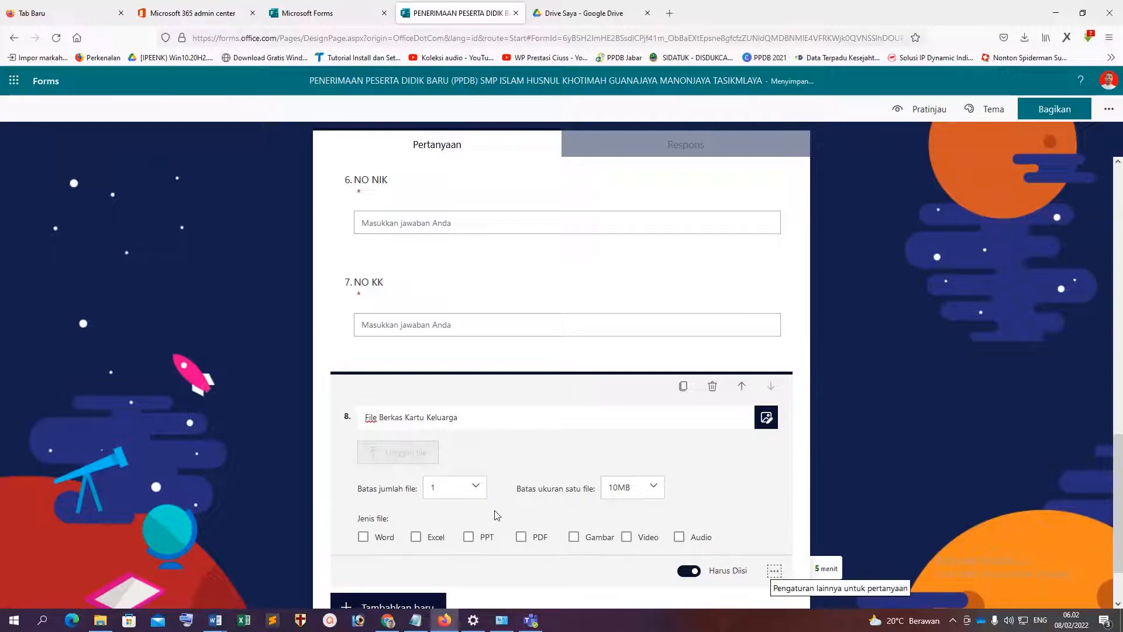
scroll(496, 515, "down", 1)
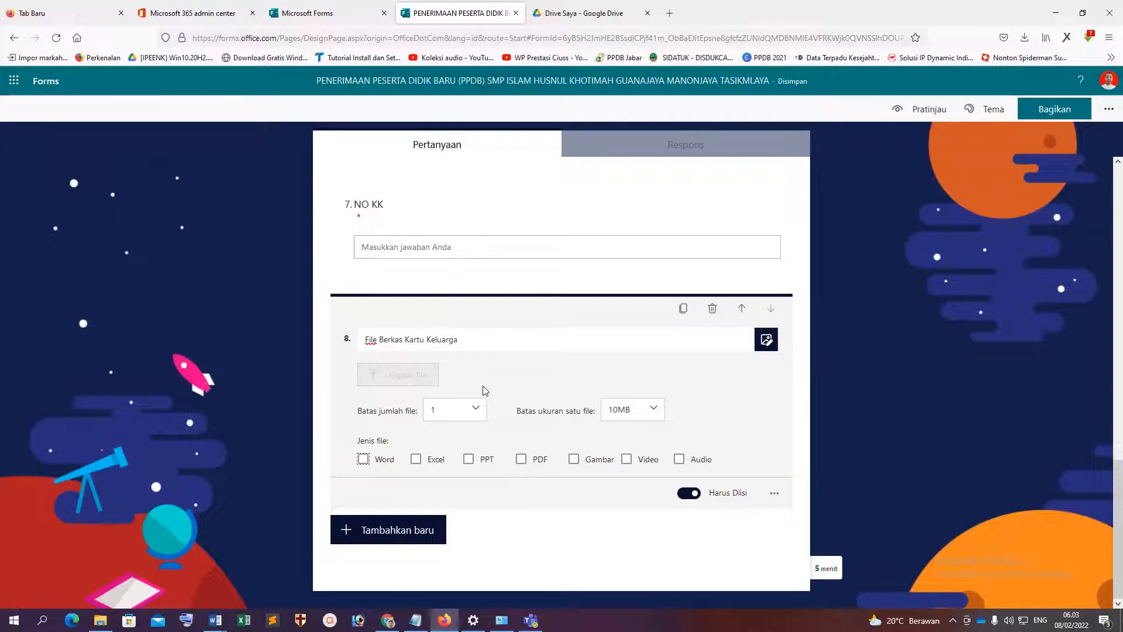
left_click(574, 460)
Step: Open the branching options (pencabangan) for the File Berkas Kartu Keluarga question and examine which destinations it can go to
left_click(774, 493)
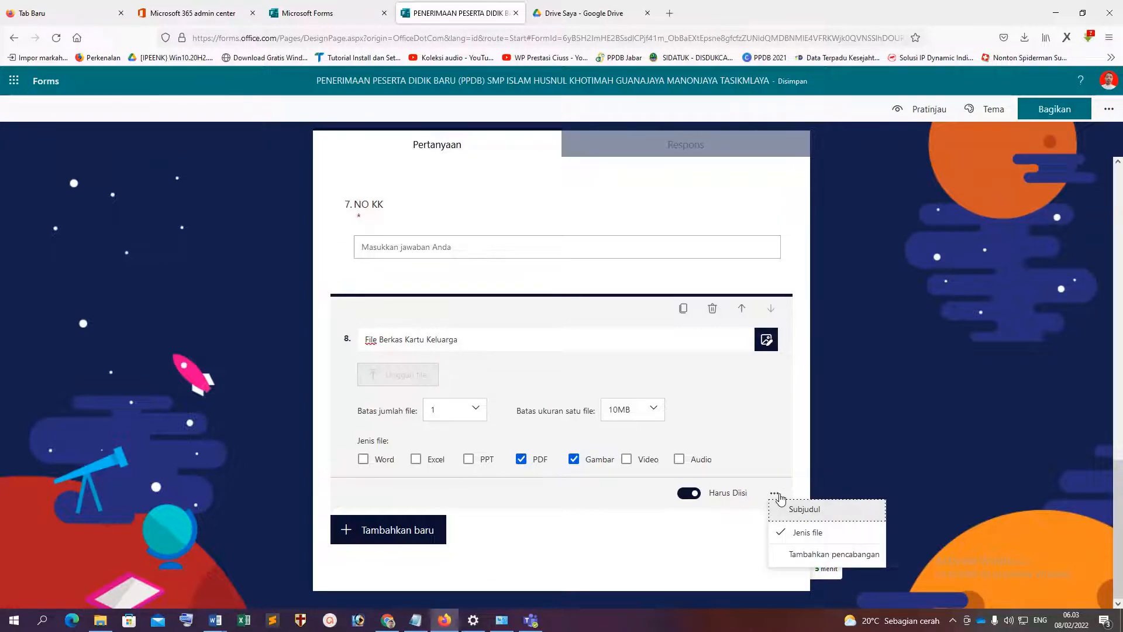
left_click(804, 554)
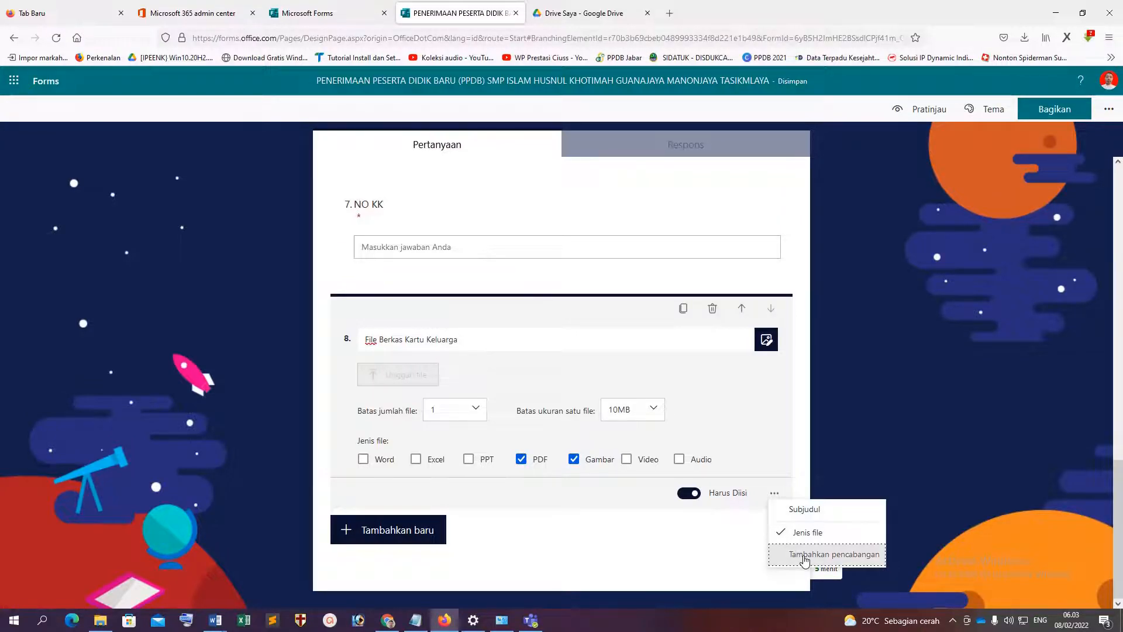
scroll(485, 520, "up", 5)
scroll(492, 521, "down", 5)
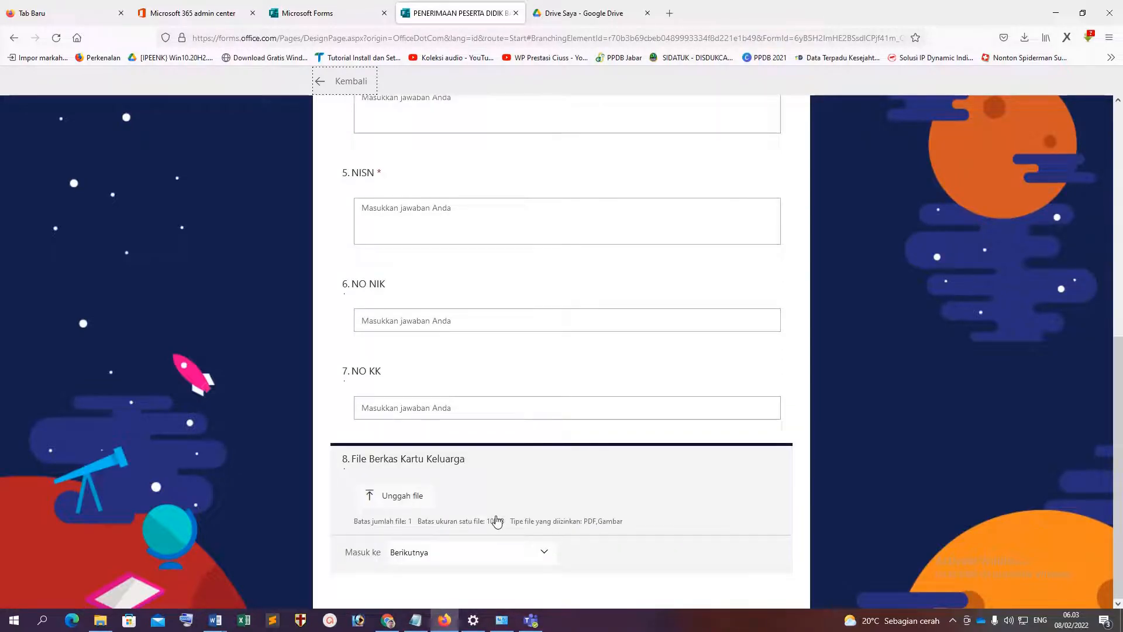
left_click(500, 554)
scroll(501, 562, "down", 2)
scroll(501, 563, "down", 1)
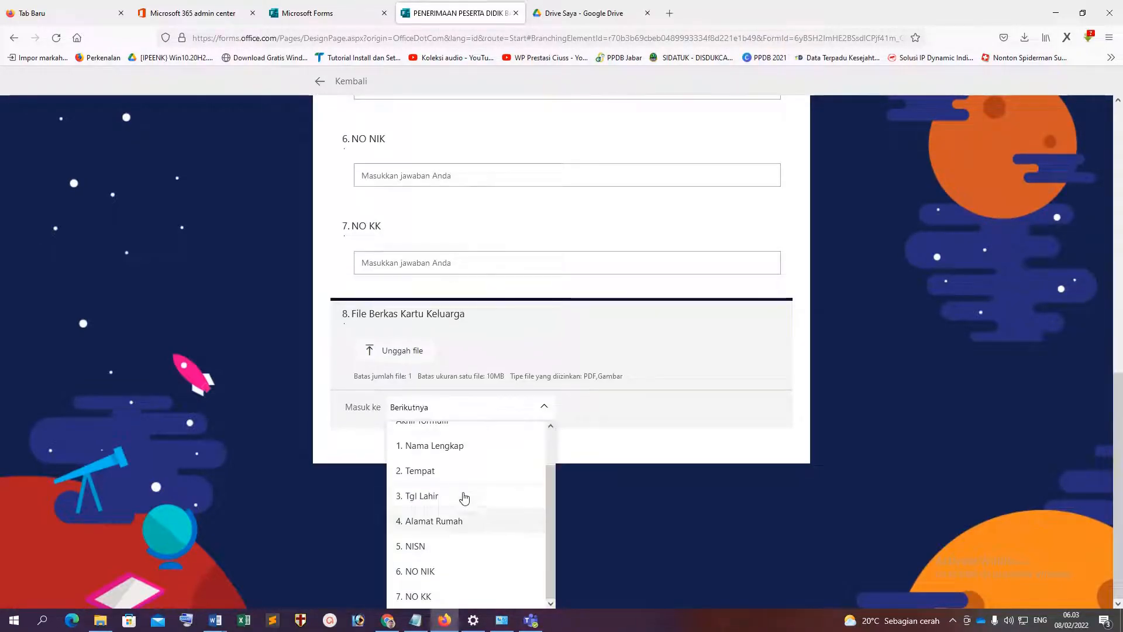
left_click(672, 439)
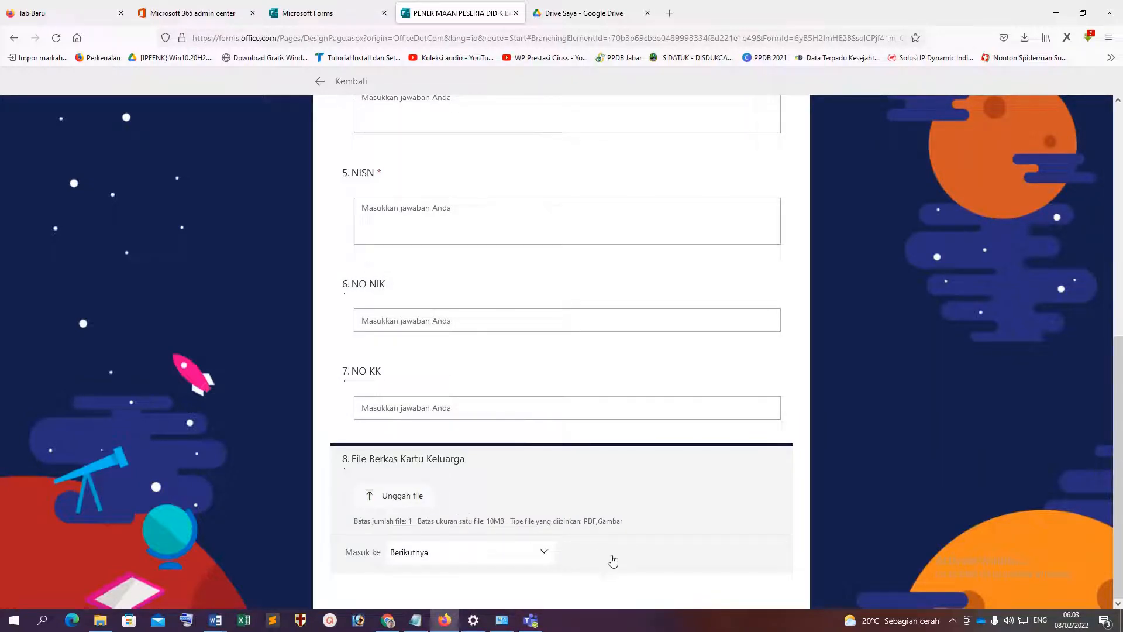
left_click(537, 553)
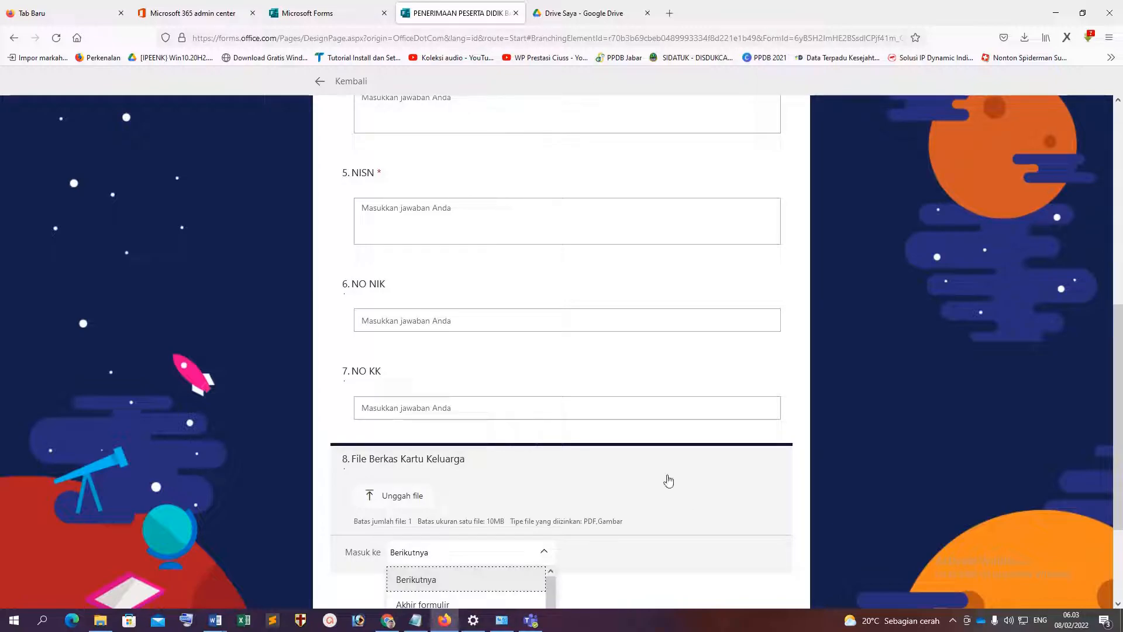
left_click(483, 389)
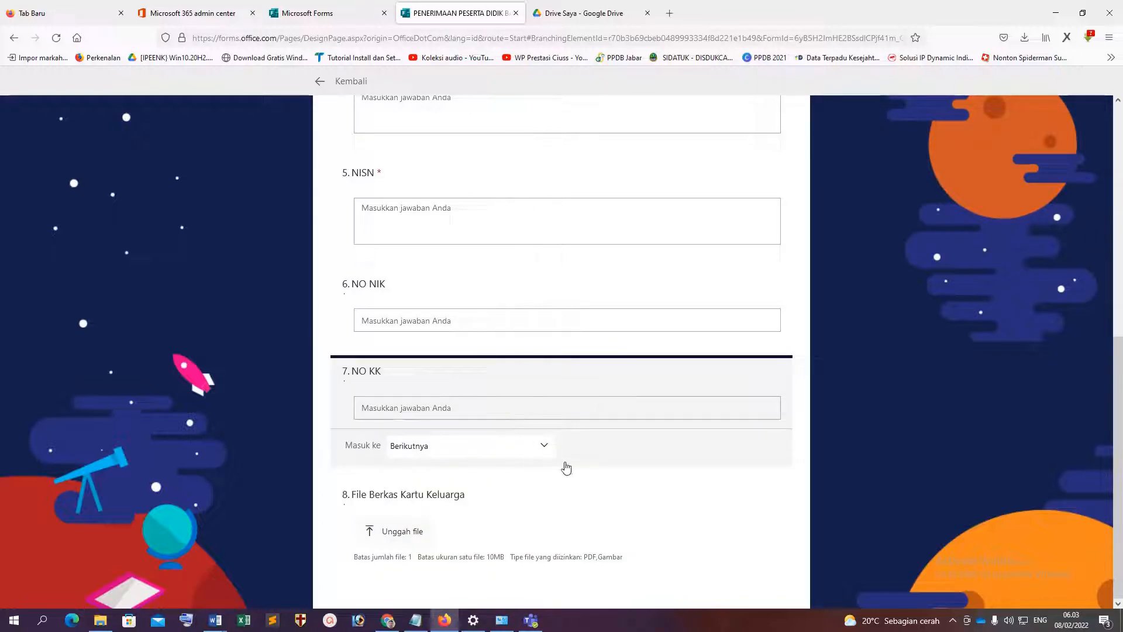
Step: Check the extra options for branching and the branching setting of the Tgl Lahir question
scroll(606, 470, "up", 7)
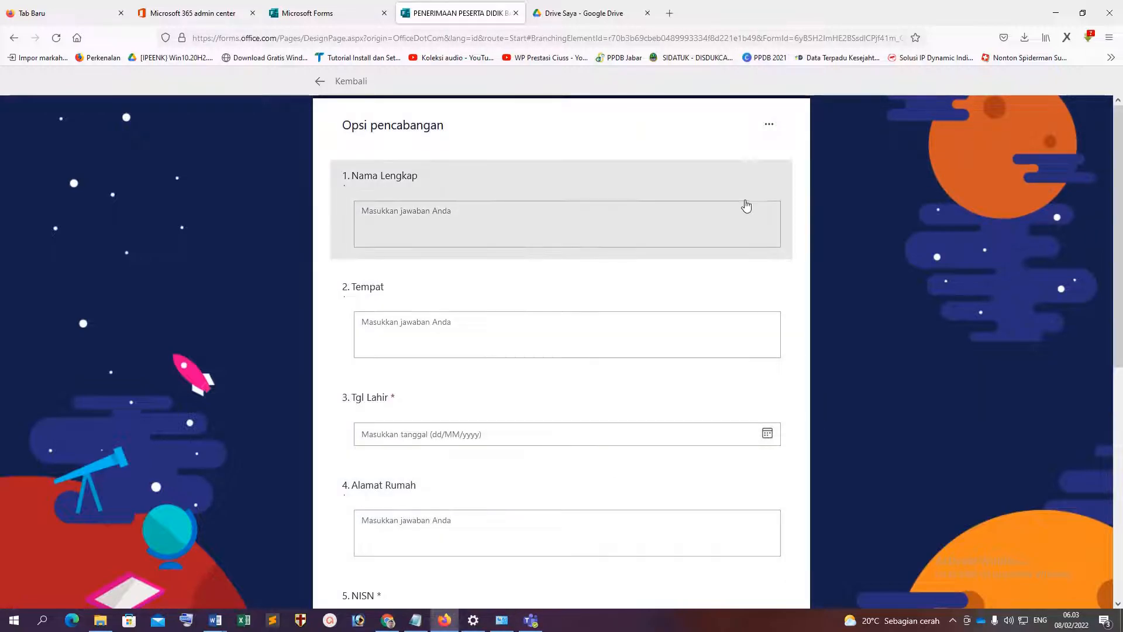
left_click(770, 125)
key("Escape")
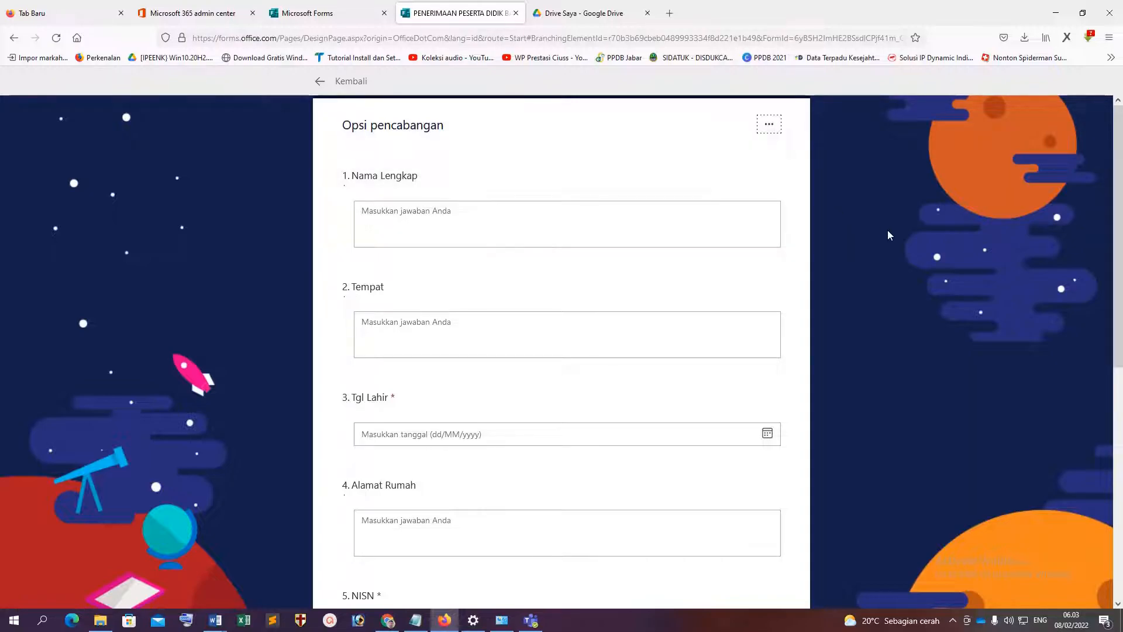
left_click(460, 398)
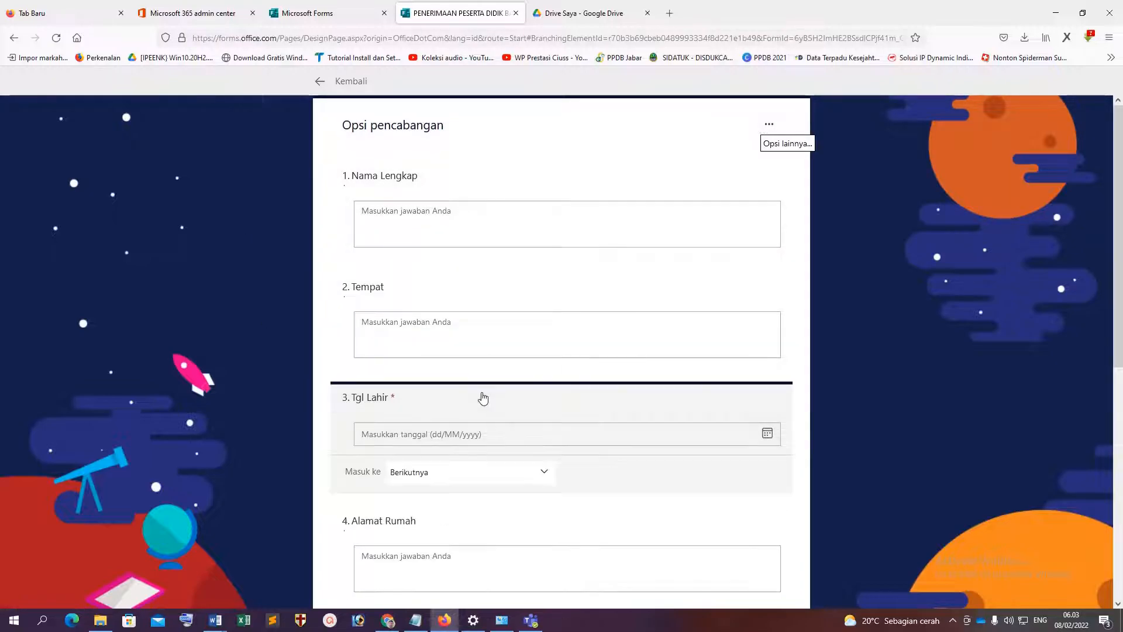
scroll(631, 447, "down", 5)
scroll(630, 447, "down", 2)
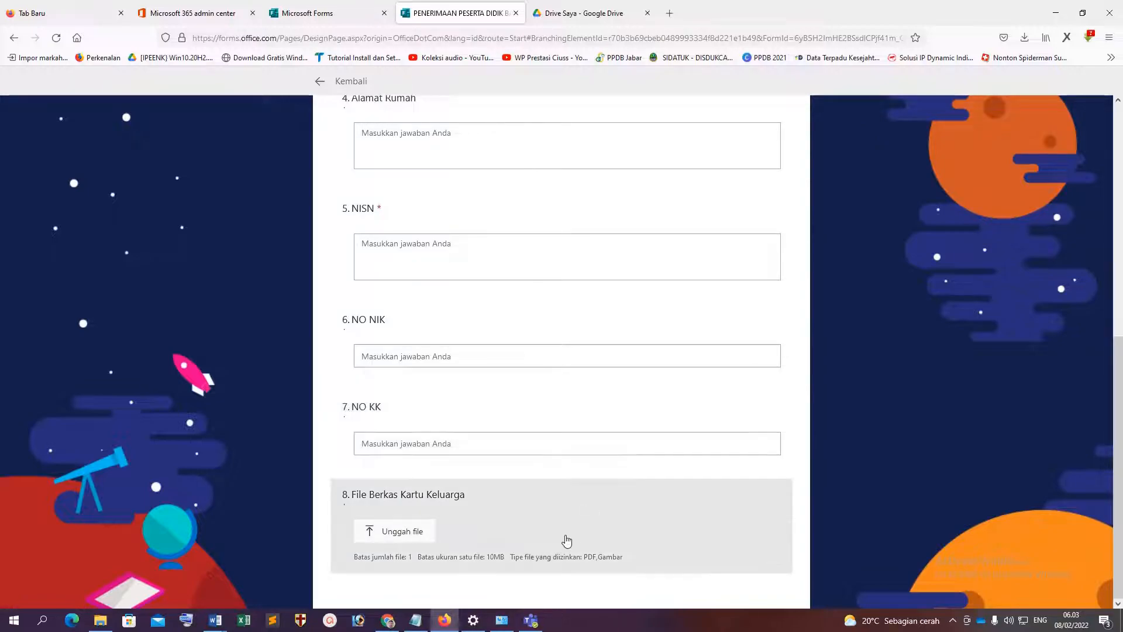
Step: Set the branching destination of the File Berkas Kartu Keluarga question to Akhir formulir and return to the form editor
left_click(560, 542)
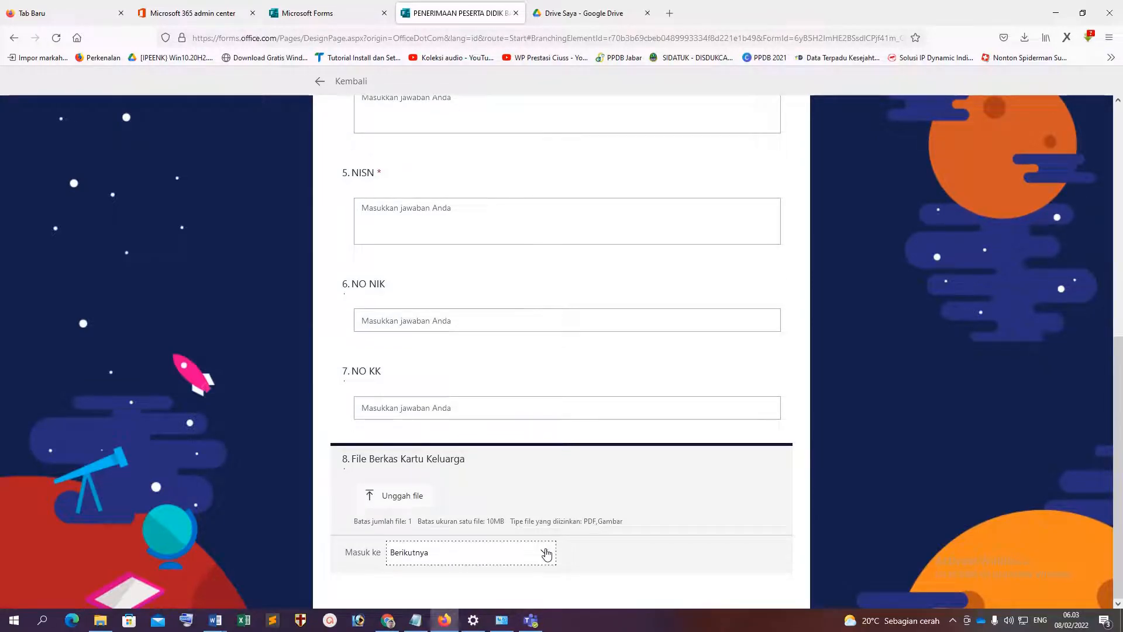
left_click(543, 551)
left_click(421, 604)
scroll(518, 451, "up", 7)
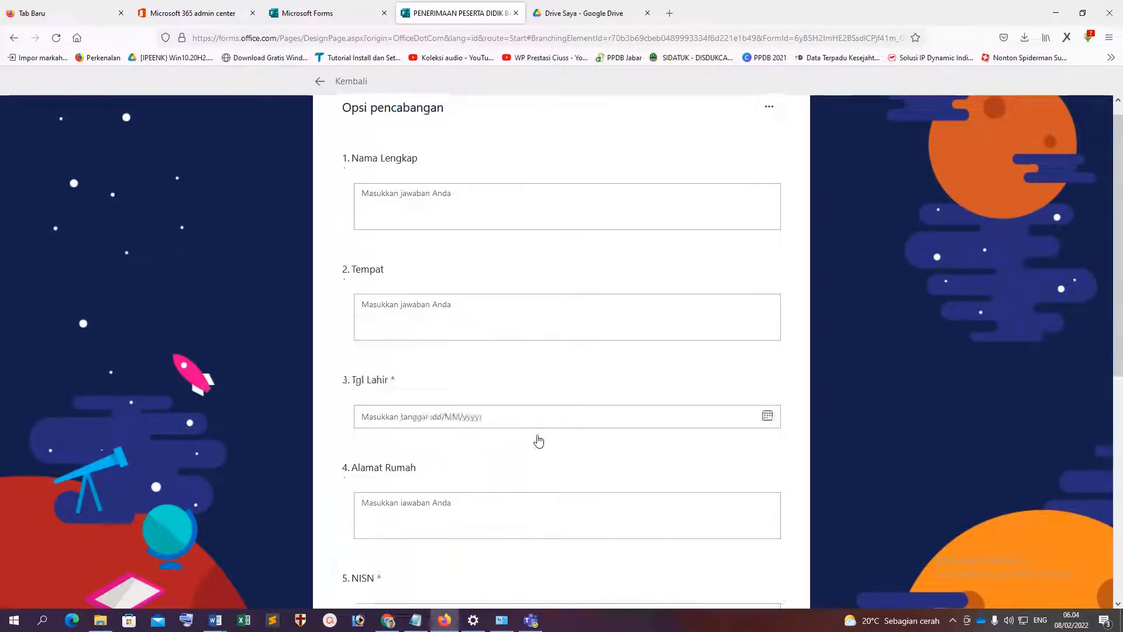
left_click(326, 81)
scroll(543, 373, "down", 5)
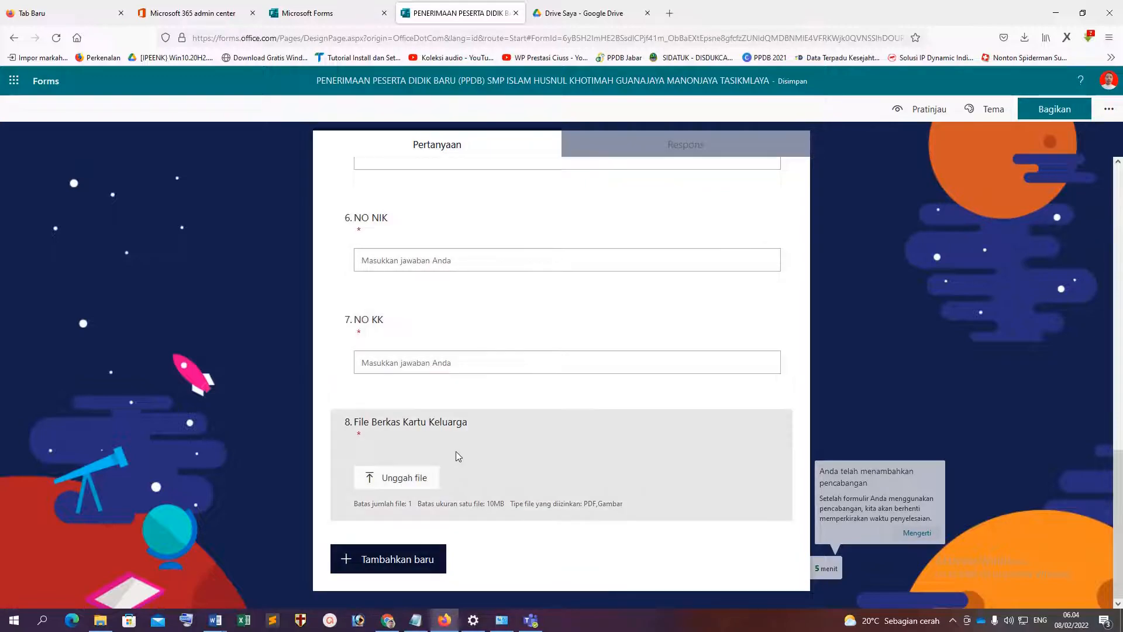
Step: Open the File Berkas Kartu Keluarga question to review its upload limits and file types
left_click(594, 454)
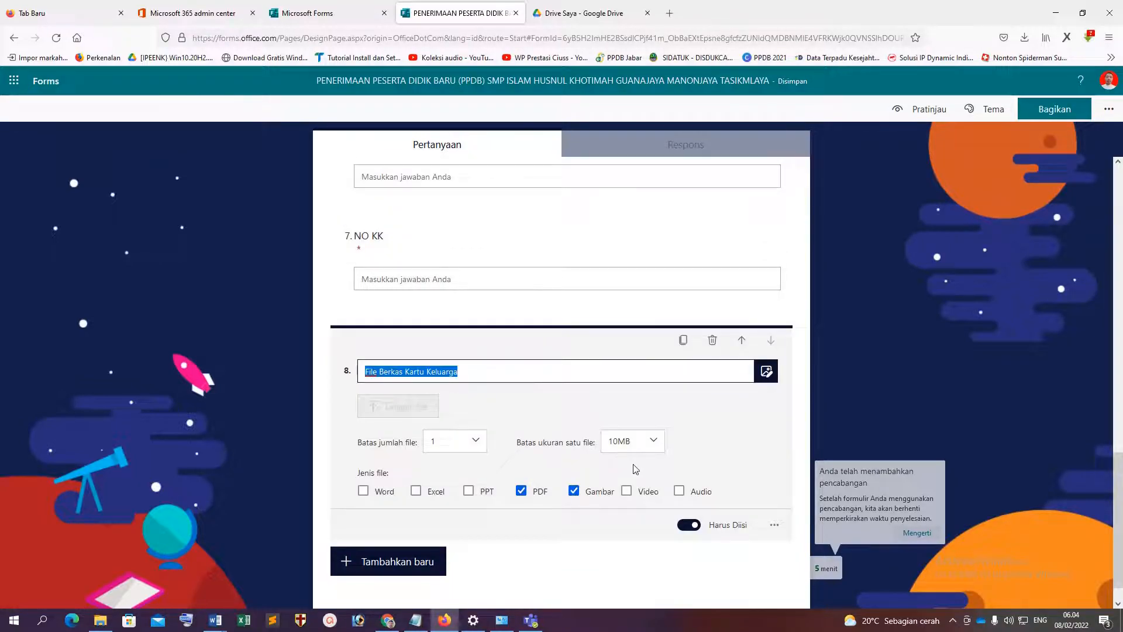
left_click(614, 537)
scroll(689, 433, "up", 10)
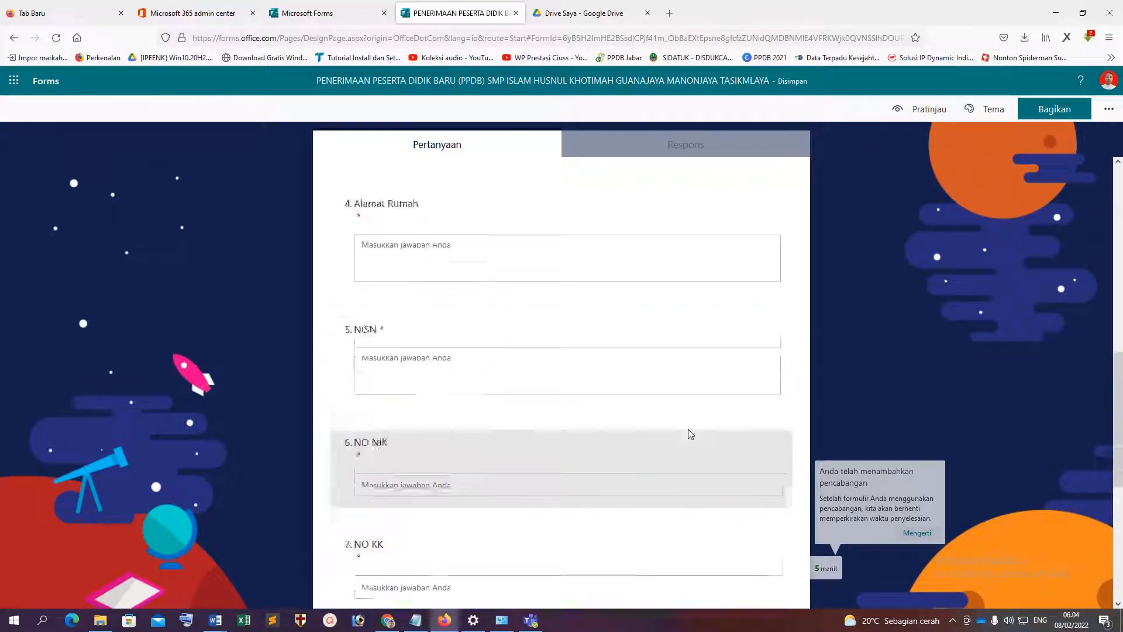
Step: Open the form's sharing options, shorten the response URL and limit respondents to "Orang tertentu di organisasi saya dapat merespons"
left_click(1064, 118)
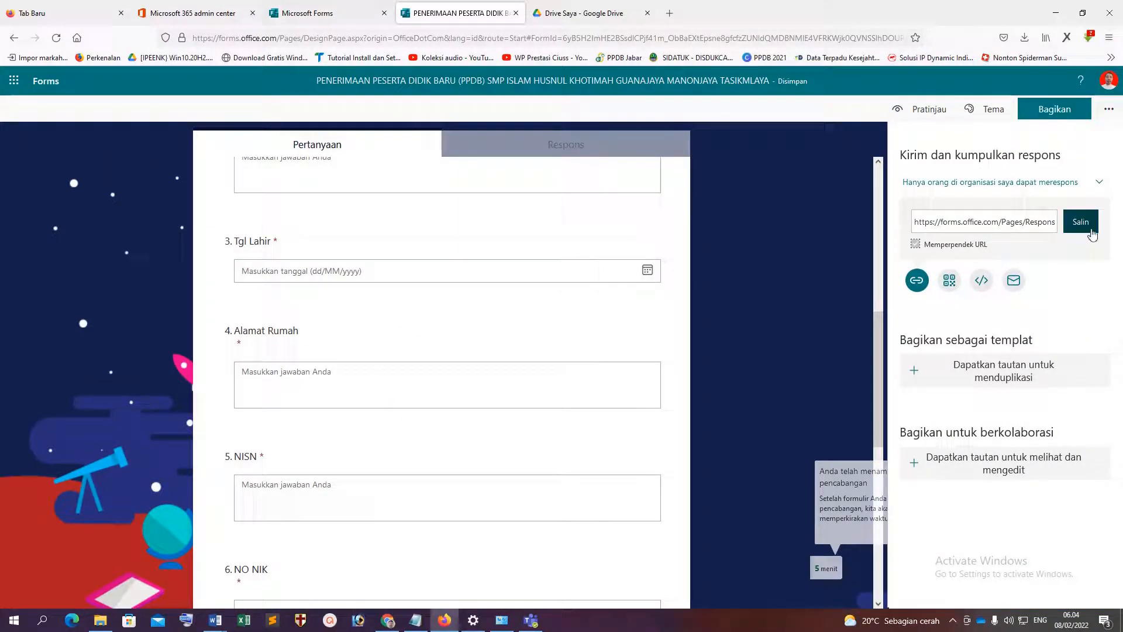
left_click(1095, 183)
left_click(1093, 183)
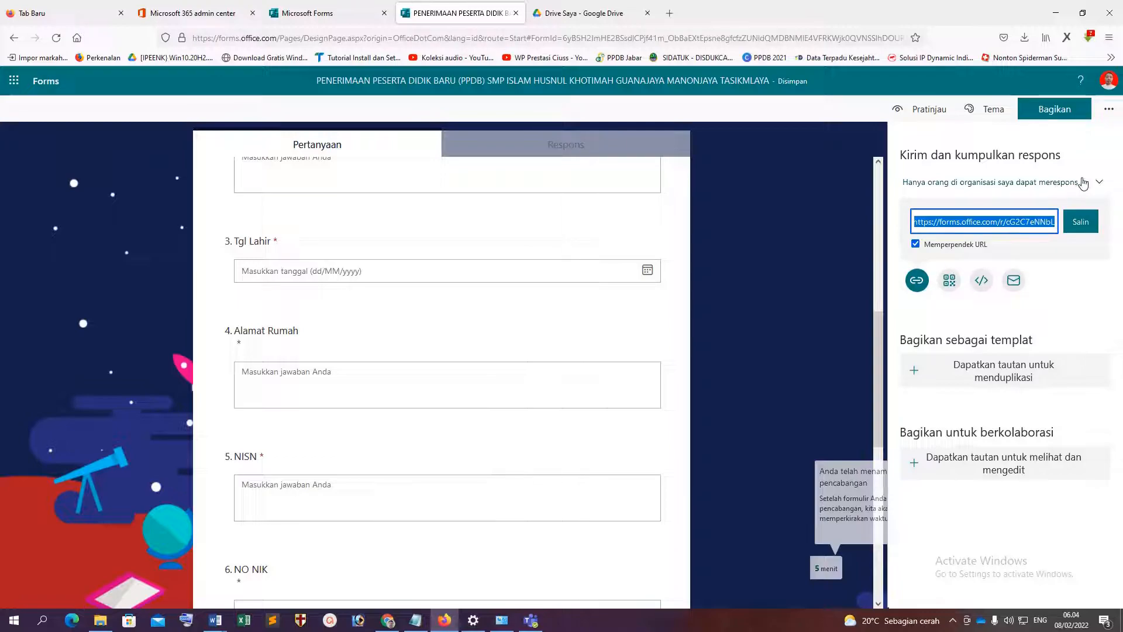
left_click(1084, 183)
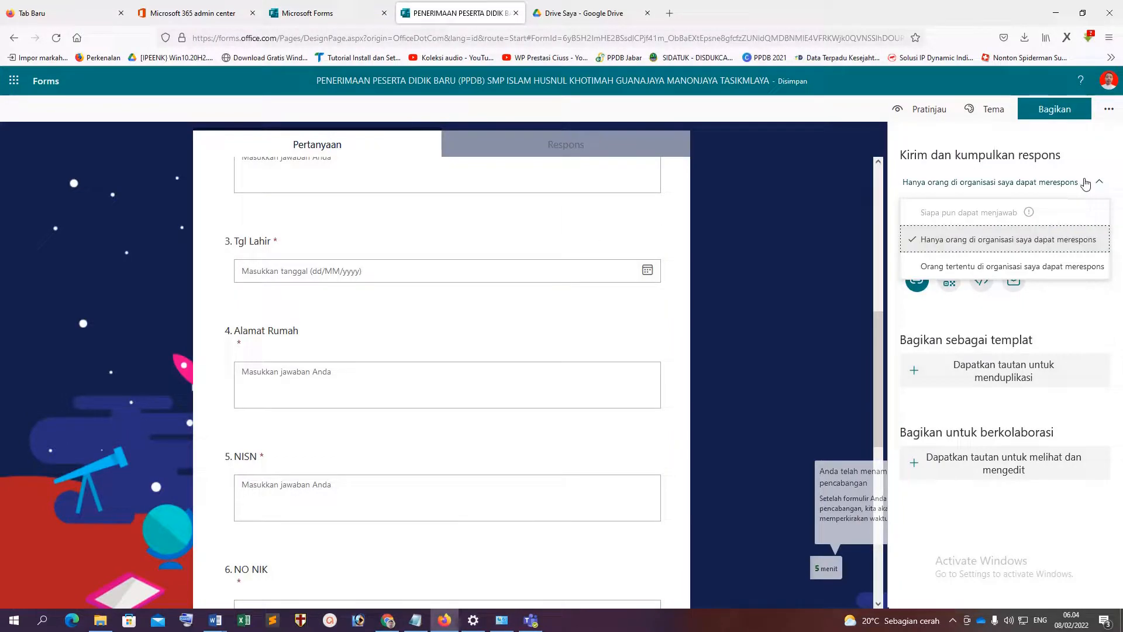
left_click(956, 216)
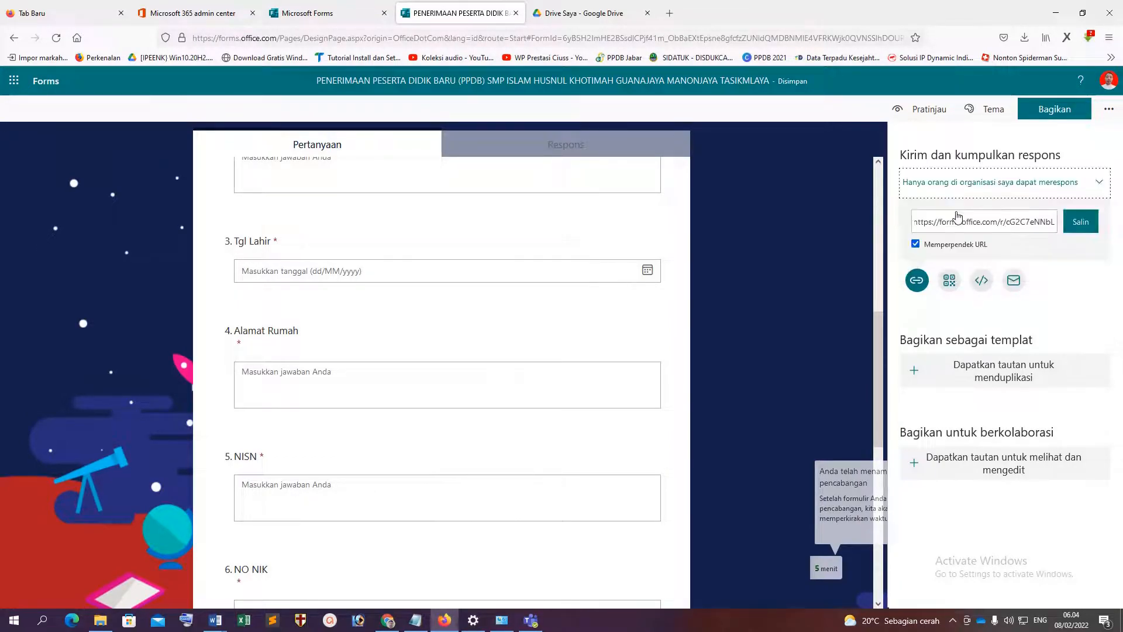
left_click(1070, 183)
left_click(971, 266)
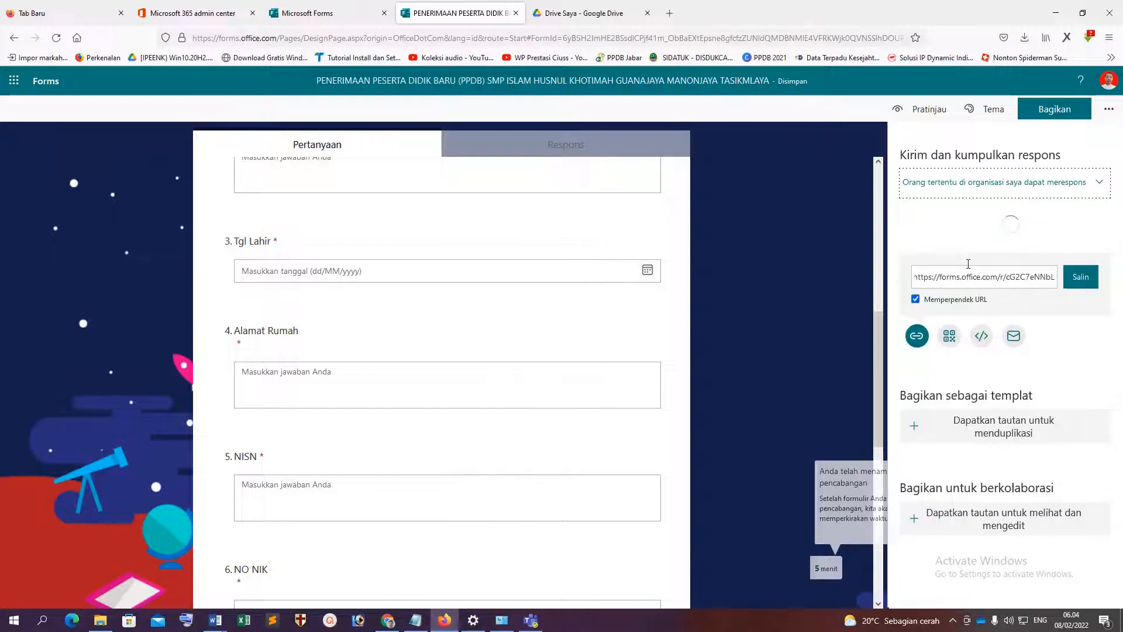
Step: Check why the "Siapa pun dapat menjawab" respondent option is unavailable and compare it with the form's file upload question
left_click(1046, 186)
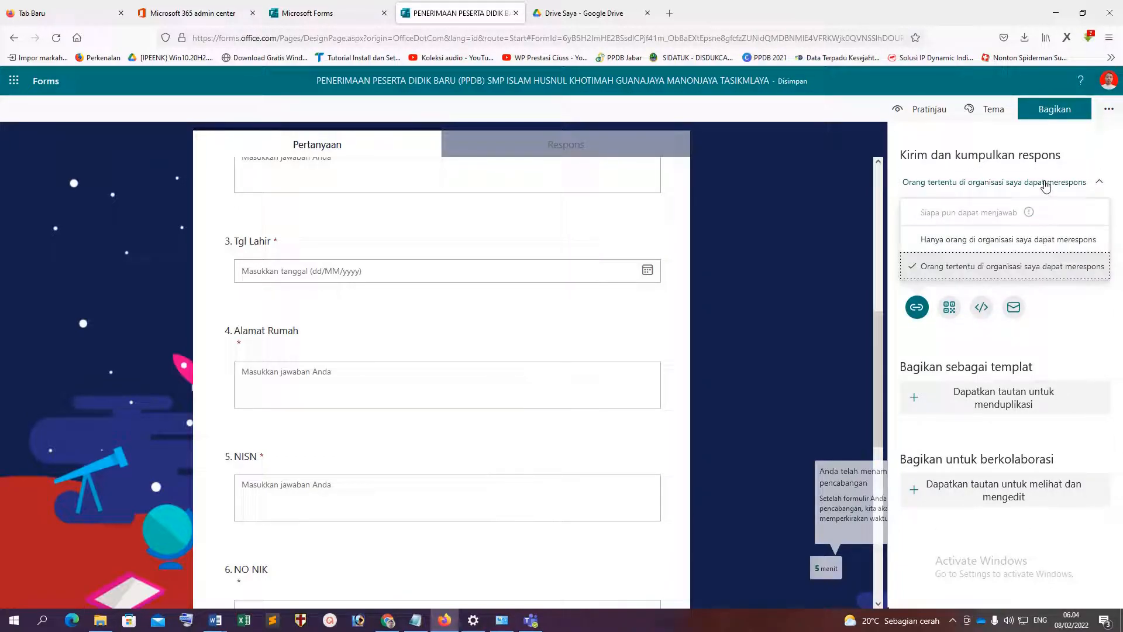
mouse_move(1029, 215)
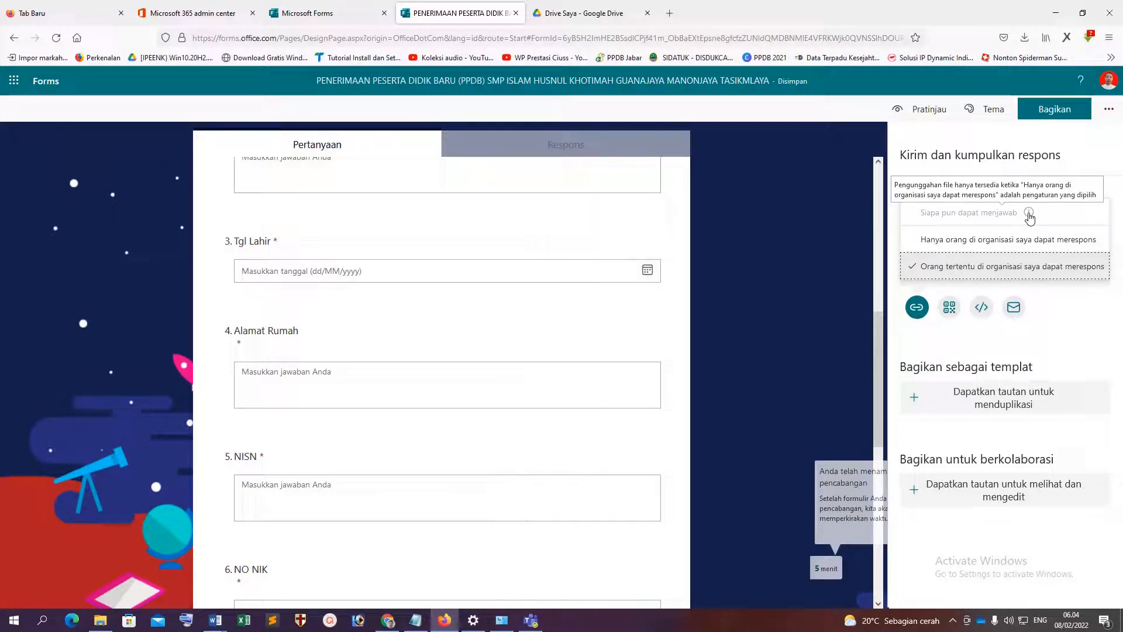
scroll(396, 458, "down", 7)
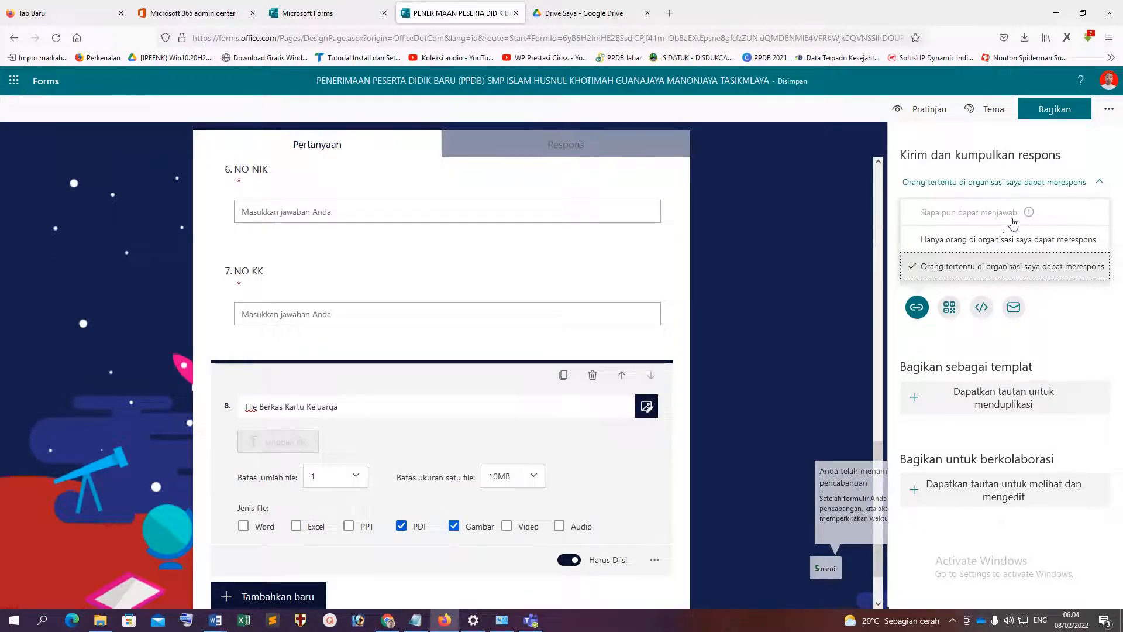
left_click(1094, 217)
left_click(1100, 182)
left_click(1080, 327)
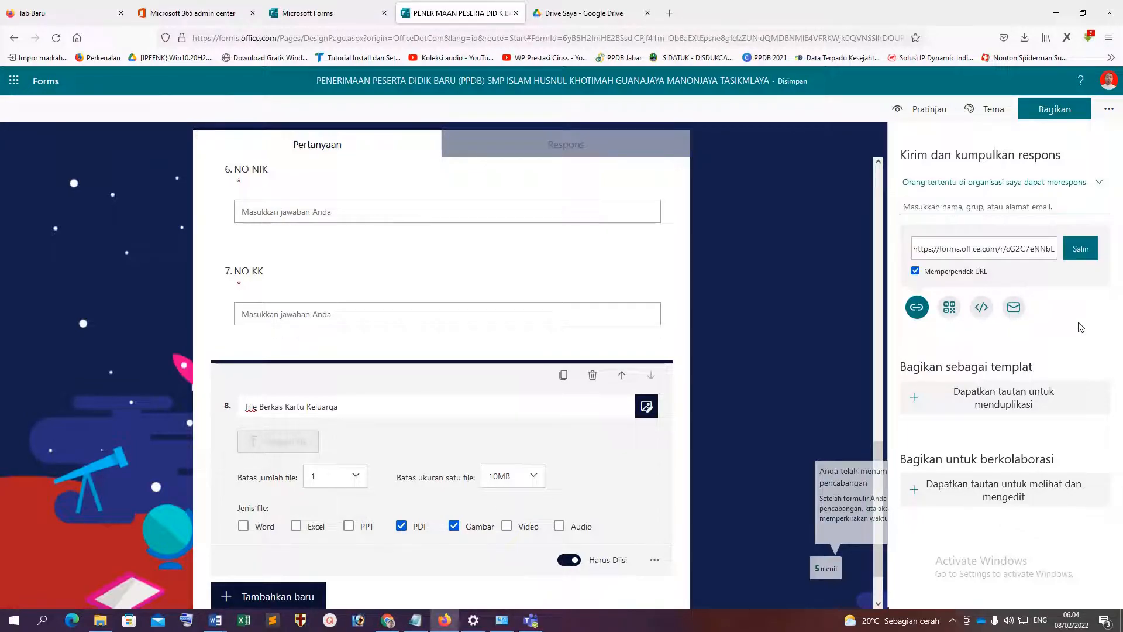
Step: Copy the shortened form link, switch to Chrome, close the surplus tabs and open the link there
left_click(1080, 249)
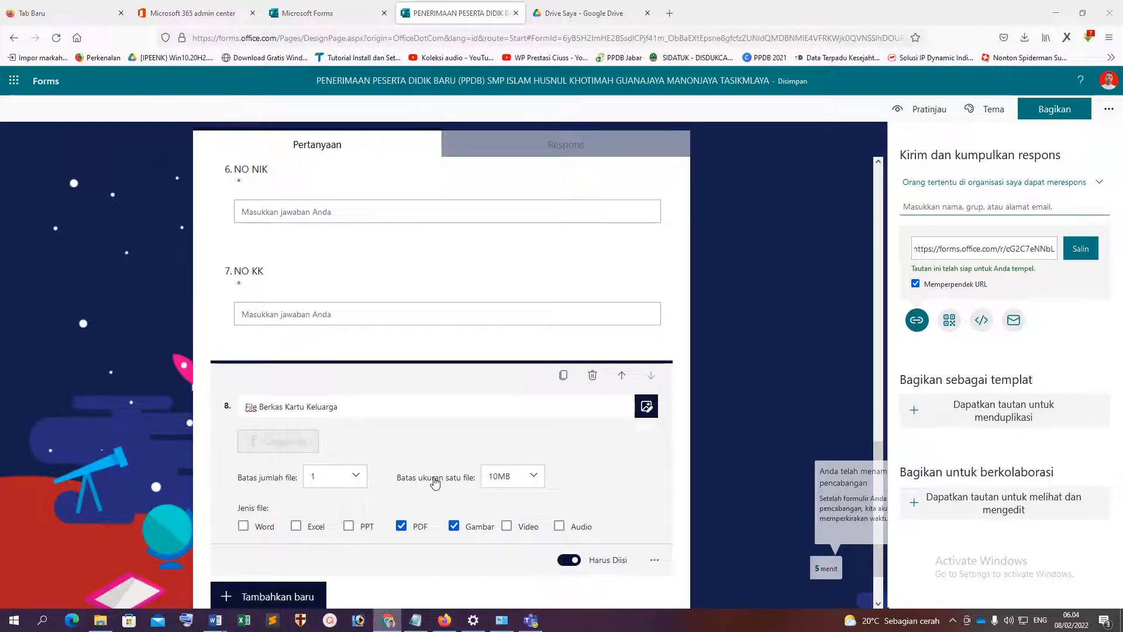
left_click(388, 620)
left_click(978, 10)
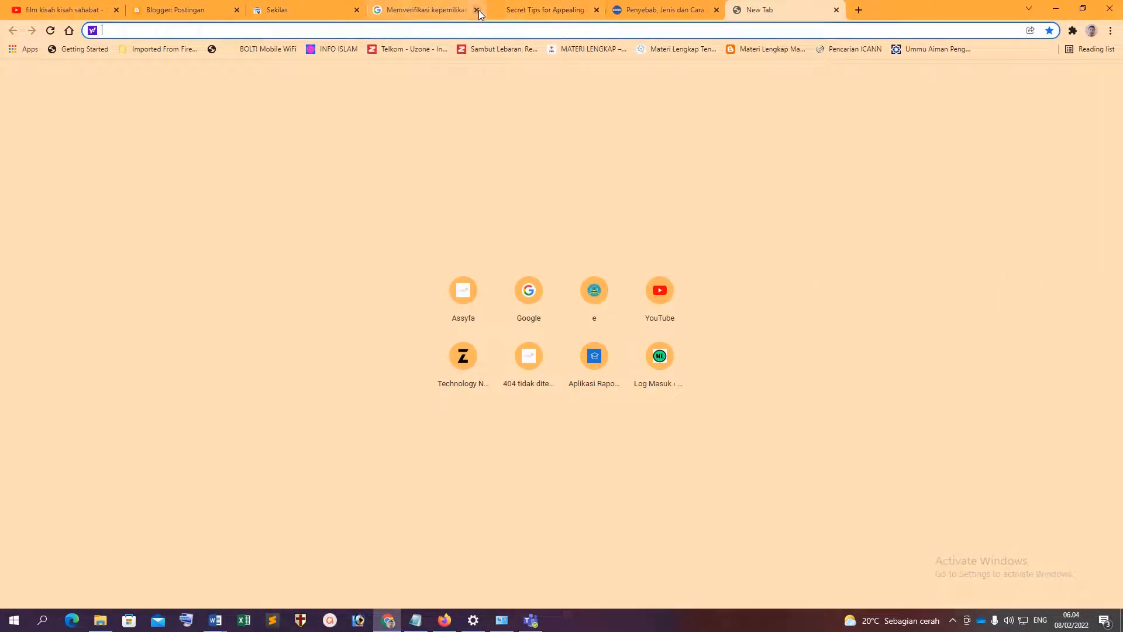
left_click(478, 9)
left_click(477, 10)
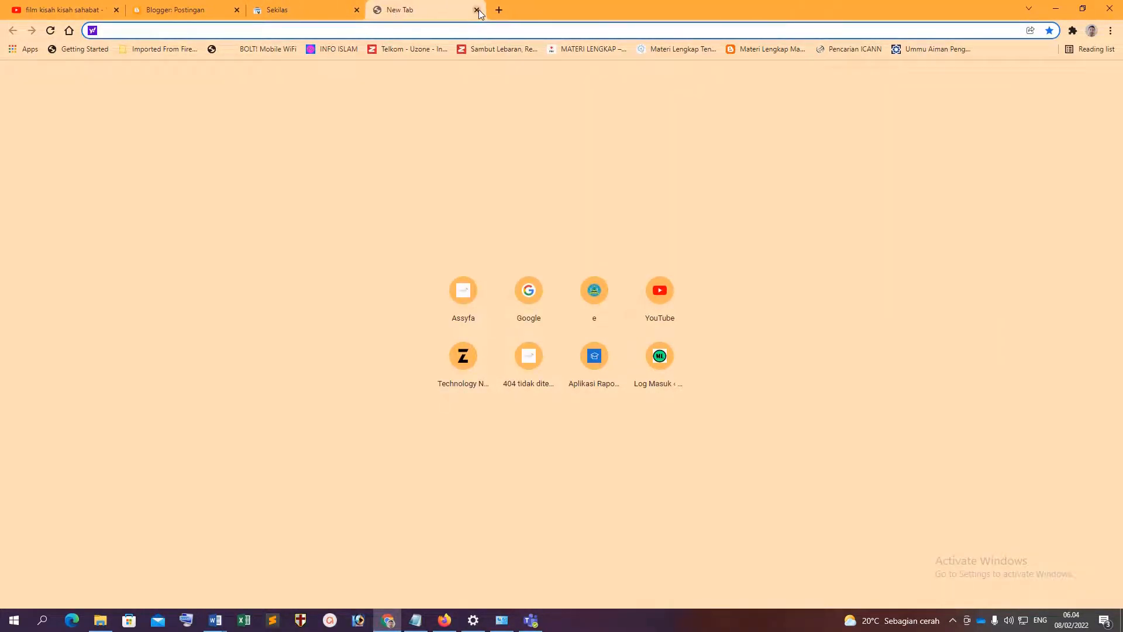
key("ctrl+v")
key("Return")
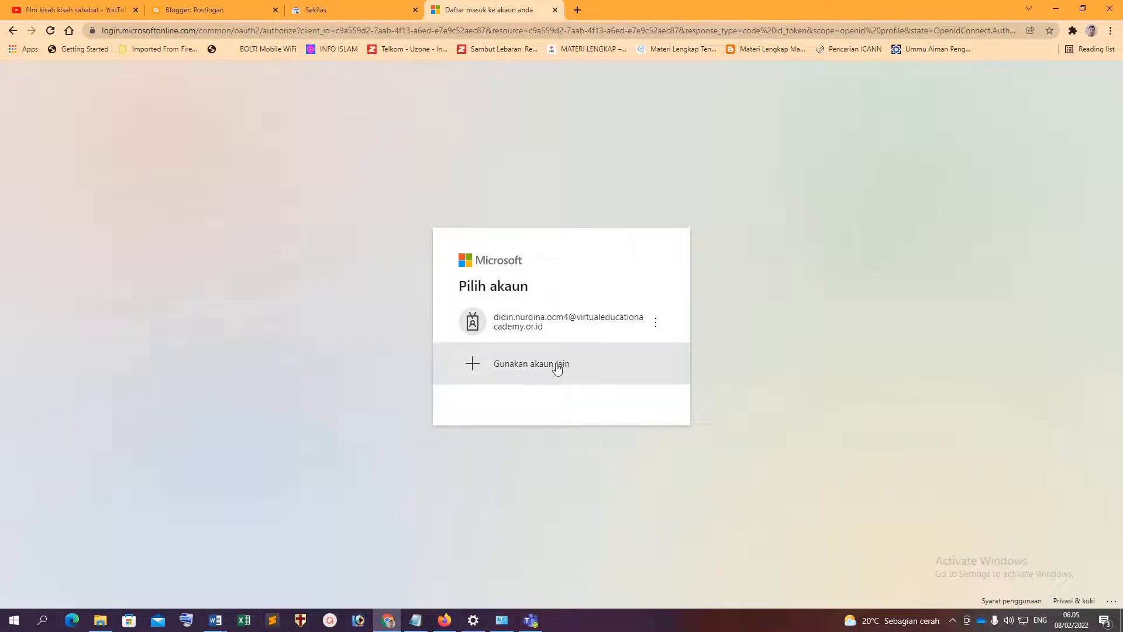
Step: Try the option to sign in with another account, then reload the shortened form link in a fresh tab
left_click(519, 366)
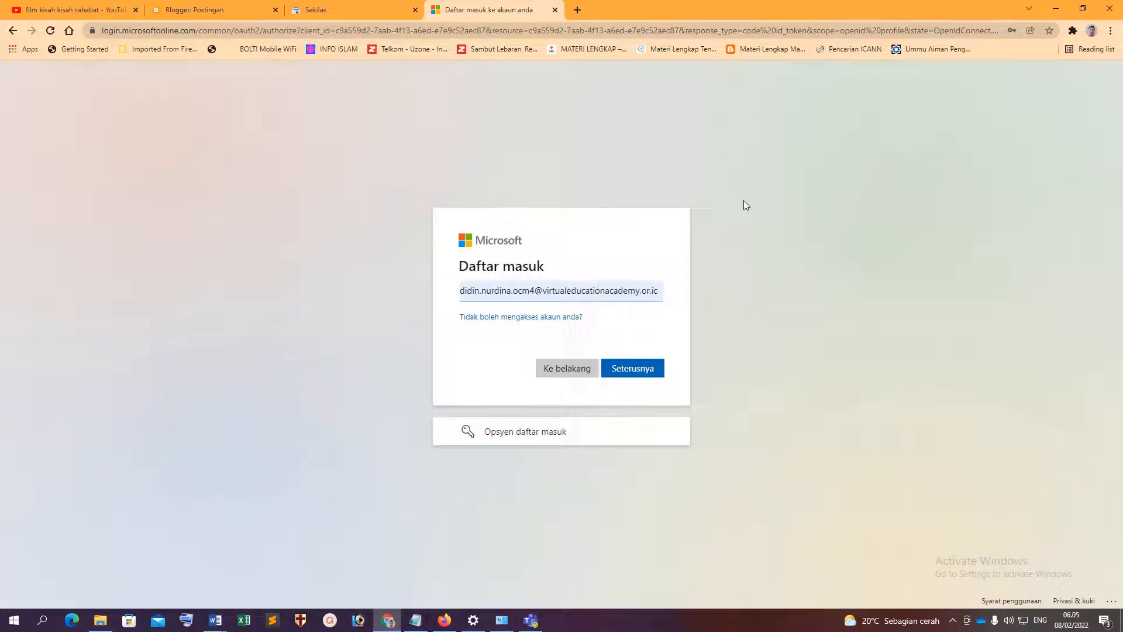
left_click(577, 9)
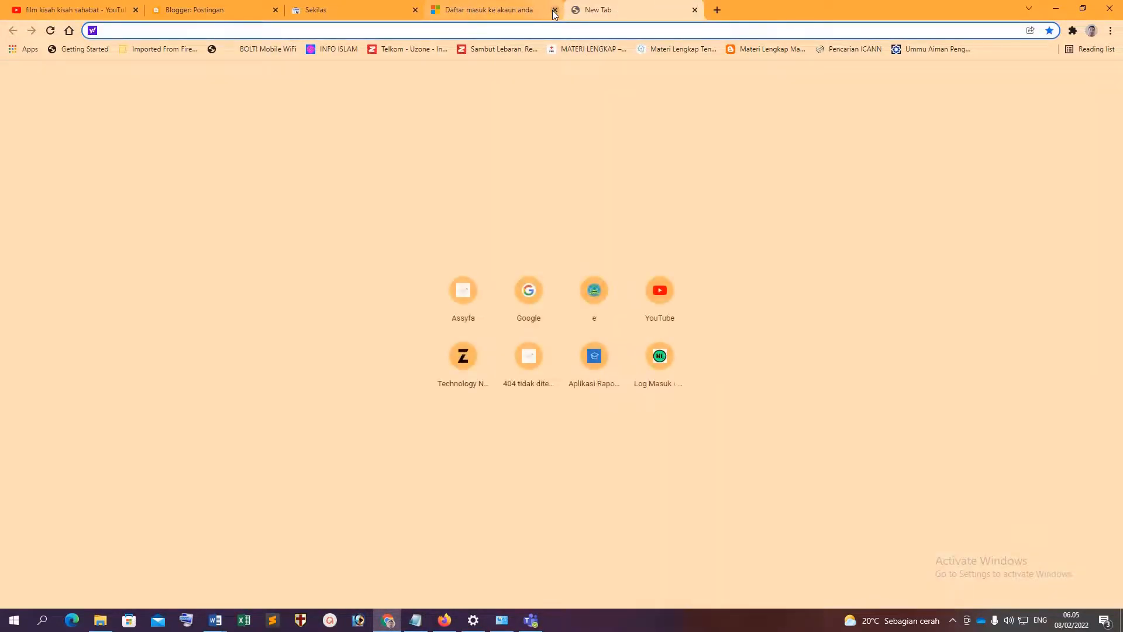
left_click(553, 10)
type("https://forms.office.com/r/cG2C7eNNbL")
left_click(475, 52)
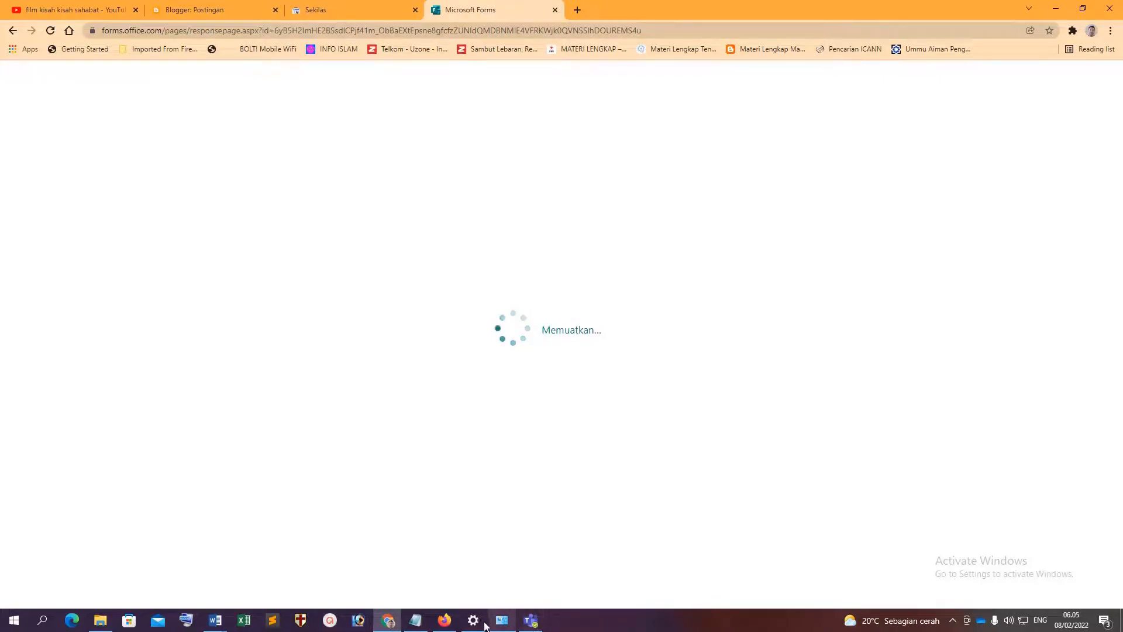
Step: Return to the form editor in Firefox and delete the File Berkas Kartu Keluarga upload question
left_click(443, 621)
scroll(585, 410, "down", 2)
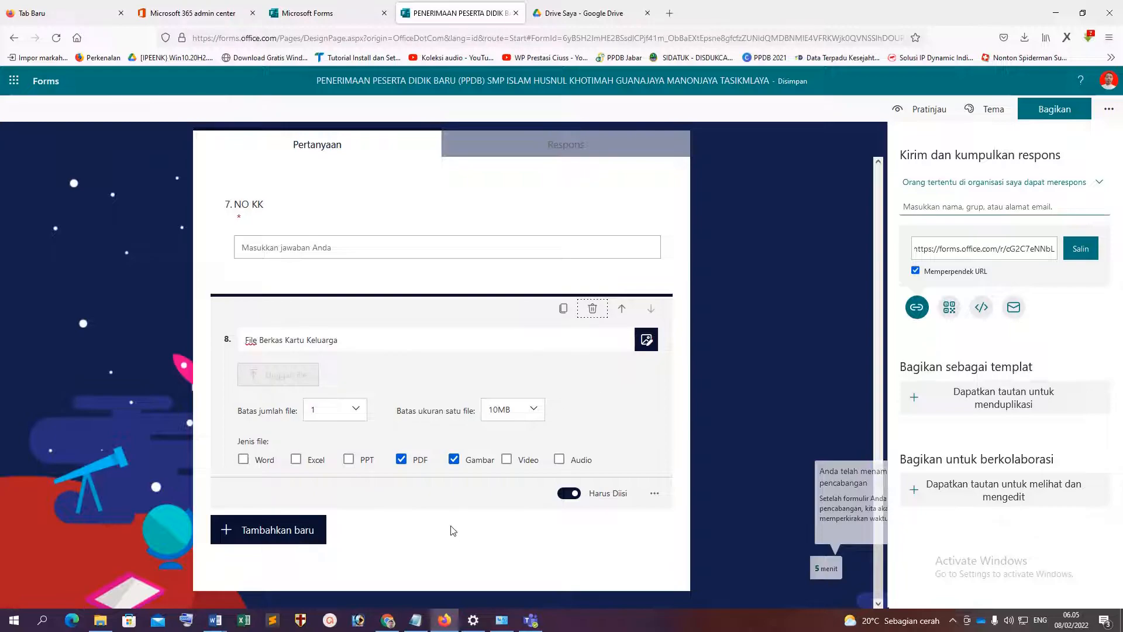
left_click(388, 621)
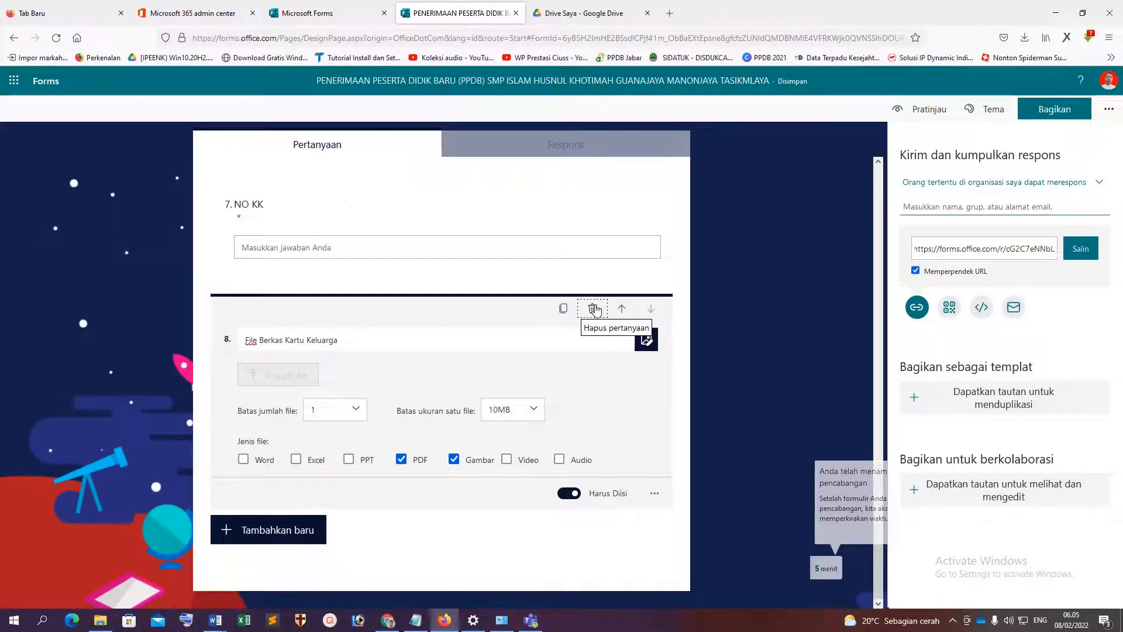
left_click(594, 309)
left_click(650, 431)
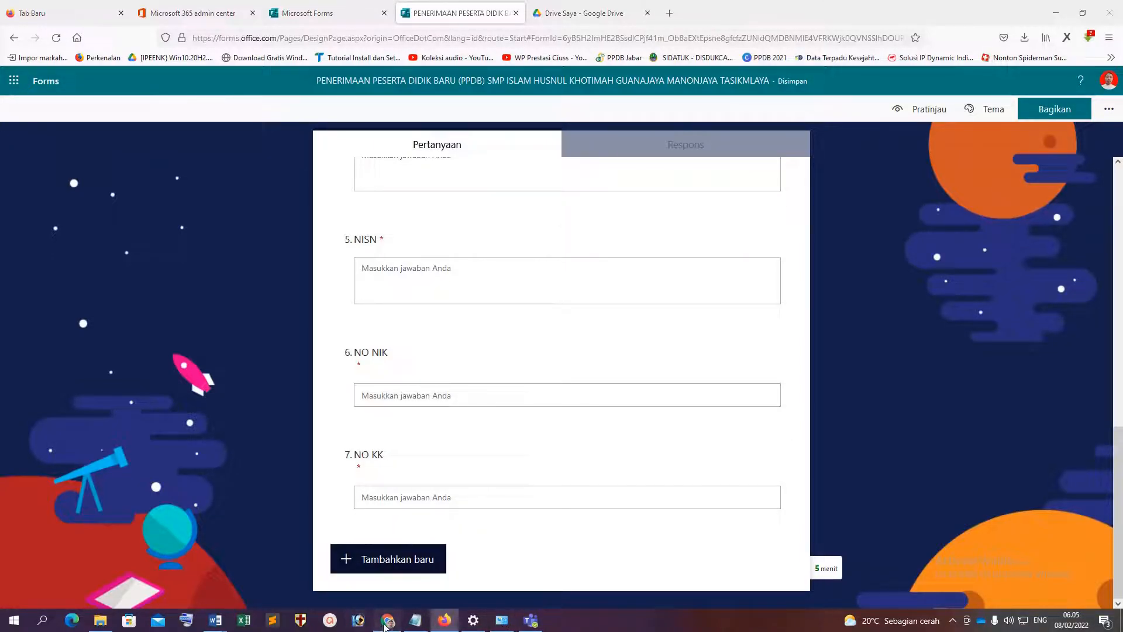
Step: Open the copied form link again in Chrome to test access without the upload question
left_click(388, 620)
left_click(384, 31)
key("ctrl+v")
key("Return")
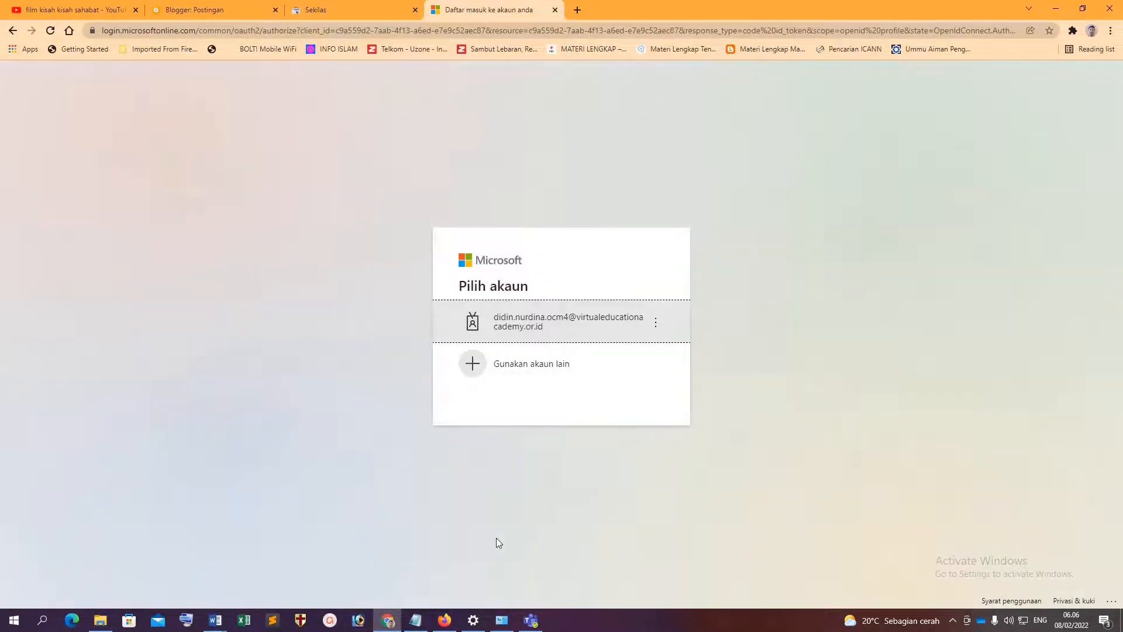
Step: Back in the Firefox form editor, allow "Siapa pun dapat menjawab", shorten the response URL and copy it
left_click(445, 620)
left_click(1054, 110)
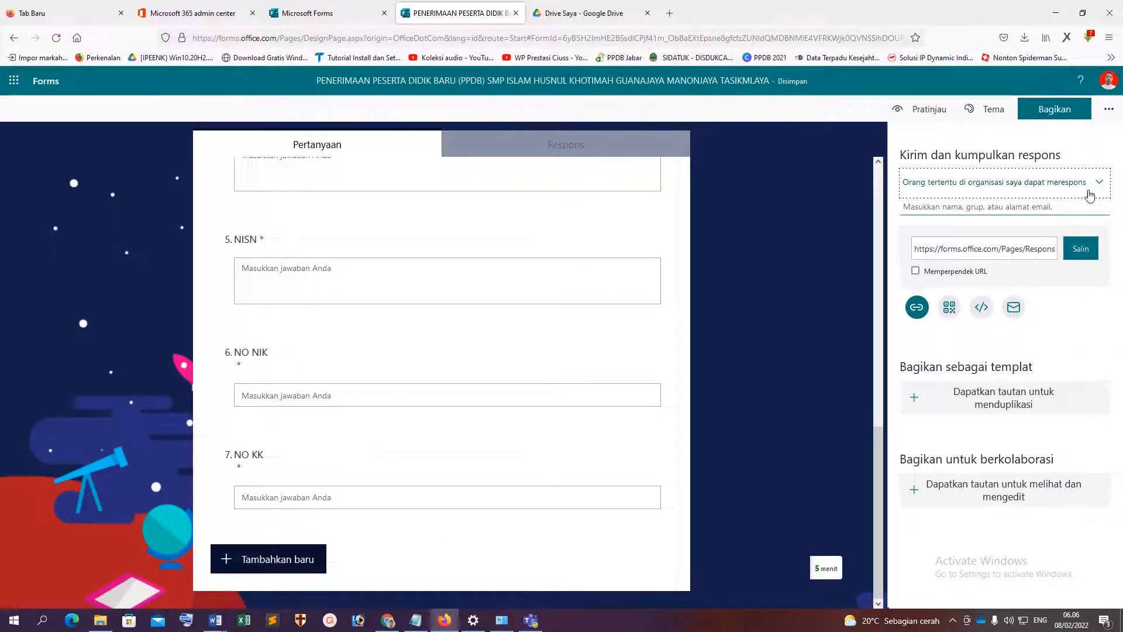
left_click(1095, 181)
left_click(999, 205)
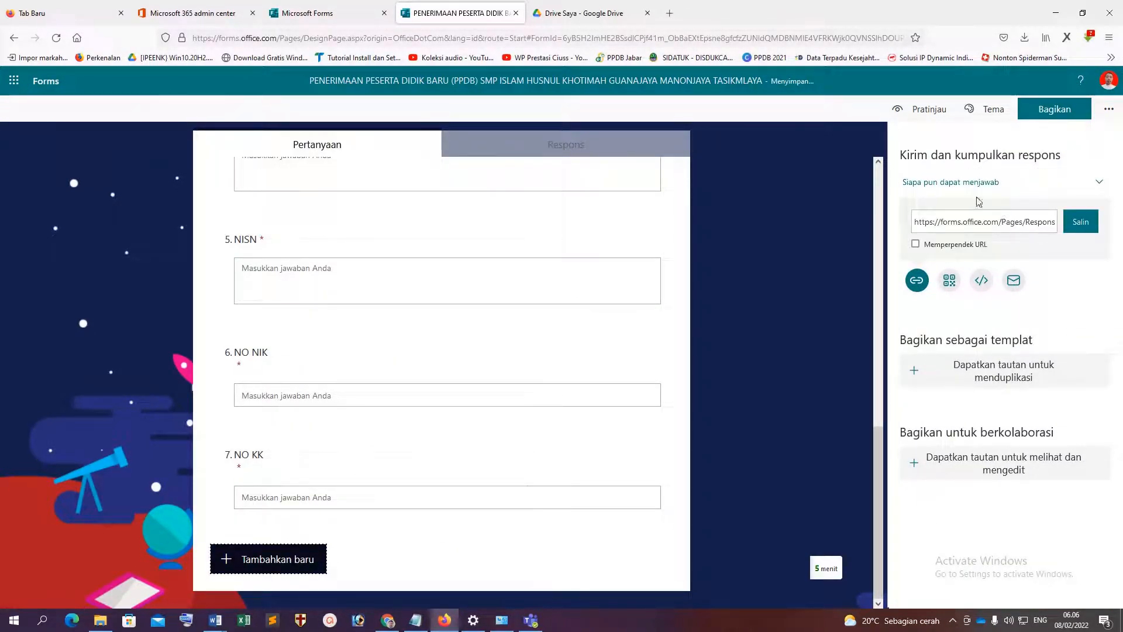
left_click(915, 244)
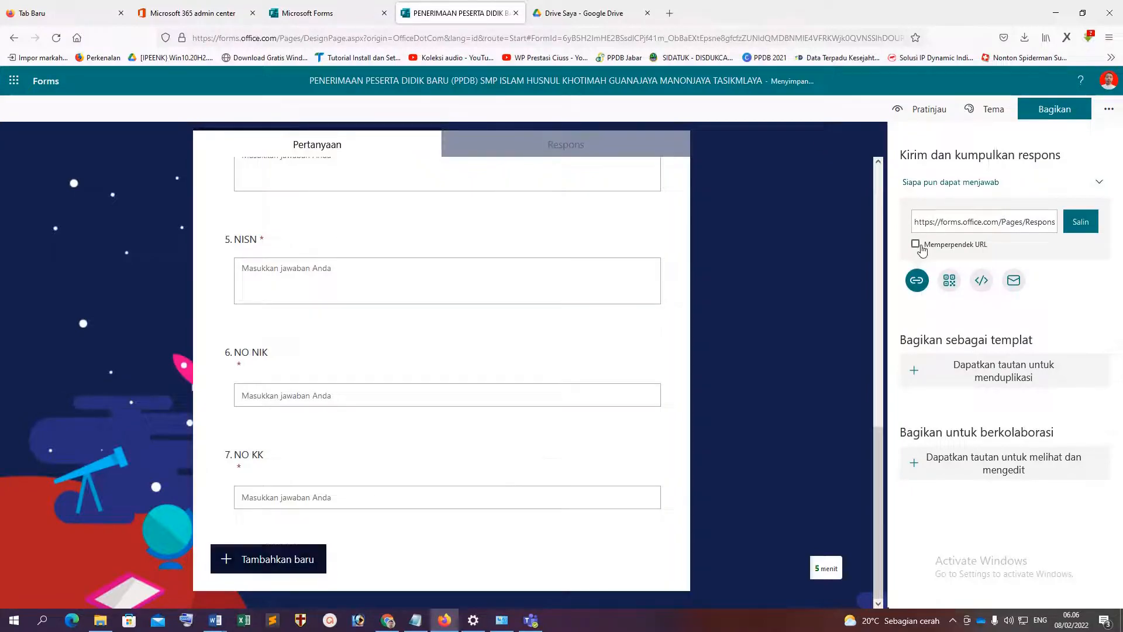
left_click(1080, 222)
Step: Open the copied public form link in Chrome and look through the response page to its end
left_click(388, 620)
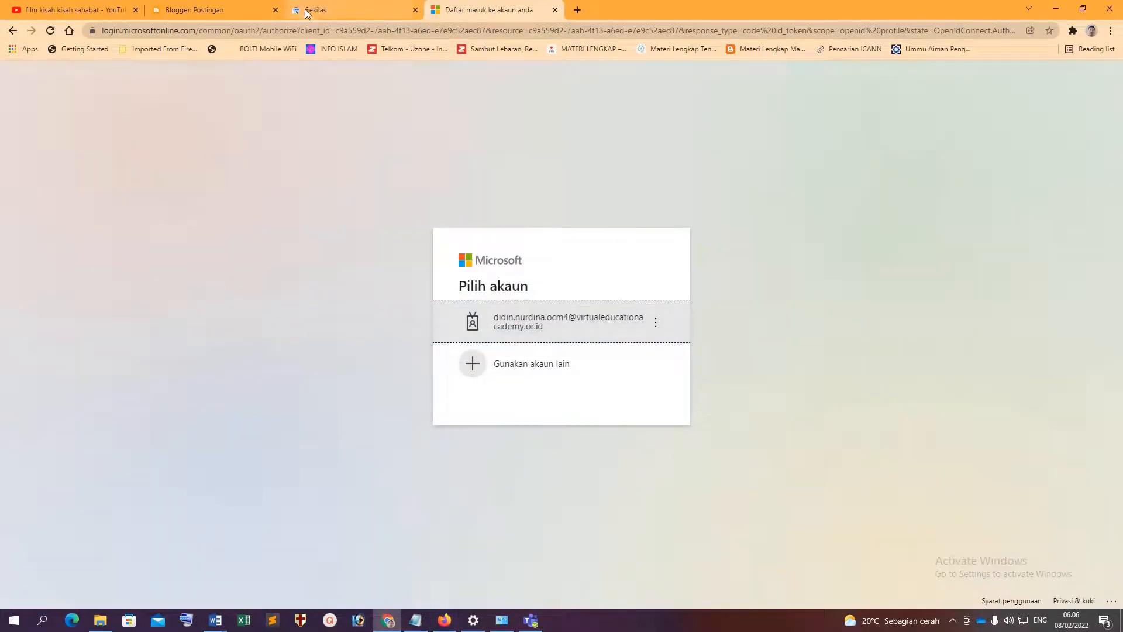
left_click(305, 31)
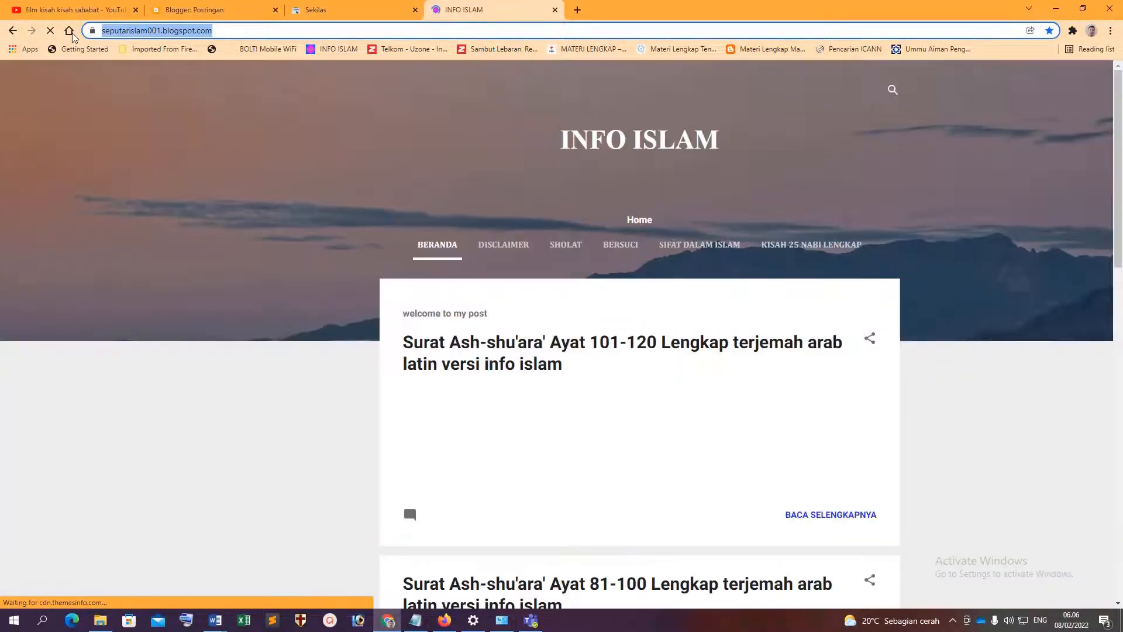
key("ctrl+v")
key("Return")
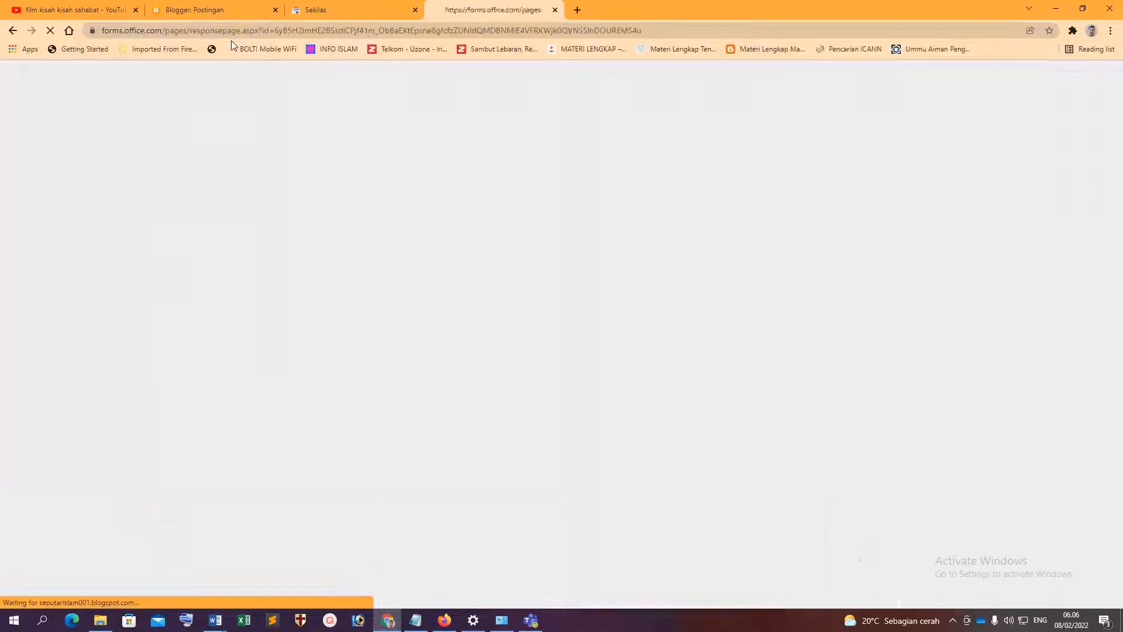
scroll(624, 256, "down", 10)
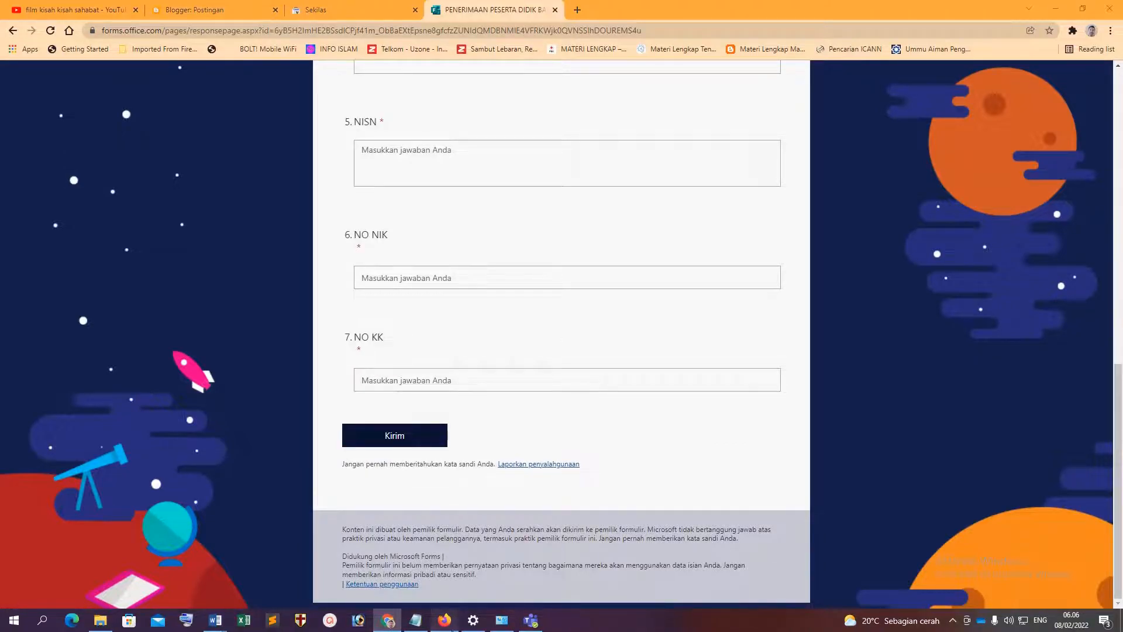
Step: Return to the Firefox form editor and check whether the Pengunggahan file question type is available under public sharing
left_click(444, 620)
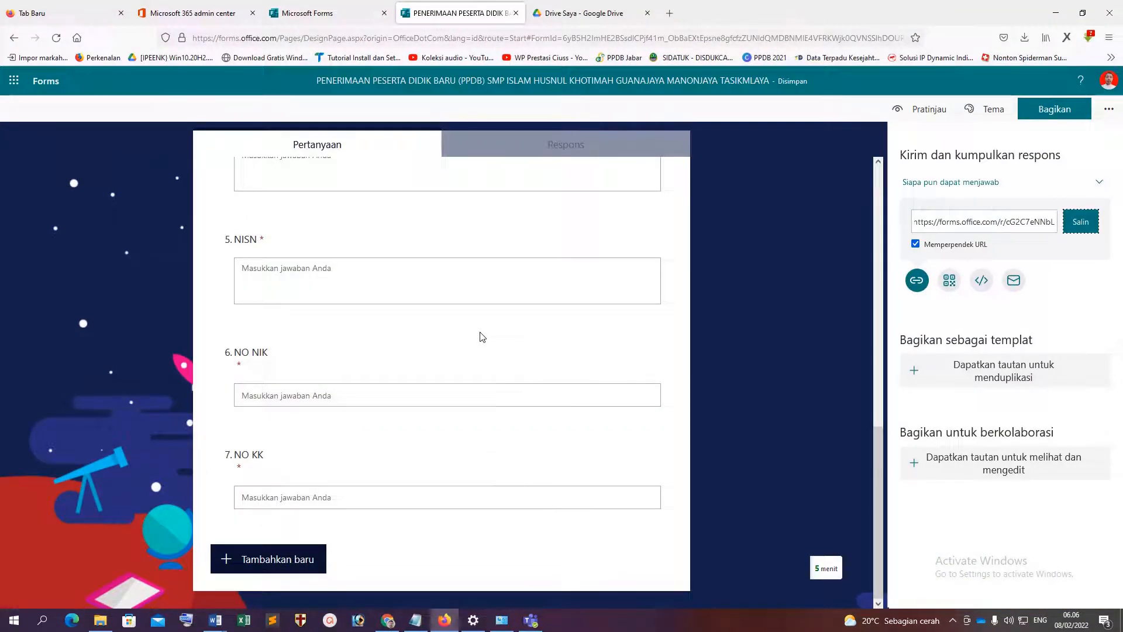
left_click(510, 556)
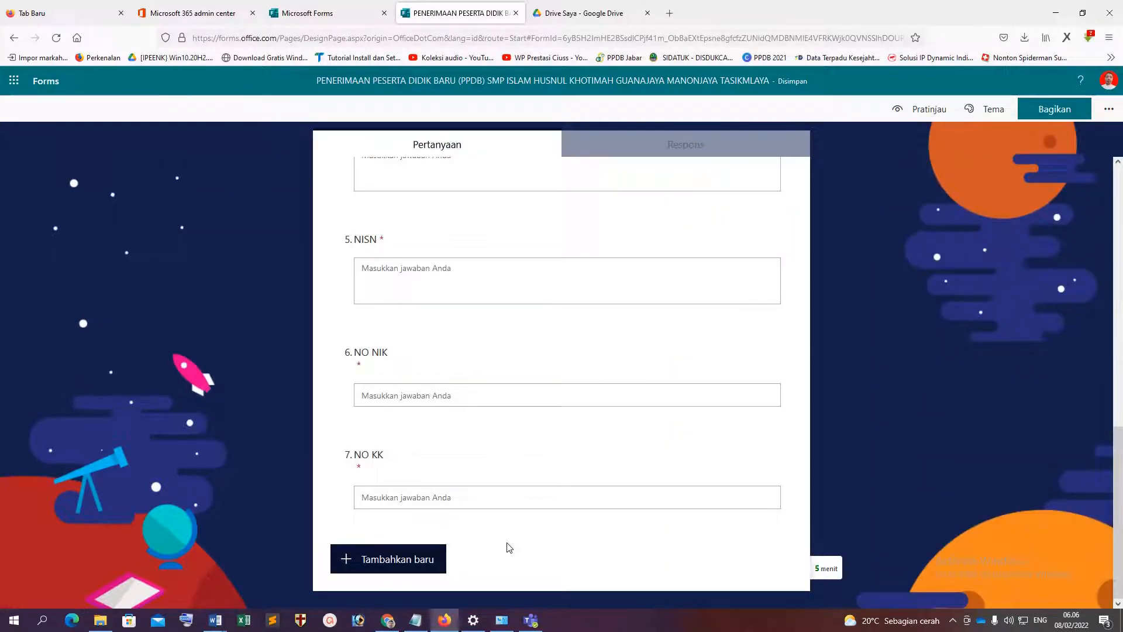
left_click(405, 560)
left_click(685, 560)
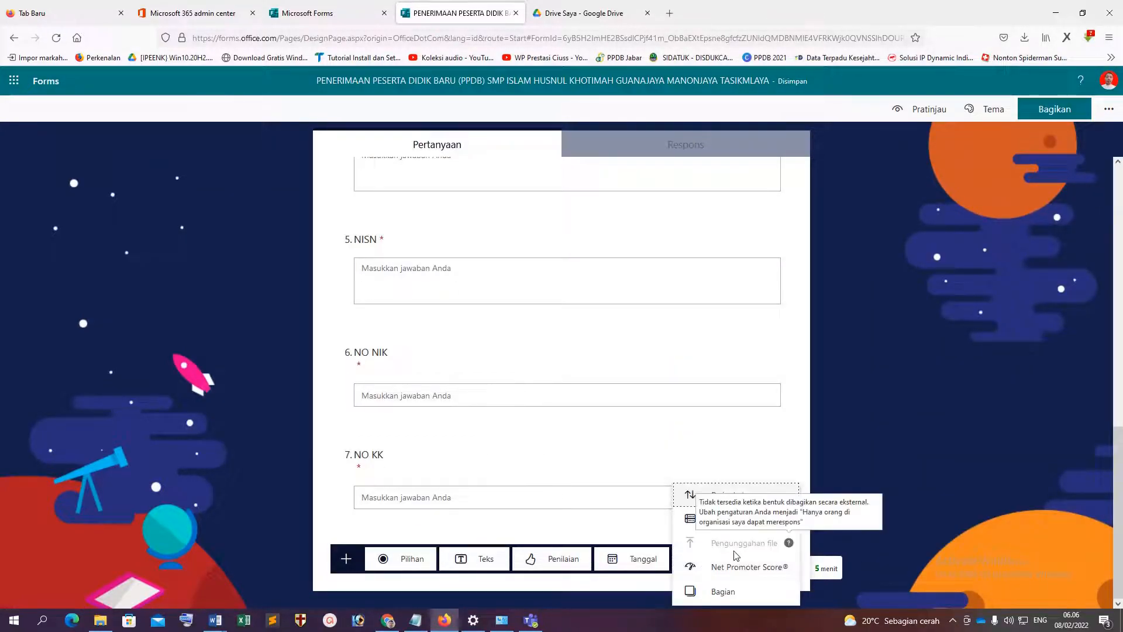
left_click(851, 490)
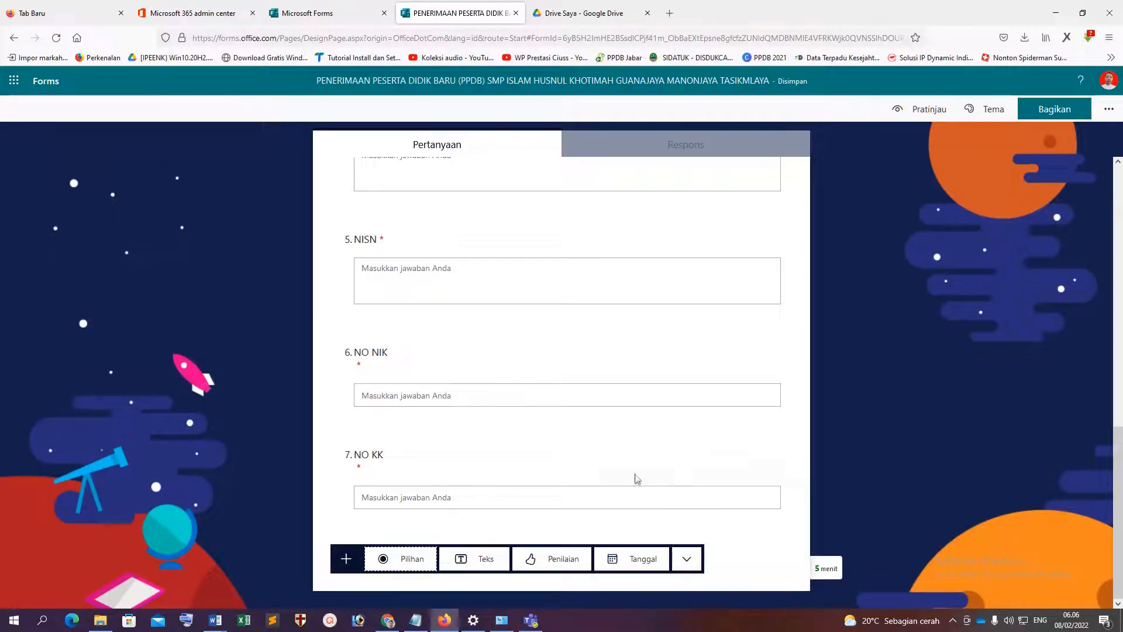
left_click(648, 440)
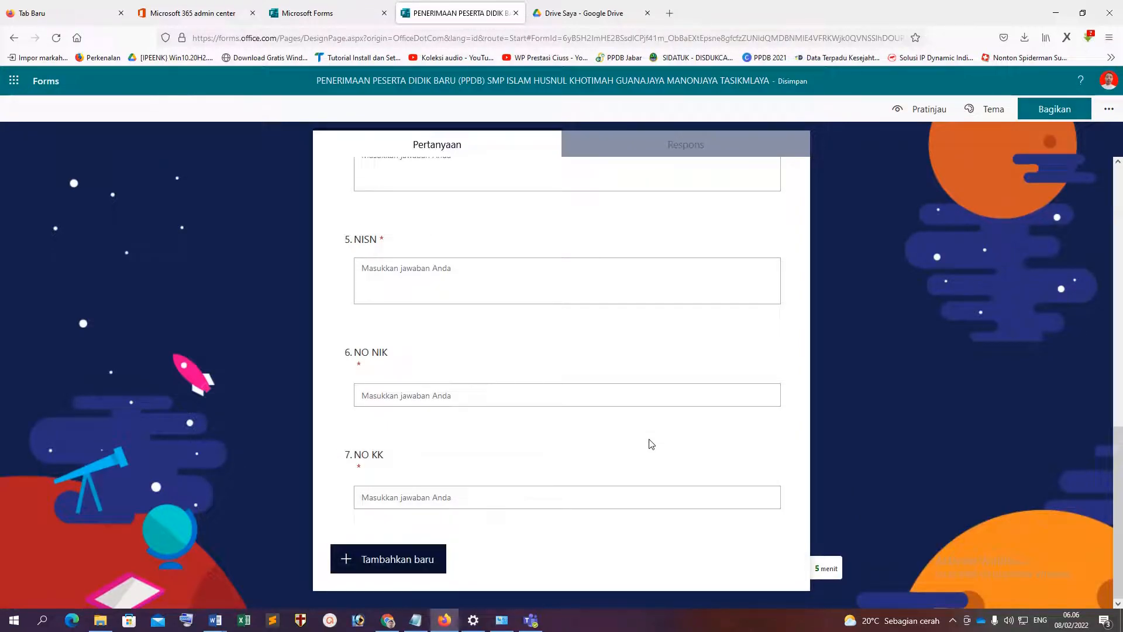
left_click(410, 558)
left_click(684, 558)
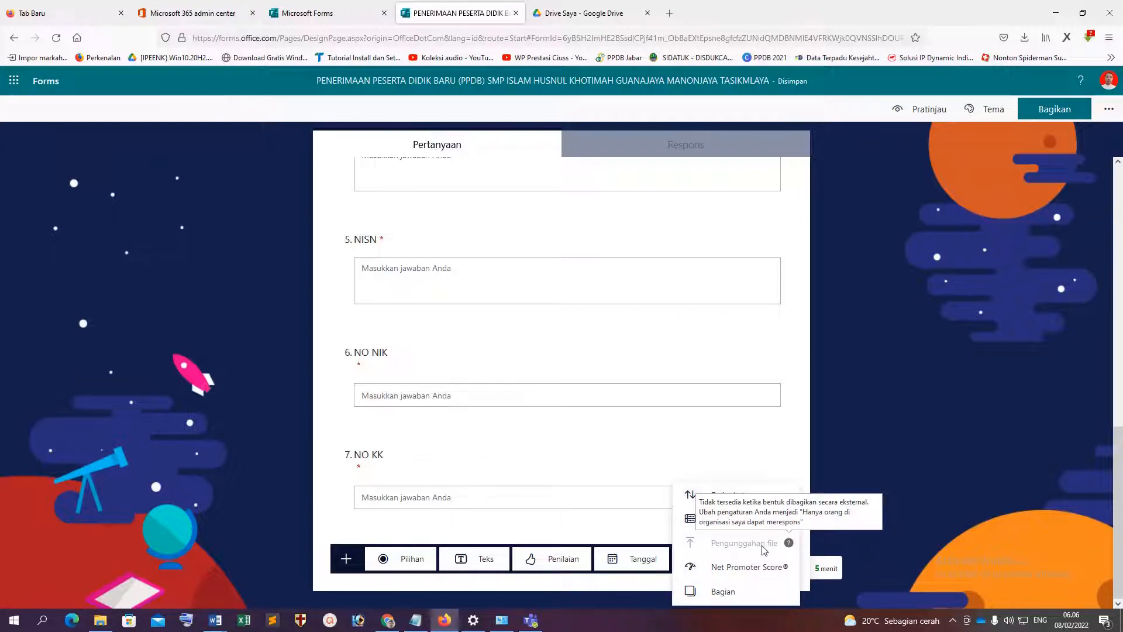
Step: Restrict the form's respondents to "Orang tertentu di organisasi saya dapat merespons" in the sharing options
left_click(1054, 109)
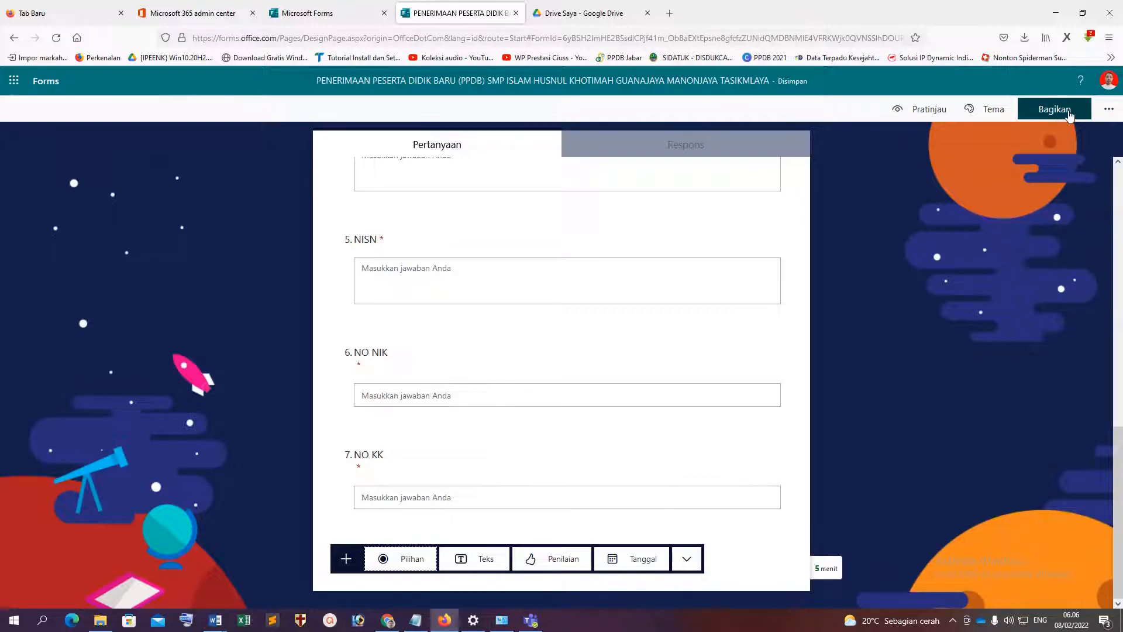
left_click(1087, 192)
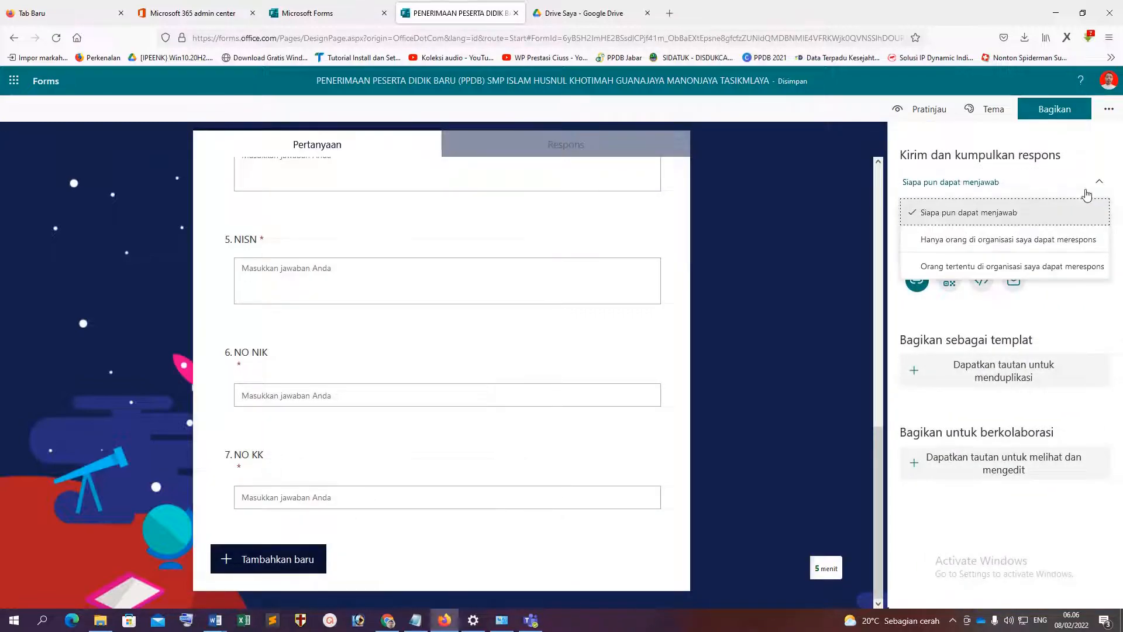
left_click(996, 270)
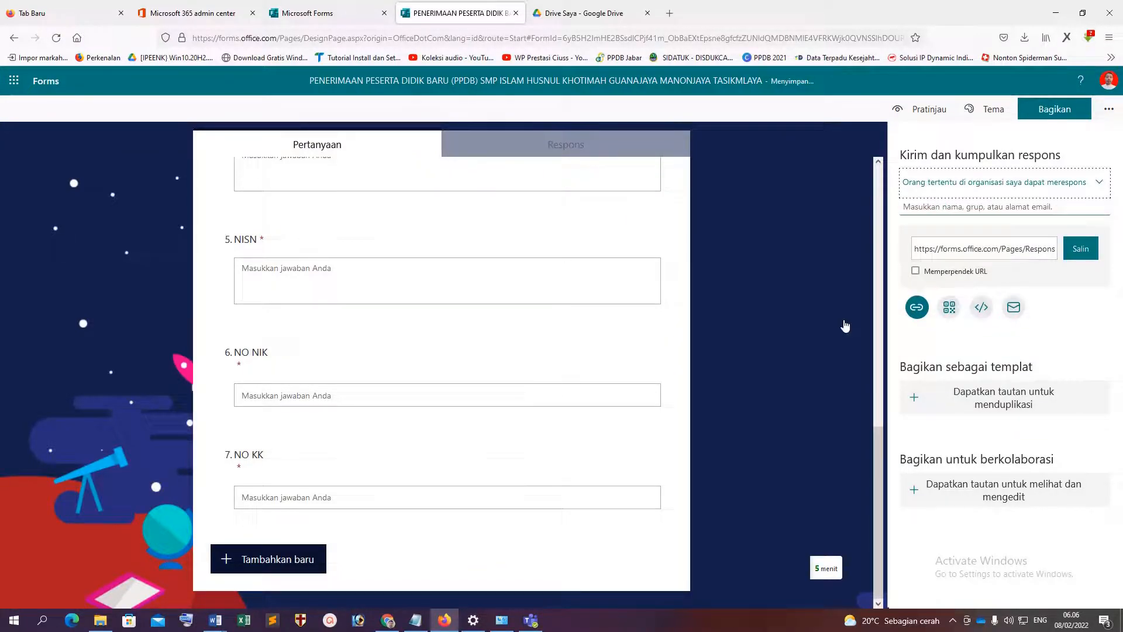
Step: Add a Pengunggahan file question titled "File KK" after NO KK and enable its Jenis file options
left_click(309, 560)
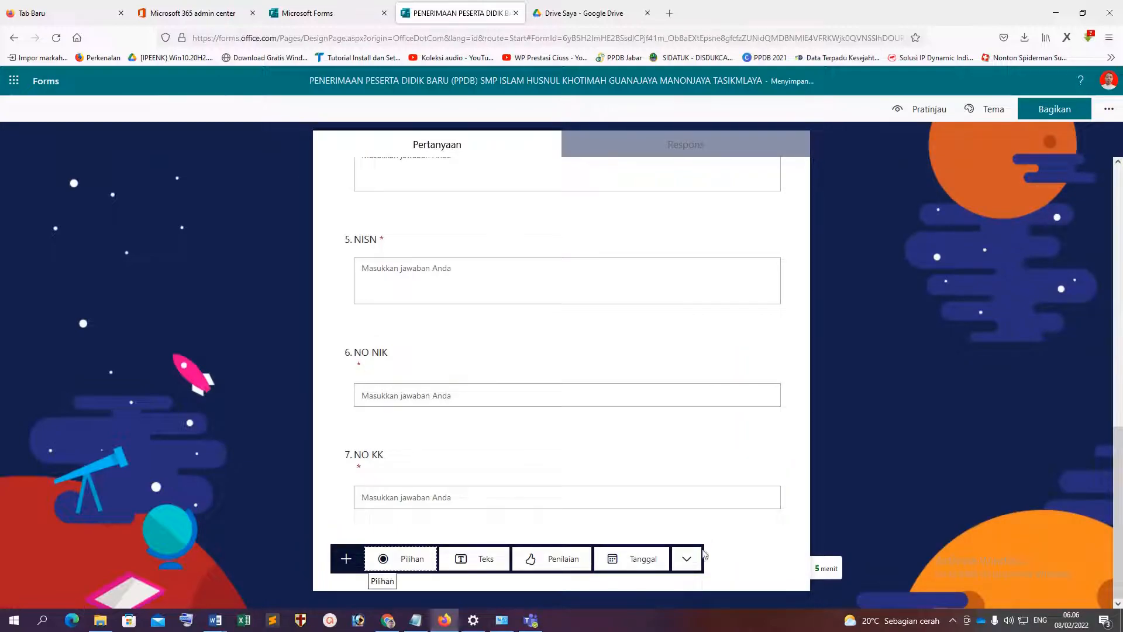
left_click(686, 559)
left_click(741, 549)
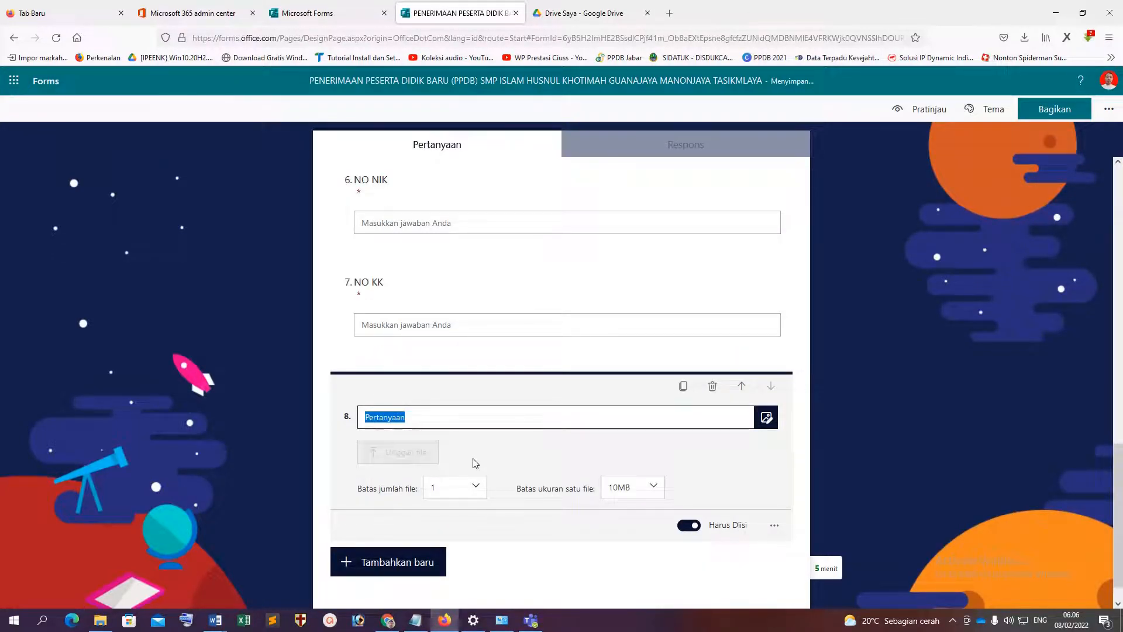
type("File KK")
left_click(774, 524)
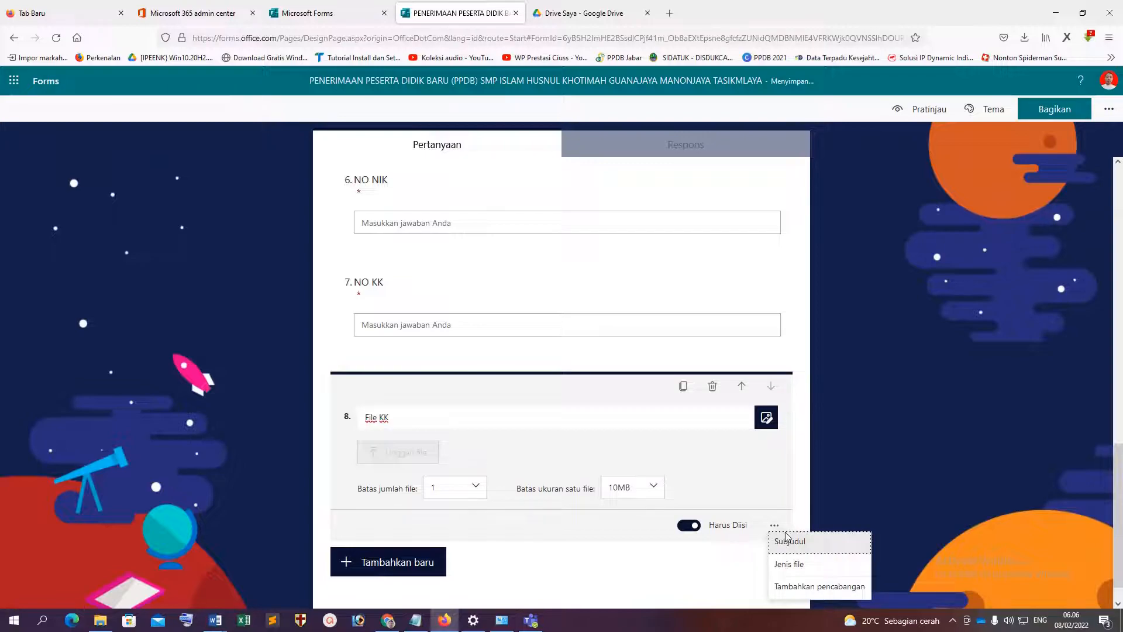
left_click(786, 567)
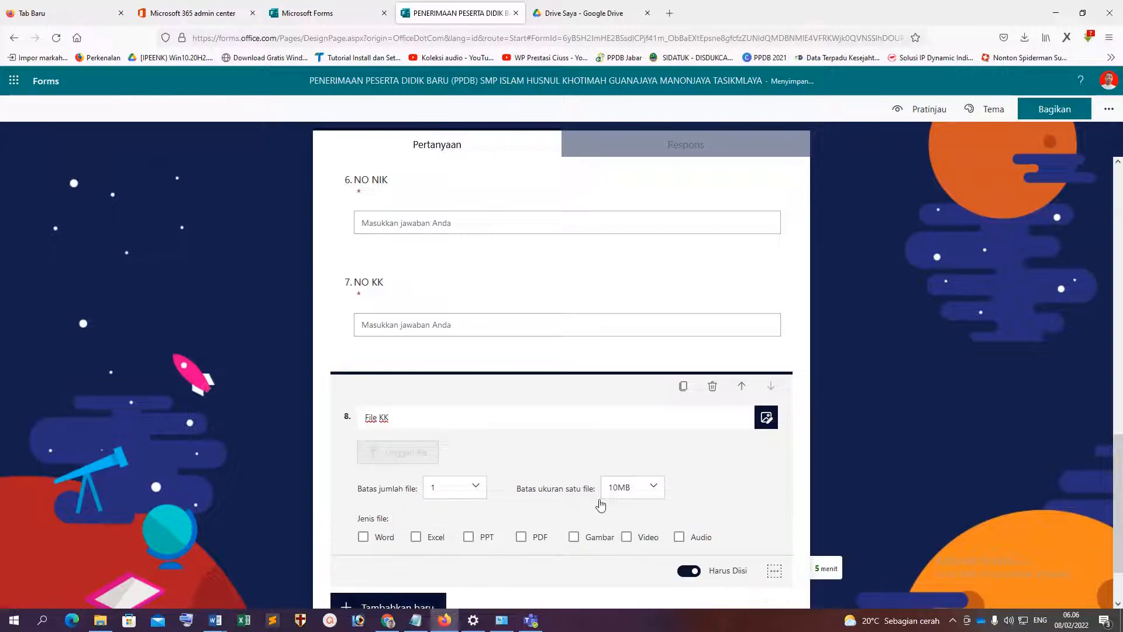
Step: Allow PDF and Gambar as the accepted file types for the File KK question
left_click(521, 538)
left_click(574, 537)
scroll(602, 544, "down", 2)
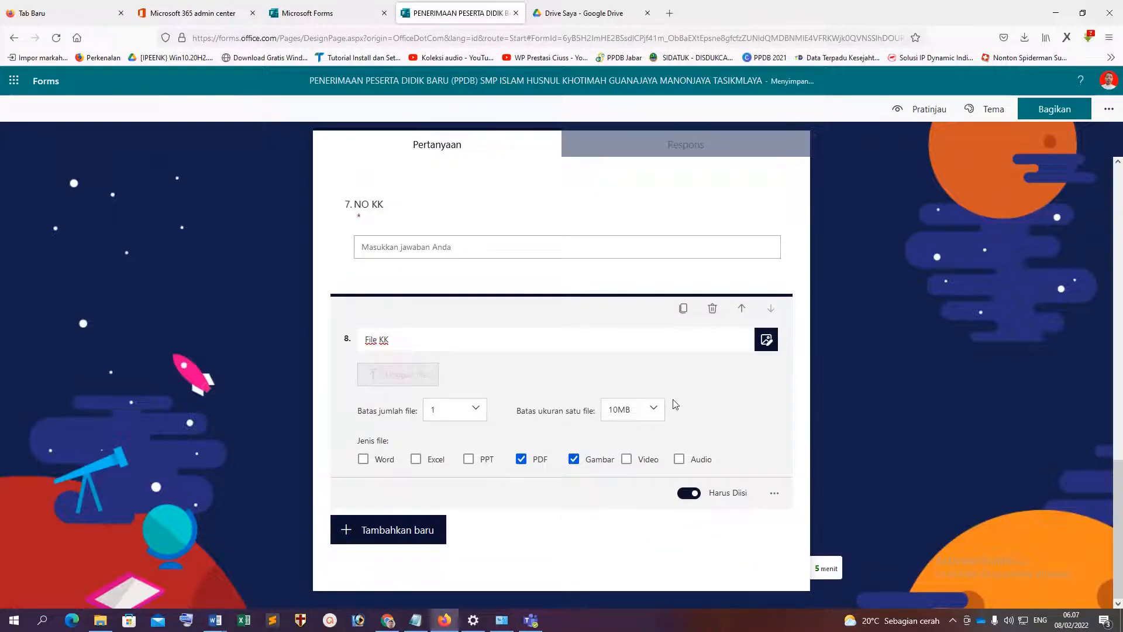
Step: Keep "Orang tertentu di organisasi saya dapat merespons" as the form's respondent setting and copy its response link
left_click(1054, 109)
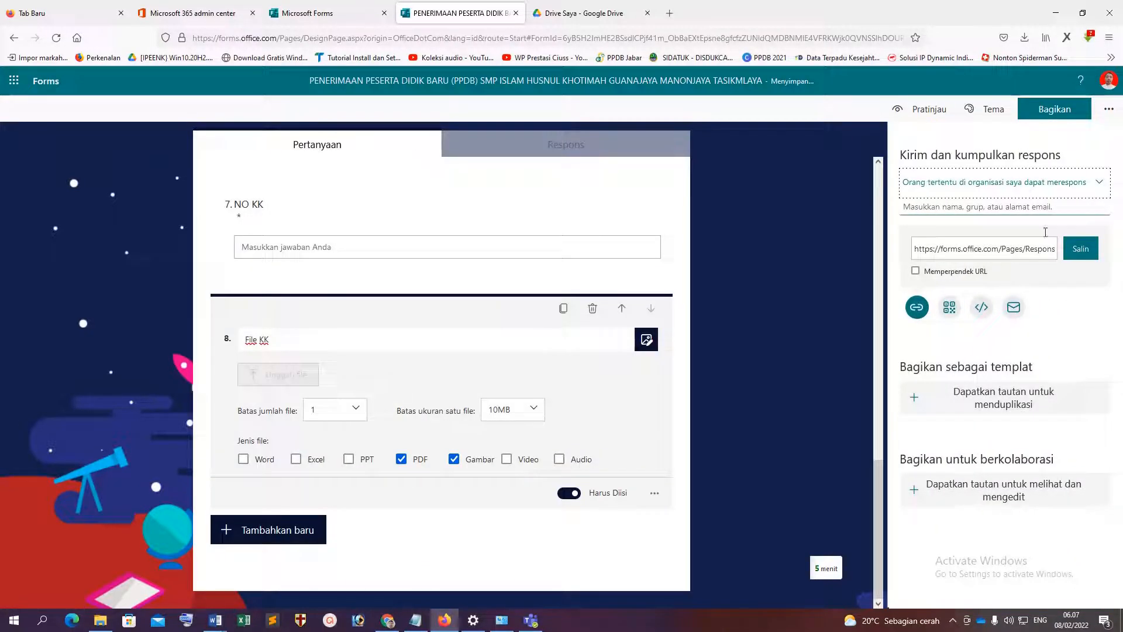
left_click(1065, 186)
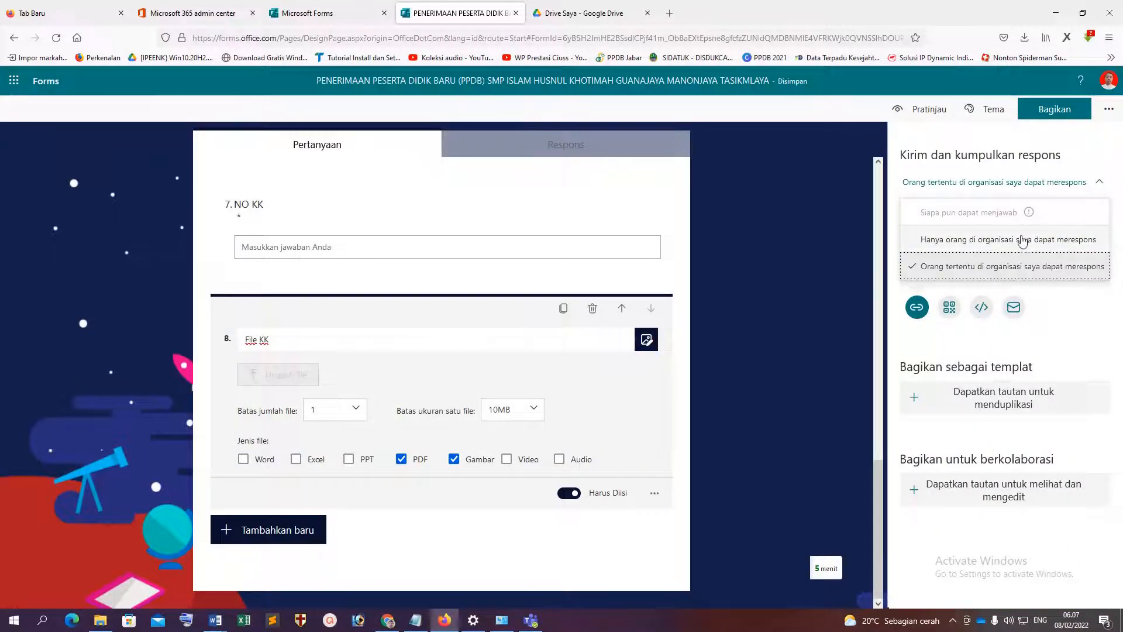
left_click(1008, 270)
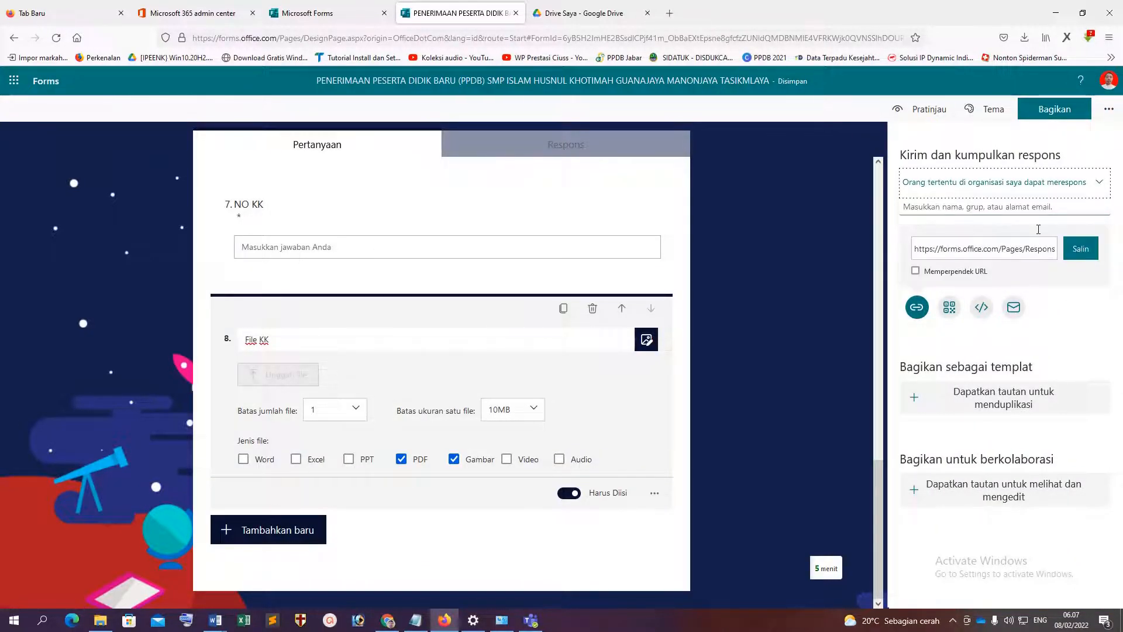
left_click(1079, 248)
Step: Switch to Chrome and open the copied form link in place of the earlier response page
left_click(388, 620)
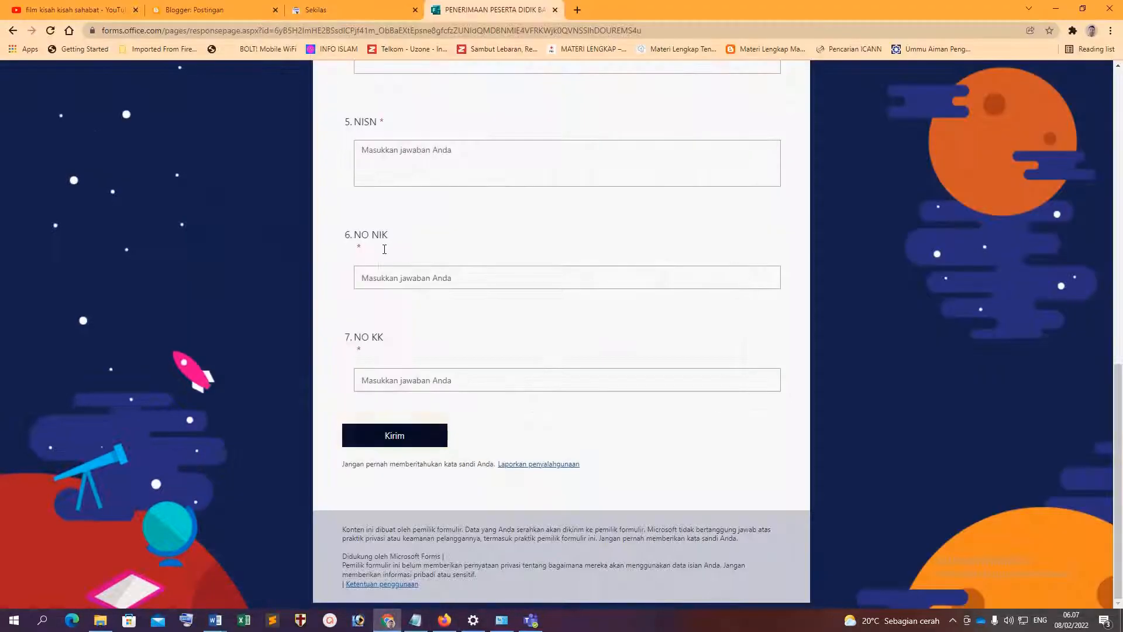
left_click(279, 34)
type("https://forms.office.com/Pages/ResponsePage.aspx?id=6yB5H2ImHE2BSsdICPjf41m_ObBaEXtEpsne8gfcfzZUNldQMDBNMlE4VFRKWjk0QVNSSlhDOUREMS4u")
key("Return")
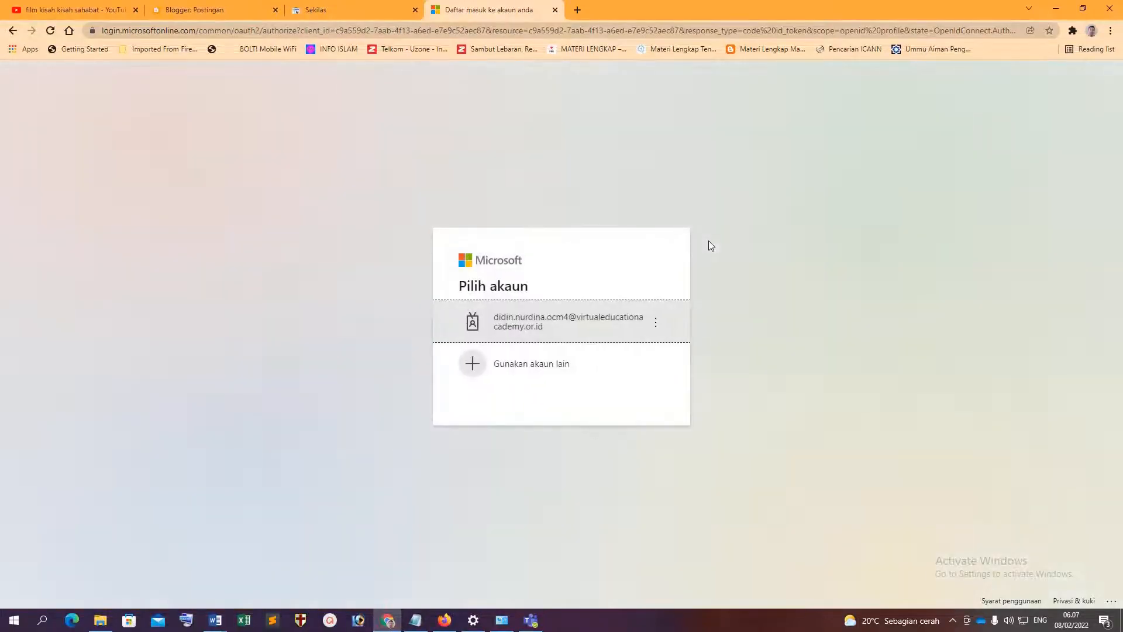
Step: Return to the Firefox form editor and show the form's embed code in the sharing options
left_click(444, 620)
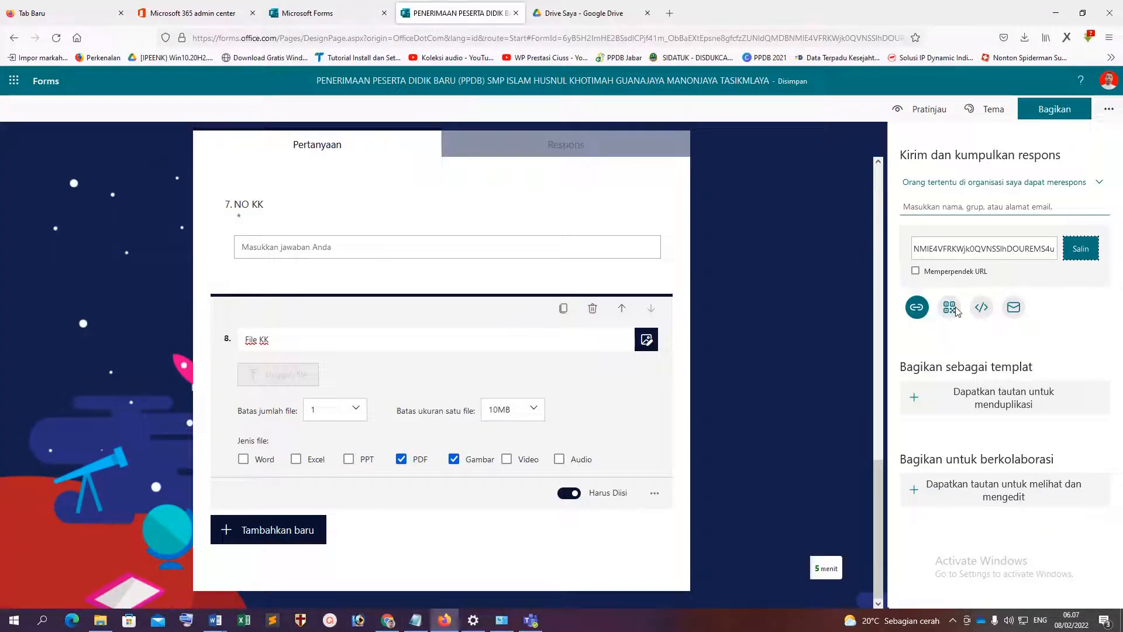
left_click(982, 309)
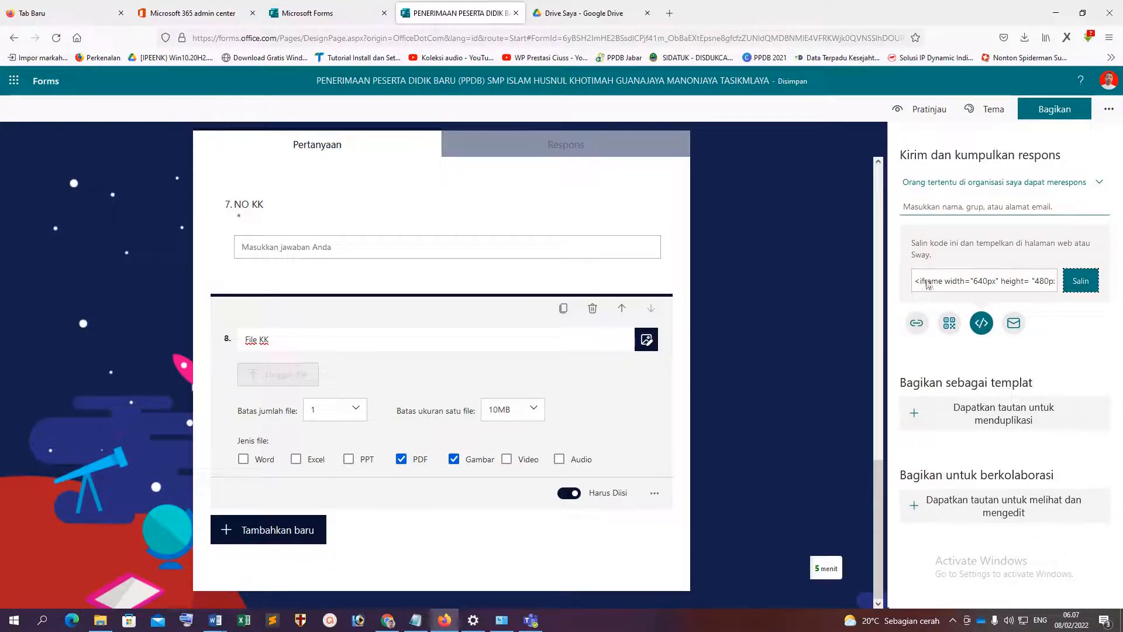
Step: Launch Microsoft Sway from the Microsoft 365 apps and create a new blank Sway
left_click(292, 6)
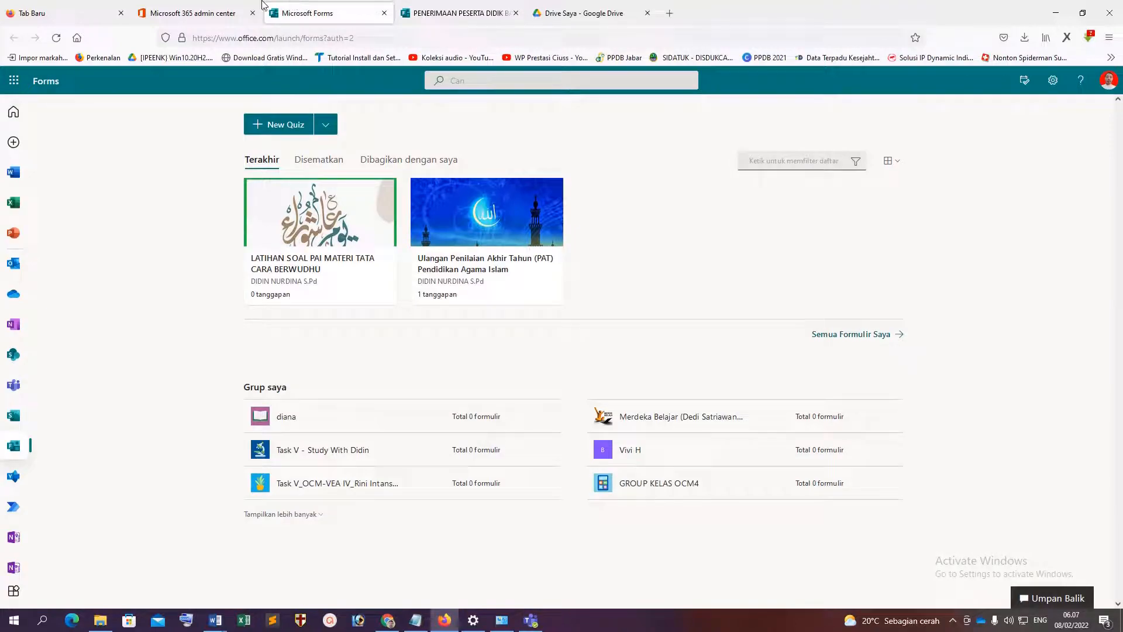
left_click(186, 5)
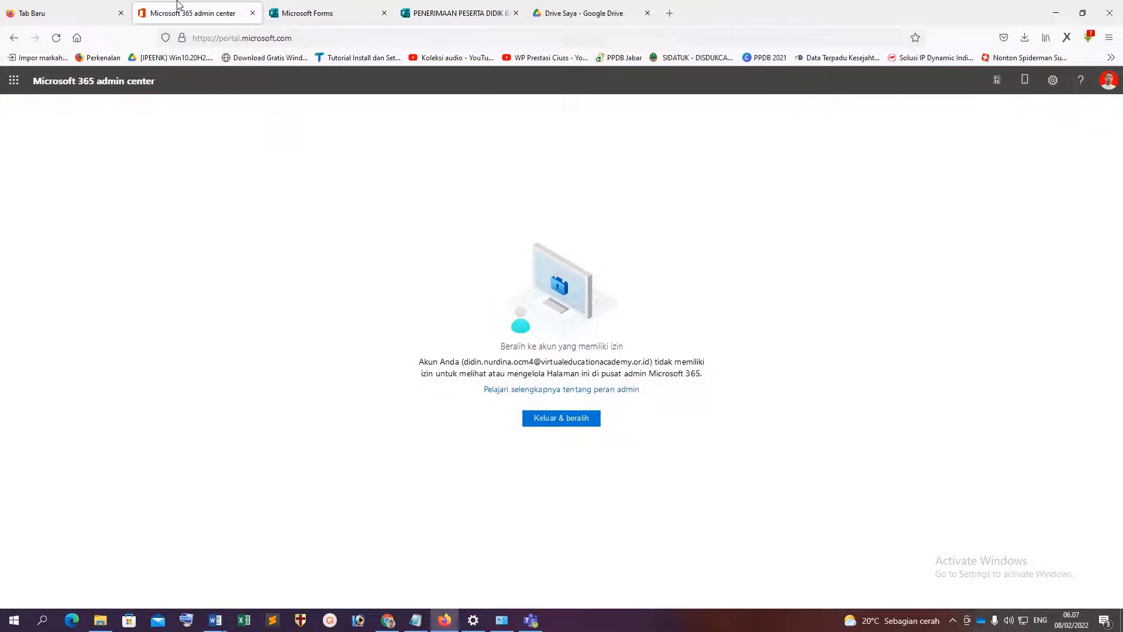
left_click(309, 8)
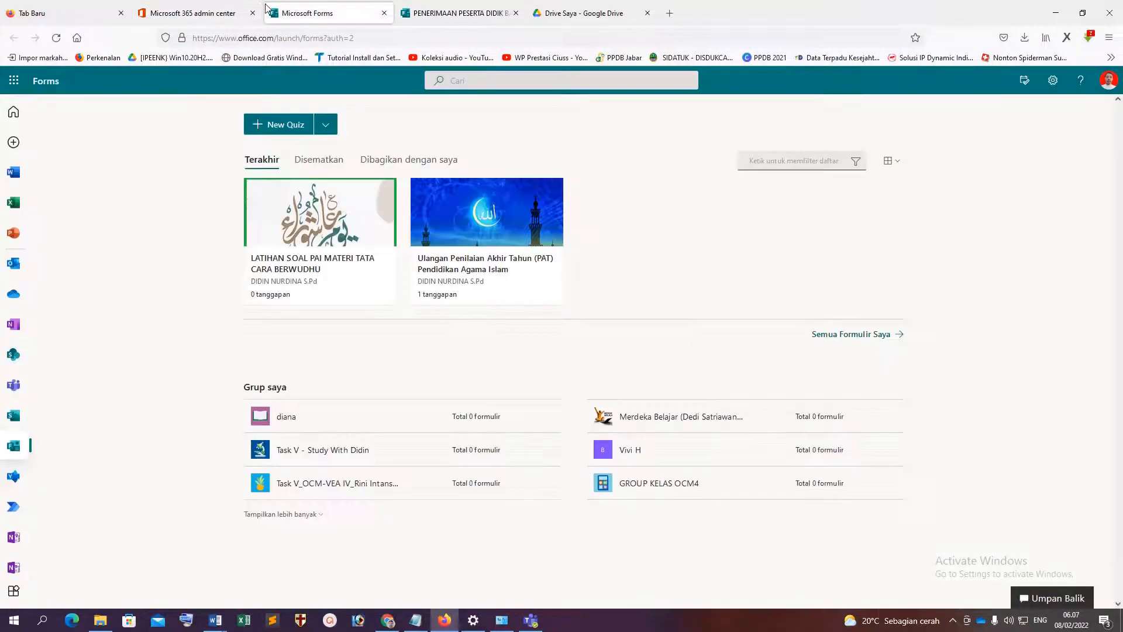
left_click(36, 6)
left_click(175, 12)
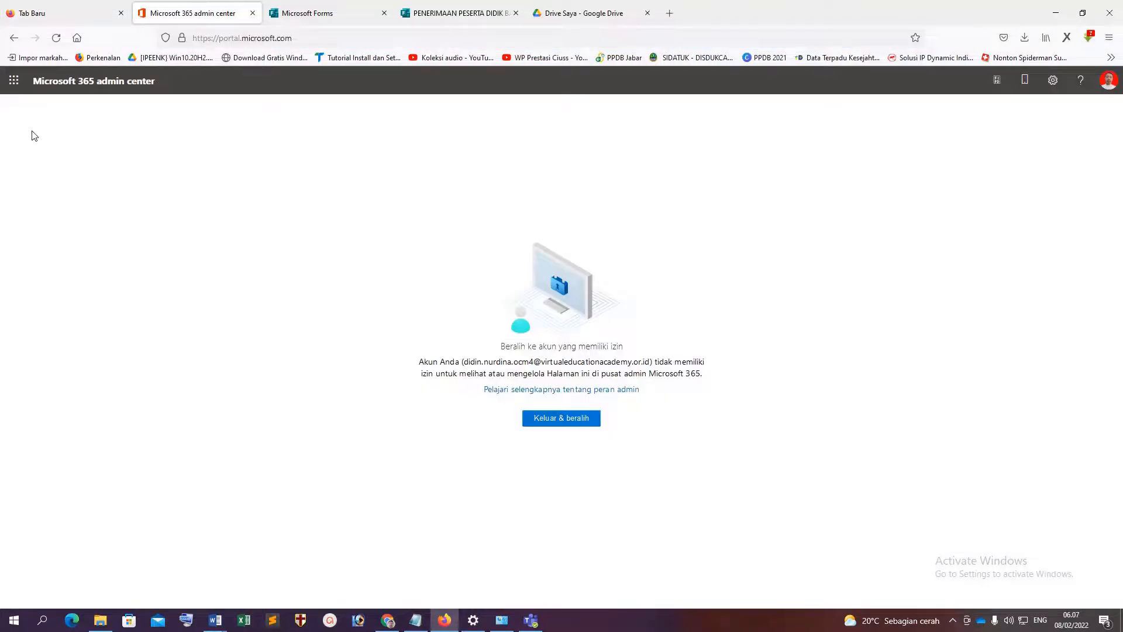
left_click(15, 82)
left_click(46, 271)
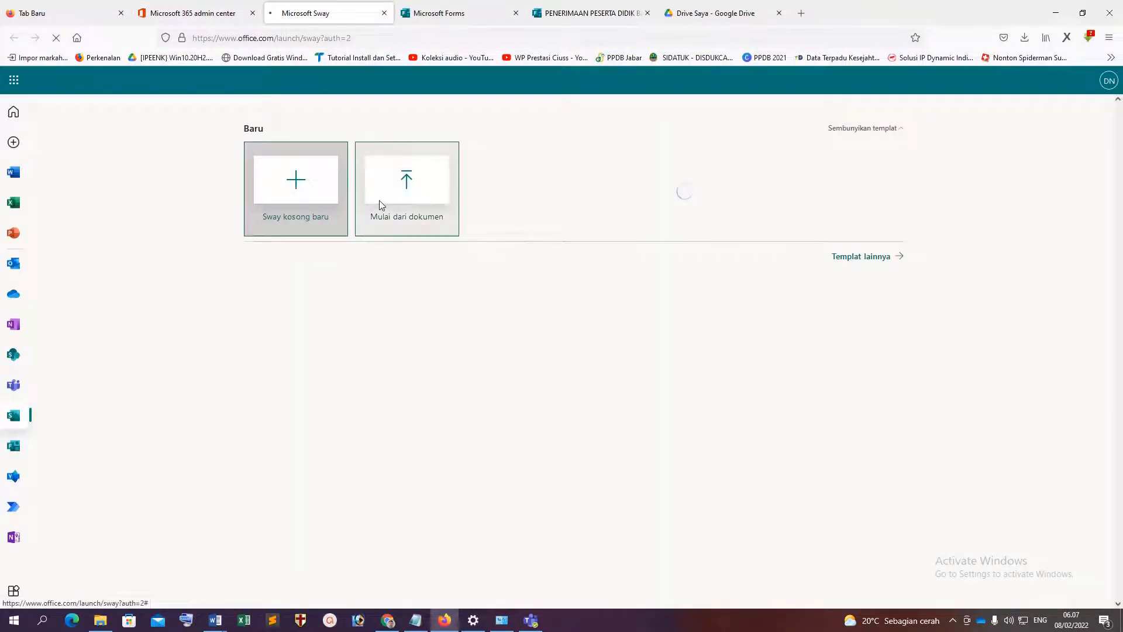
left_click(304, 192)
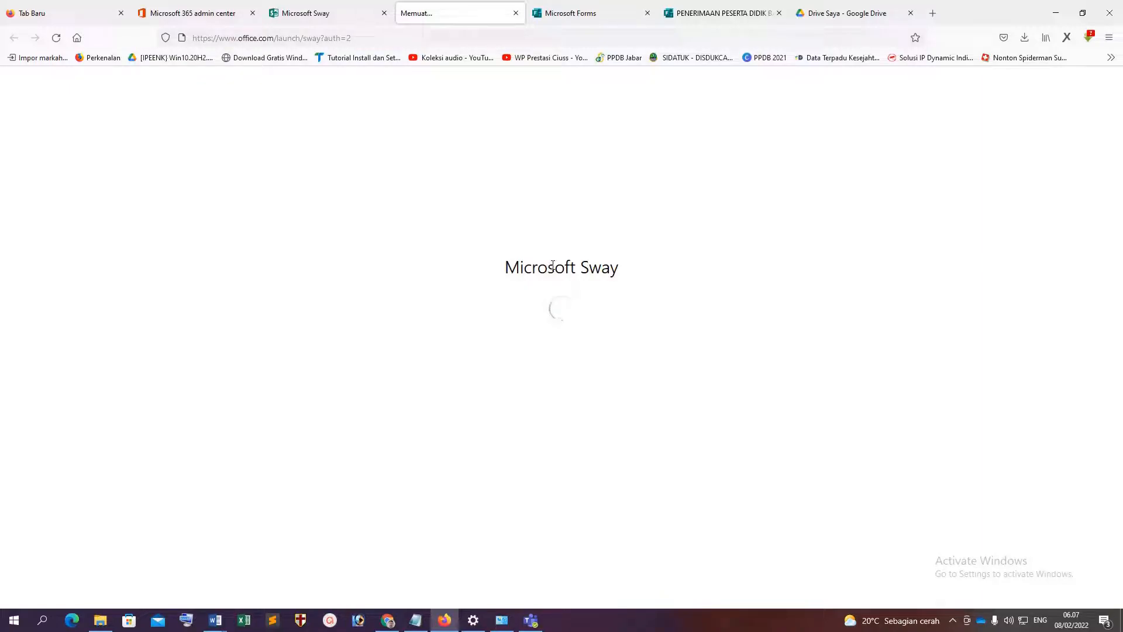
Step: Copy the PPDB form's embed code and paste it into a new Sematkan media card below the Sway's title card
left_click(719, 12)
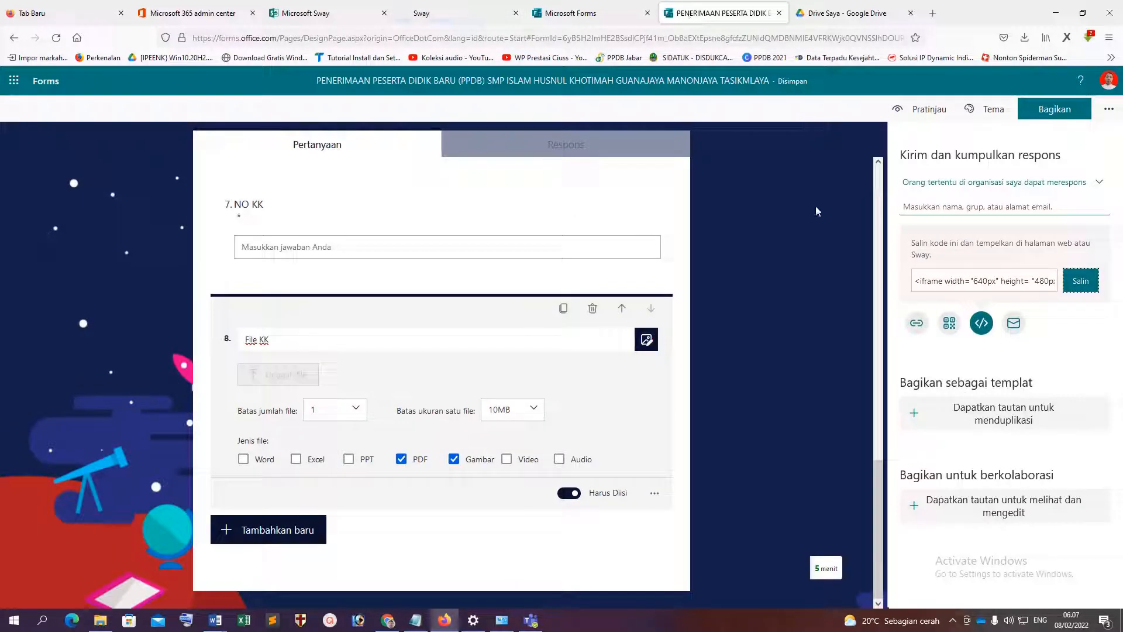
left_click(1081, 281)
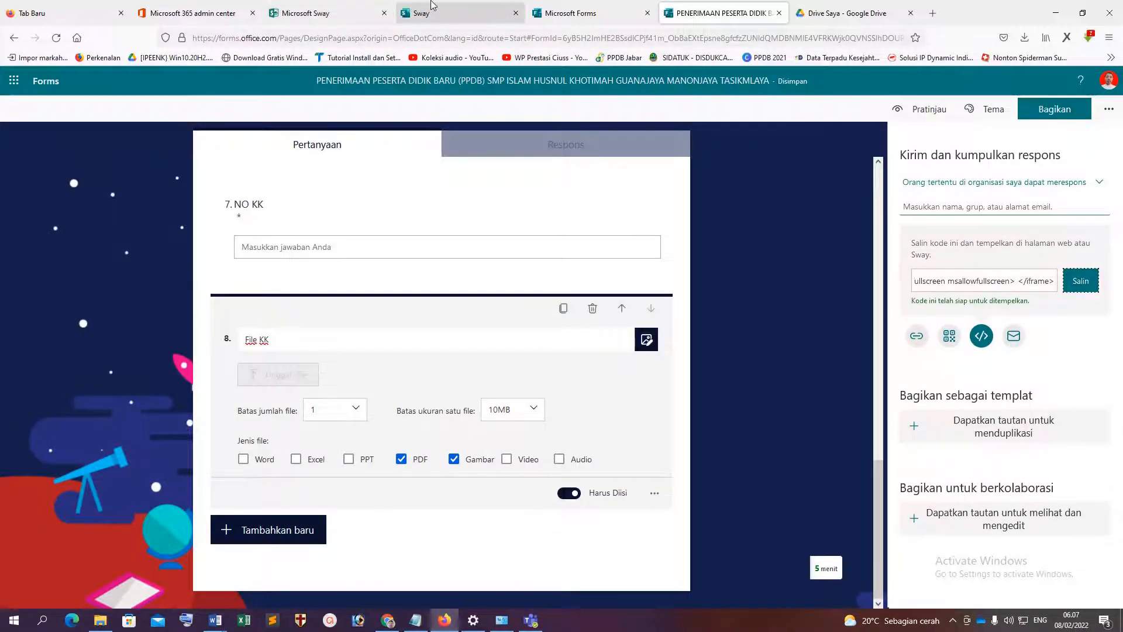
left_click(425, 6)
left_click(465, 177)
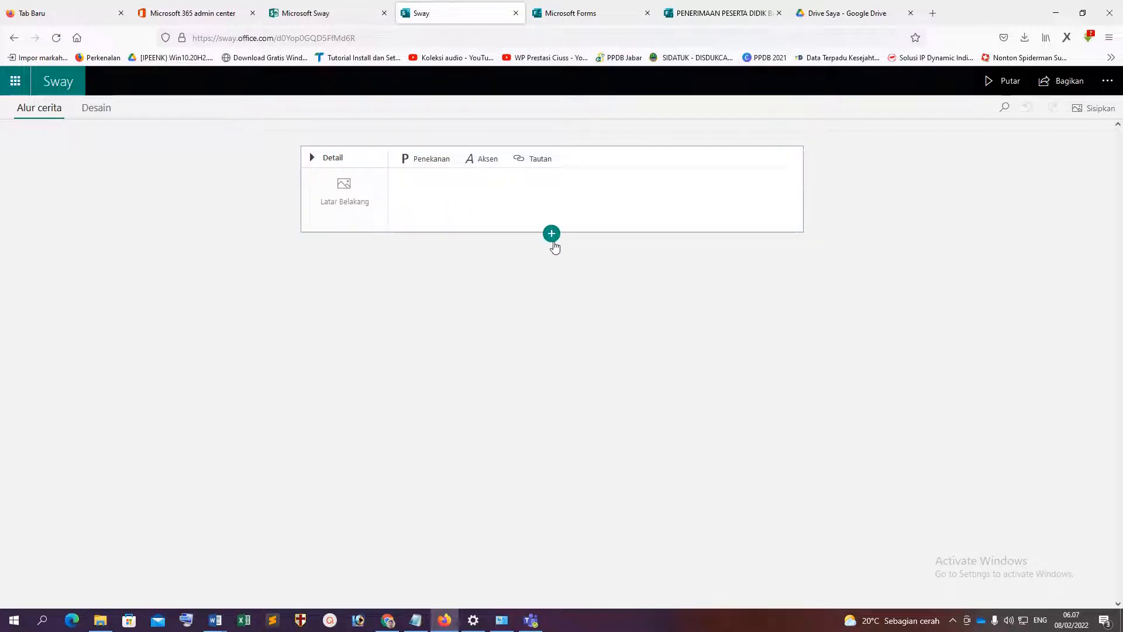
left_click(552, 241)
left_click(542, 261)
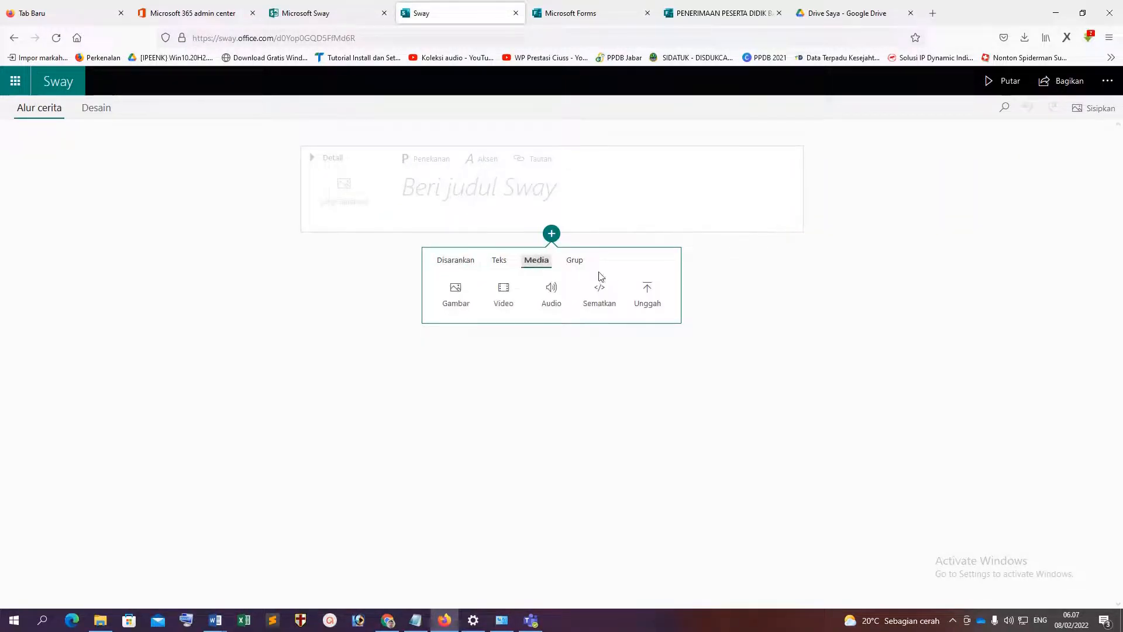
left_click(597, 292)
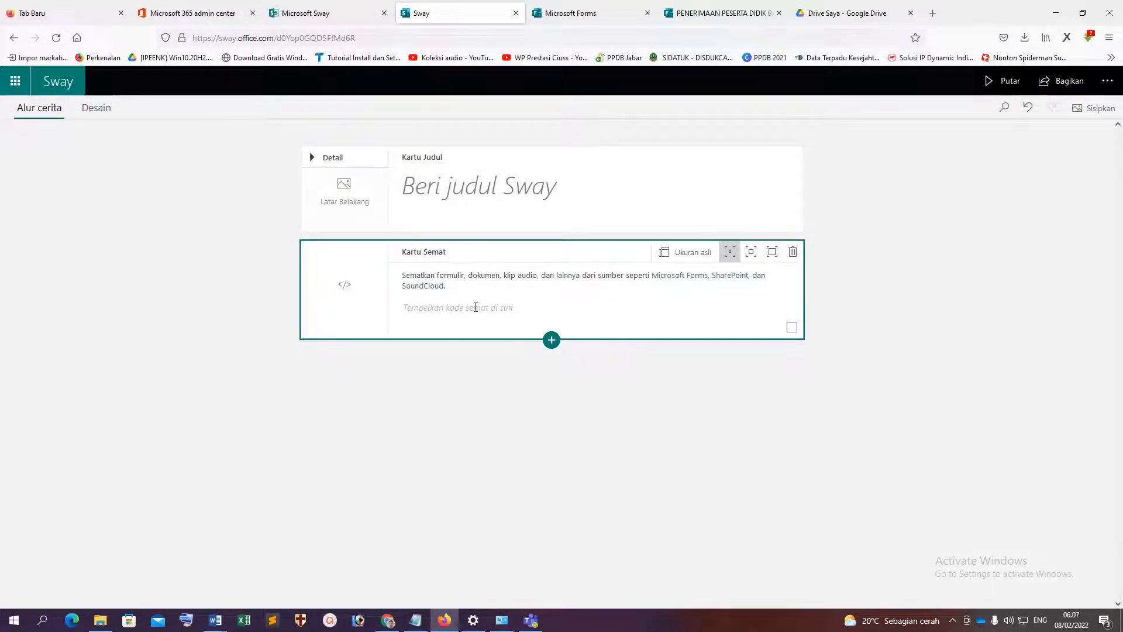
left_click(476, 303)
key("ctrl+v")
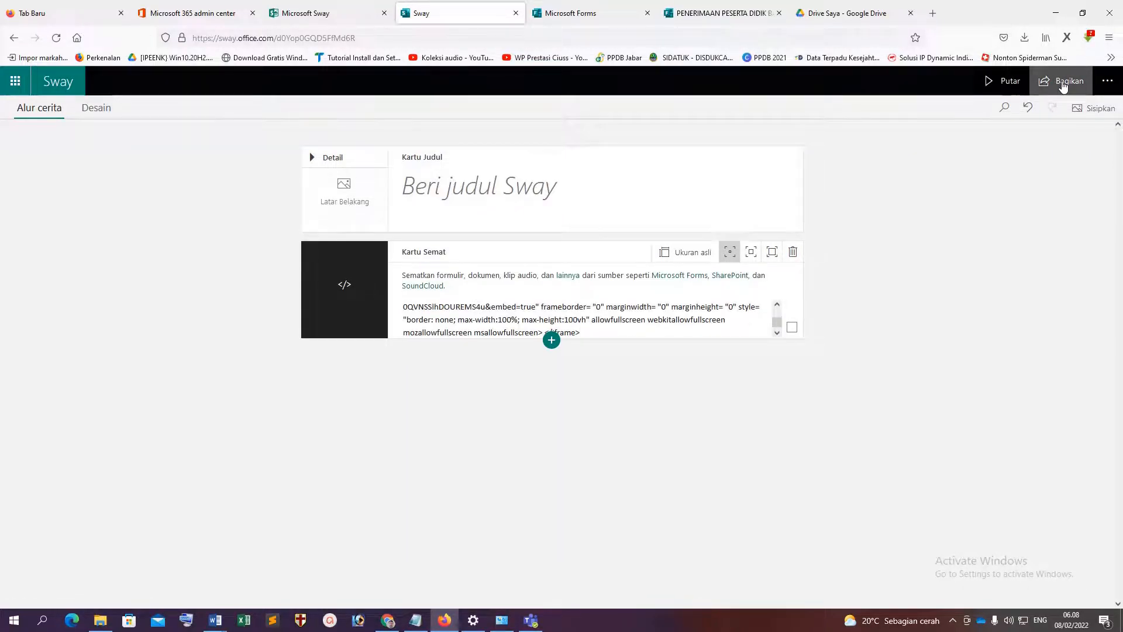
Step: Share the Sway with "Siapa pun yang memiliki tautan" and copy its view link
left_click(1063, 85)
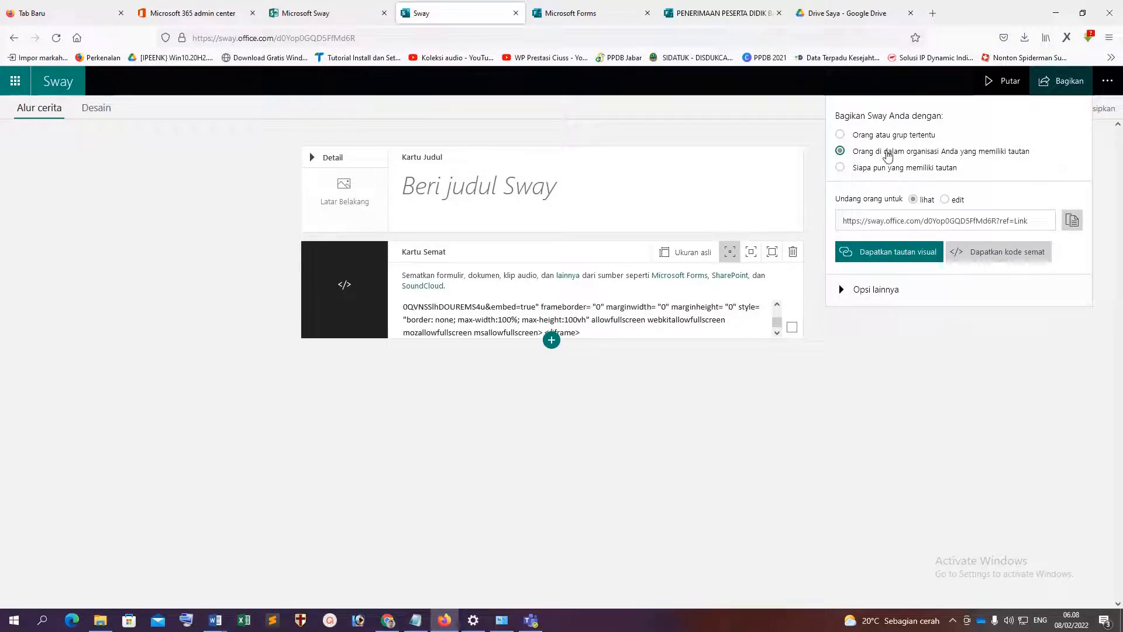
left_click(881, 170)
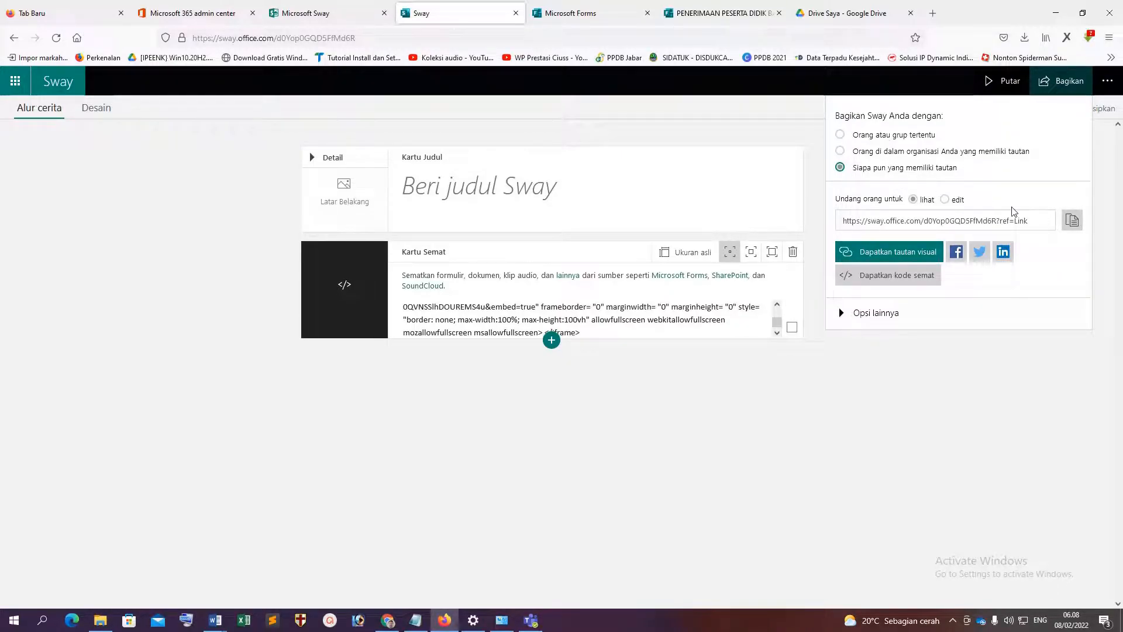
left_click(1072, 220)
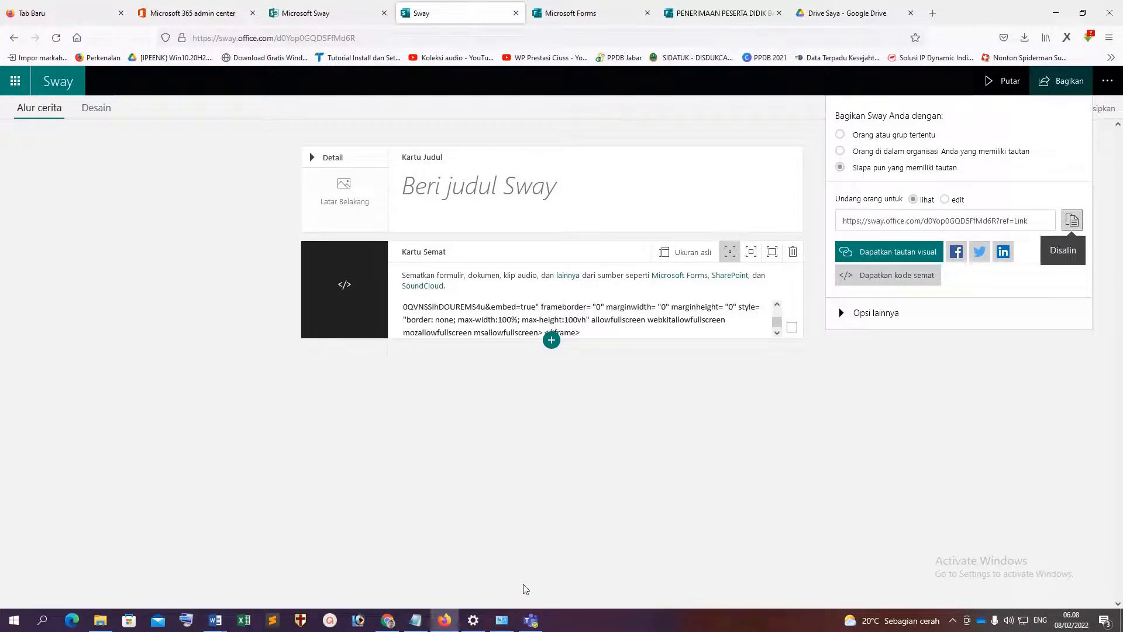
Step: Open the copied Sway link in Chrome to check the embedded form
left_click(388, 620)
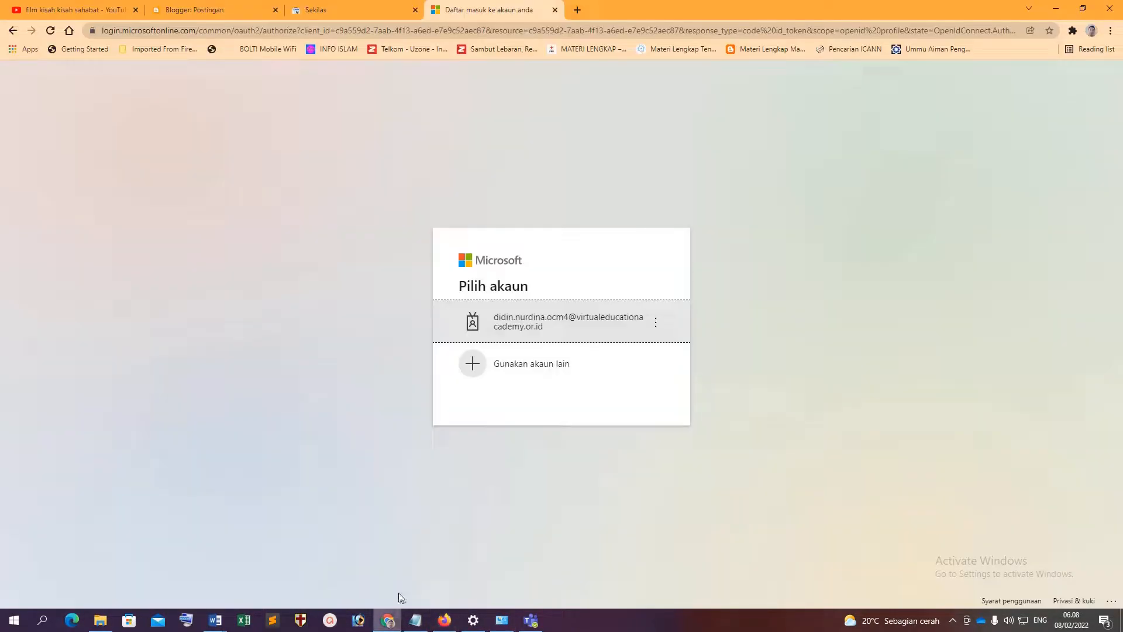
left_click(290, 30)
key("ctrl+v")
key("Return")
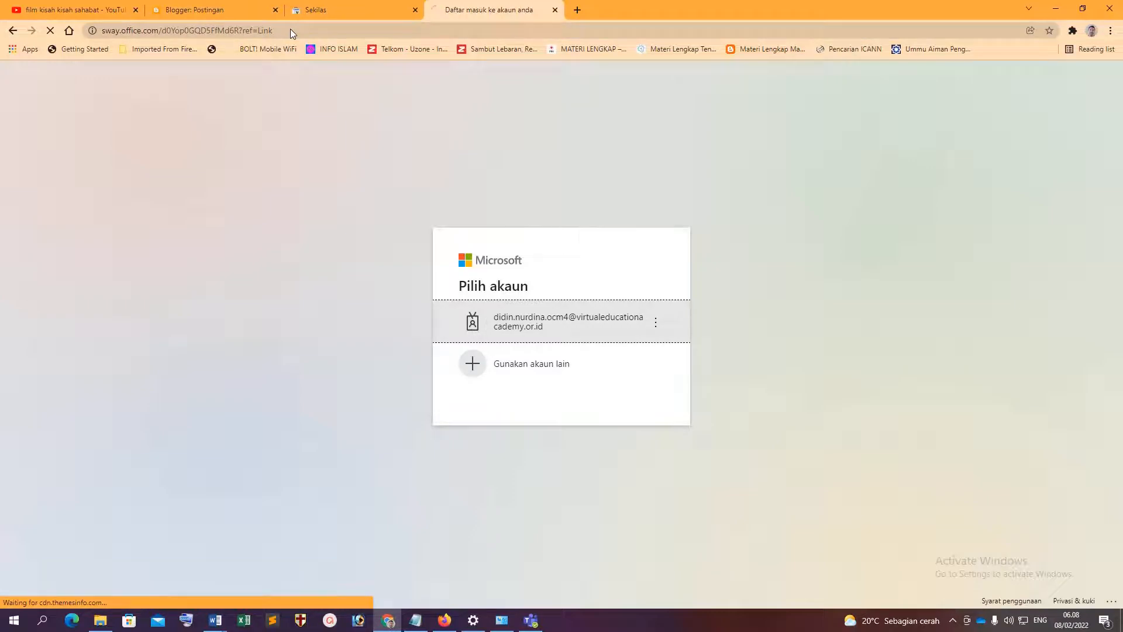
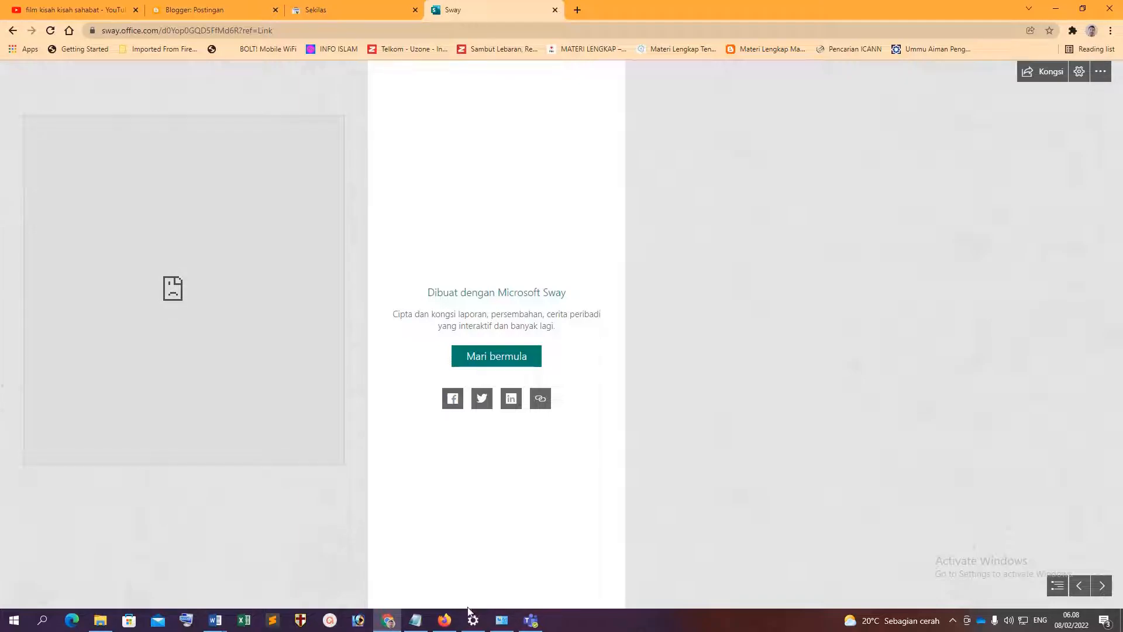
Step: Return to Firefox and play the Sway to preview the embedded form
left_click(444, 619)
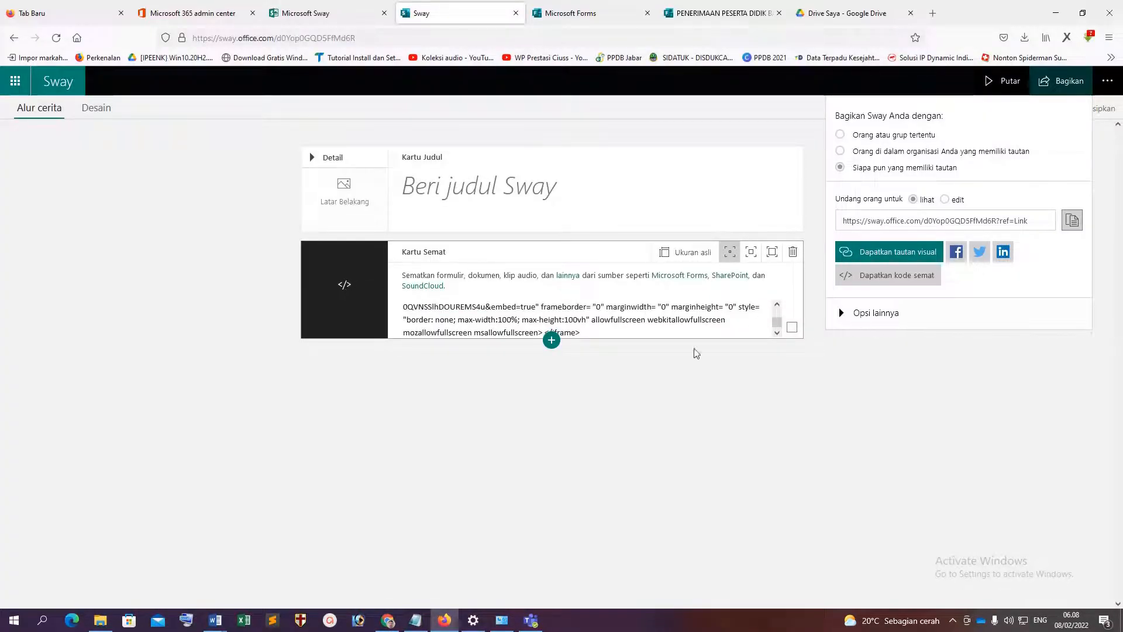
left_click(1002, 81)
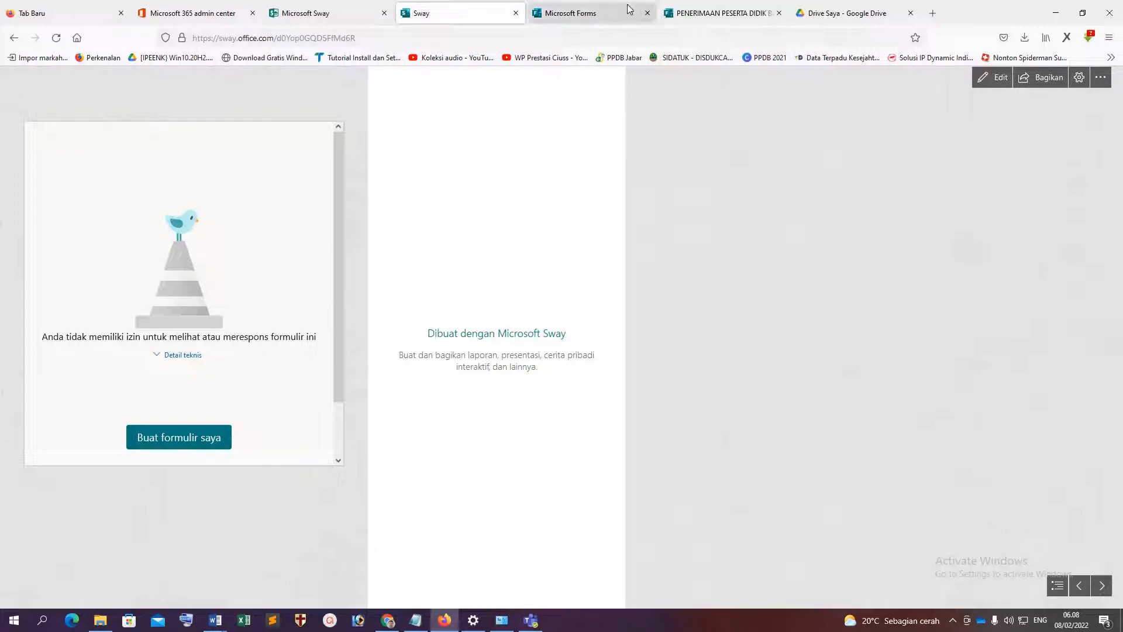
Step: Set the PPDB form's respondents to "Hanya orang di organisasi saya dapat merespons" and copy its embed code
left_click(850, 10)
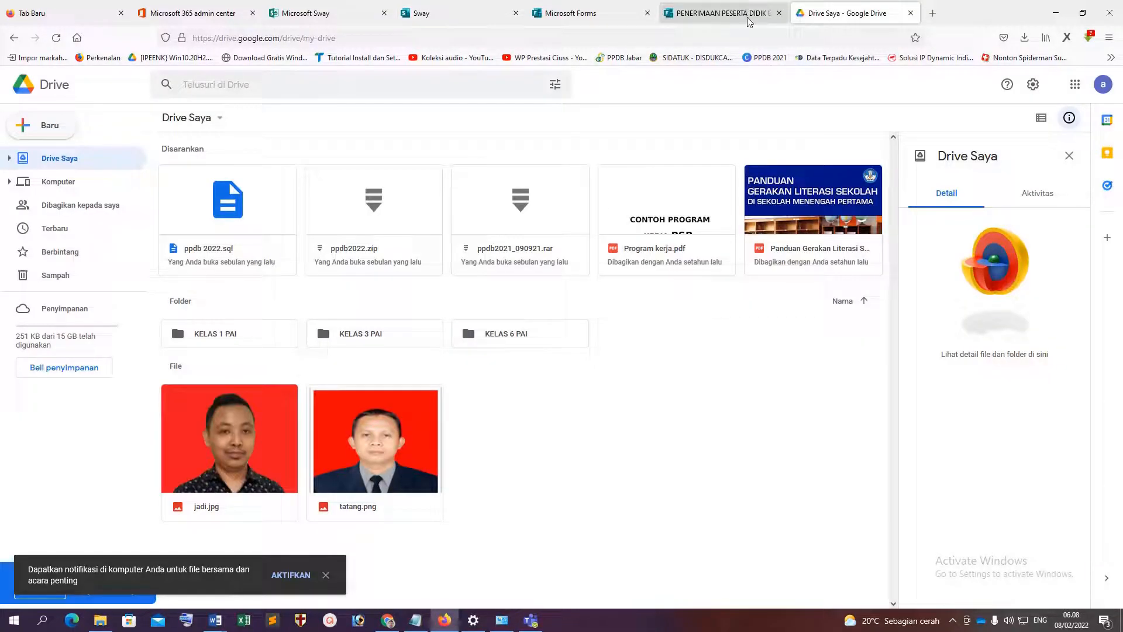
left_click(718, 11)
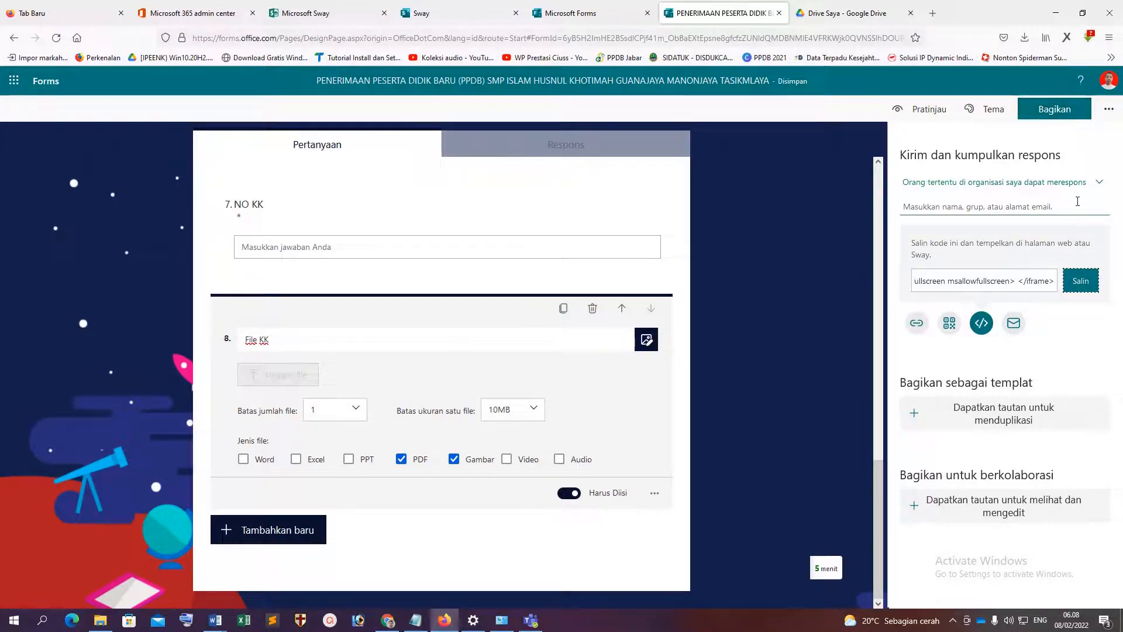
left_click(1095, 183)
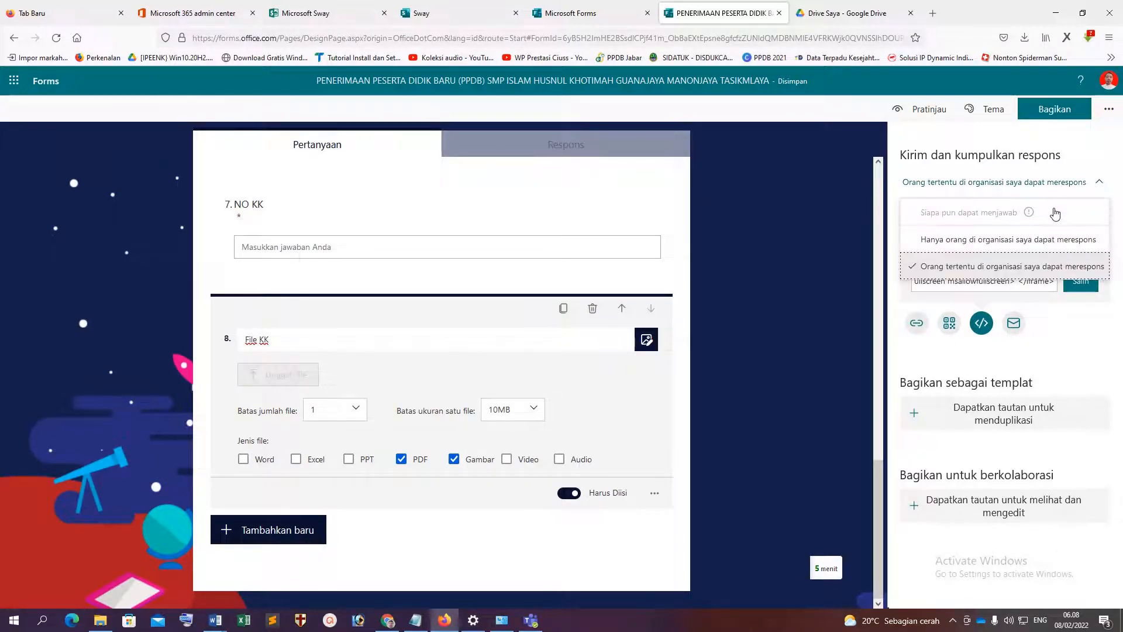
left_click(1046, 240)
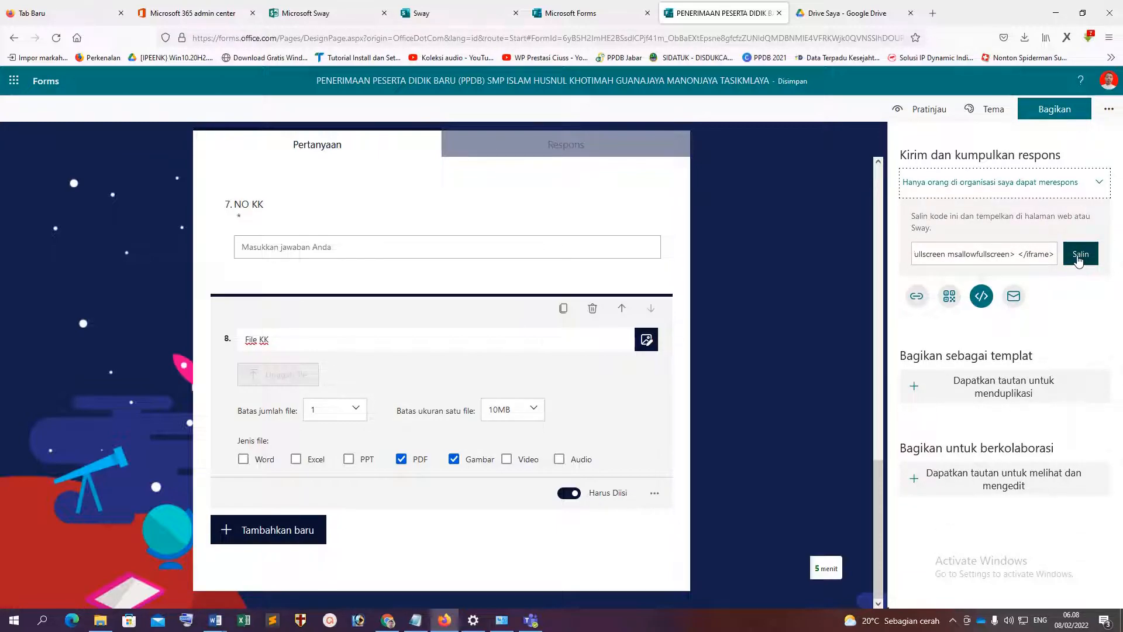
left_click(1079, 260)
Step: Return to the Sway's storyline and replace the embed card's code with the copied PPDB form embed code
left_click(463, 7)
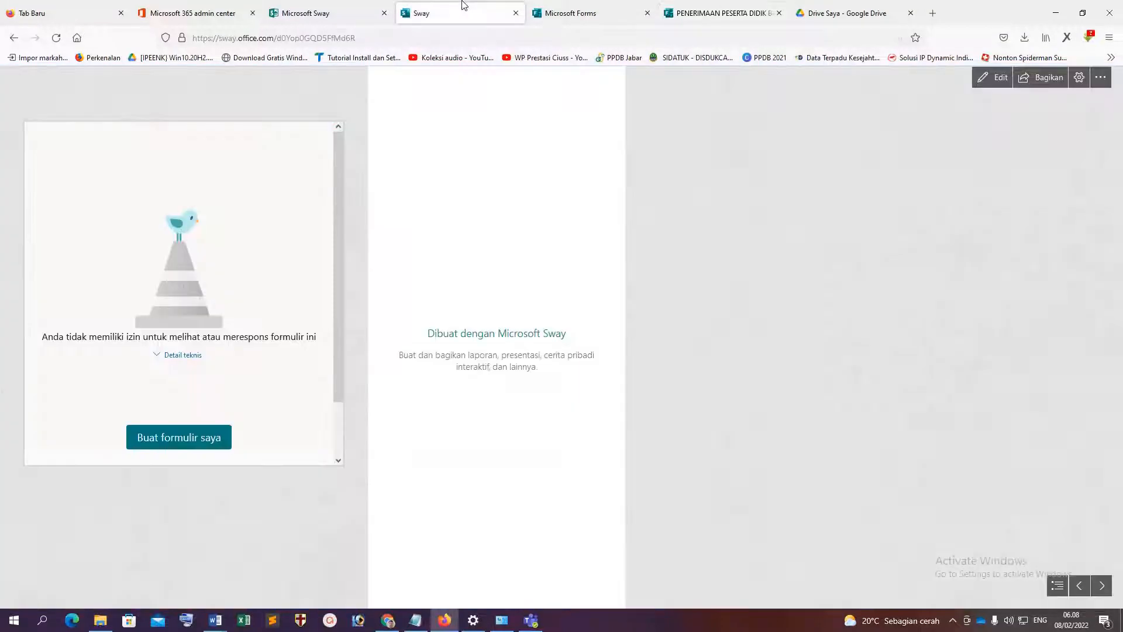
left_click(327, 13)
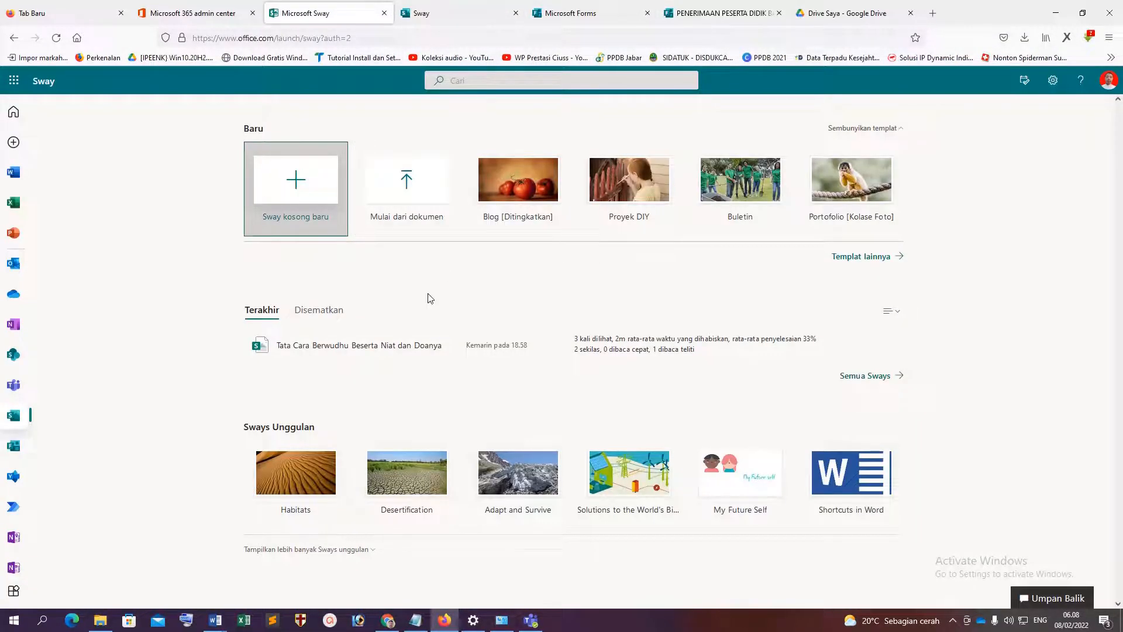
left_click(462, 10)
left_click(13, 38)
left_click(578, 320)
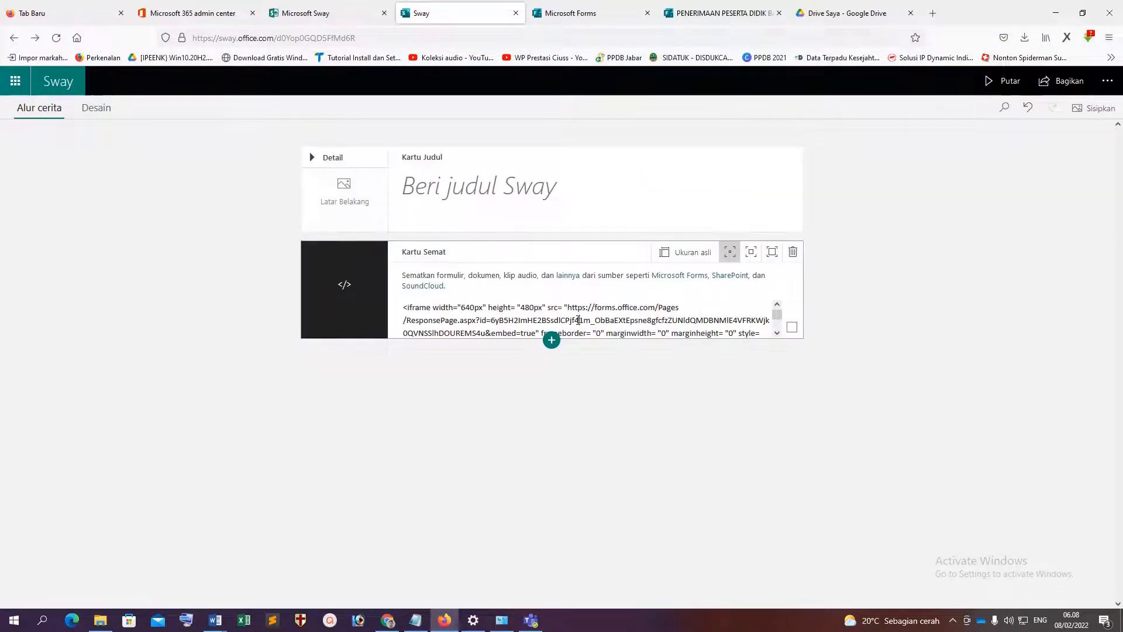
key("ctrl+a")
type("<iframe width=\"640px\" height= \"480px\" src= \"https://forms.office.com/Pages/ResponsePage.aspx?id=6yB5H2ImHE2BSsdlCPjf41m_ObBaEXtEpsne8gfcfzZUNldQMDBNMlE4VFRKWjk0QVNSSlhDOUREMS4u&embed=true\" frameborder= \"0\" marginwidth= \"0\" marginheight= \"0\" style= \"border: none; max-width:100%; max-height:100vh\" allowfullscreen webkitallowfullscreen mozallowfullscreen msallowfullscreen> </iframe>")
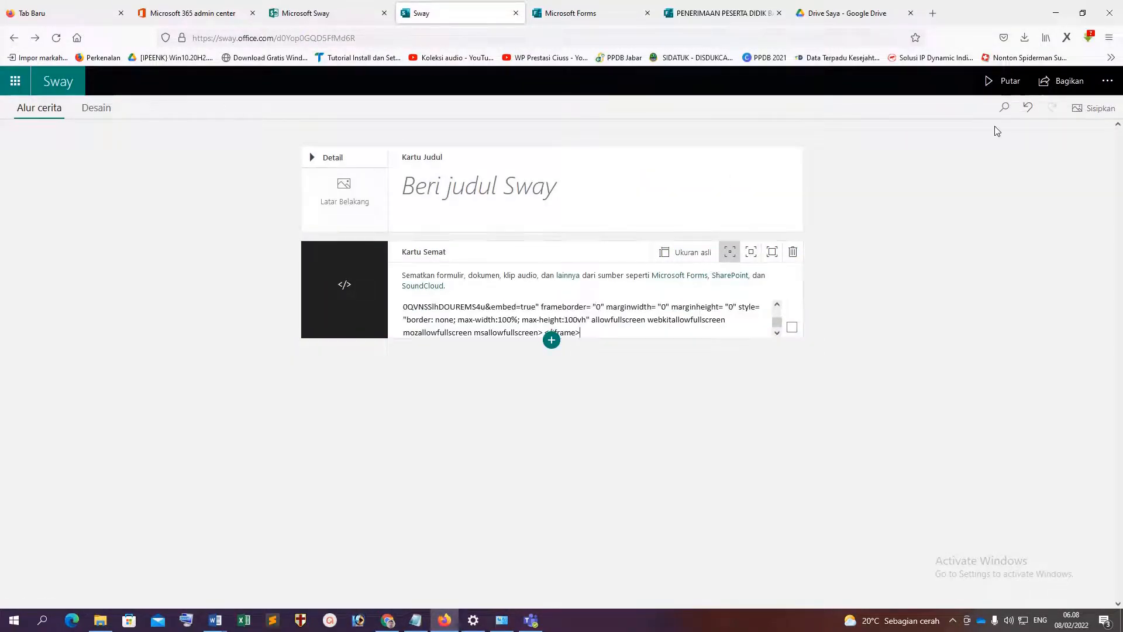
Step: Play the Sway and review the embedded form down to its Kirim button
left_click(1008, 80)
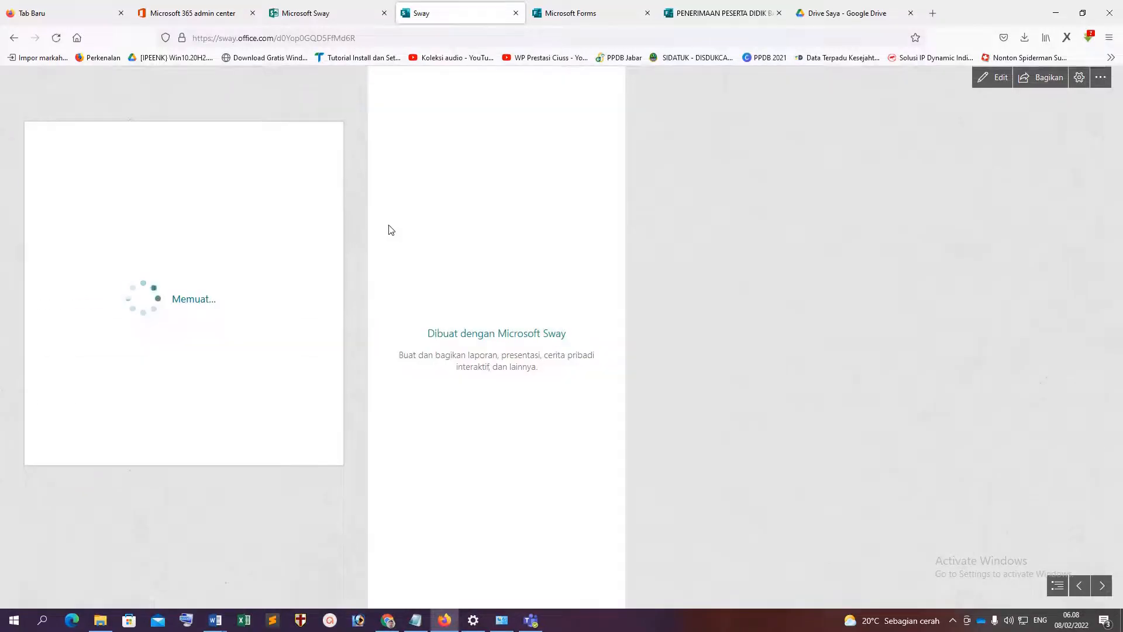
scroll(234, 367, "down", 10)
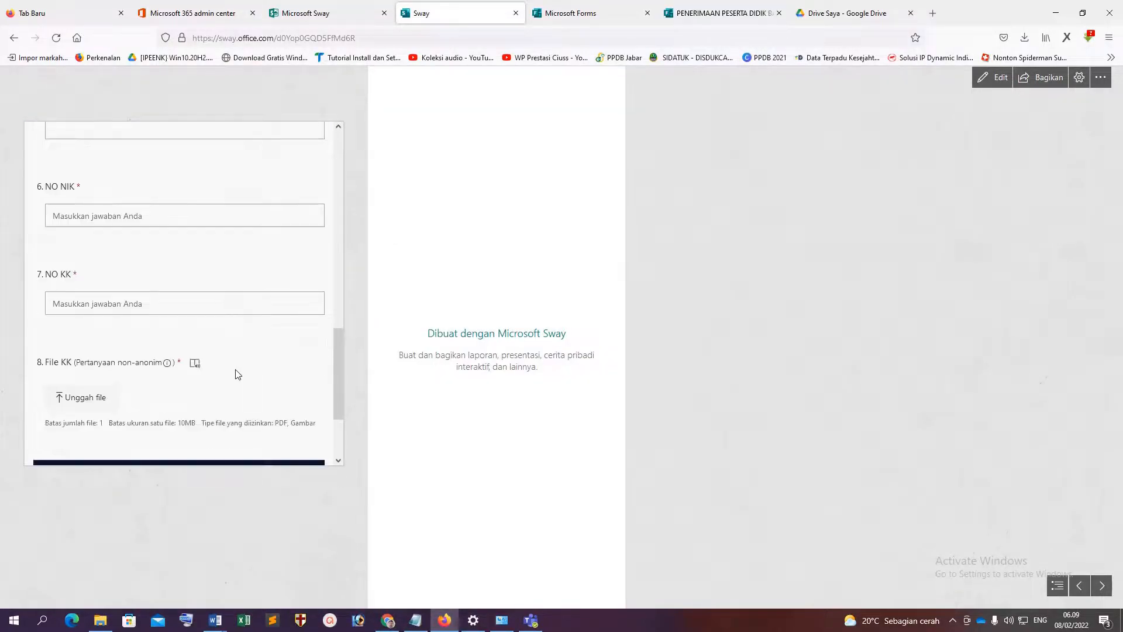
scroll(237, 374, "down", 2)
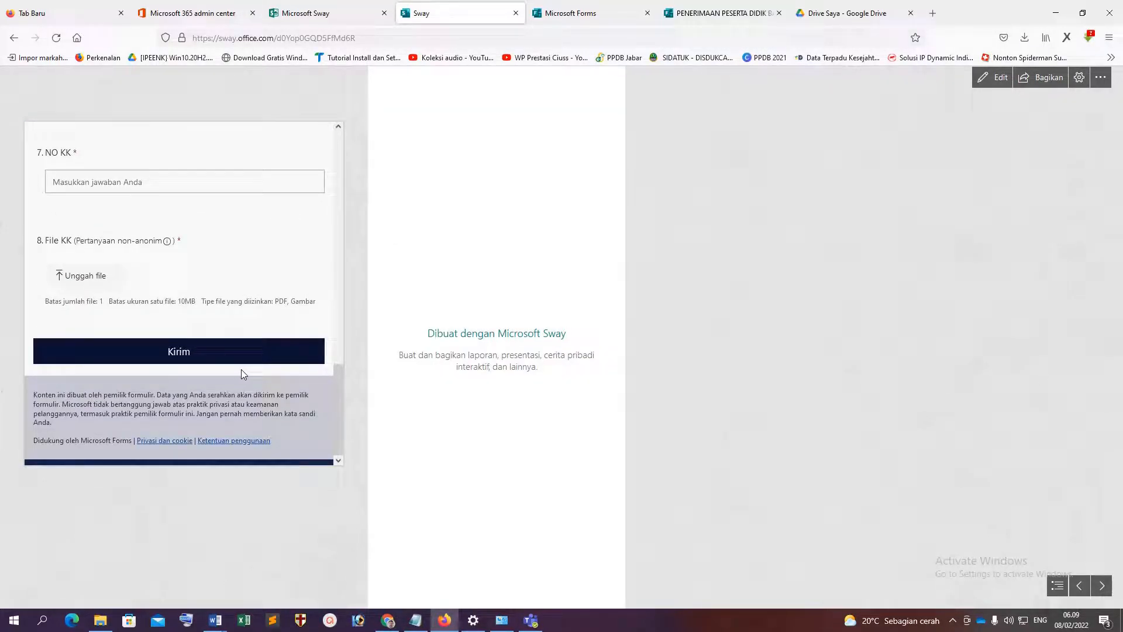
Step: Copy the Sway's view link again and open it in Chrome to check the embedded form
left_click(1056, 79)
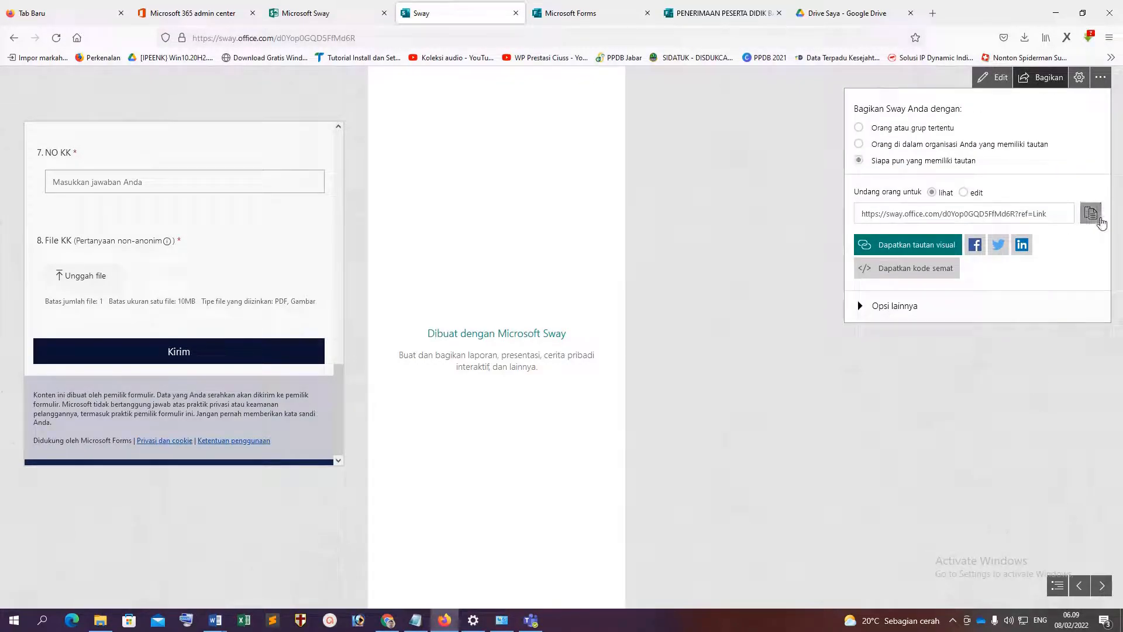
left_click(1091, 213)
left_click(388, 620)
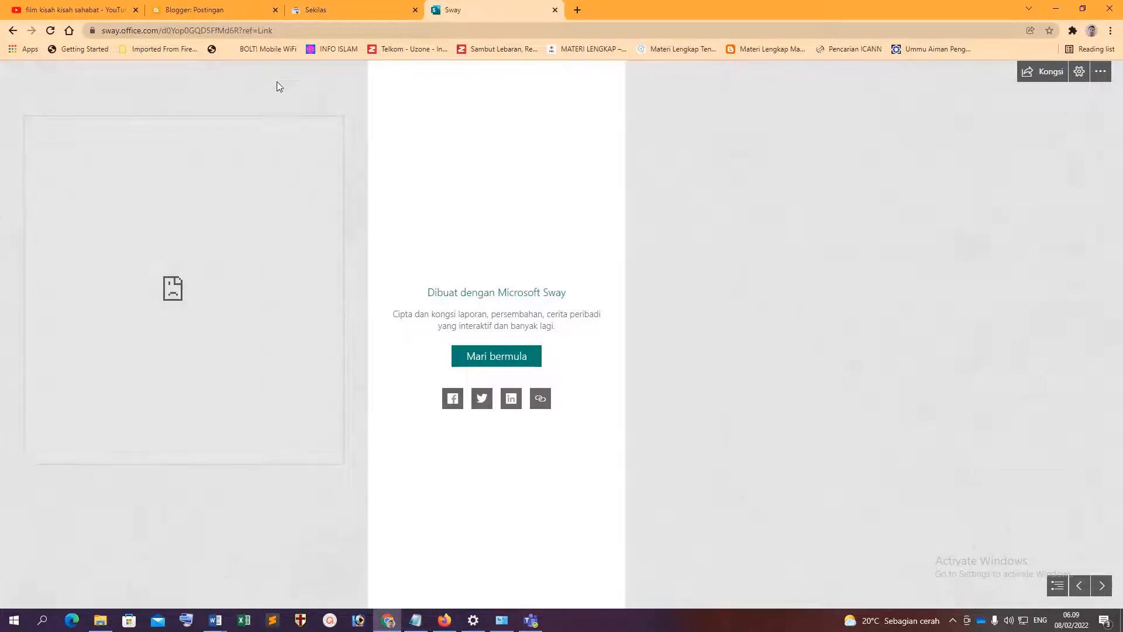
left_click(263, 30)
key("ctrl+v")
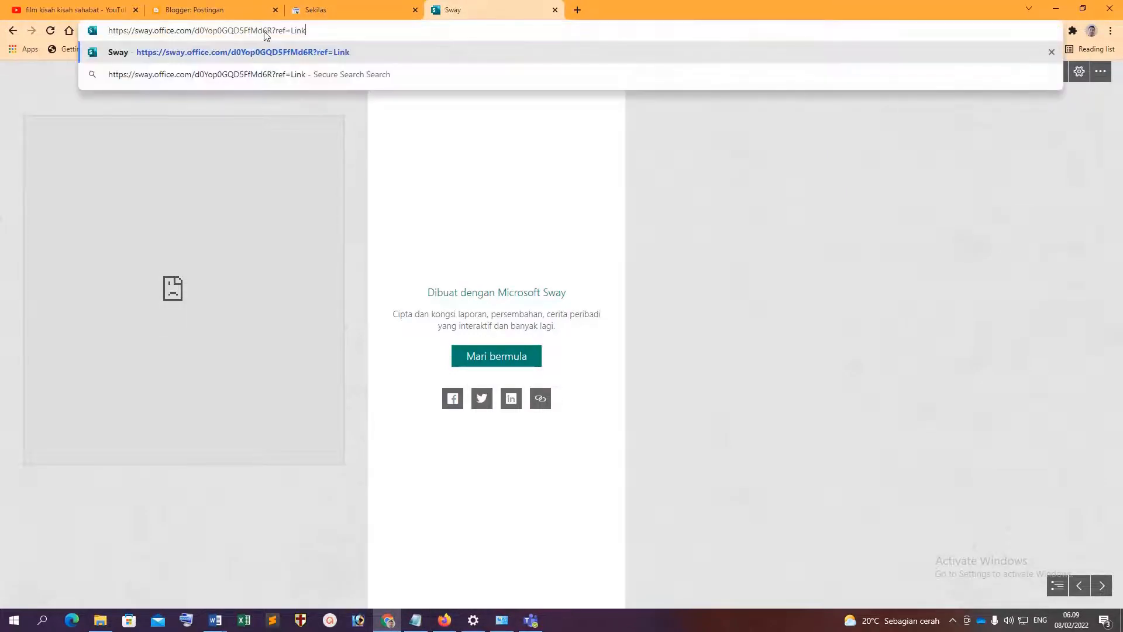
key("Return")
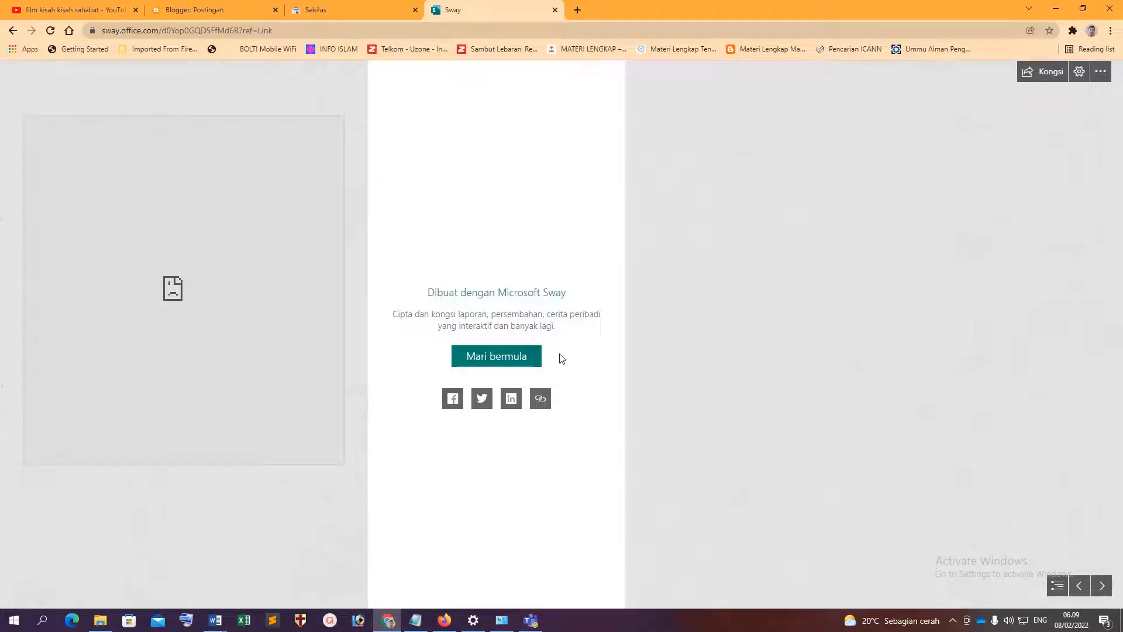
Step: Return to Firefox, close the Sway, and check the respondent options of the PPDB form
left_click(444, 619)
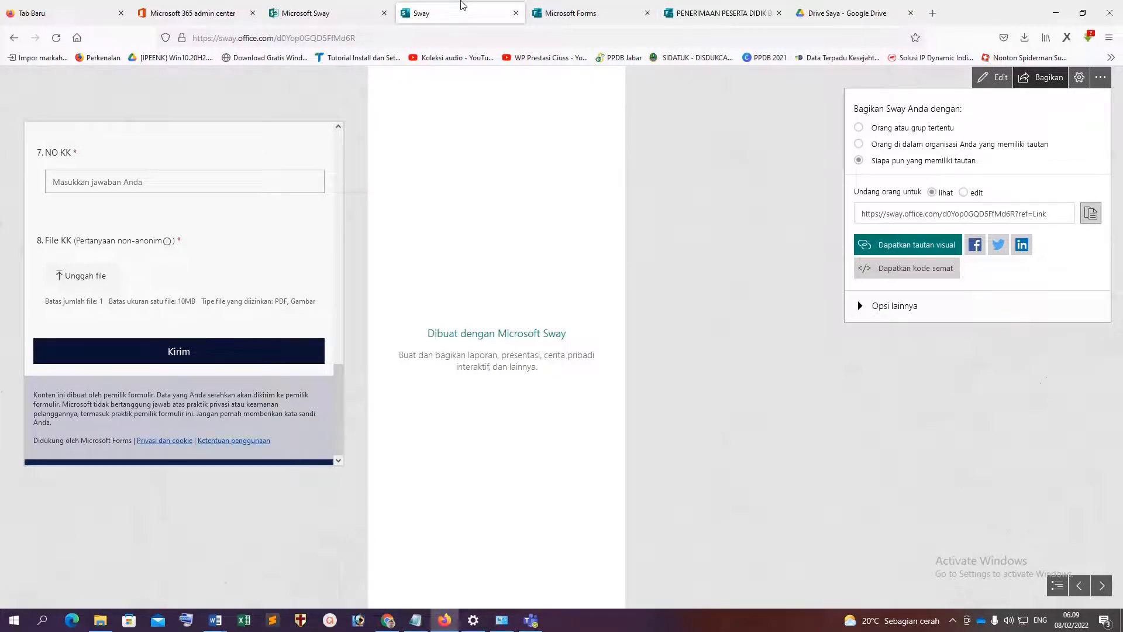
left_click(516, 13)
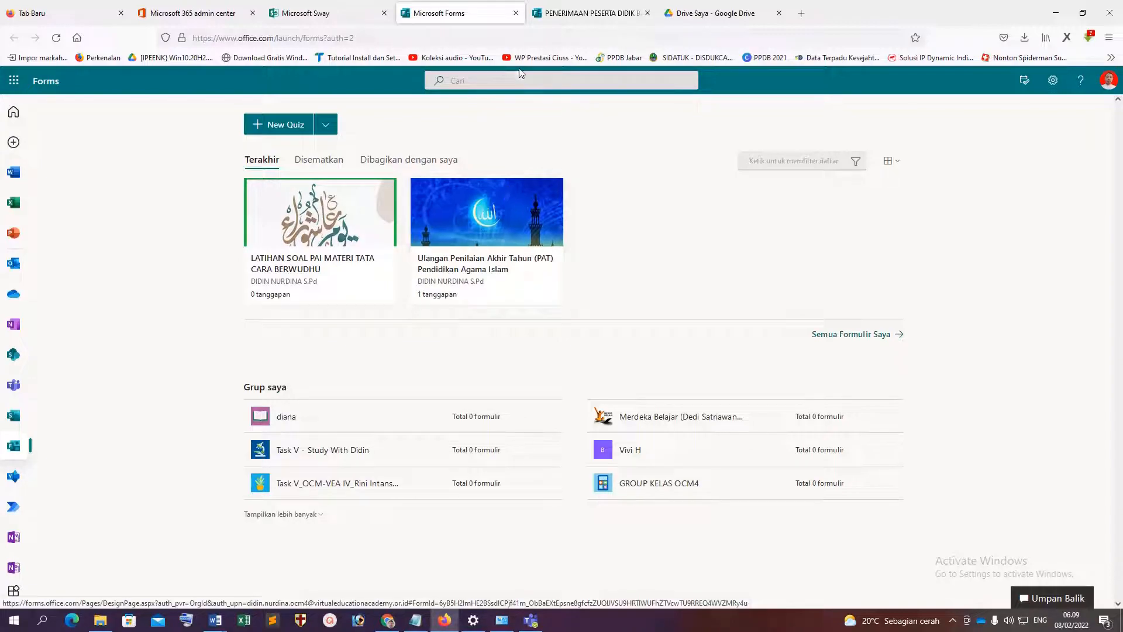
left_click(587, 12)
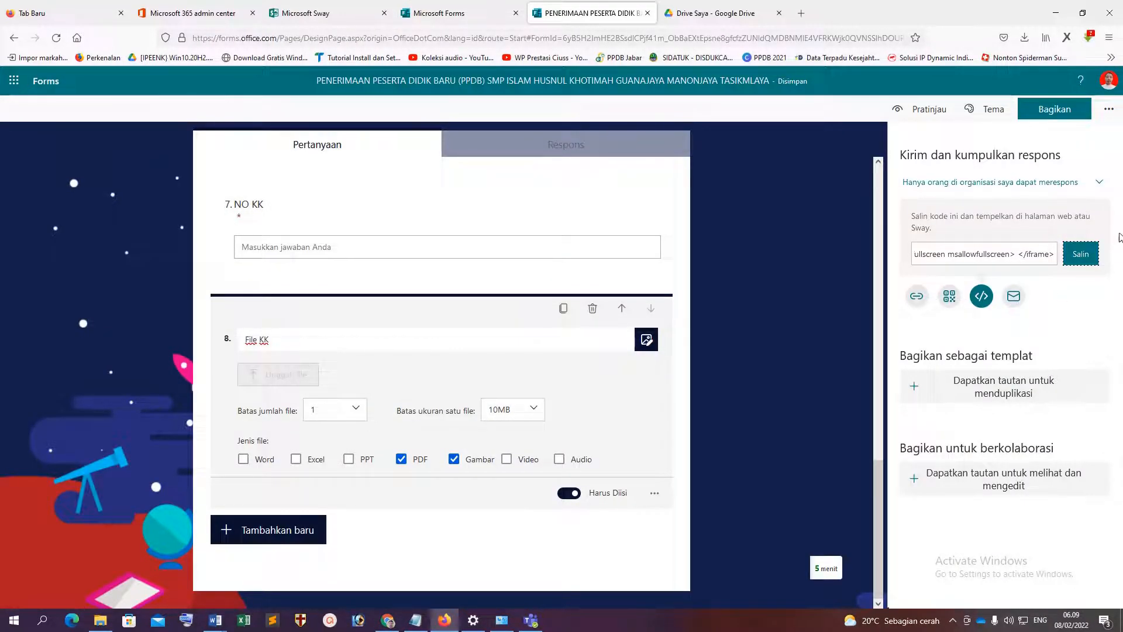
left_click(1099, 182)
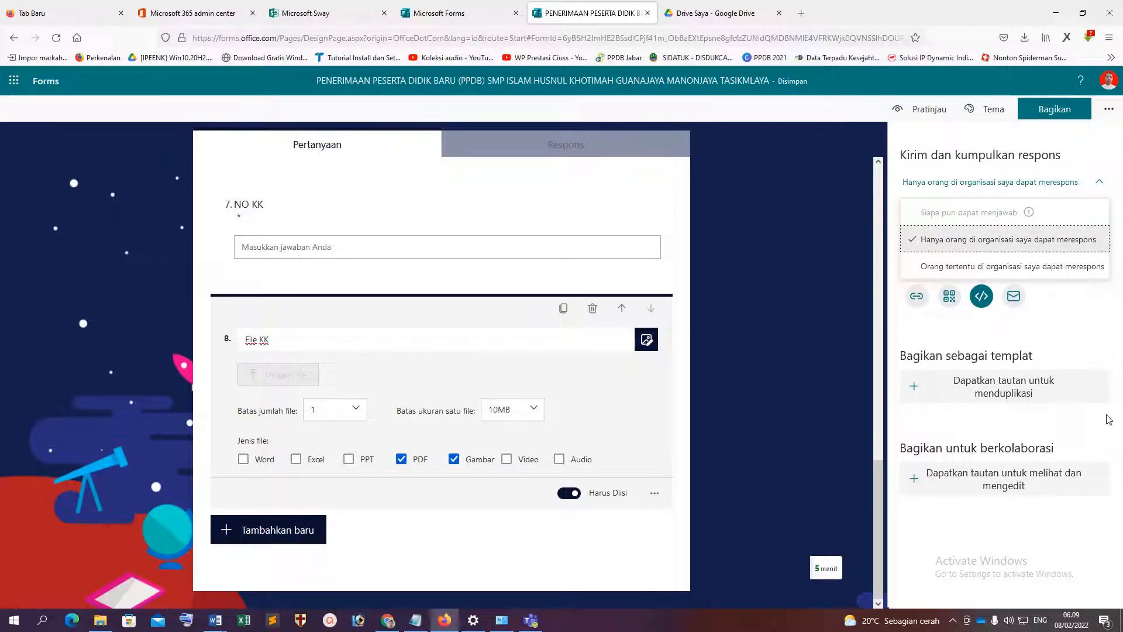
Step: Create and copy a collaboration link with "Pengguna dengan akun kerja atau sekolah Office 365 dapat melihat dan mengedit"
left_click(1060, 461)
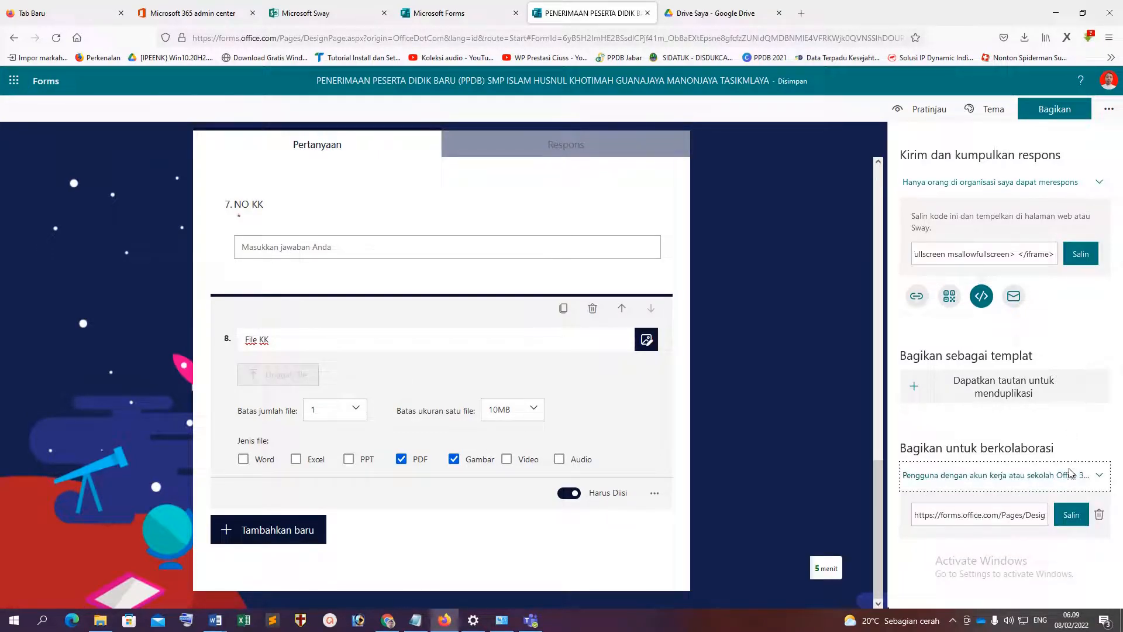
left_click(1089, 476)
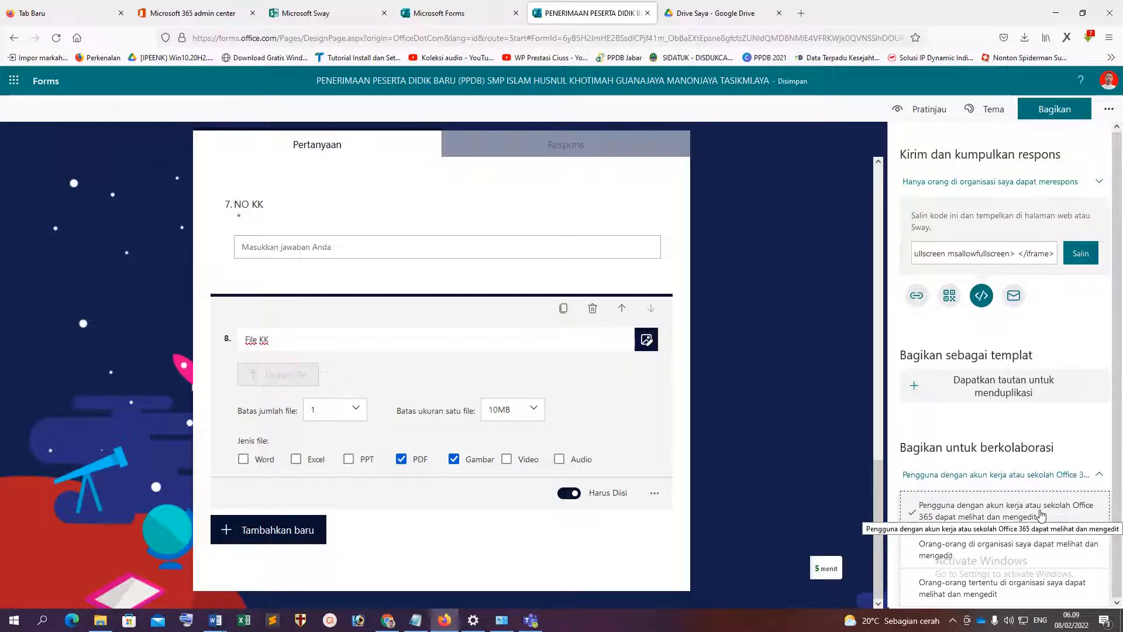
left_click(1040, 515)
left_click(1072, 516)
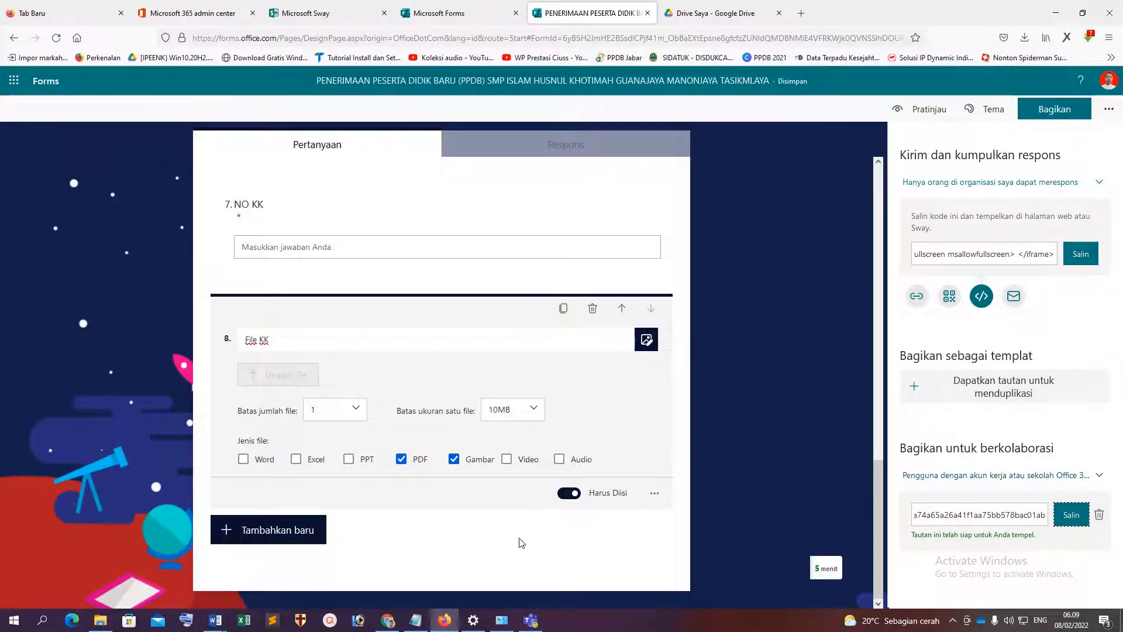
Step: Open the copied collaboration link in Chrome to test its access
left_click(388, 620)
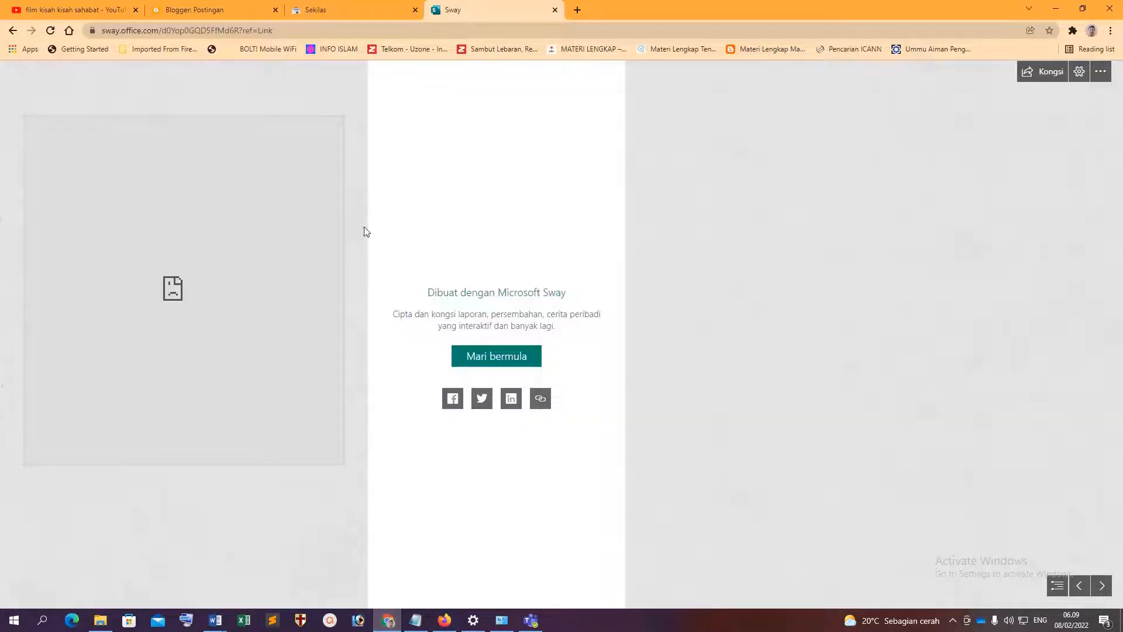
left_click(217, 30)
key("ctrl+v")
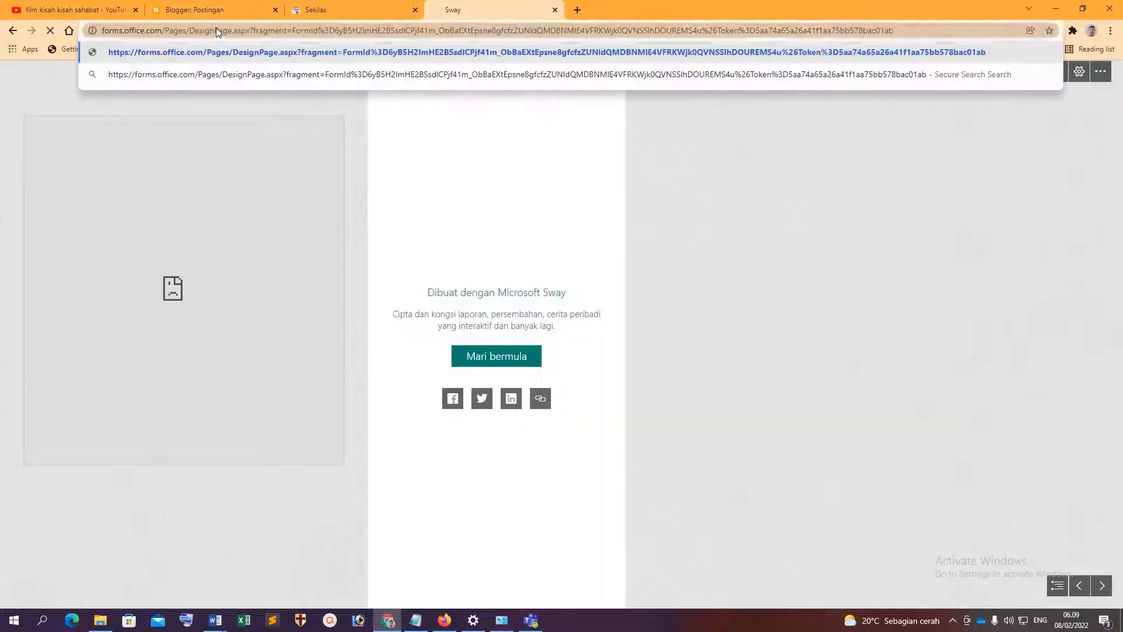
key("Return")
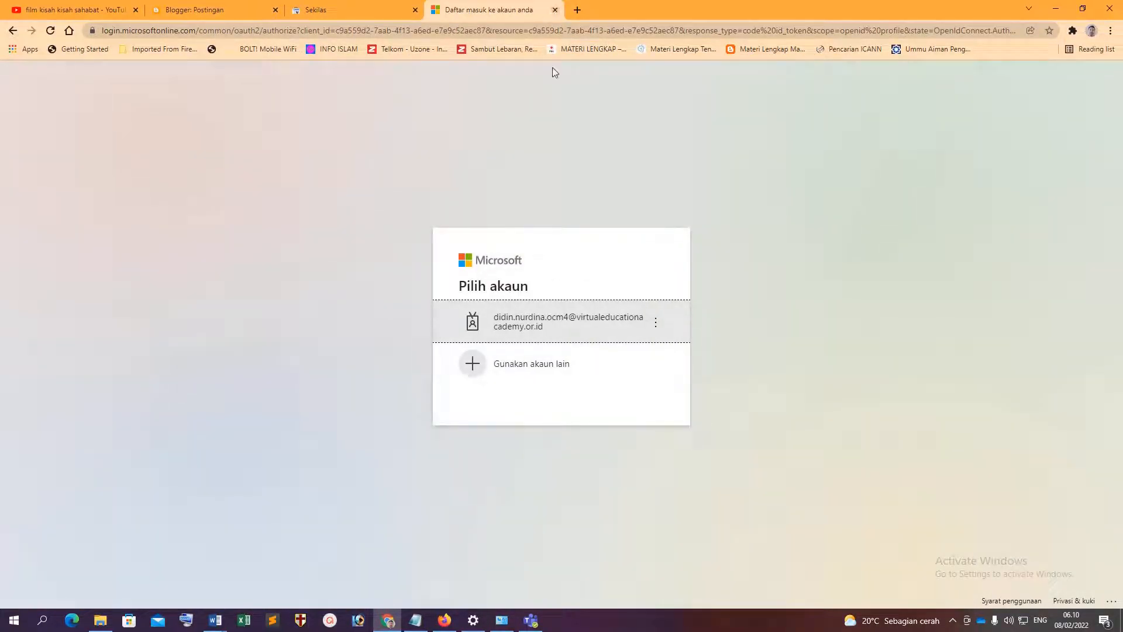
Step: Return to Firefox, create and copy the form's template duplication link, and check the collaboration permission options
left_click(444, 620)
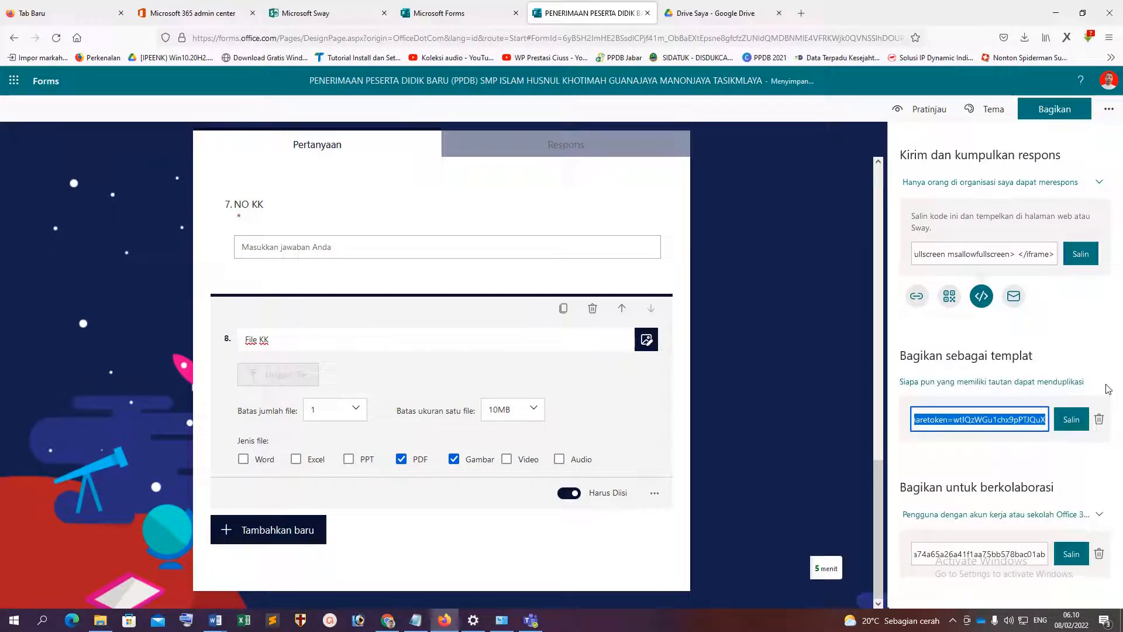
left_click(1071, 419)
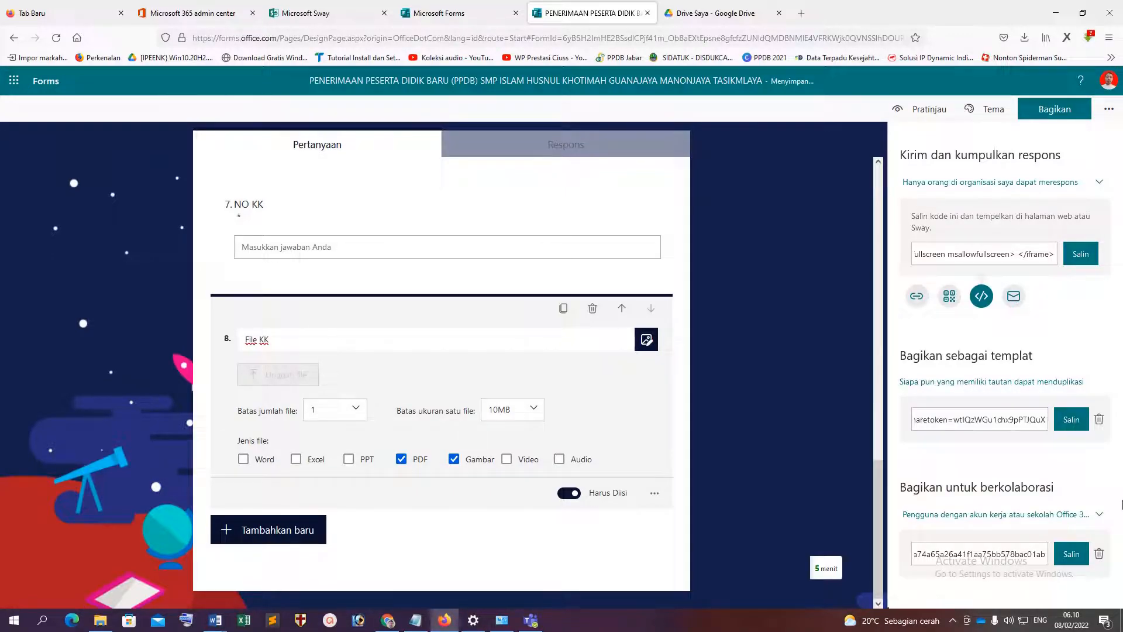
left_click(1099, 515)
scroll(1116, 519, "down", 1)
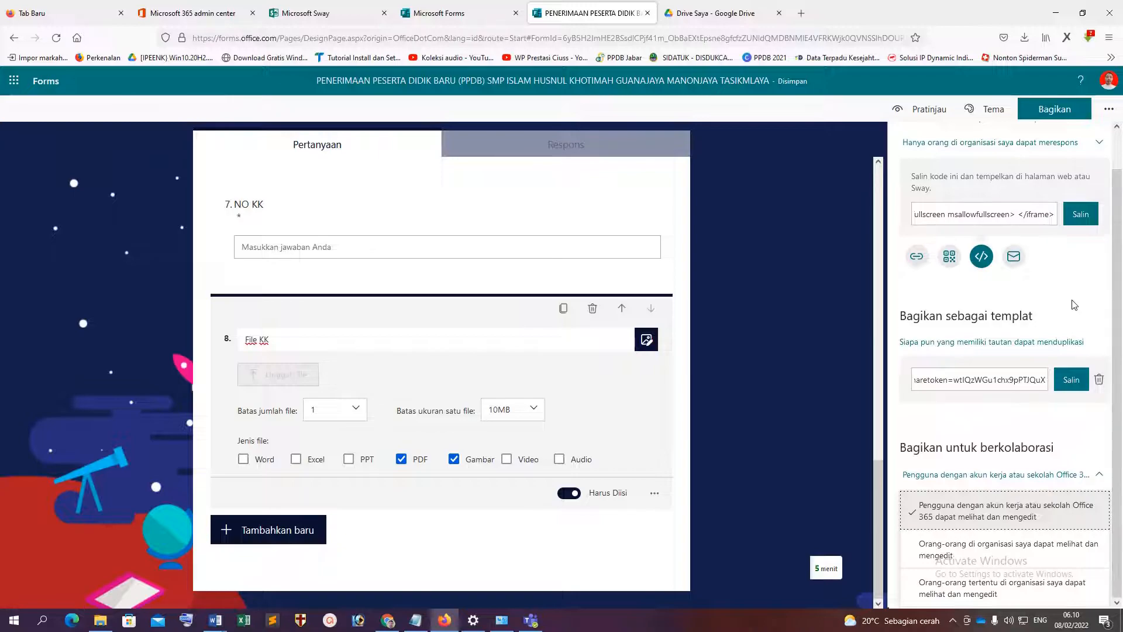
scroll(1073, 304, "up", 1)
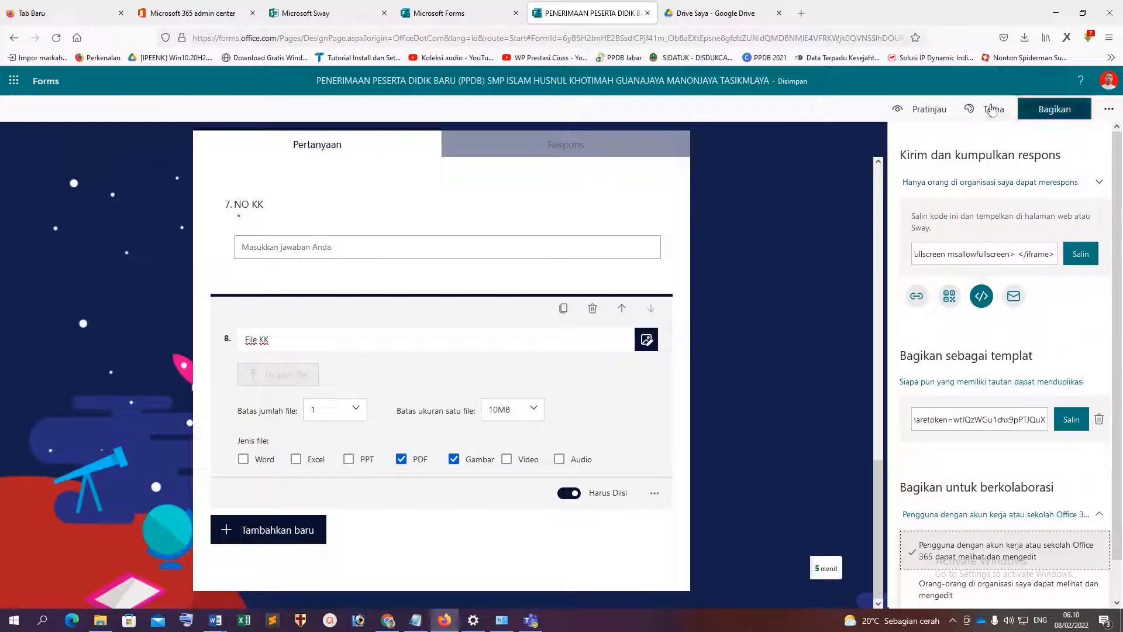
Step: Look through the form's themes, Multibahasa settings and responses, and recheck the respondent options
left_click(994, 109)
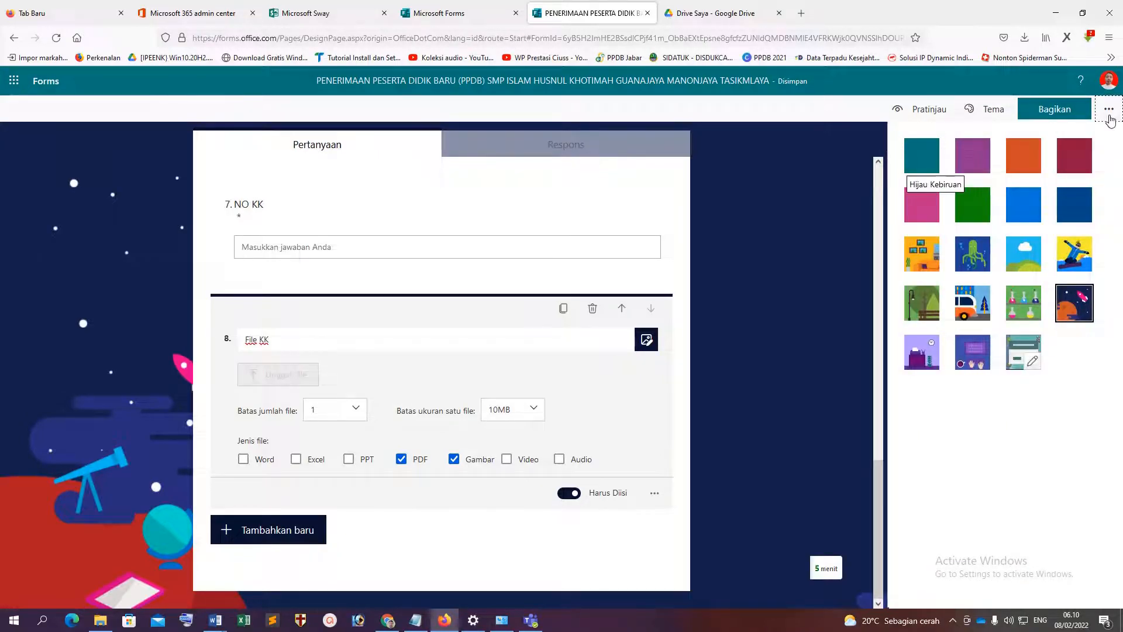
left_click(1109, 117)
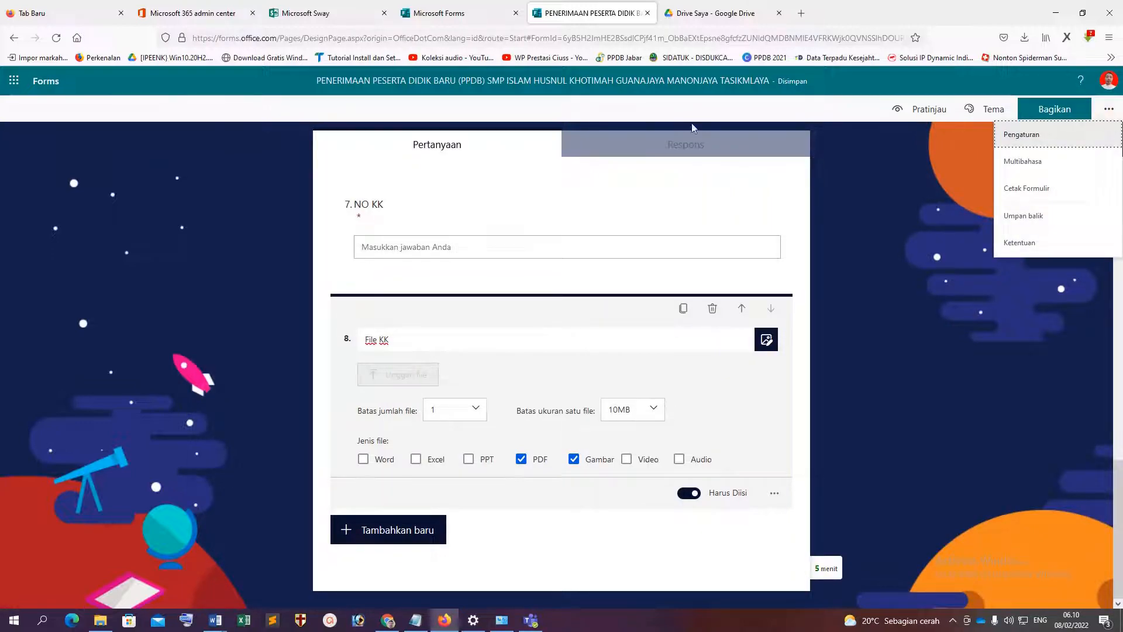
left_click(1031, 170)
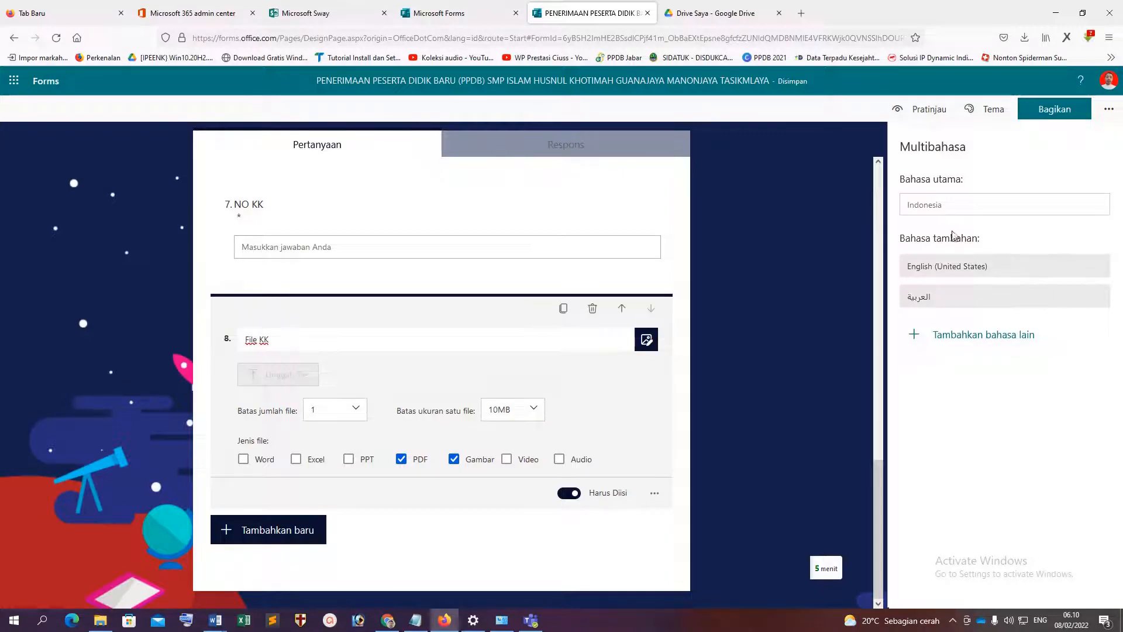
left_click(561, 146)
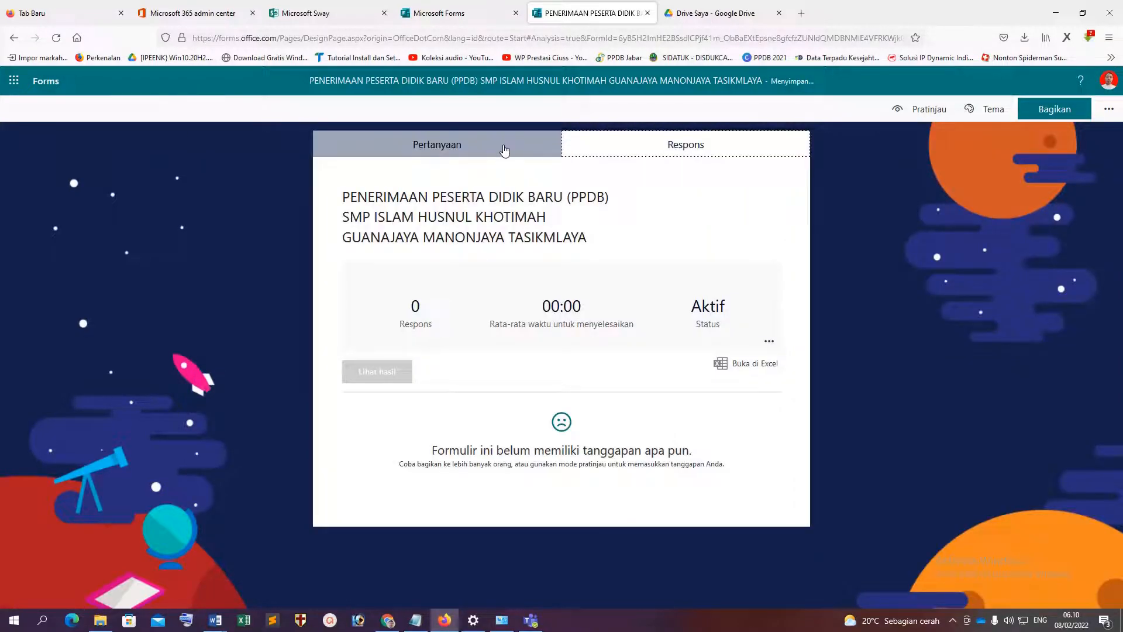
left_click(462, 148)
left_click(1082, 110)
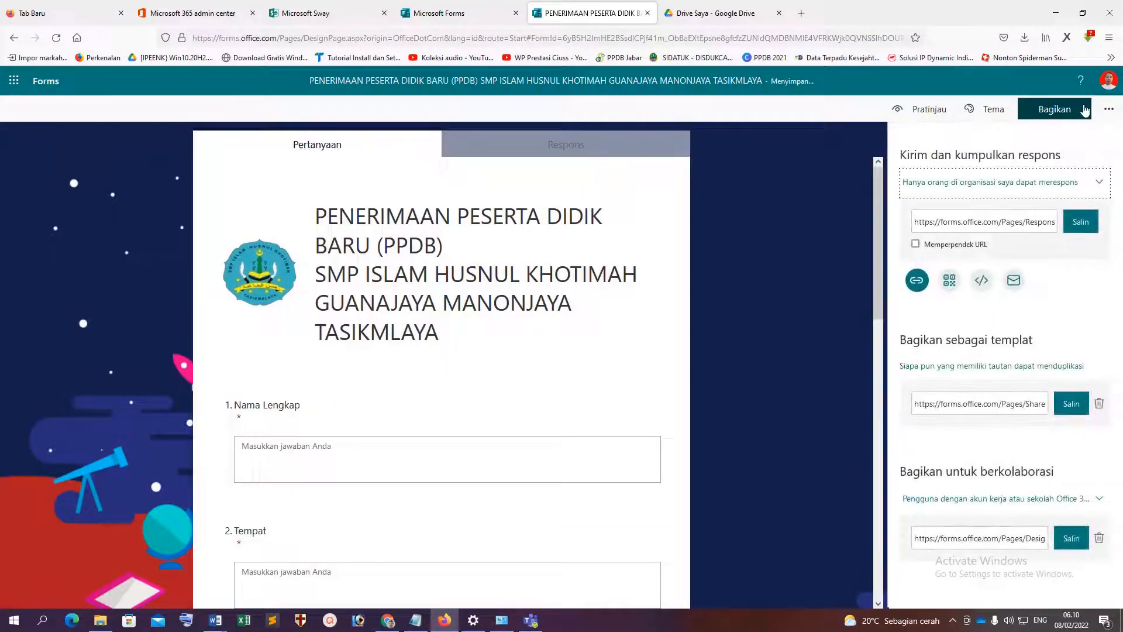
left_click(968, 182)
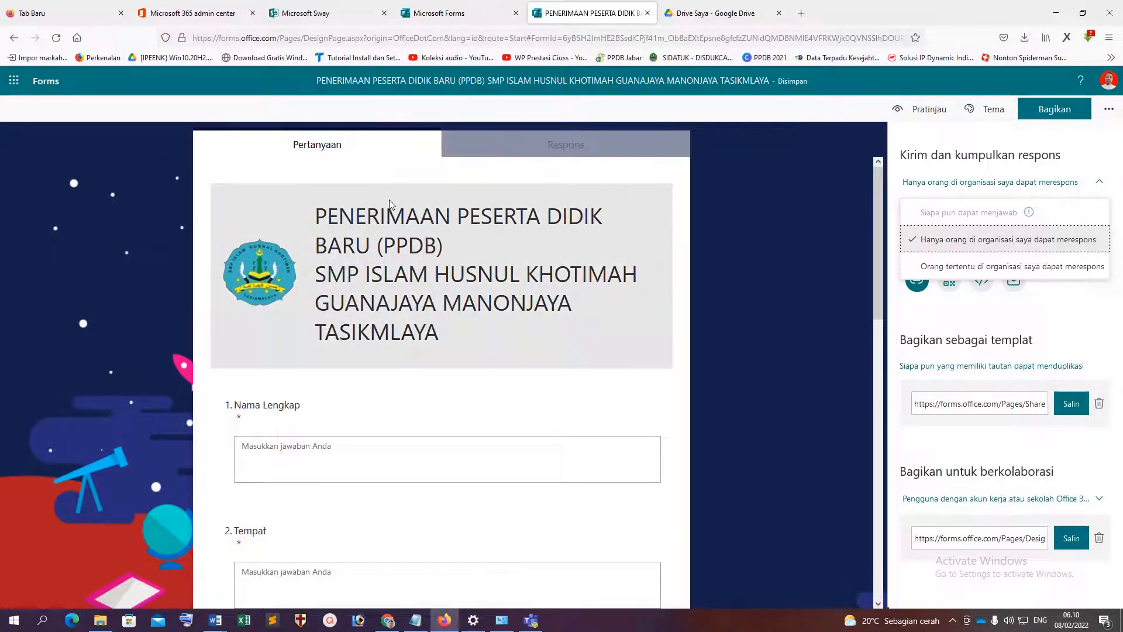
Step: Delete the "File KK" file upload question from the form, confirming its permanent removal and rechecking the respondent options along the way
scroll(541, 462, "down", 10)
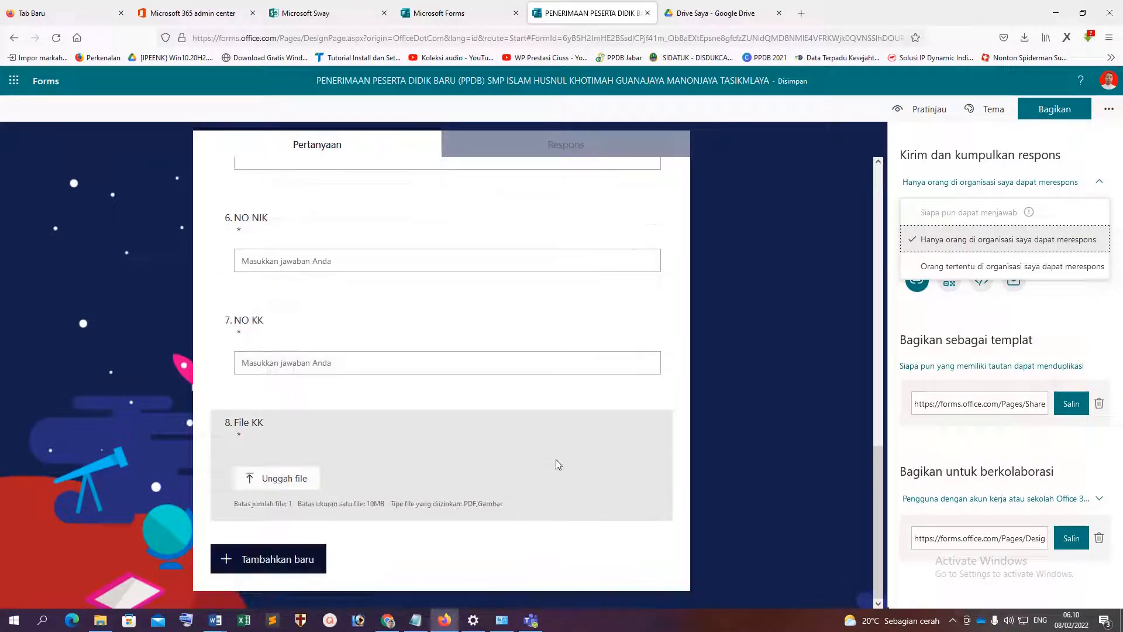
left_click(466, 456)
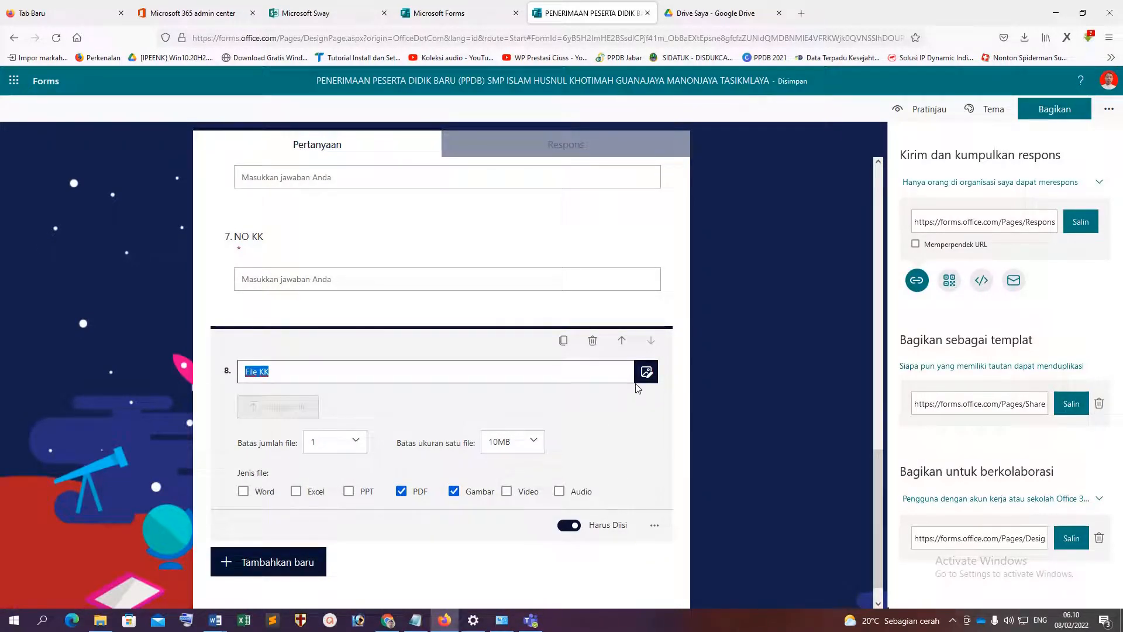
left_click(593, 342)
left_click(1054, 109)
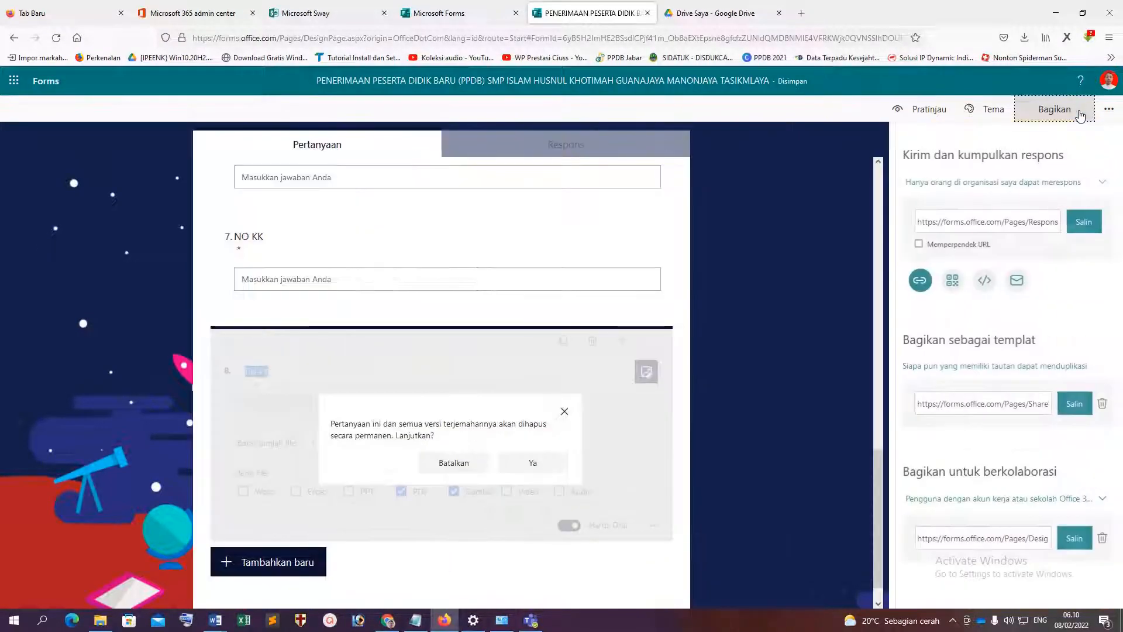
left_click(960, 194)
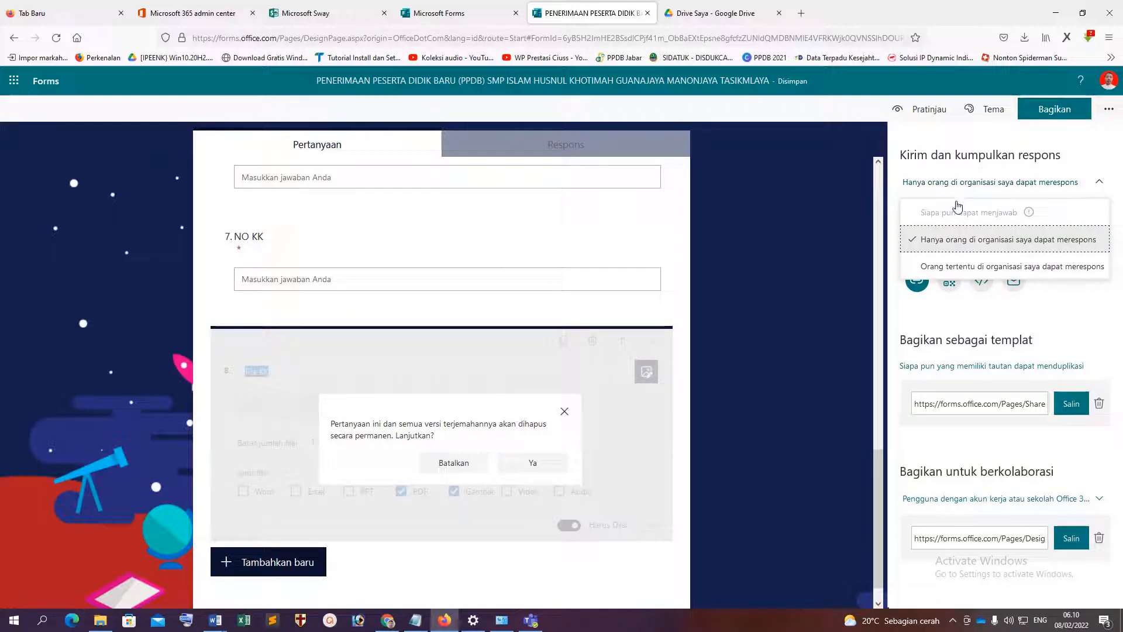
left_click(957, 211)
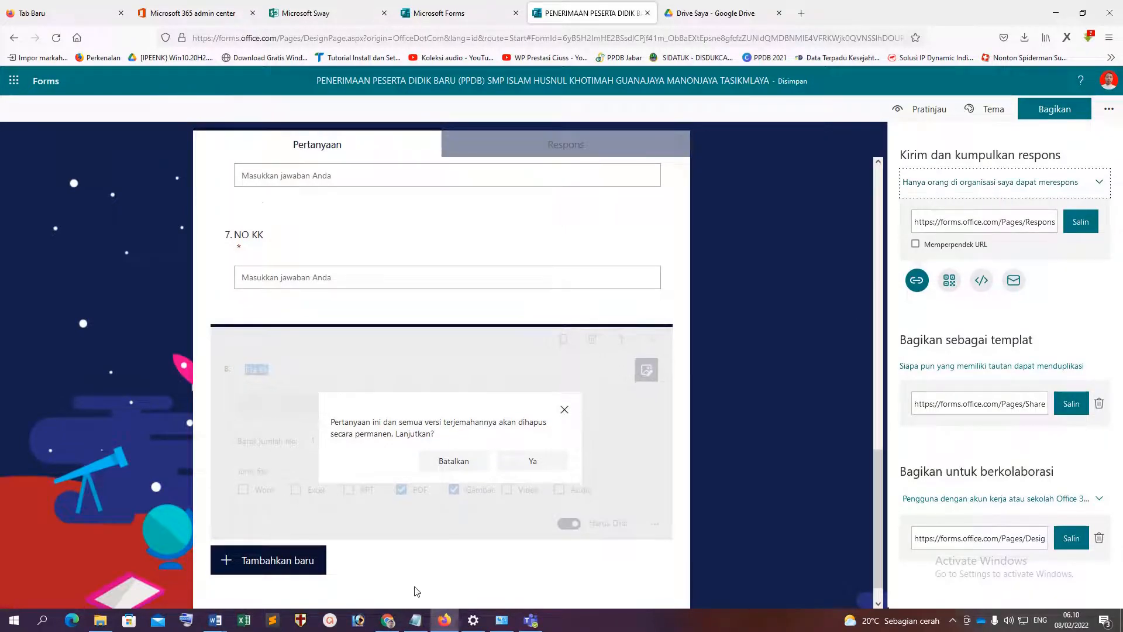
scroll(444, 545, "down", 1)
left_click(528, 434)
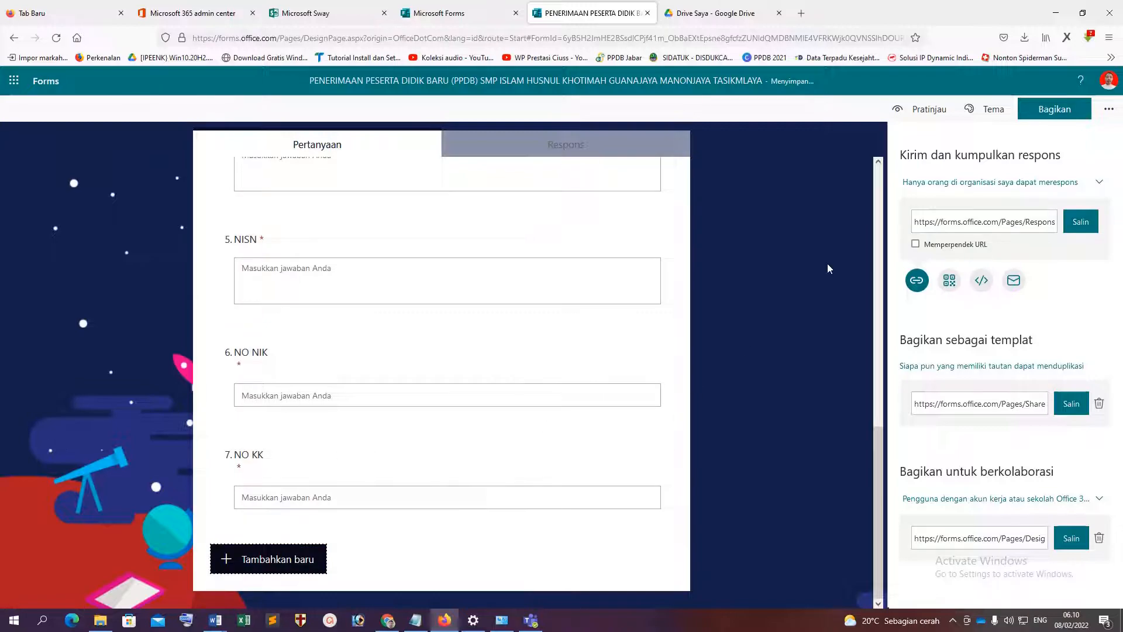
Step: Set the respondent access to "Siapa pun dapat menjawab" and copy the shortened response link
left_click(981, 196)
left_click(988, 212)
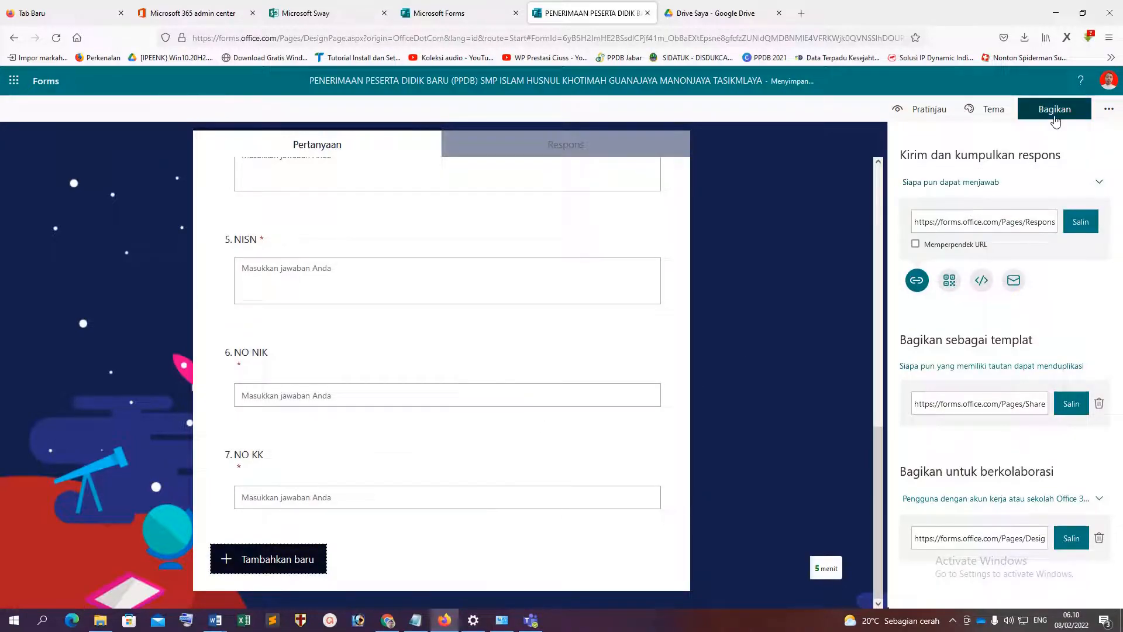
left_click(1054, 114)
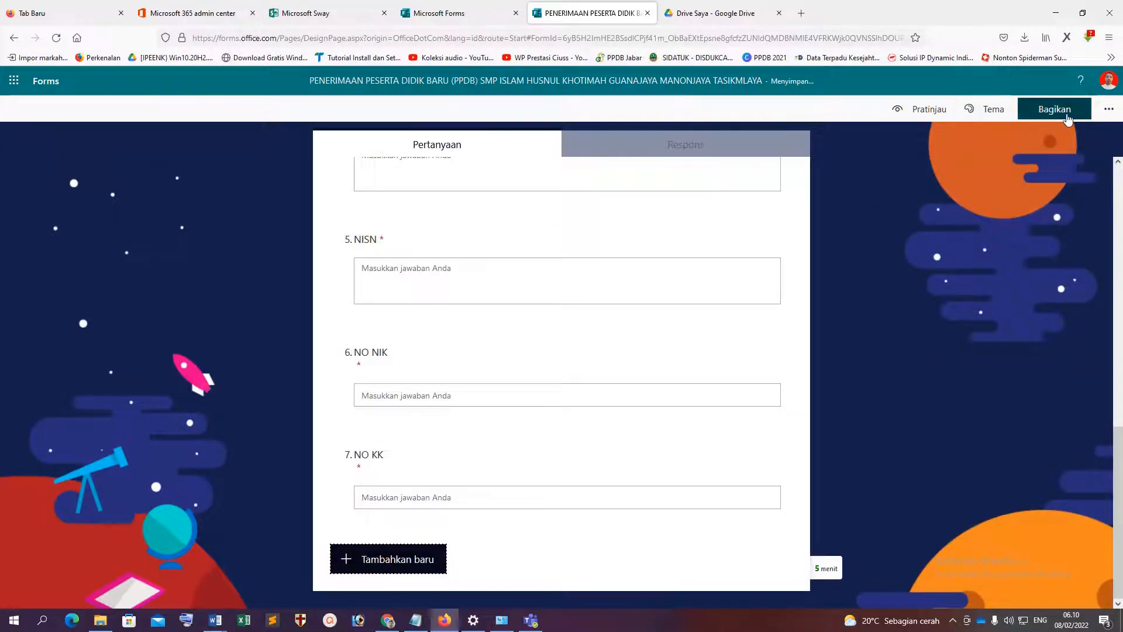
left_click(1055, 109)
left_click(966, 246)
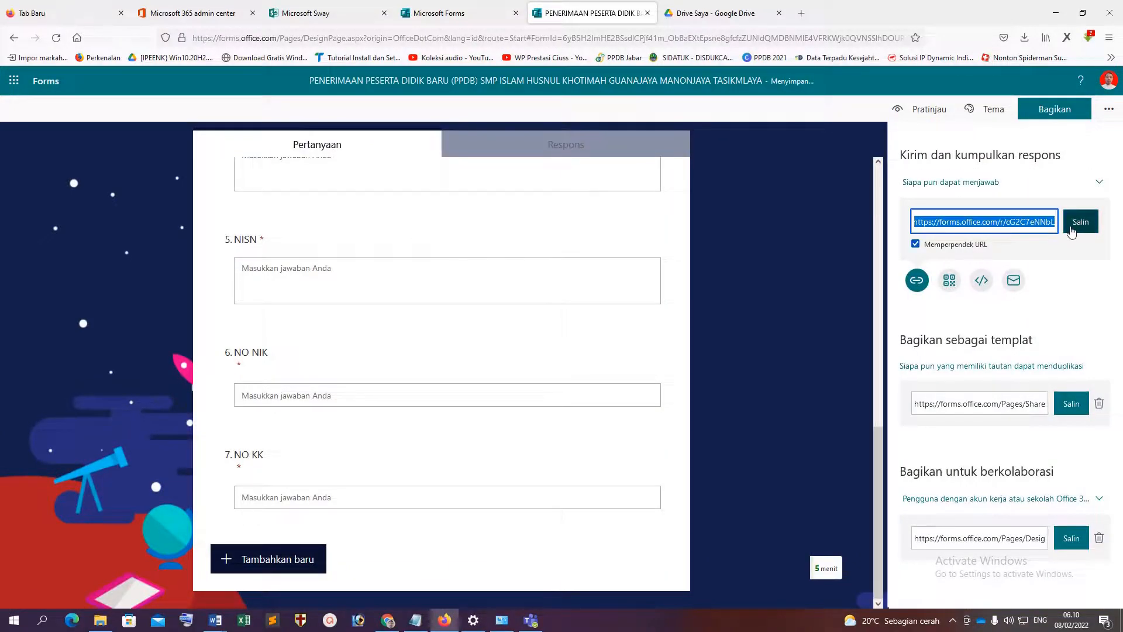
left_click(1079, 223)
Step: Switch to Chrome, open the copied response link without signing in, and look through the form's questions
left_click(387, 620)
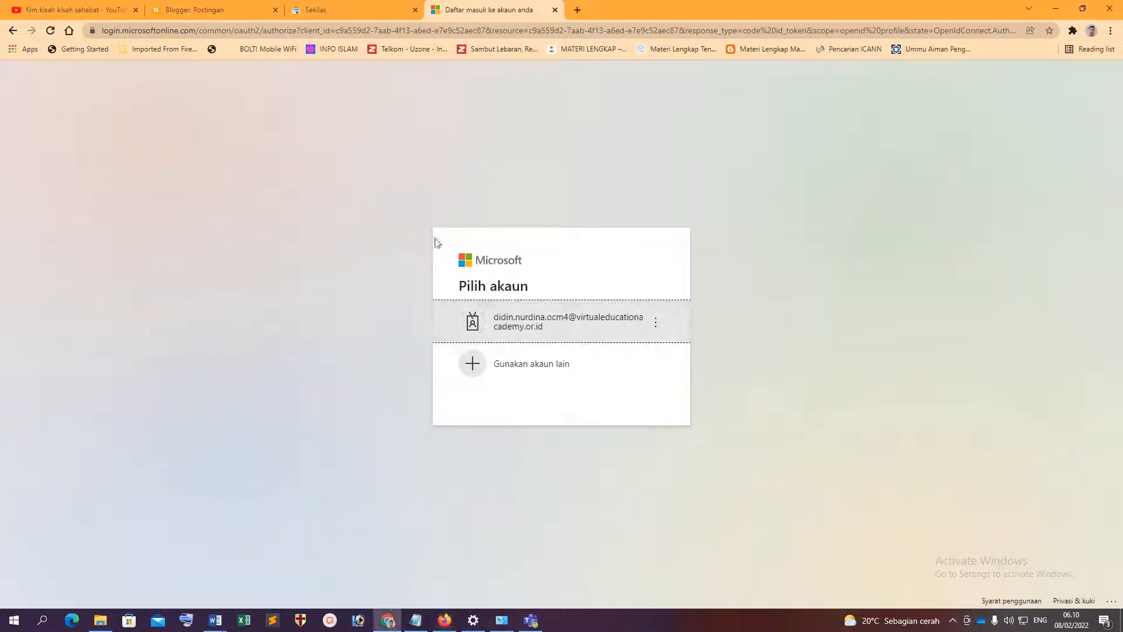
left_click(284, 32)
key("ctrl+v")
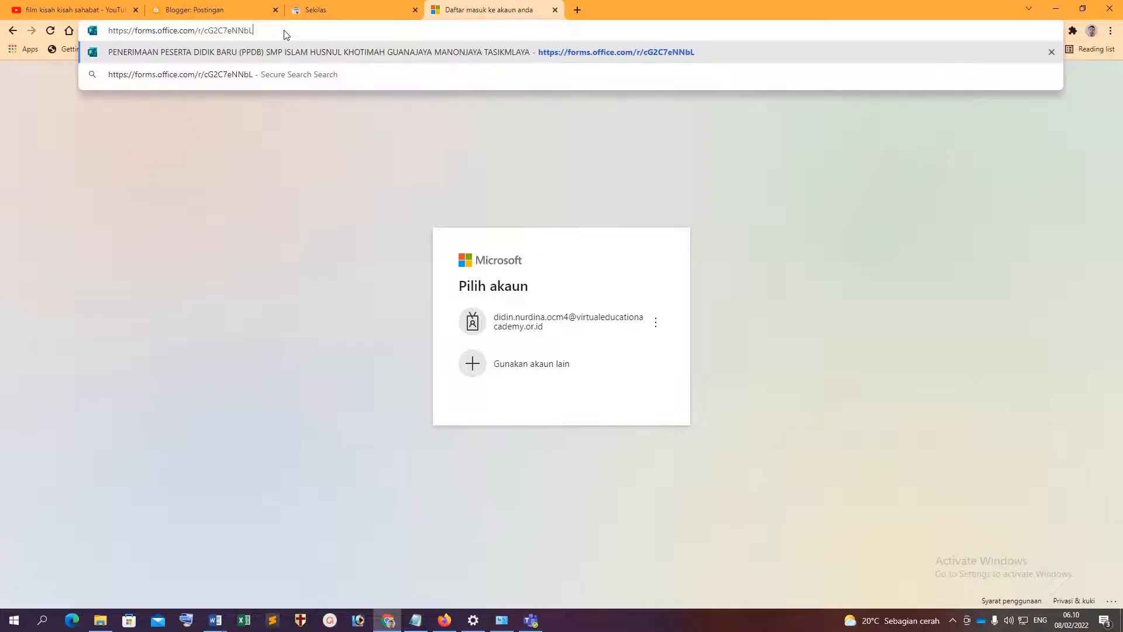
key("Return")
scroll(459, 297, "down", 12)
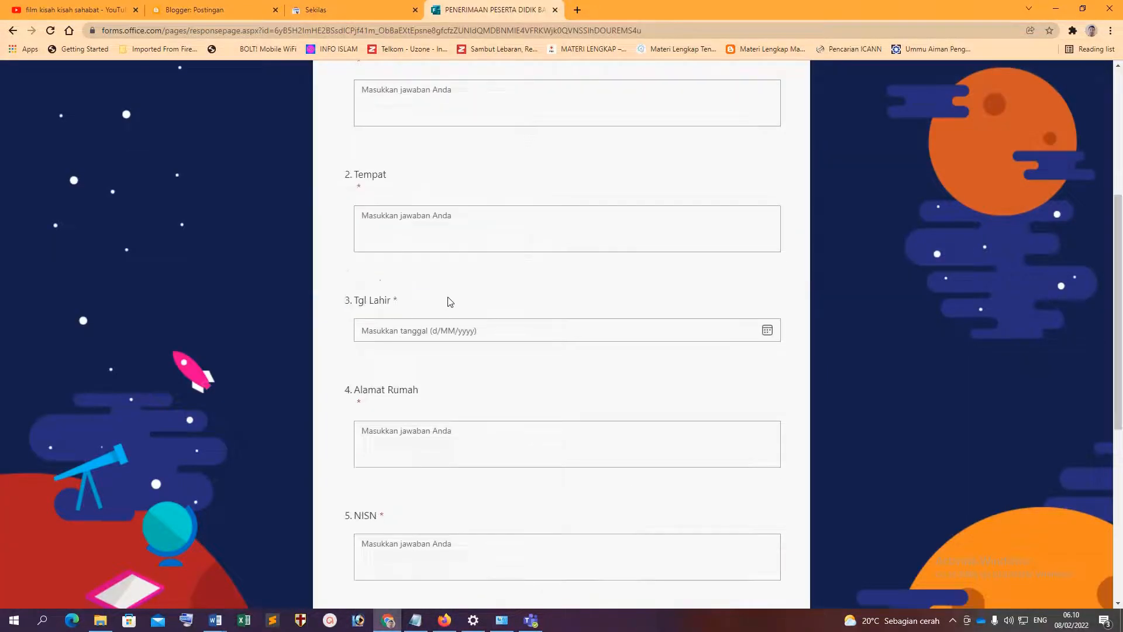
scroll(460, 297, "up", 12)
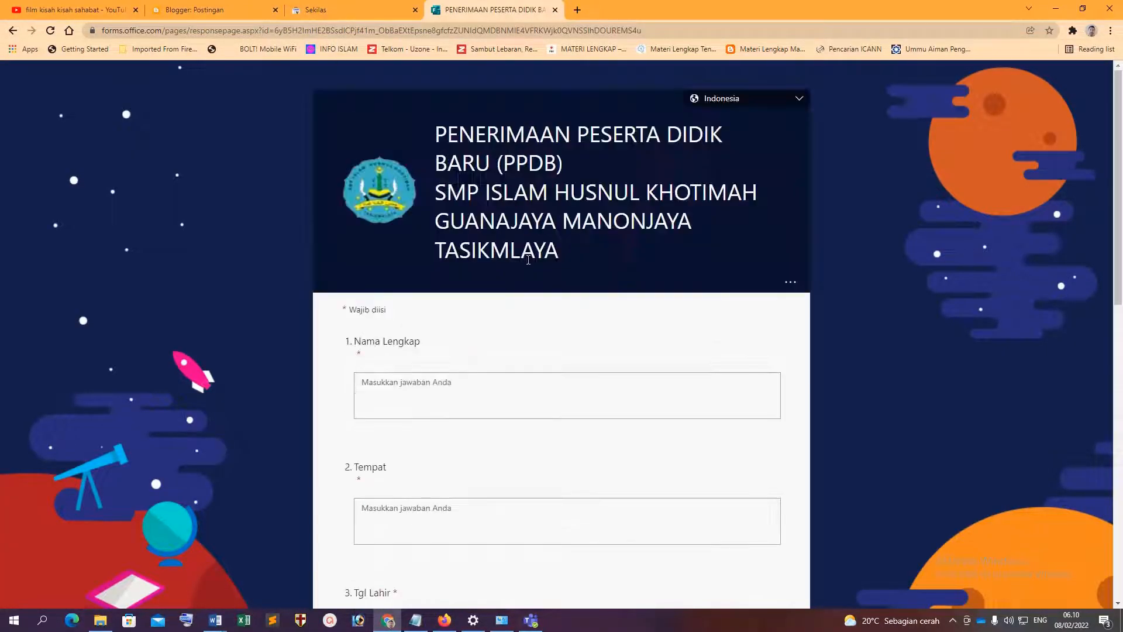
Step: Try the response form's display language in Arabic and English (United States), and look over the questions down to the submit section
left_click(771, 99)
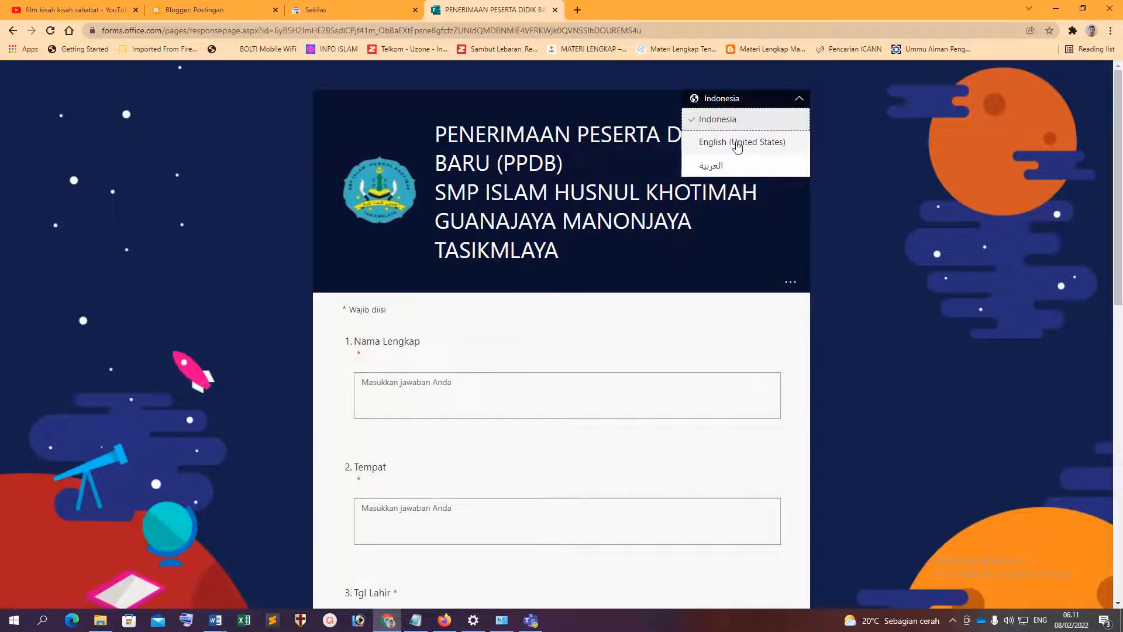
left_click(719, 166)
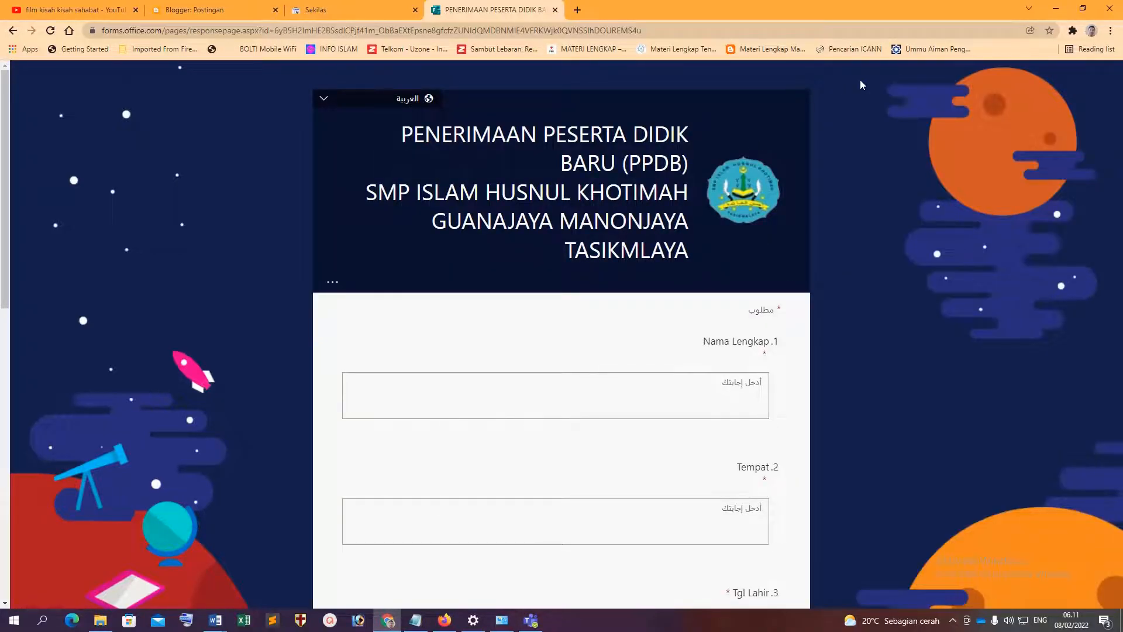
left_click(439, 99)
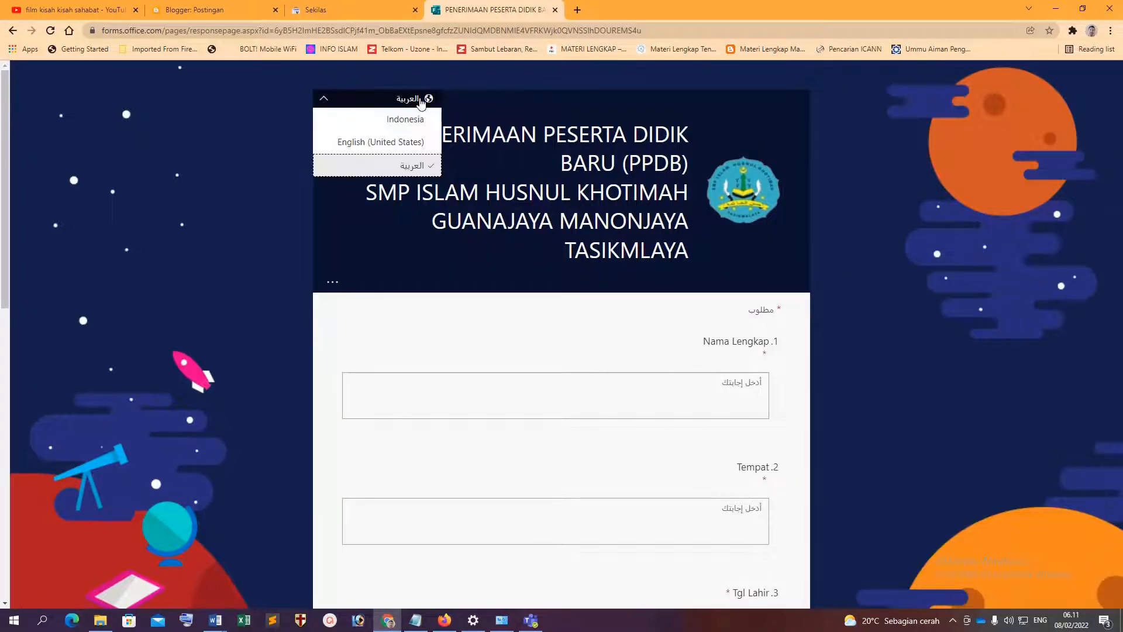
left_click(386, 140)
scroll(857, 236, "down", 10)
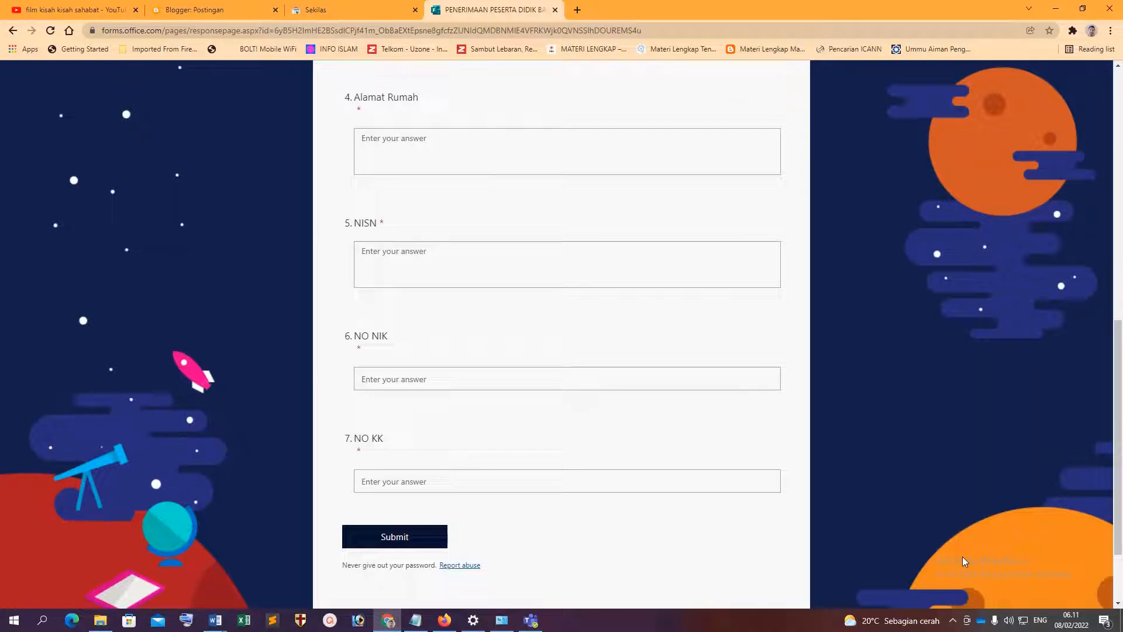
left_click(953, 621)
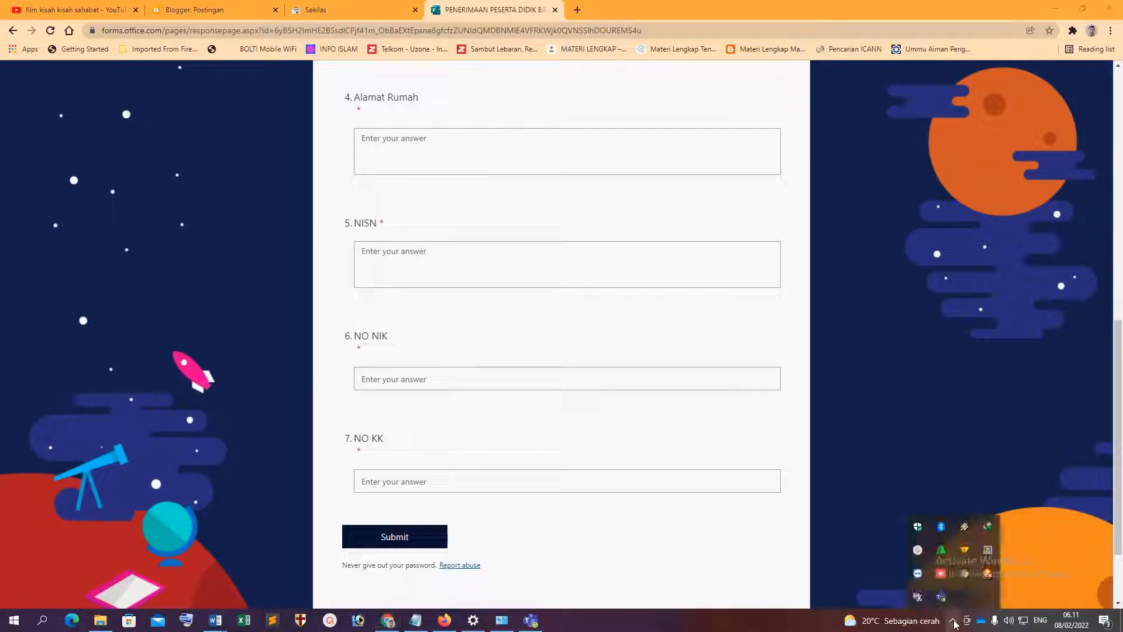
left_click(925, 558)
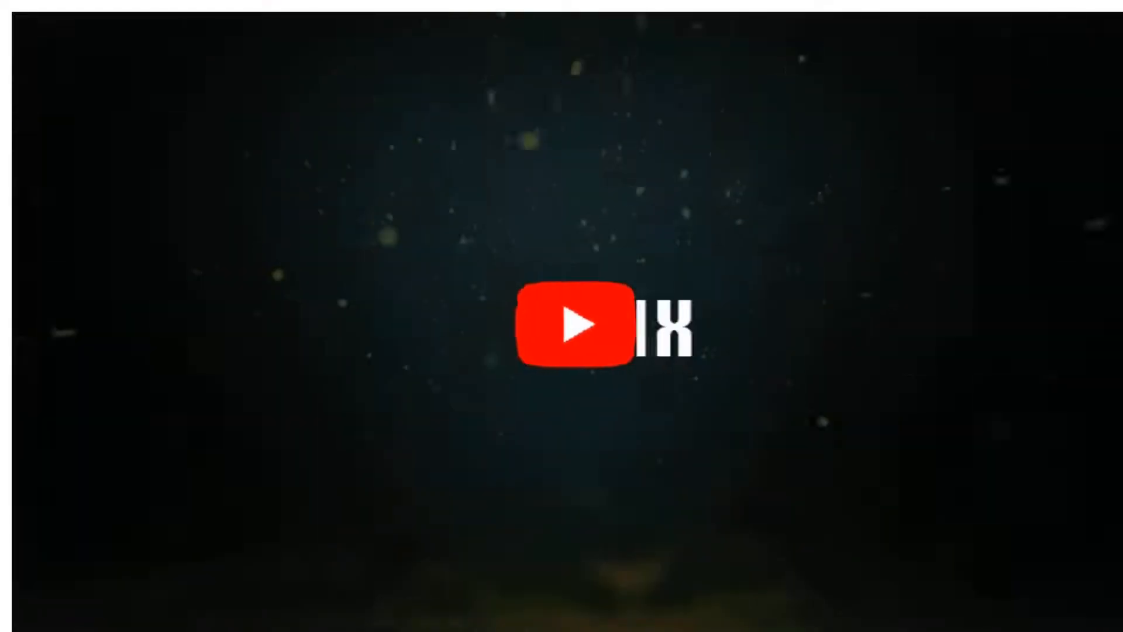